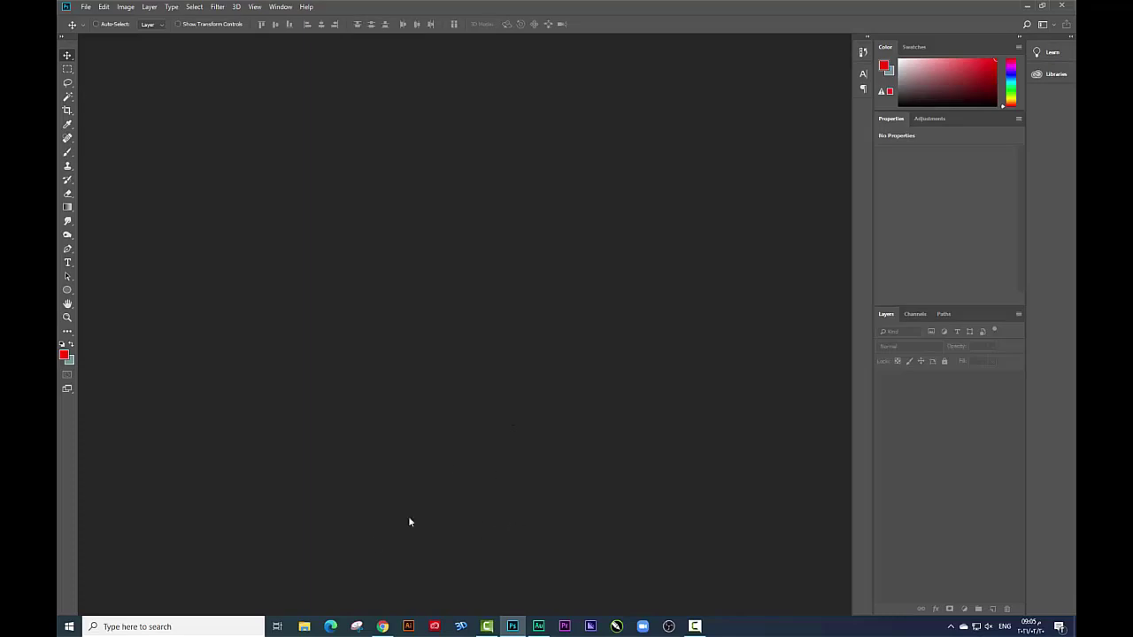
Drag white-premium-city-crossover-white-background.jpg from the Desktop folder into Photoshop to open it.
click(303, 625)
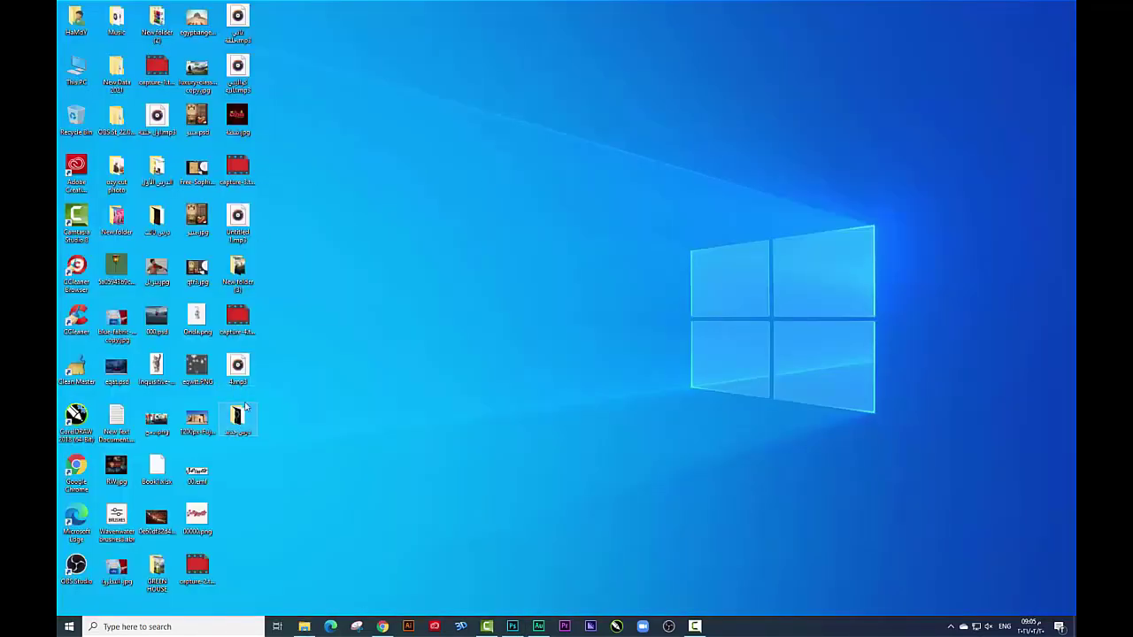
double_click(237, 416)
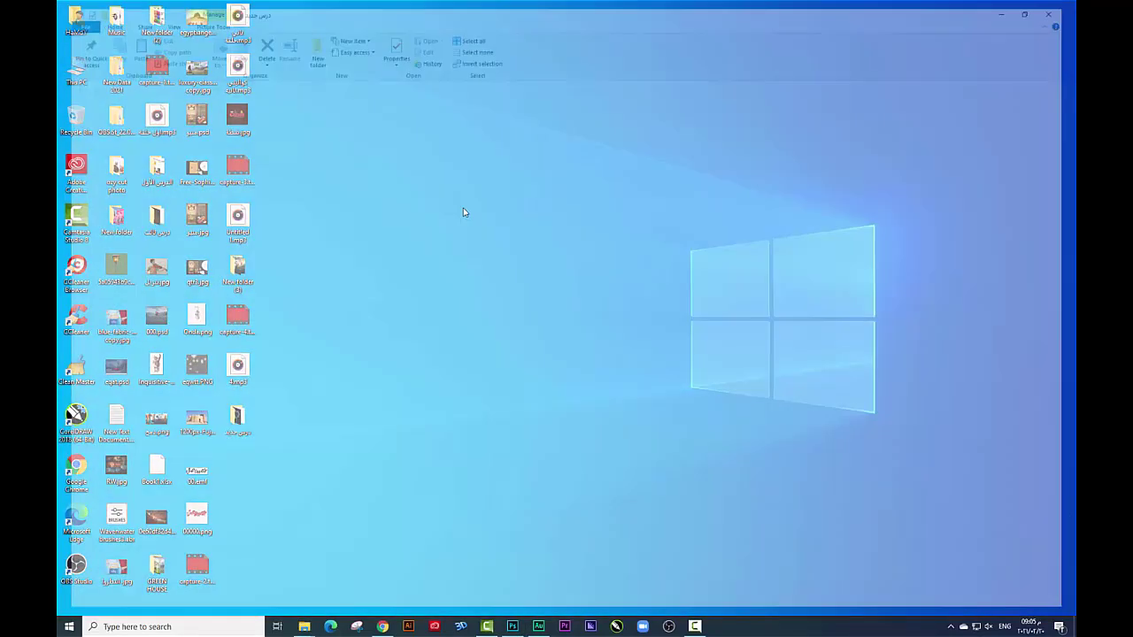
click(292, 142)
key(ctrl+a)
mouse_move(292, 142)
mouse_down()
mouse_move(513, 631)
mouse_move(584, 358)
mouse_up()
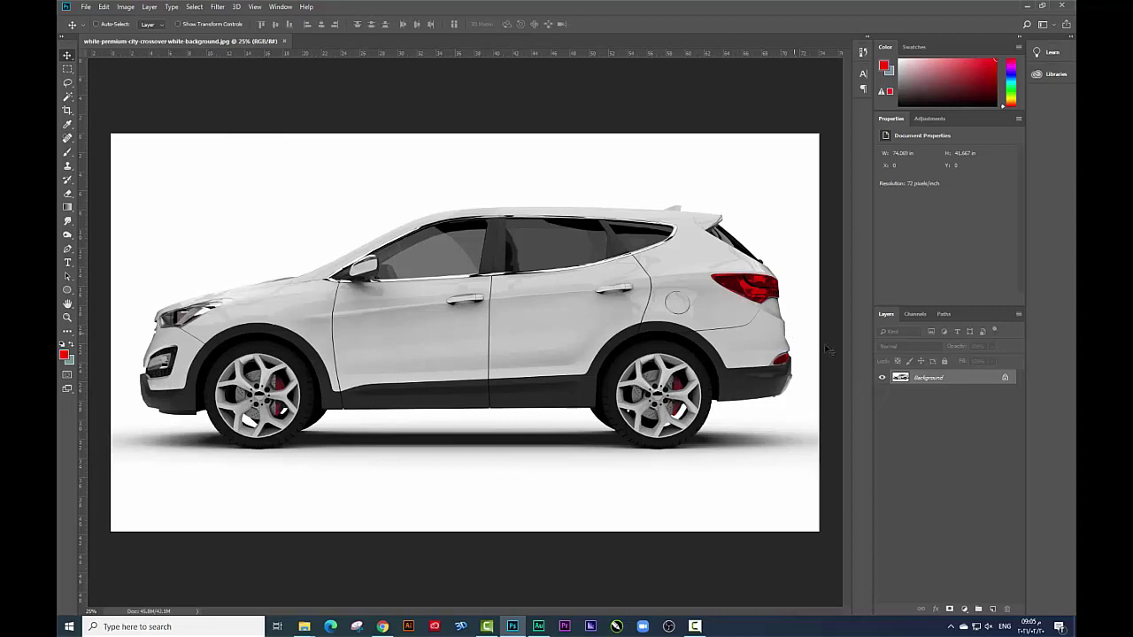
Unlock the Background into Layer 0 and duplicate the car layer.
click(1006, 379)
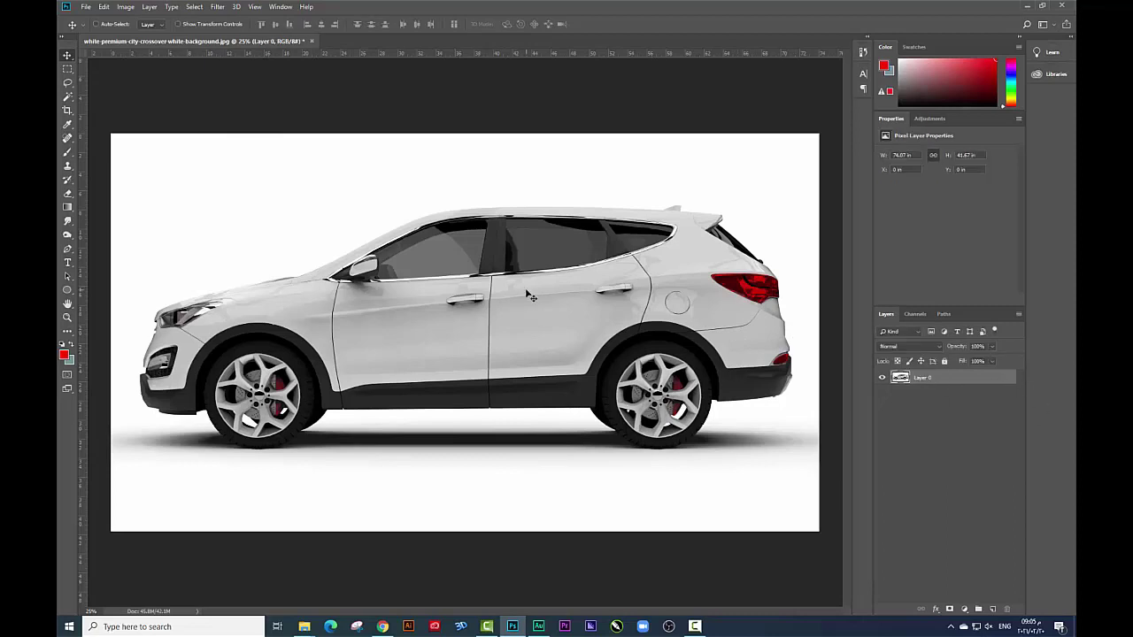
key(ctrl+a)
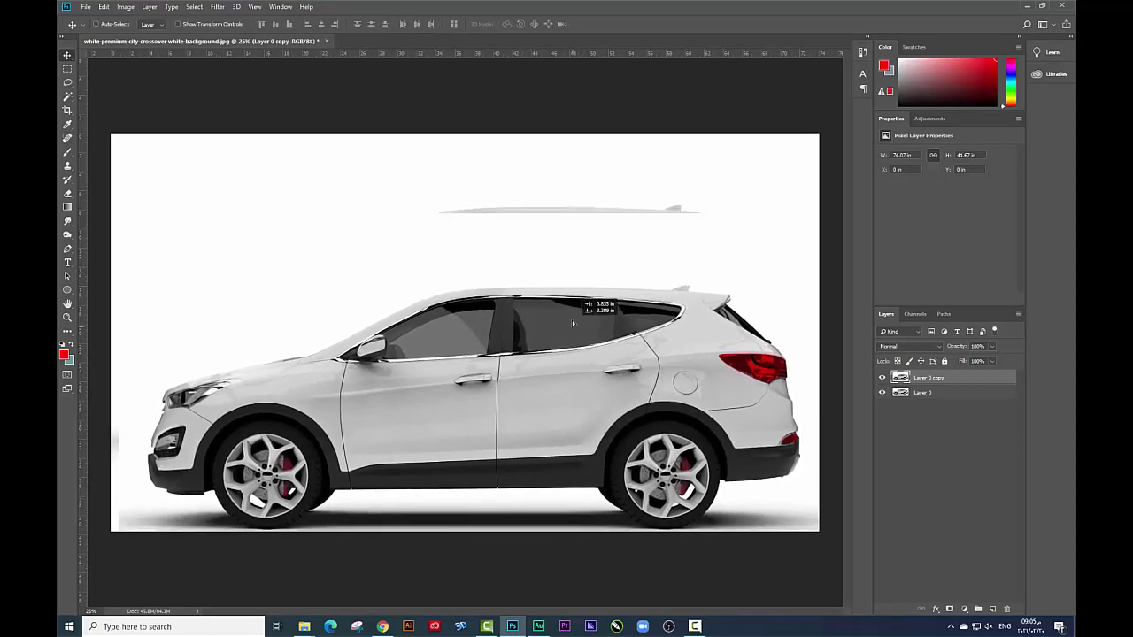
drag(575, 303, 705, 340)
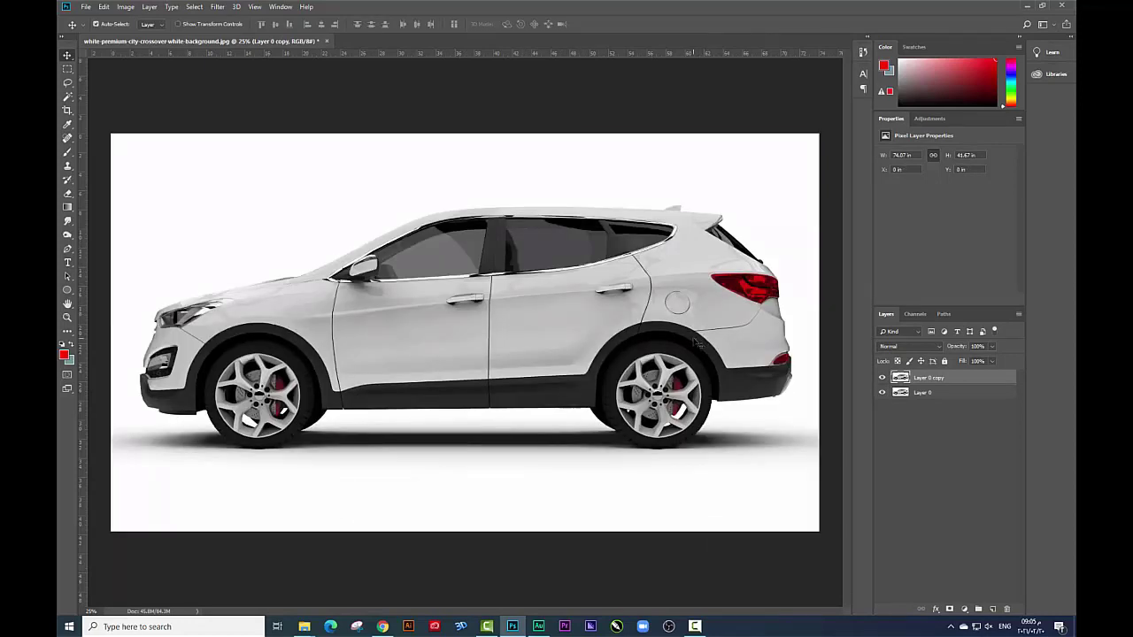
Darken the copy with Levels: output white 126 and midtones 0.22.
key(ctrl+l)
drag(601, 247, 603, 249)
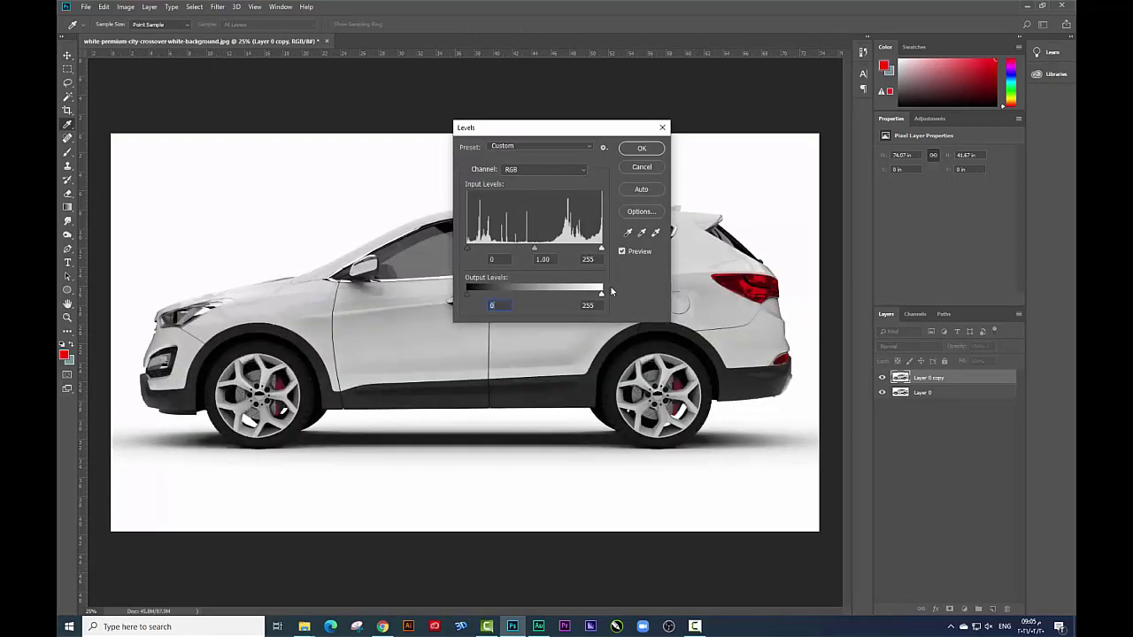
drag(602, 293, 532, 294)
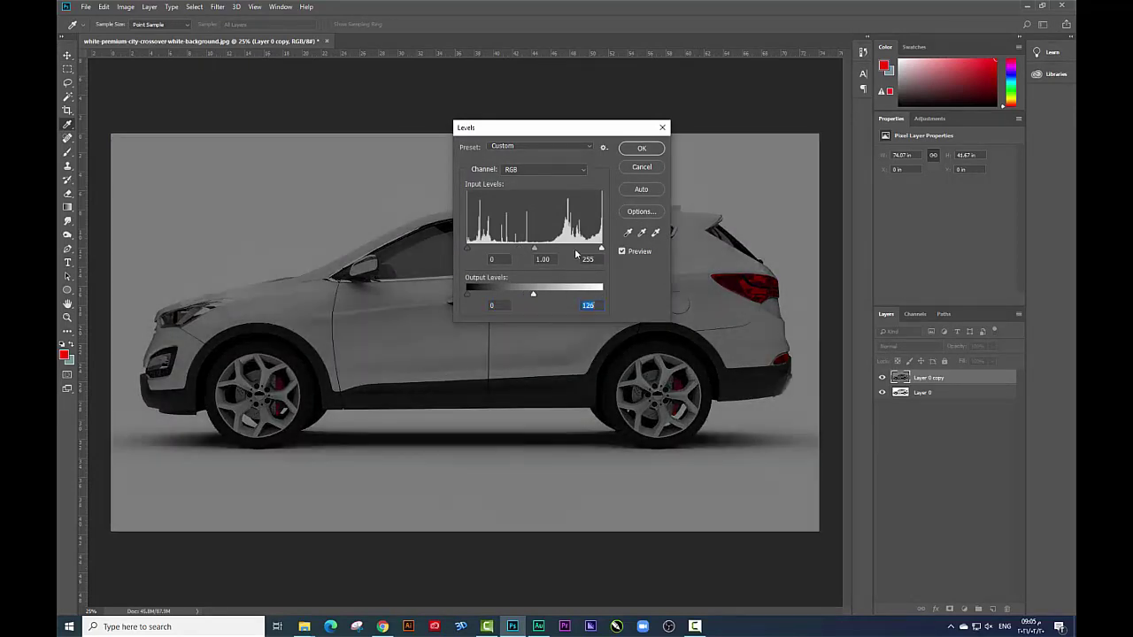
drag(534, 248, 583, 248)
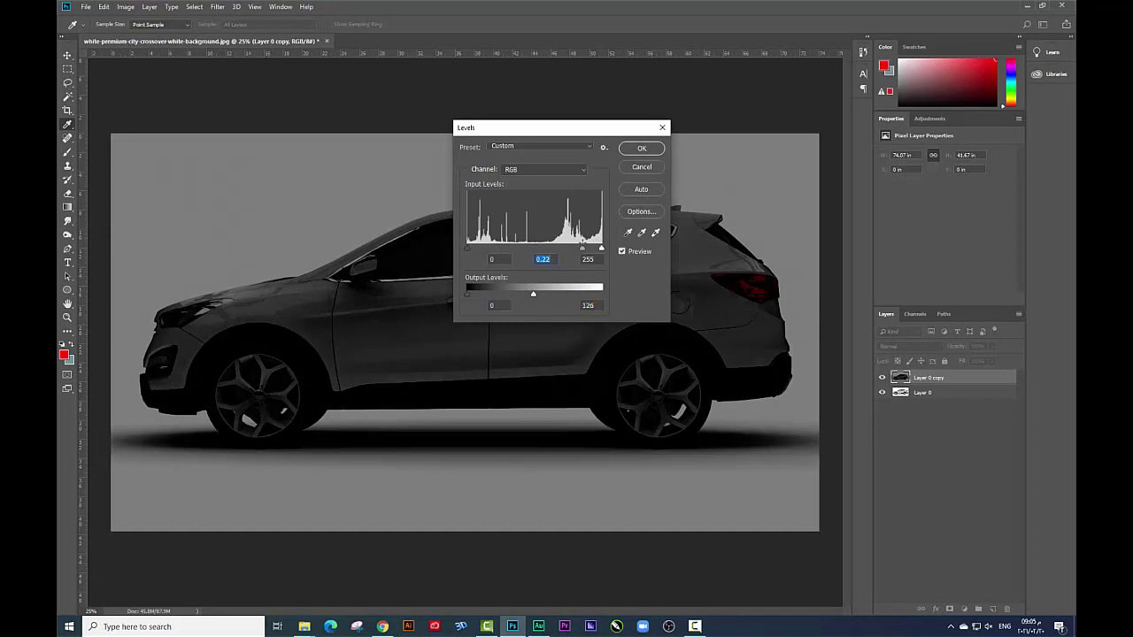
key(Return)
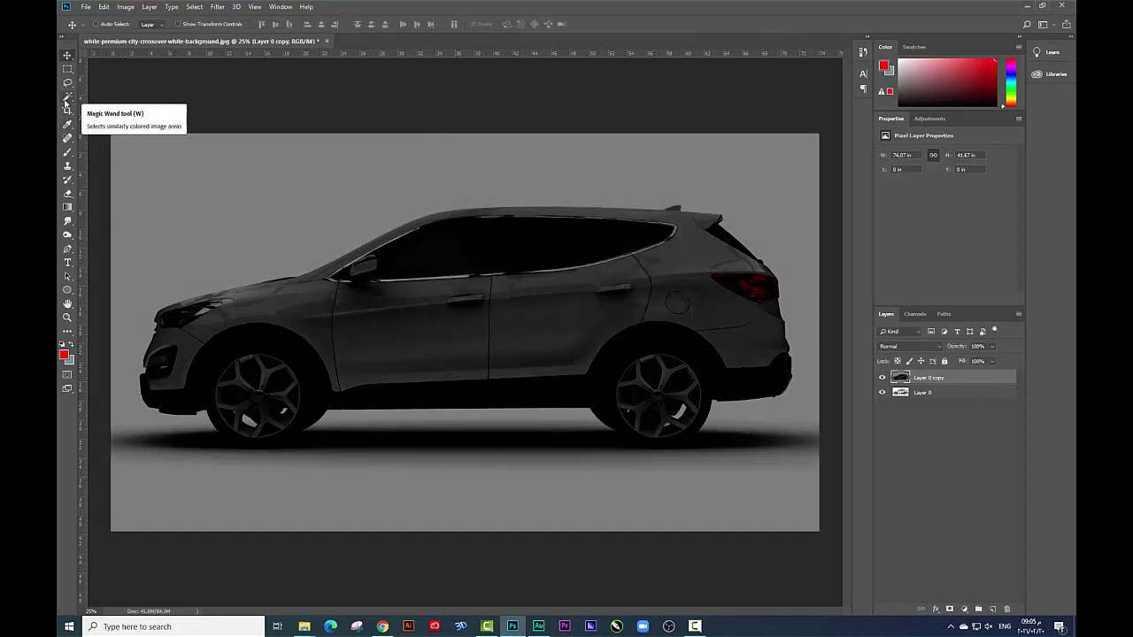
Magic Wand-select the grey background, correcting the selection at the car's rear and bumper.
click(67, 99)
click(381, 181)
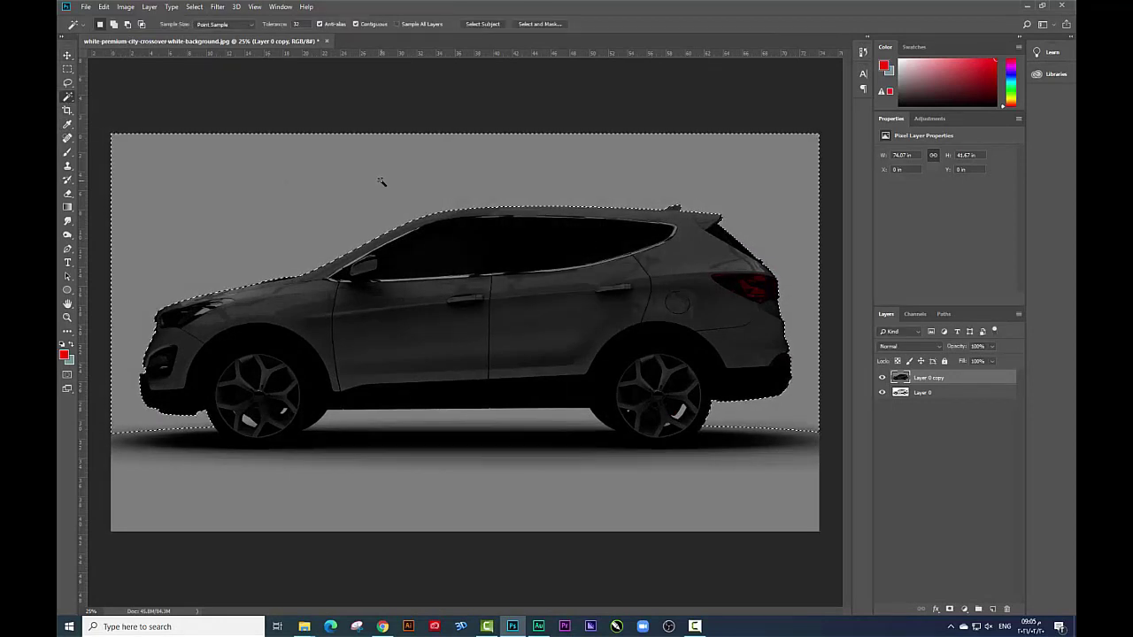
scroll(722, 349, up, 1)
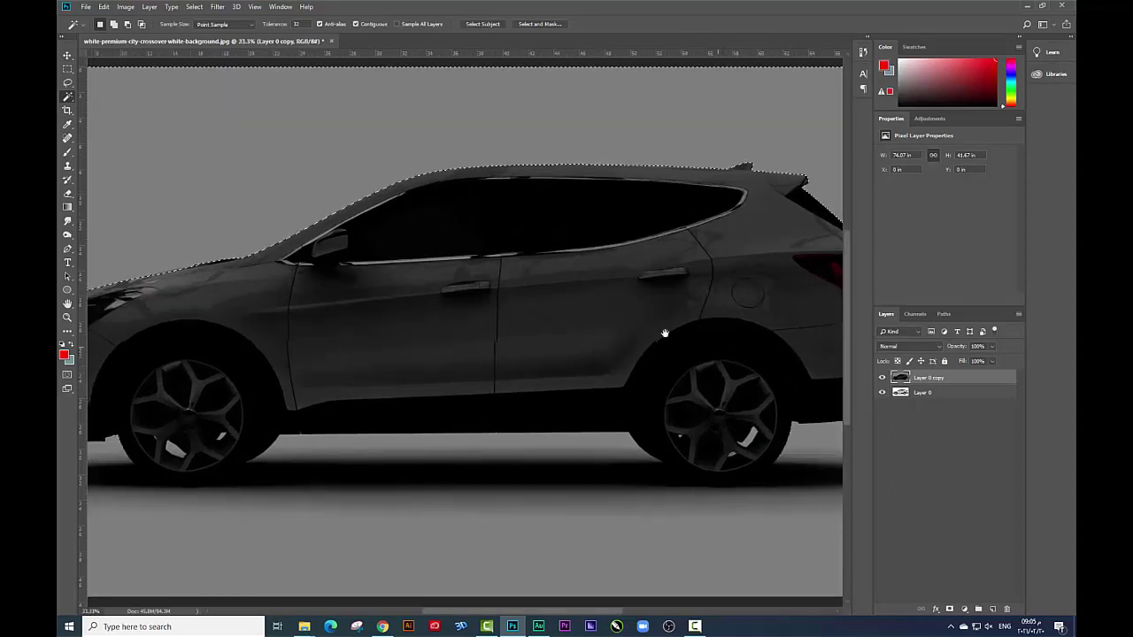
scroll(663, 331, up, 1)
scroll(658, 345, up, 1)
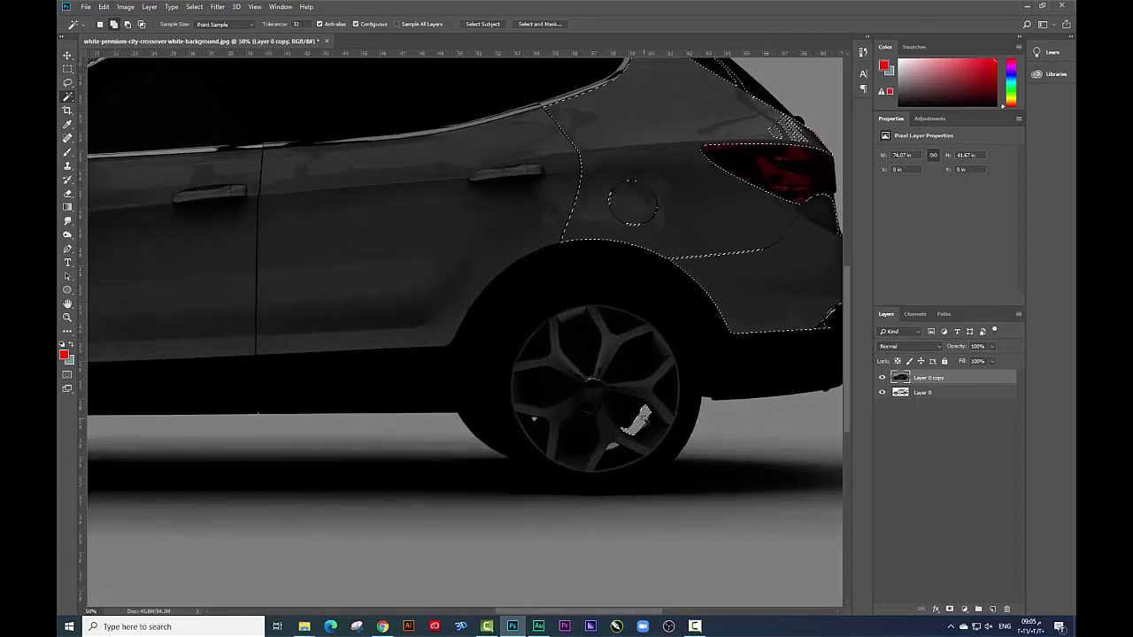
click(631, 390)
scroll(506, 328, right, 3)
scroll(505, 328, up, 2)
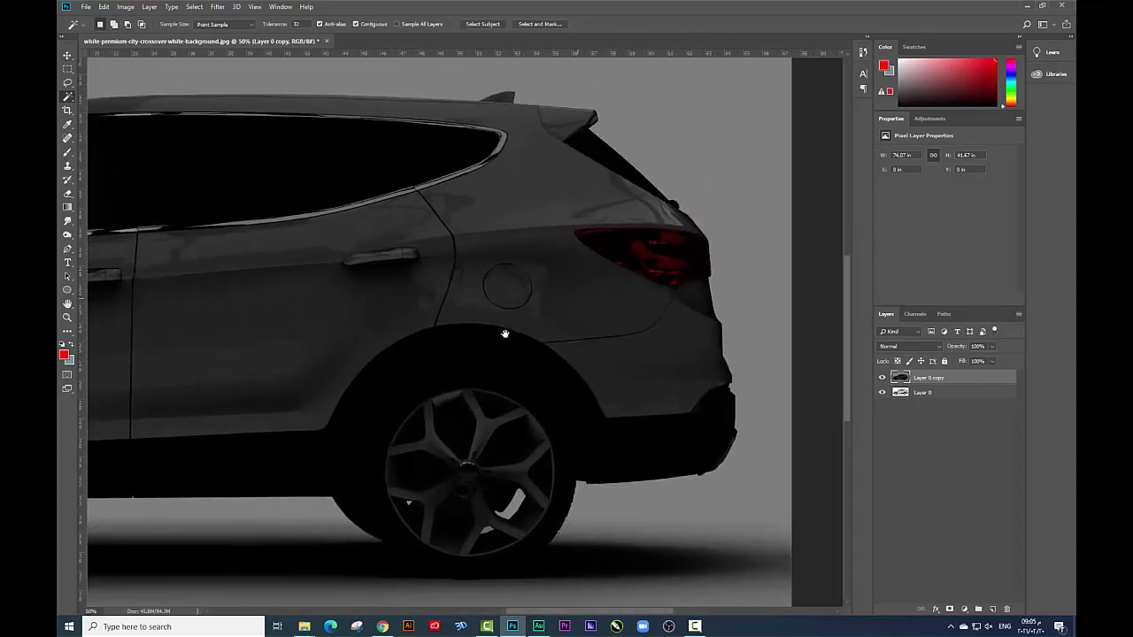
scroll(596, 336, down, 2)
scroll(540, 328, down, 3)
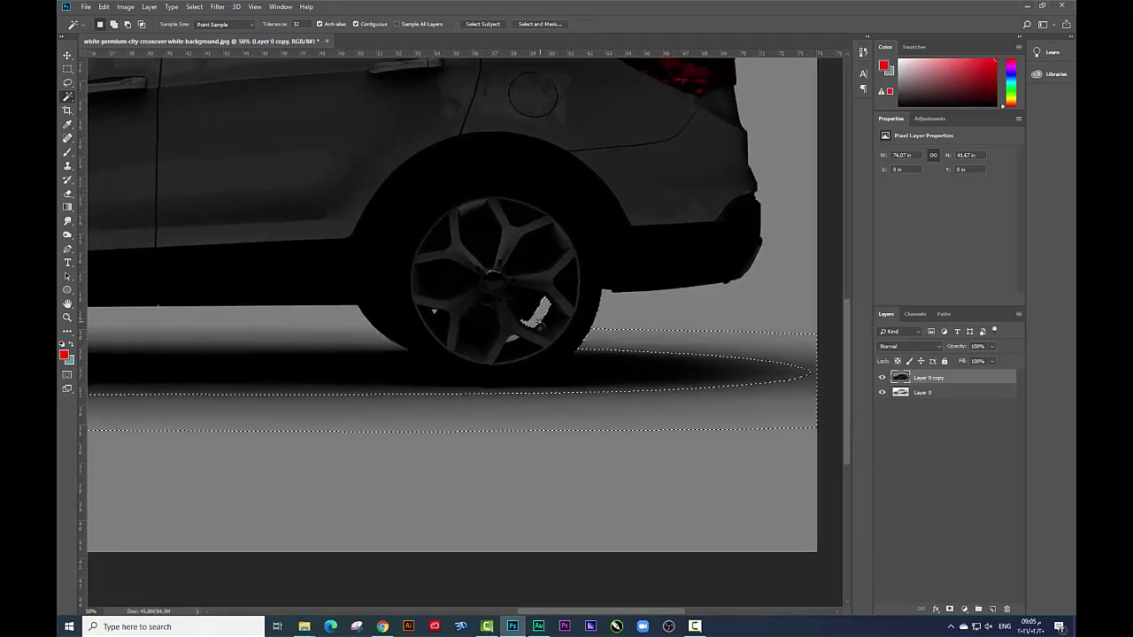
click(540, 327)
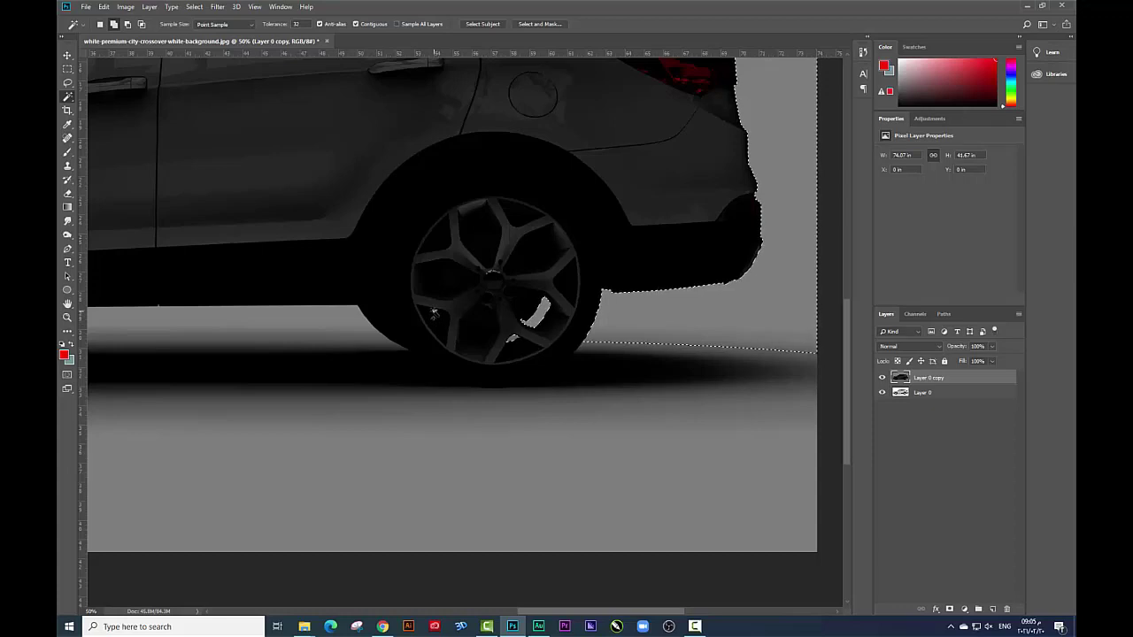
Reselect the whole grey background around the car and delete it from the dark layer.
scroll(379, 341, left, 5)
scroll(551, 337, left, 5)
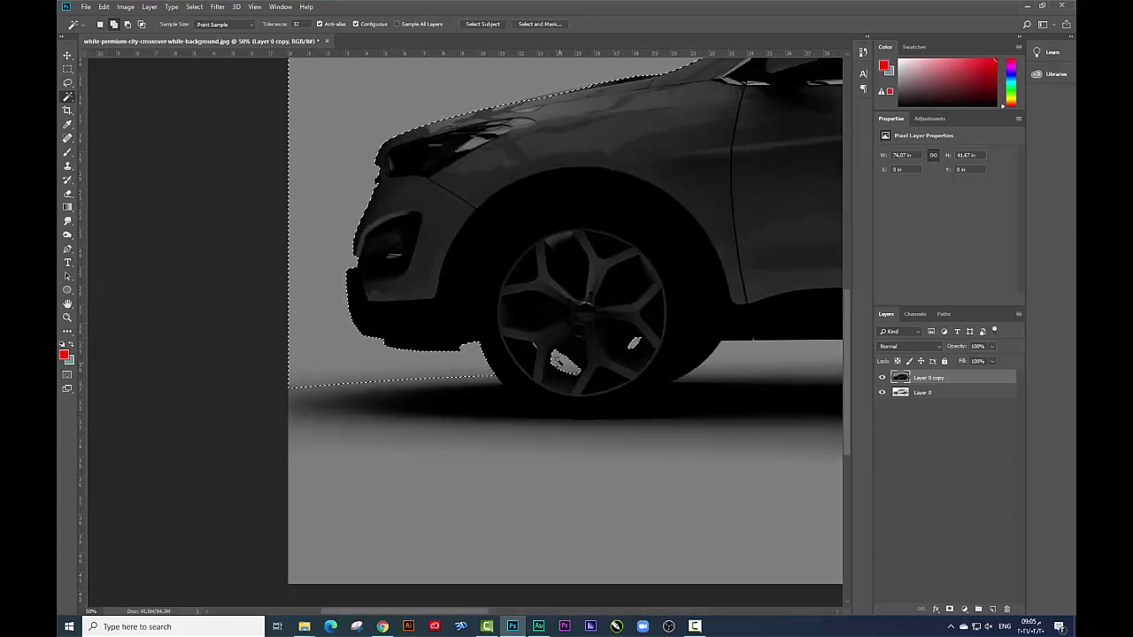
scroll(536, 350, up, 2)
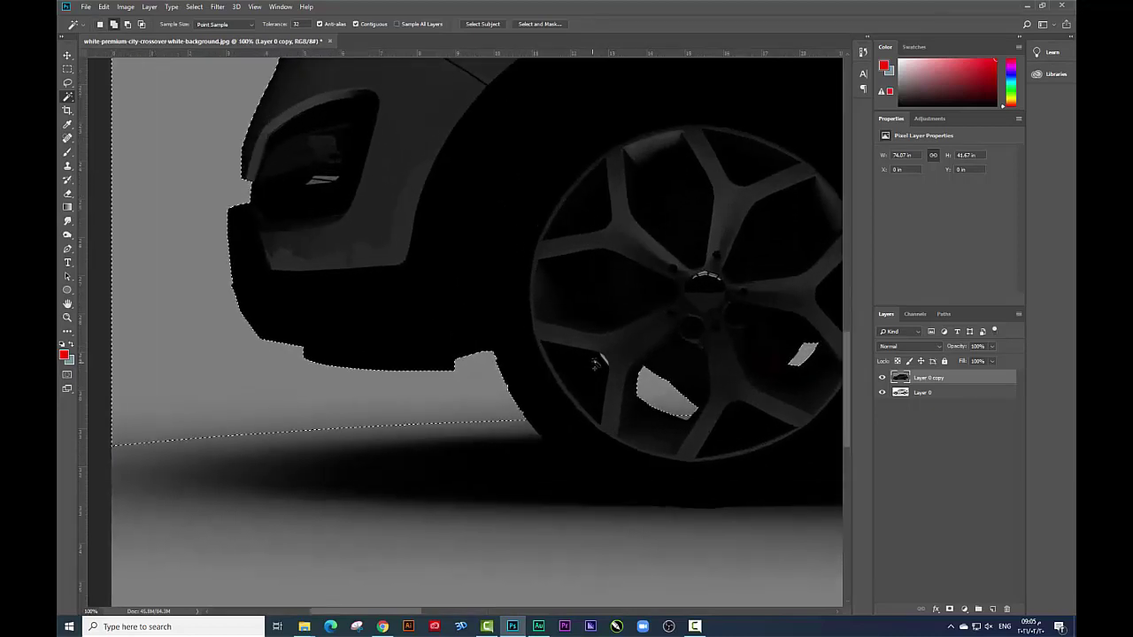
scroll(478, 323, down, 2)
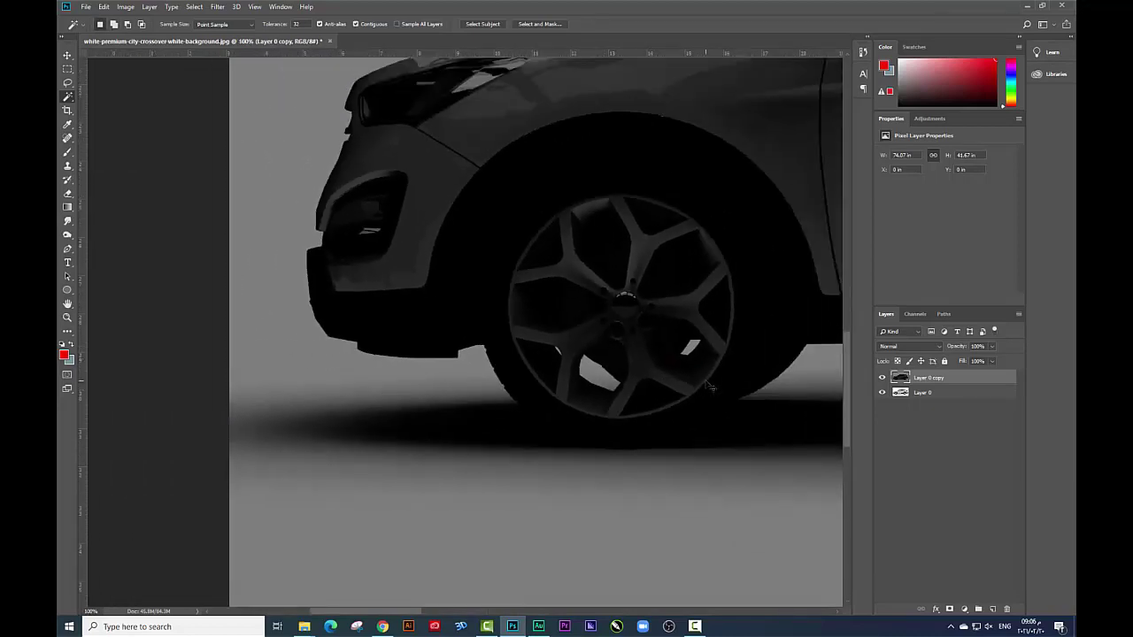
scroll(491, 358, down, 1)
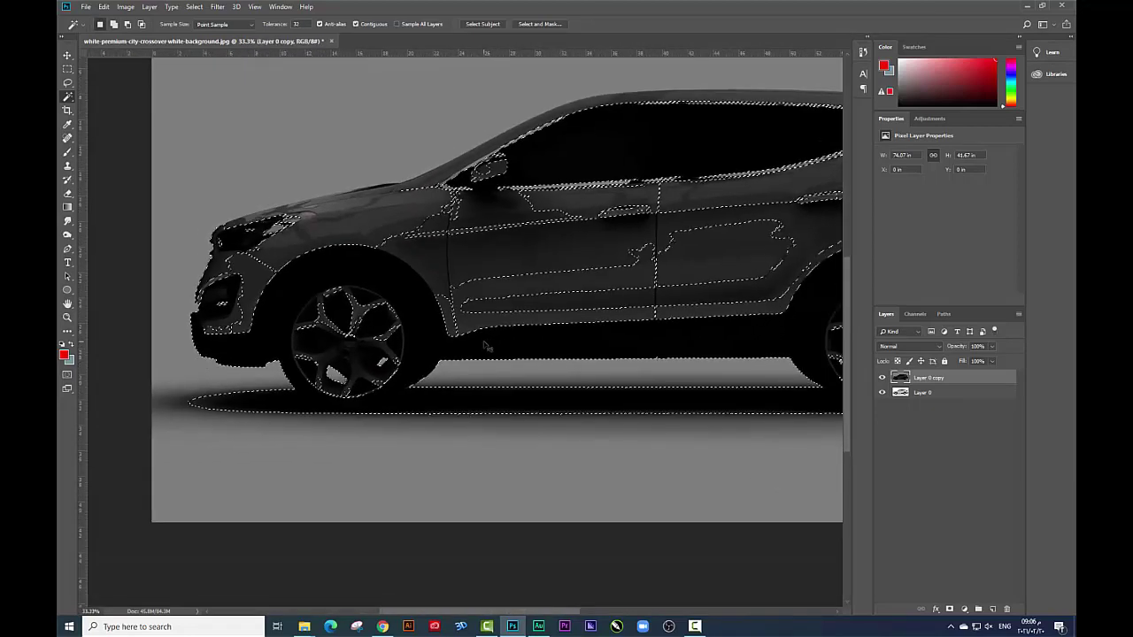
click(485, 371)
scroll(619, 354, down, 1)
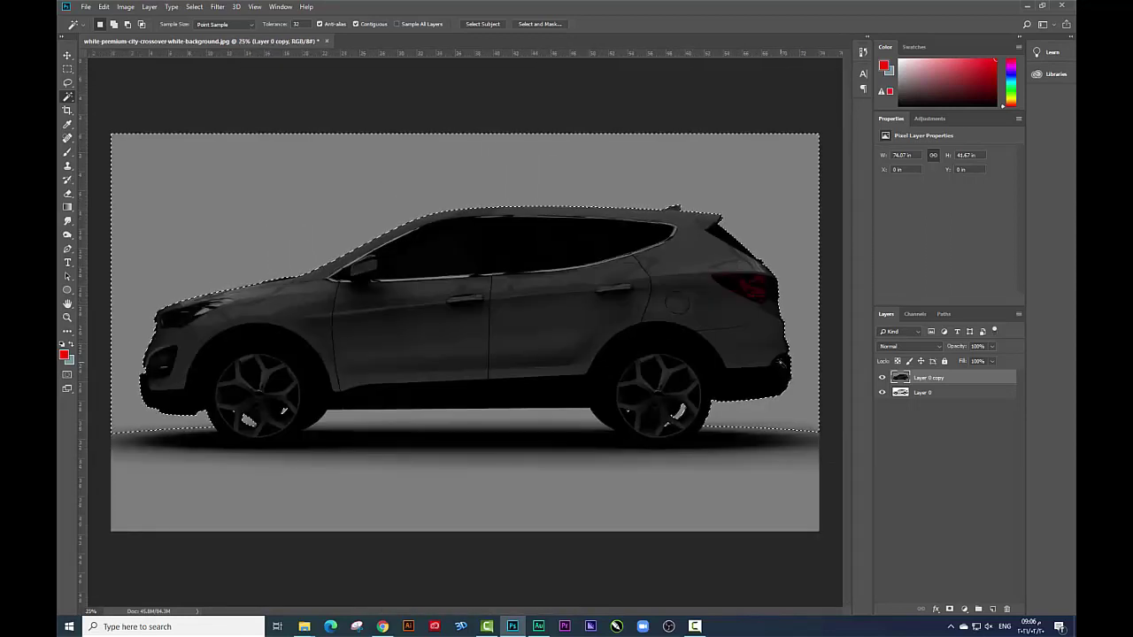
key(Delete)
Delete the background from Layer 0 and remove the dark Layer 0 copy.
click(921, 391)
key(Delete)
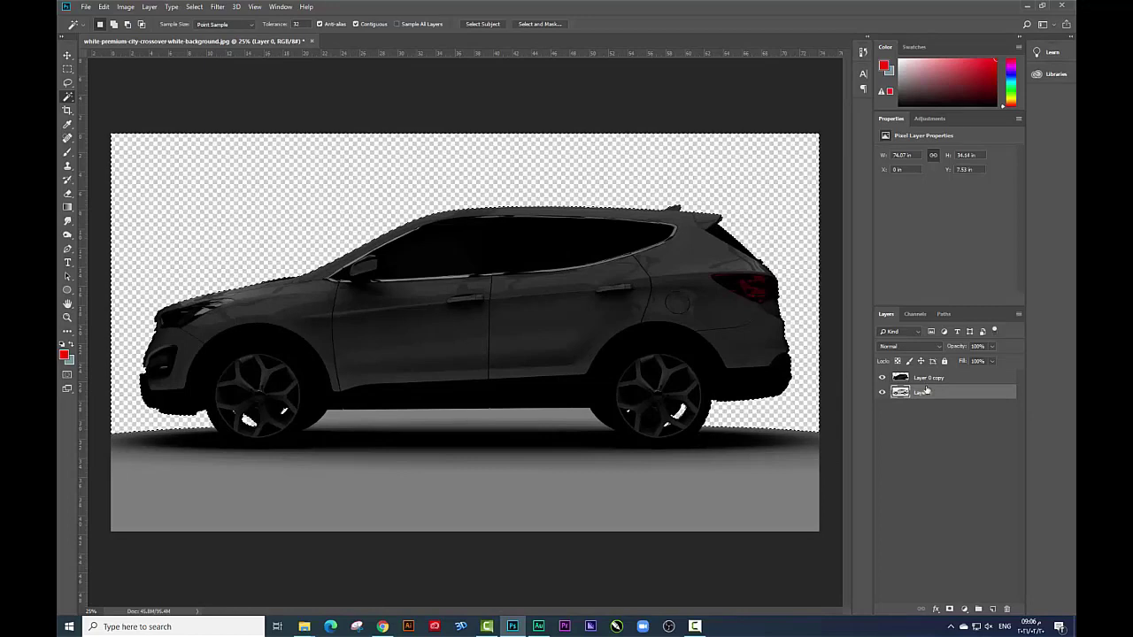
click(940, 378)
key(Delete)
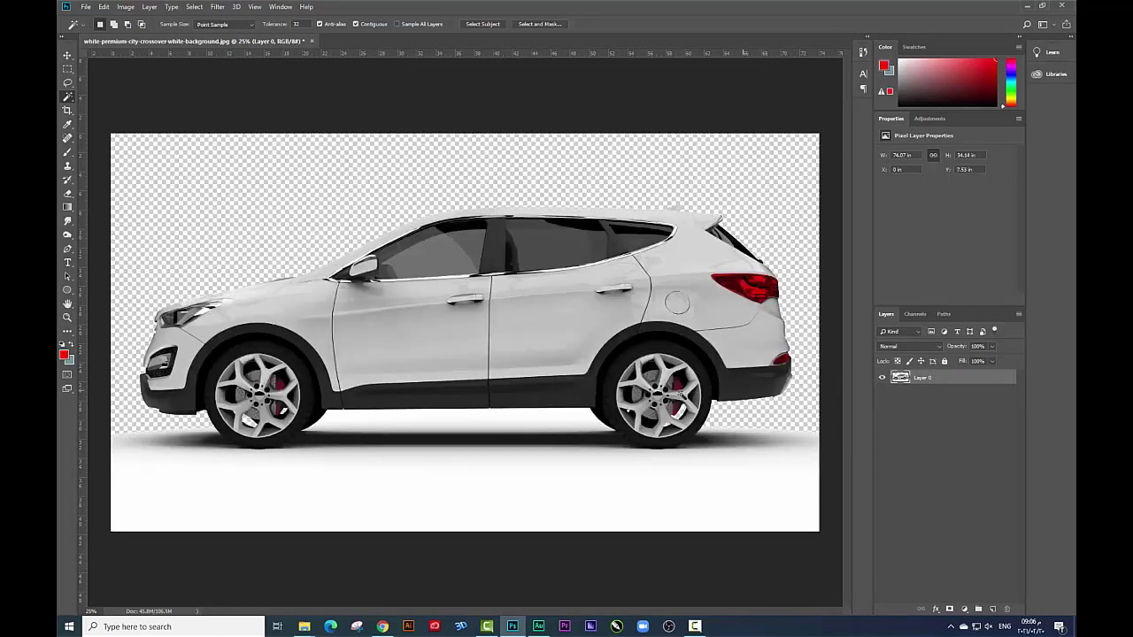
Clear the strip between the wheels and select the open areas inside the front wheel.
shift+click(513, 432)
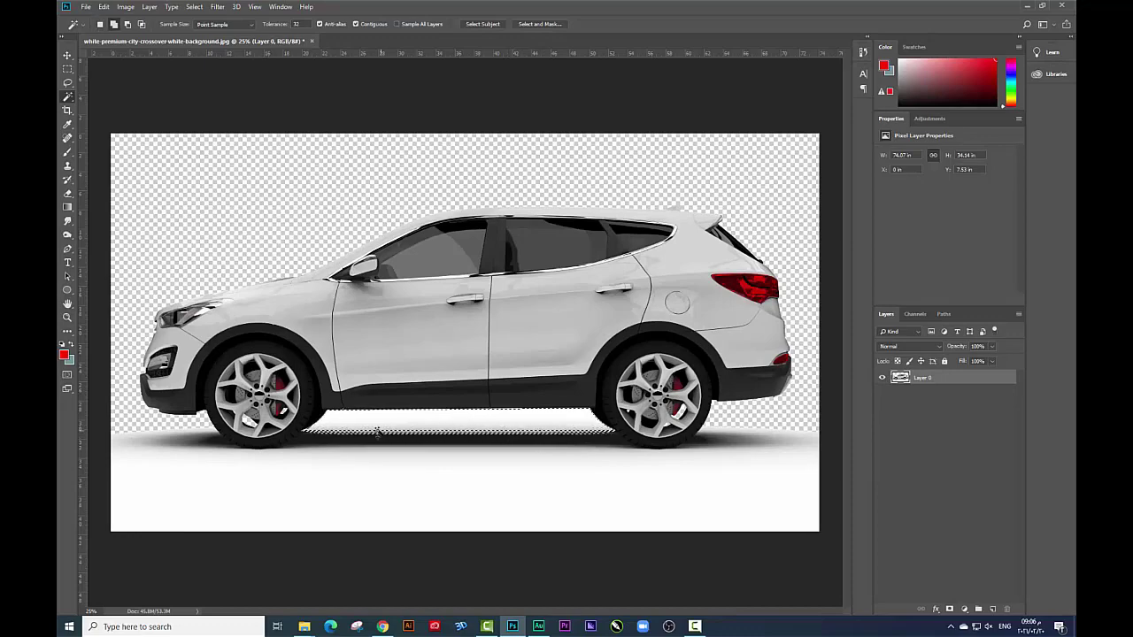
key(Delete)
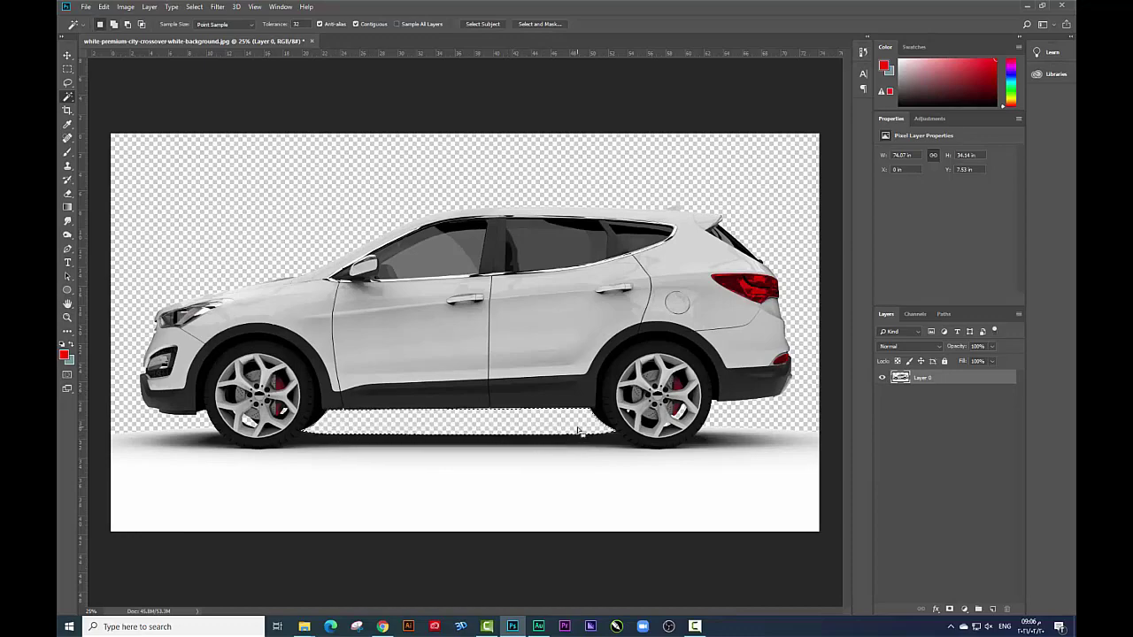
scroll(580, 428, up, 3)
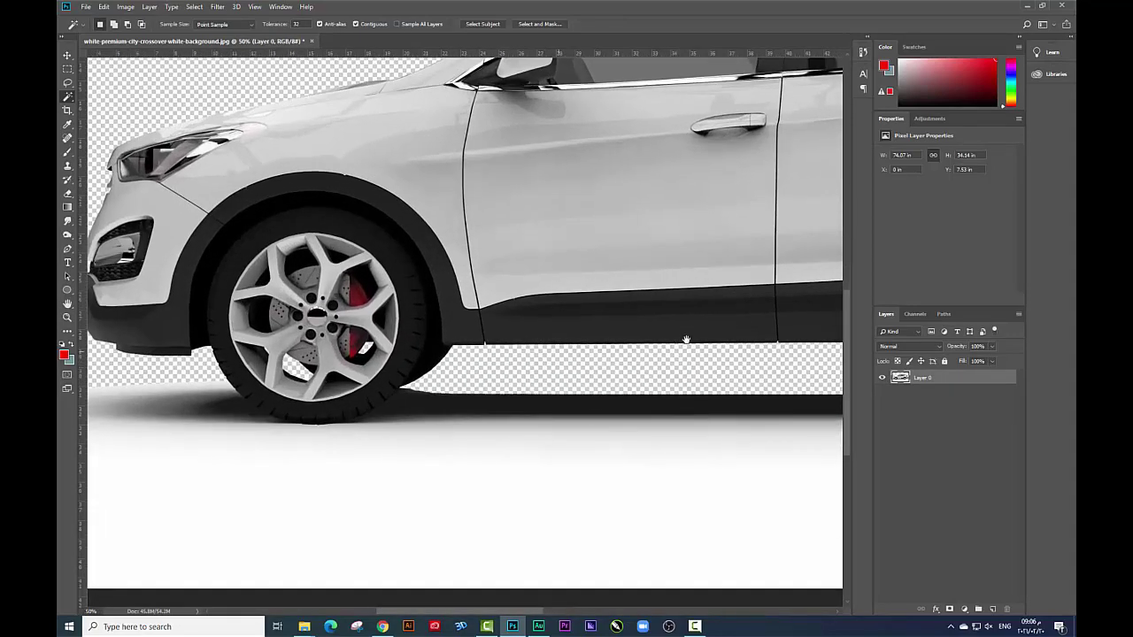
scroll(686, 340, up, 2)
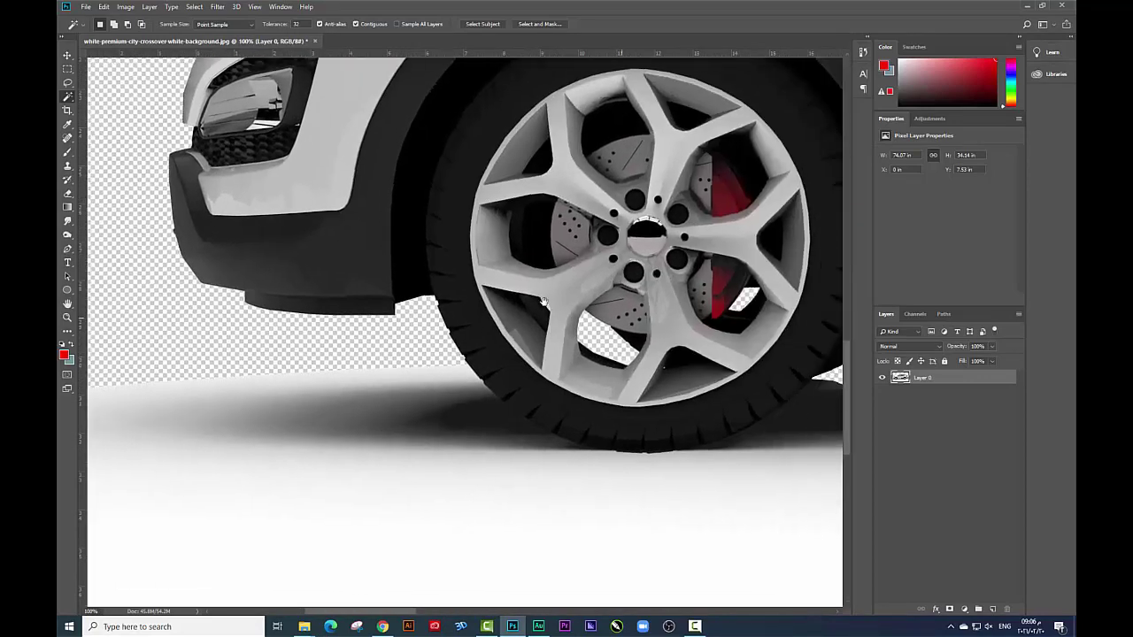
click(542, 302)
scroll(543, 302, up, 1)
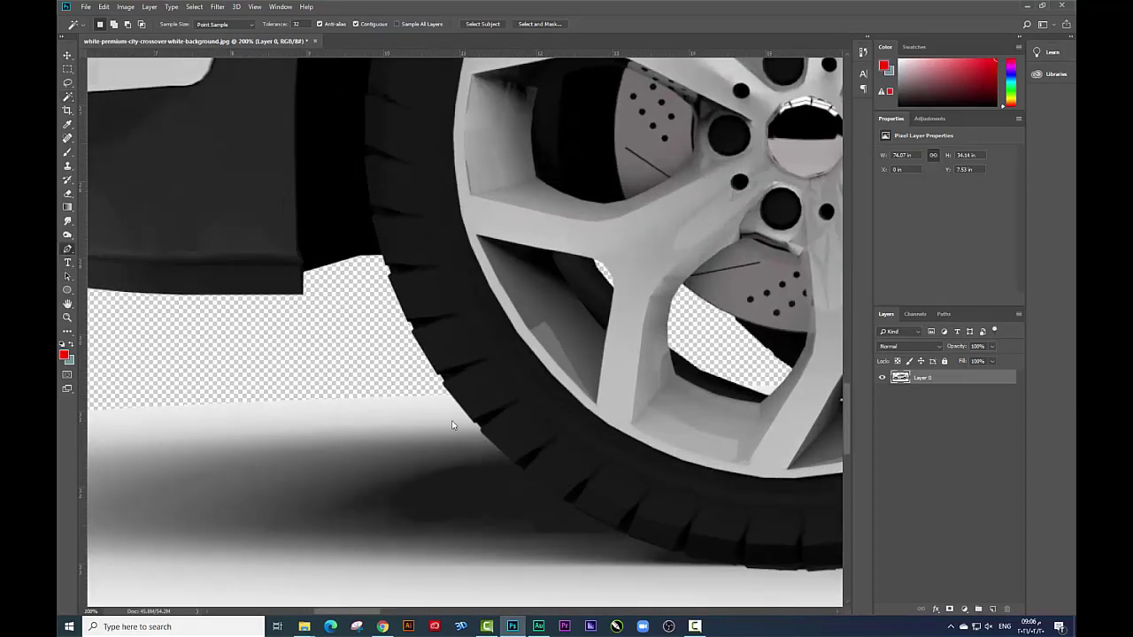
key(p)
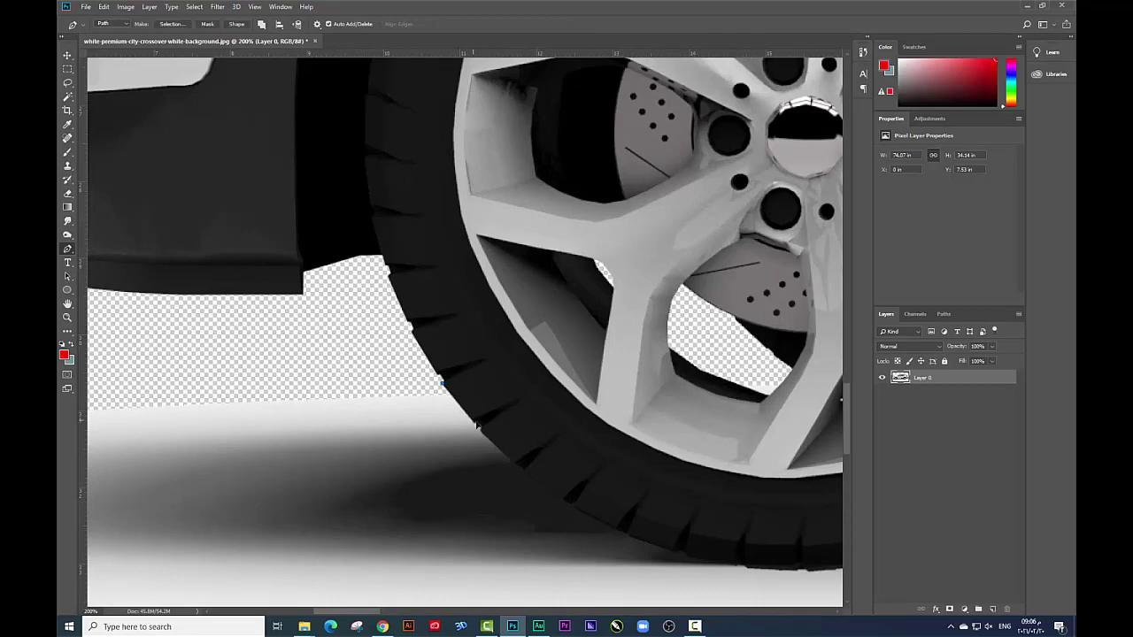
Begin a Pen path along the ground strip under the car and front wheel.
scroll(506, 459, down, 1)
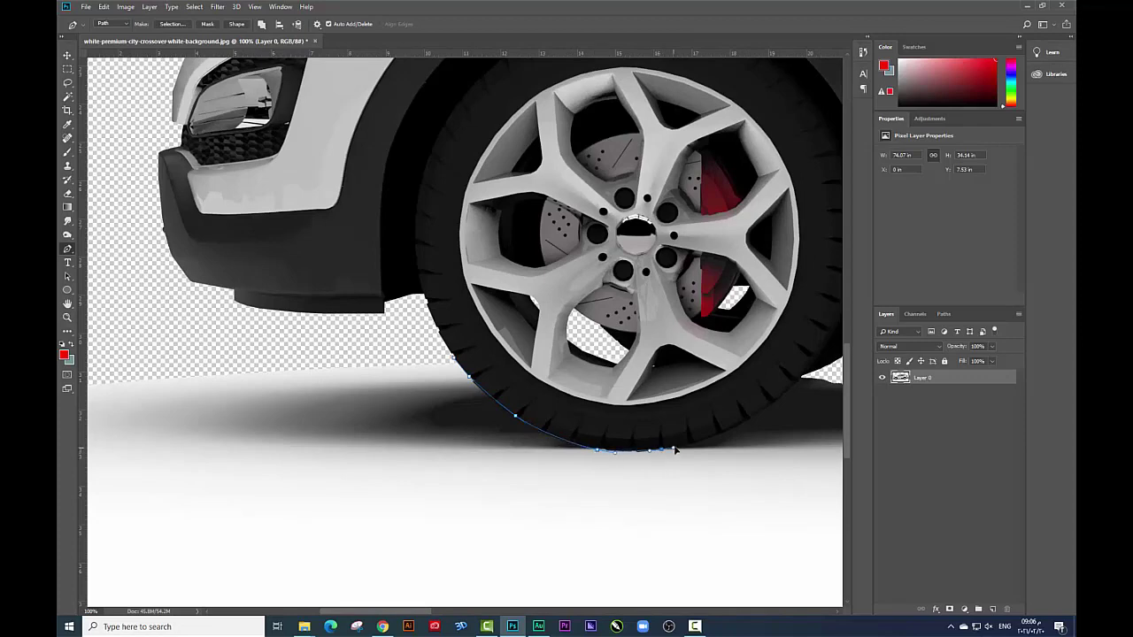
drag(674, 450, 534, 463)
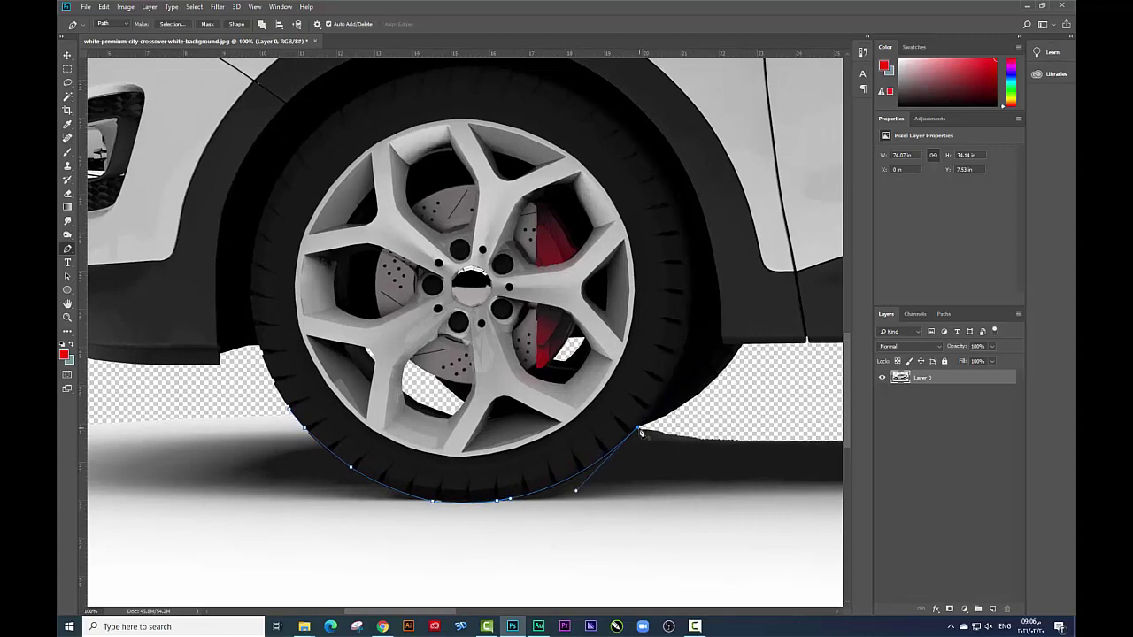
drag(640, 432, 344, 384)
click(344, 362)
mouse_move(98, 372)
mouse_down()
mouse_move(293, 371)
mouse_move(207, 410)
mouse_up()
drag(422, 416, 289, 420)
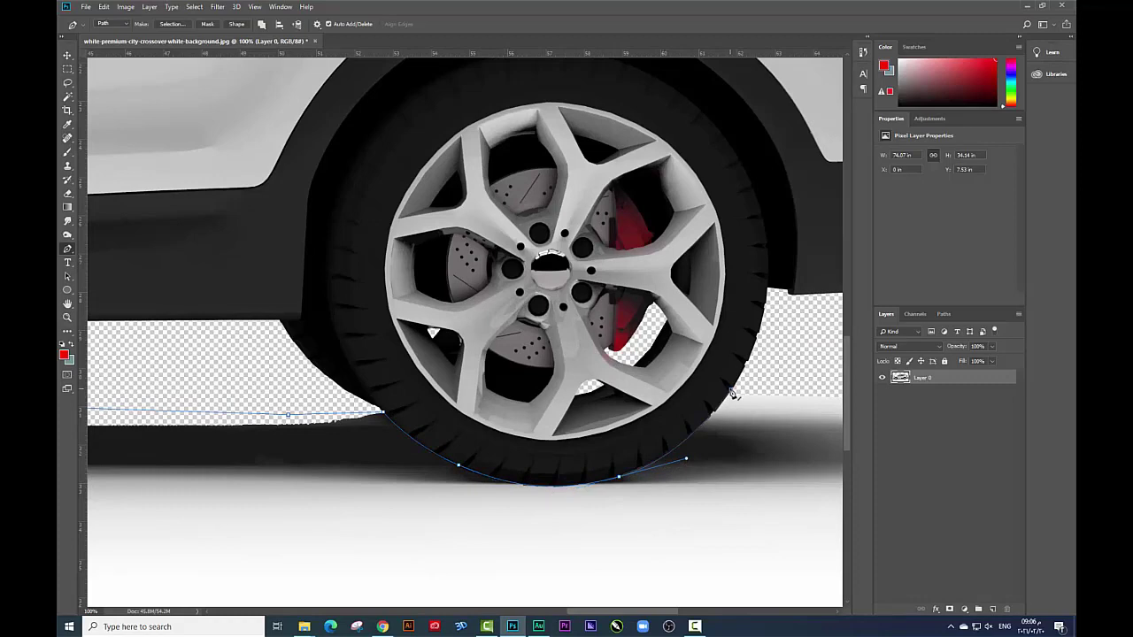
scroll(658, 412, down, 3)
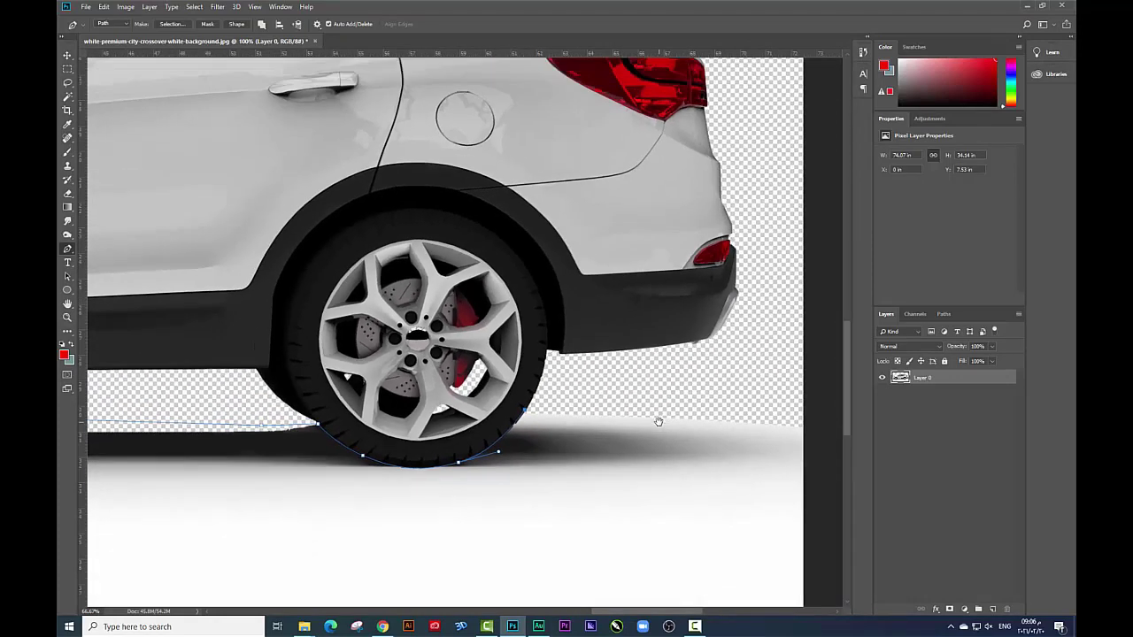
click(656, 381)
scroll(797, 369, down, 2)
scroll(797, 369, down, 1)
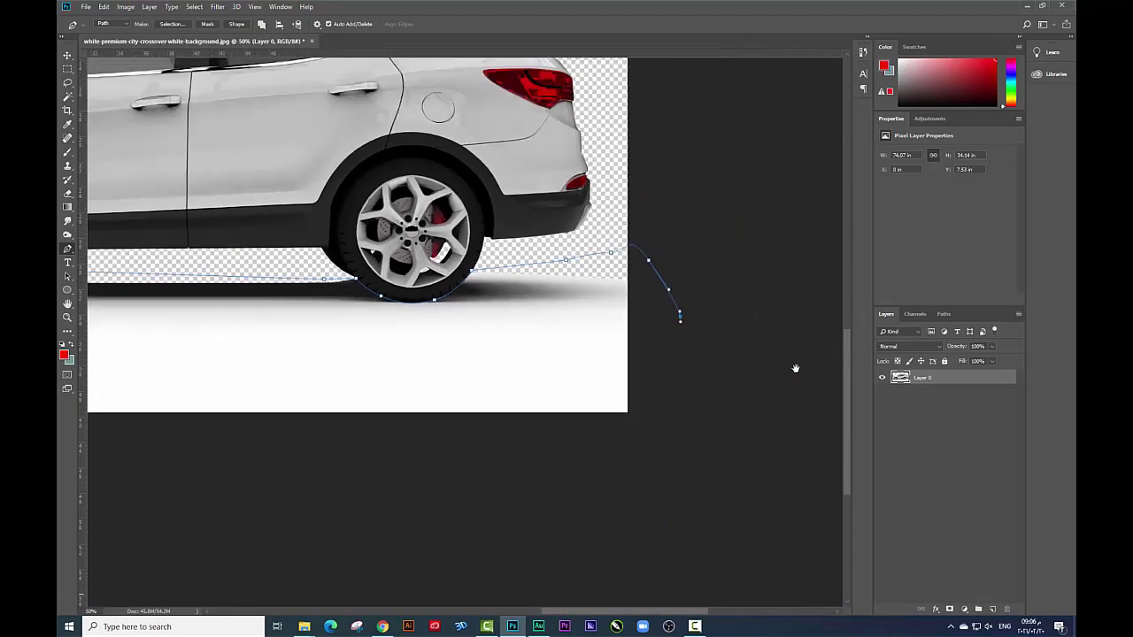
click(781, 445)
Continue the outline around the ground shadow and close the path at its start.
drag(177, 483, 491, 504)
click(238, 381)
click(223, 334)
click(221, 290)
click(231, 247)
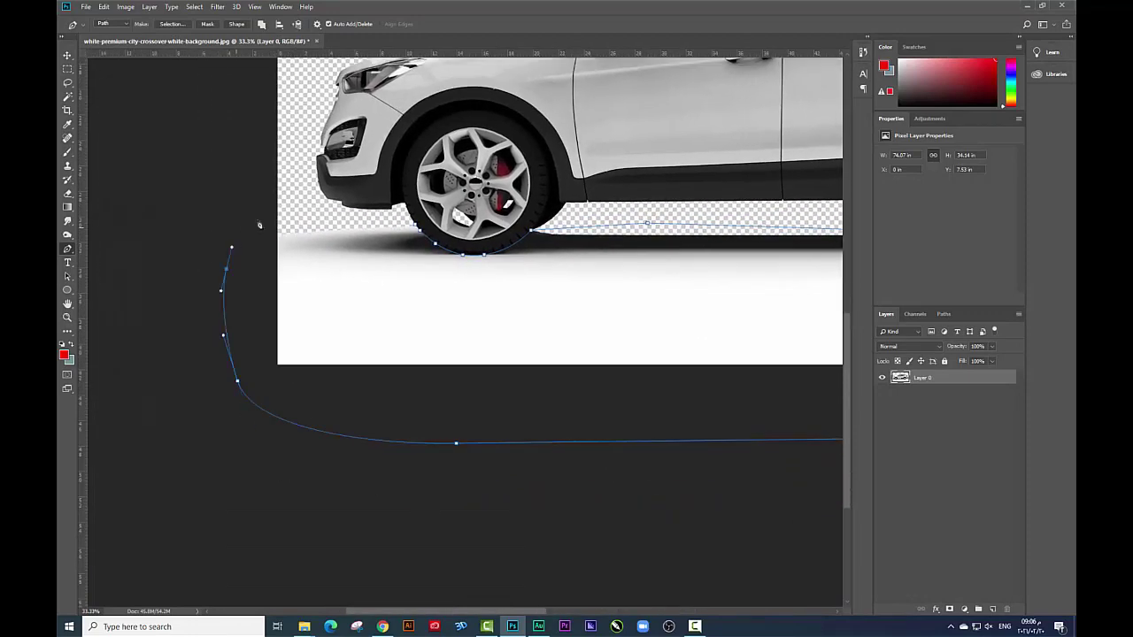
click(341, 226)
Load the path as a selection and cut the ground onto Layer 1 via Layer Via Cut.
key(ctrl+Return)
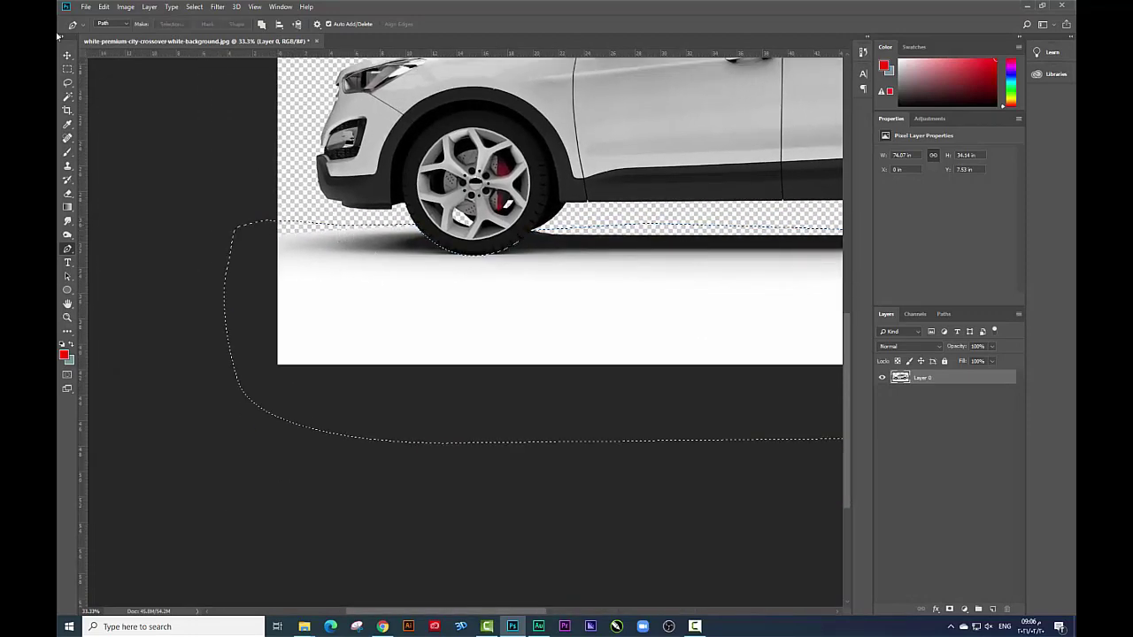
key(m)
right_click(524, 304)
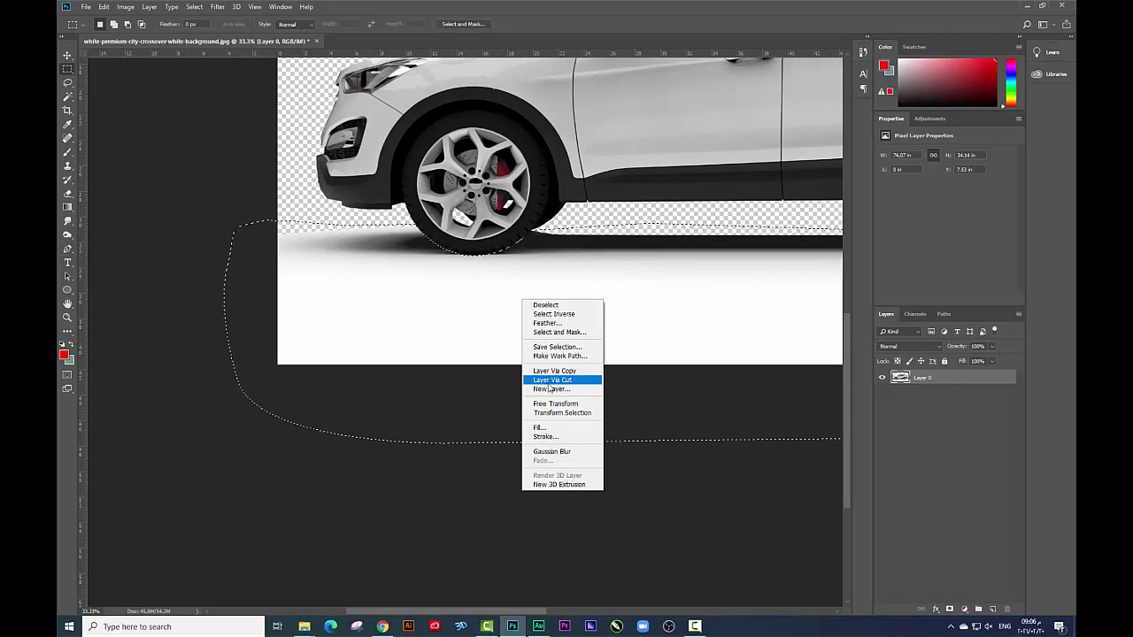
click(557, 380)
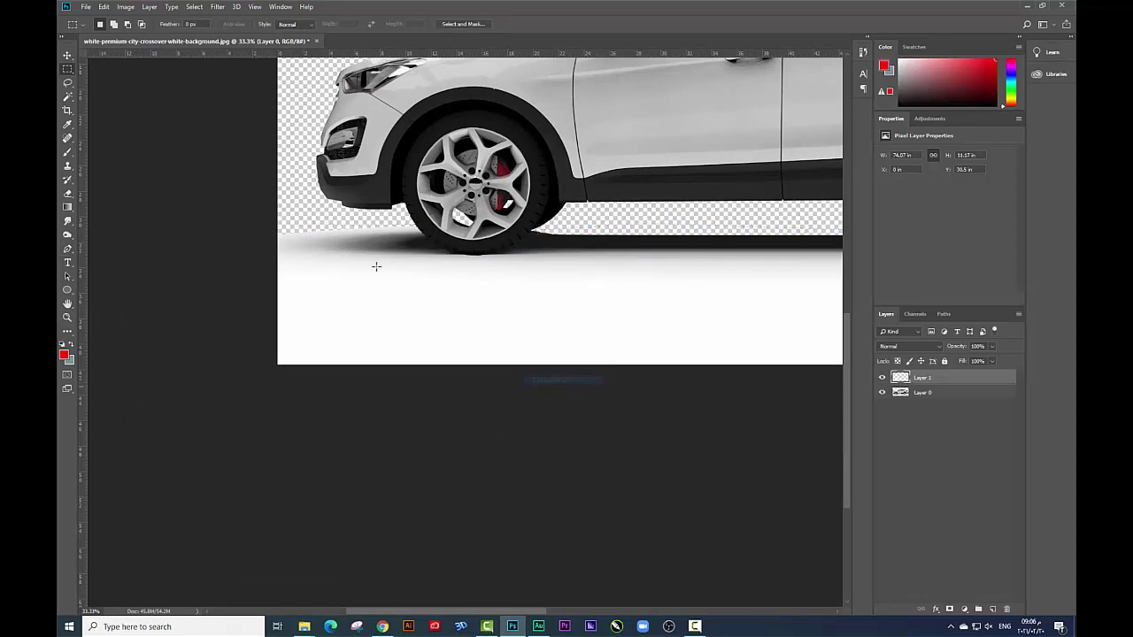
Nudge the ground layer, then extend the canvas wider and taller with the Crop tool.
click(67, 56)
drag(554, 351, 660, 229)
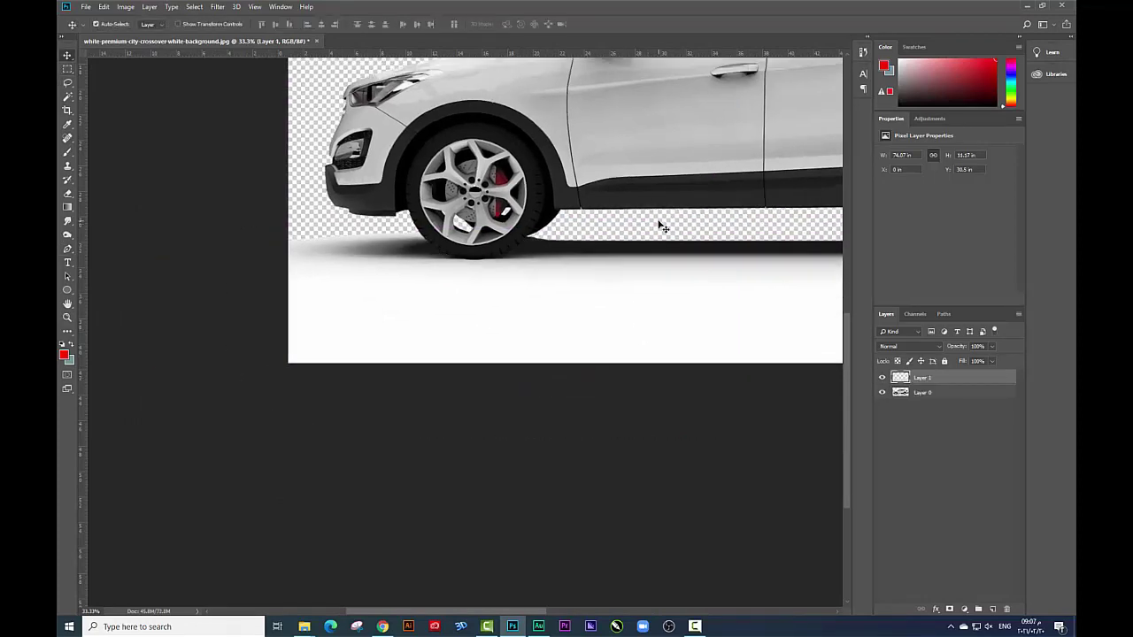
key(ctrl+minus)
key(ctrl+minus)
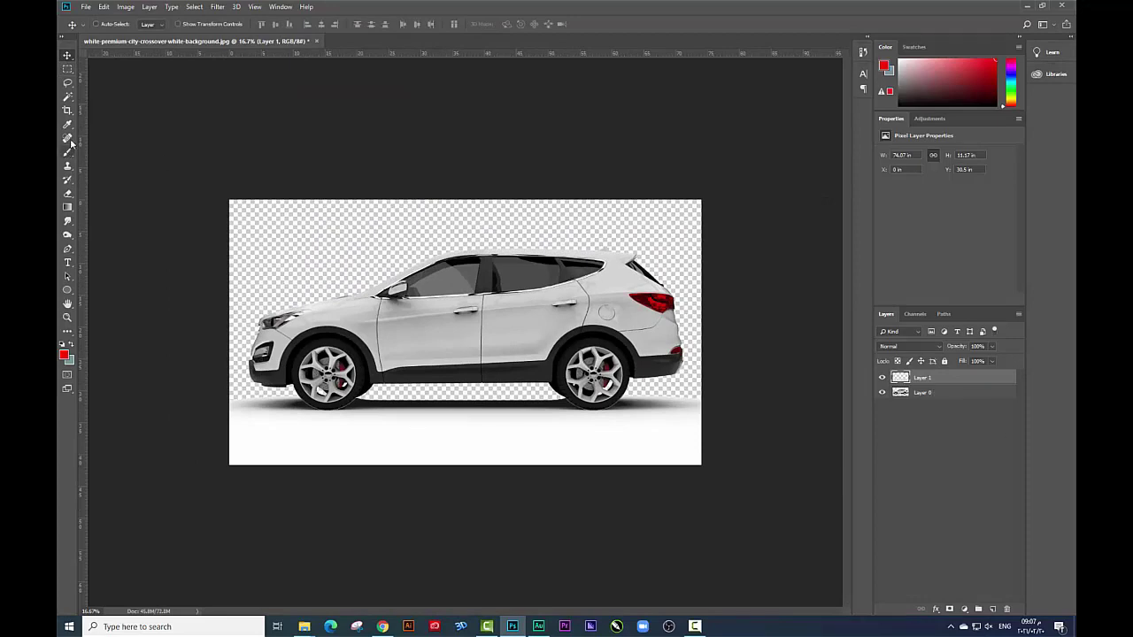
click(68, 111)
drag(705, 341, 747, 337)
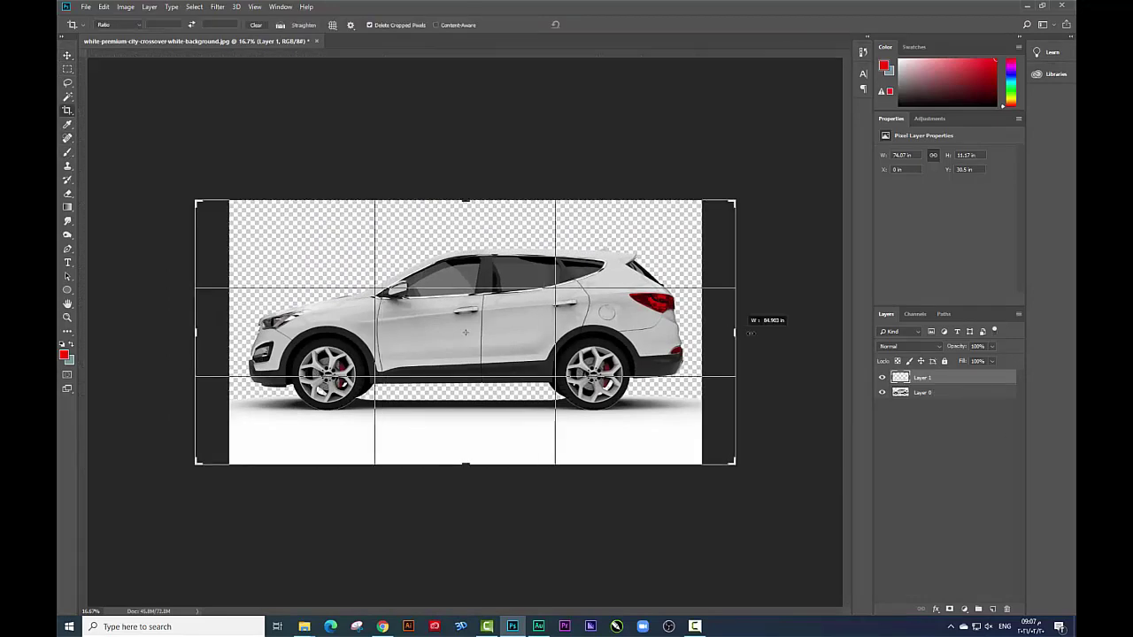
drag(465, 199, 466, 125)
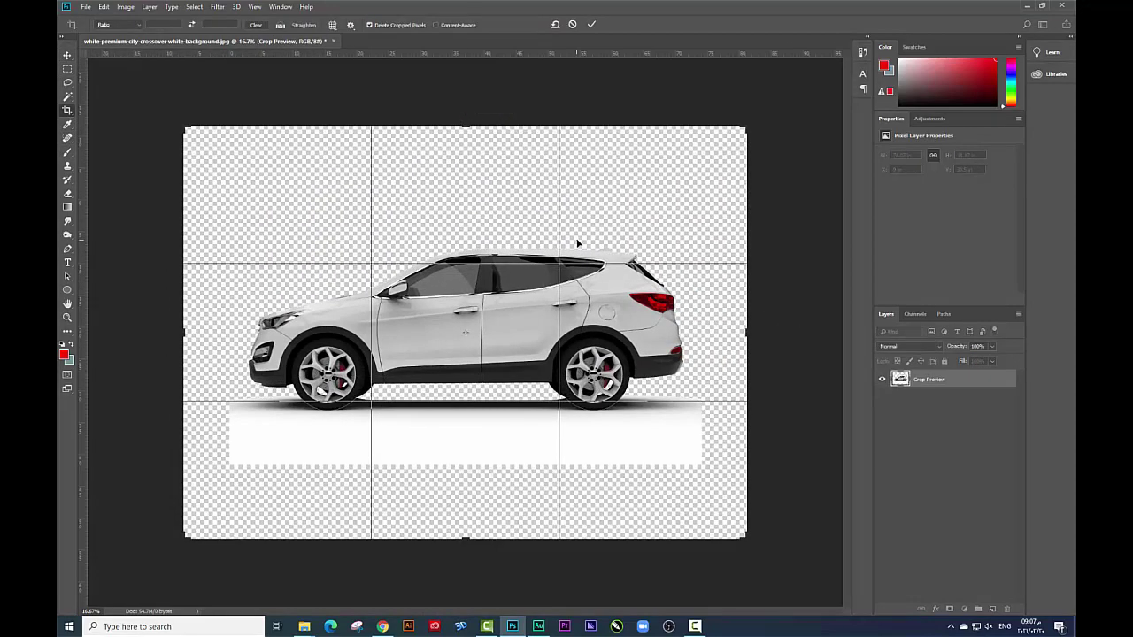
key(Return)
Scale Layer 0 and Layer 1 together down to about 76% toward the centre.
shift+click(927, 398)
key(ctrl+t)
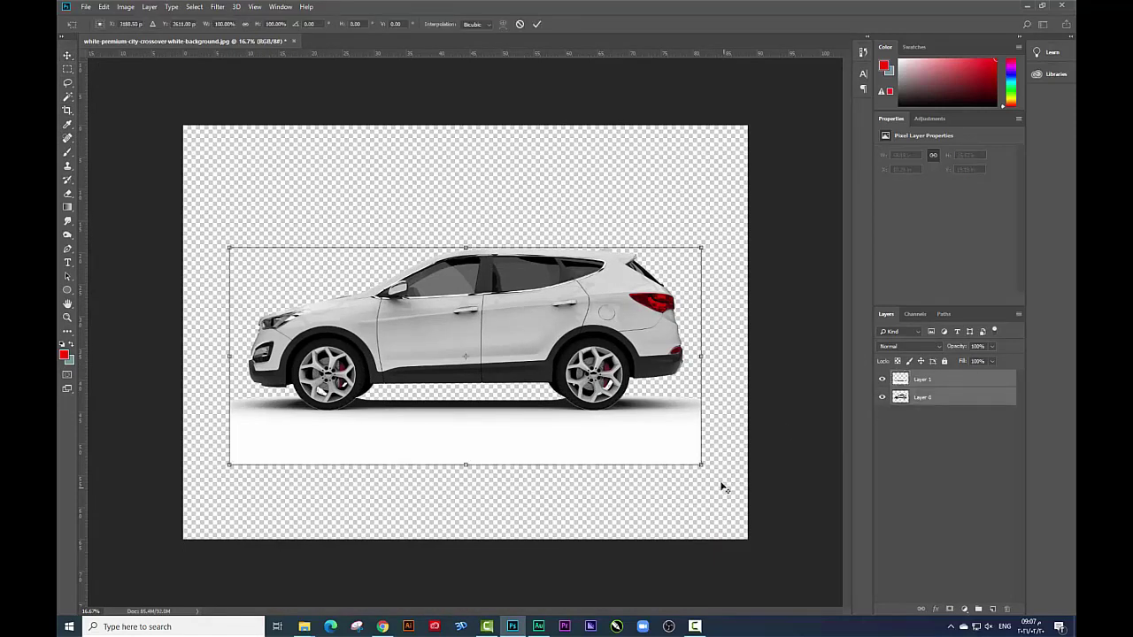
drag(702, 464, 645, 440)
key(Return)
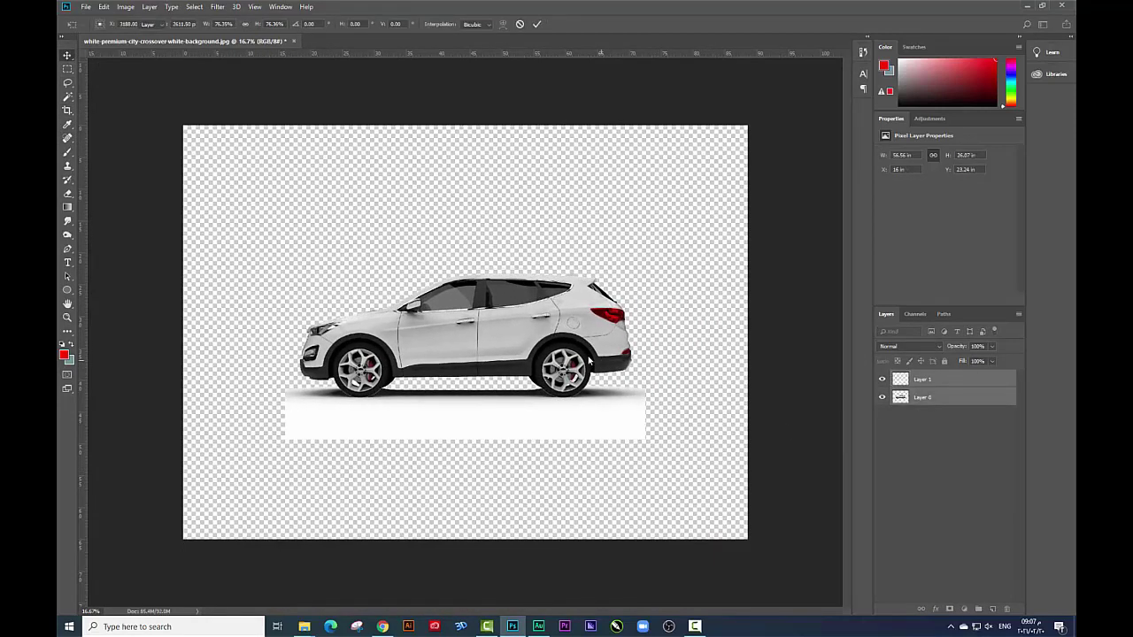
click(931, 511)
Add an orange Solid Color fill layer (hex e39b00) and move it beneath the car layers.
click(964, 609)
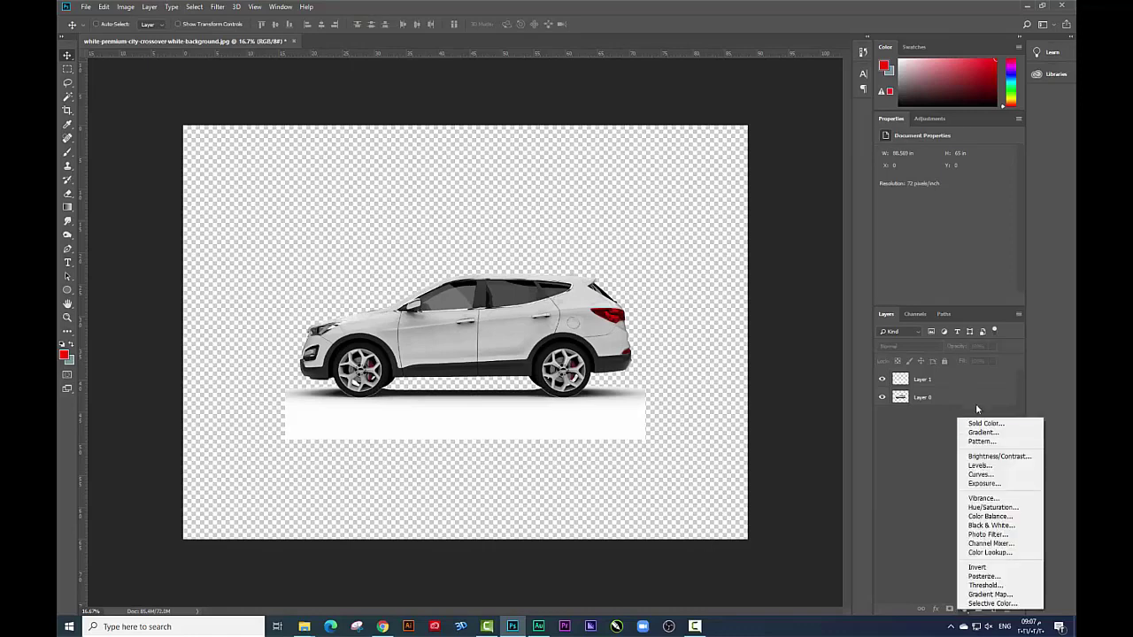
click(982, 422)
drag(766, 317, 769, 323)
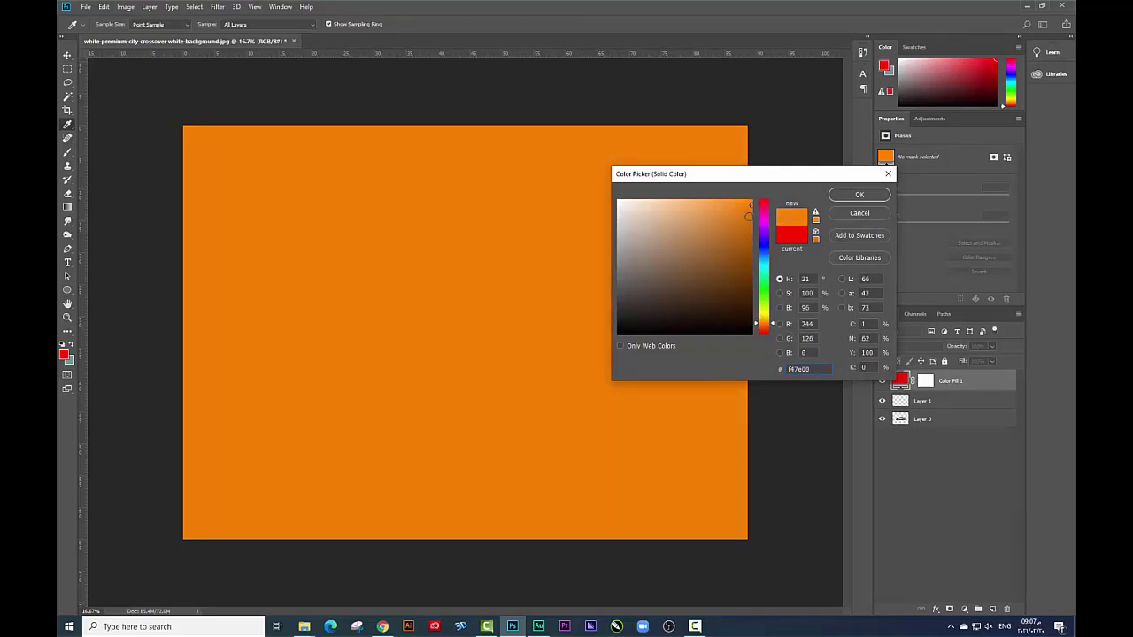
drag(748, 216, 768, 216)
drag(766, 323, 767, 324)
click(869, 199)
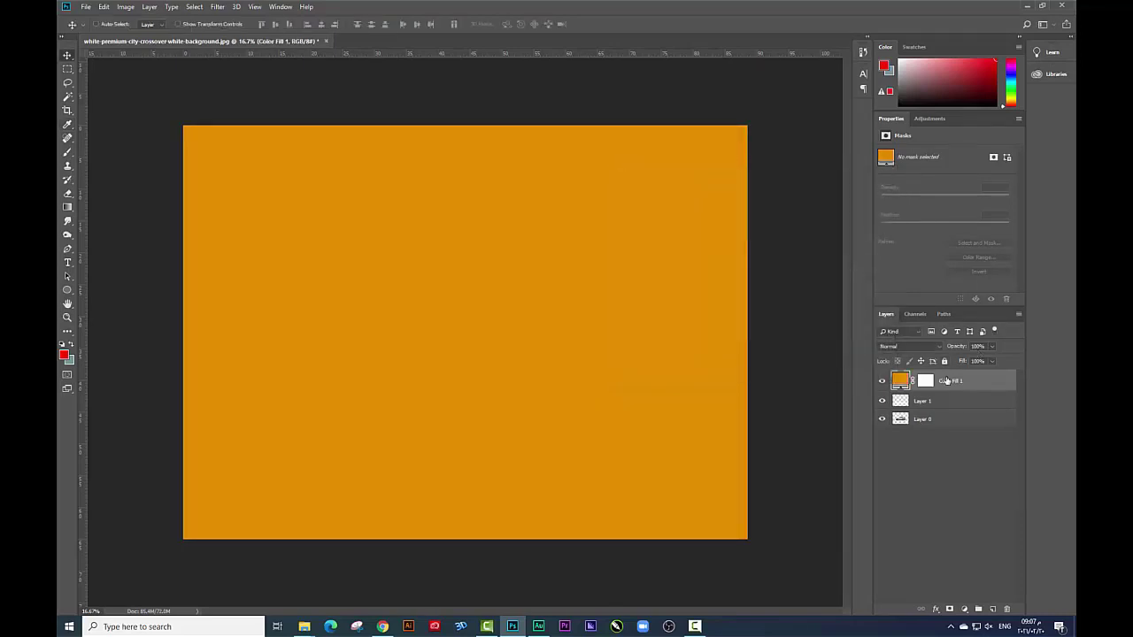
drag(948, 380, 956, 422)
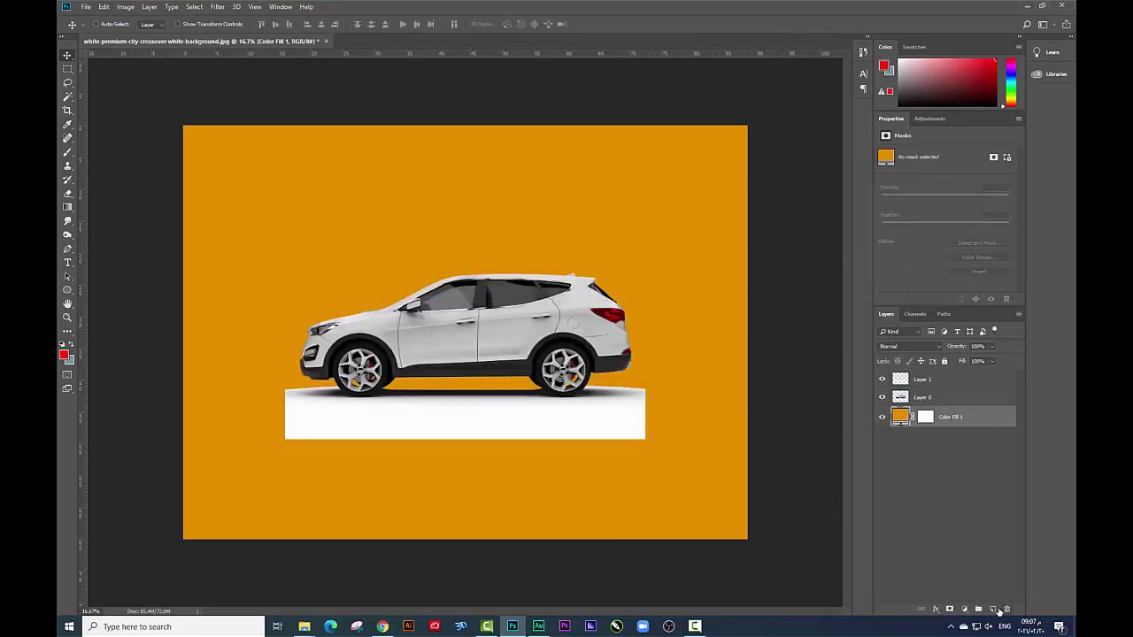
On new Layer 2, paint a soft yellow brush glow above the car and enlarge it.
click(994, 610)
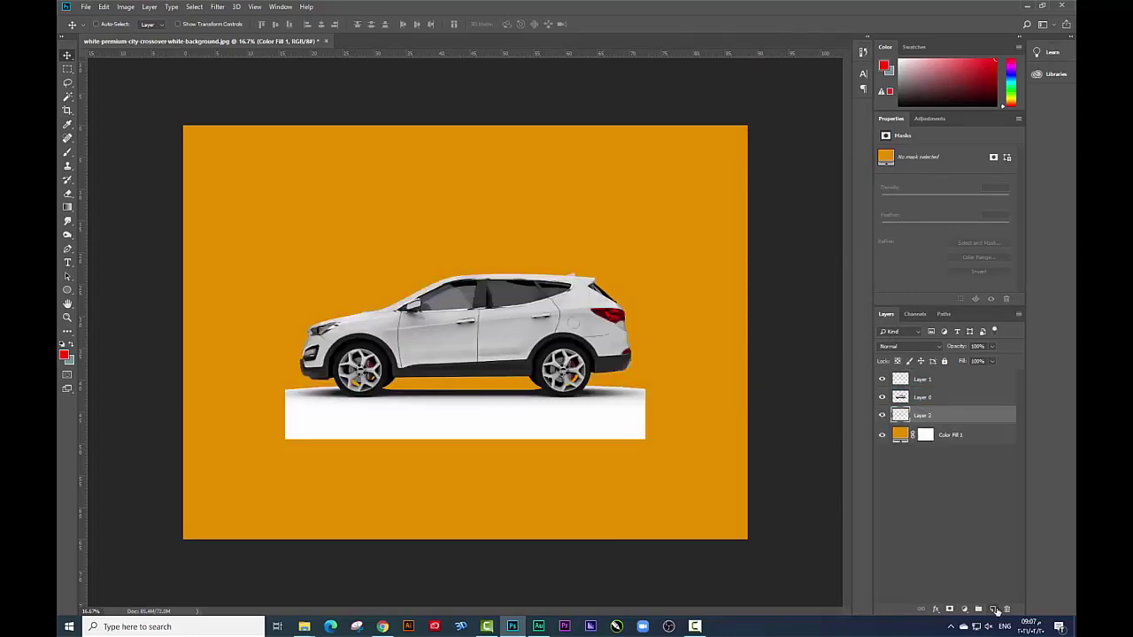
click(67, 153)
alt+click(343, 224)
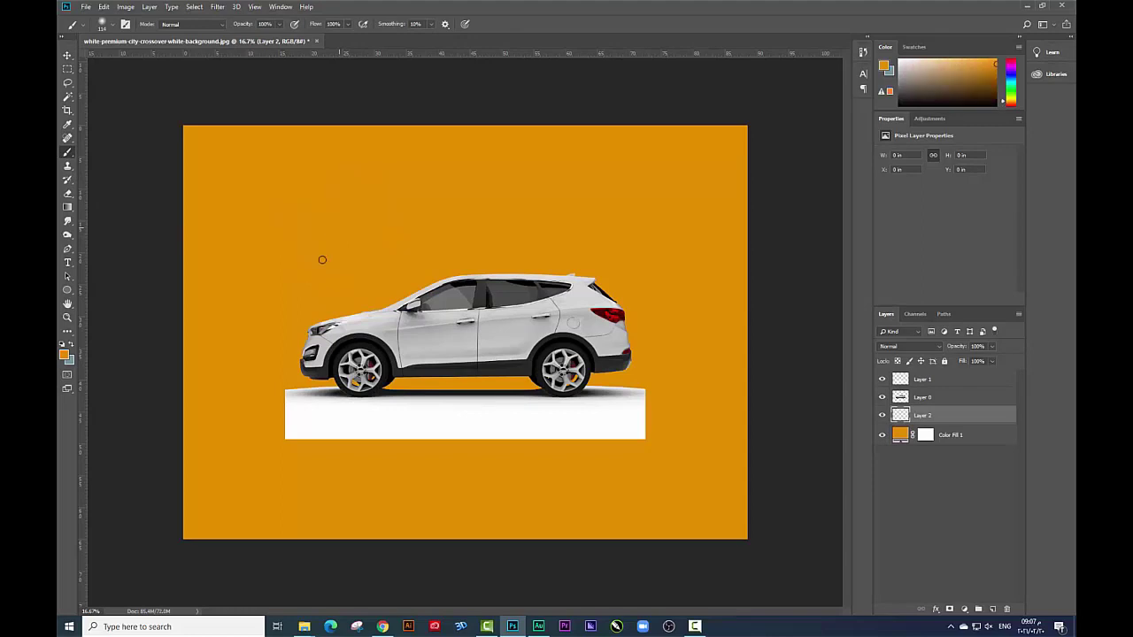
click(68, 355)
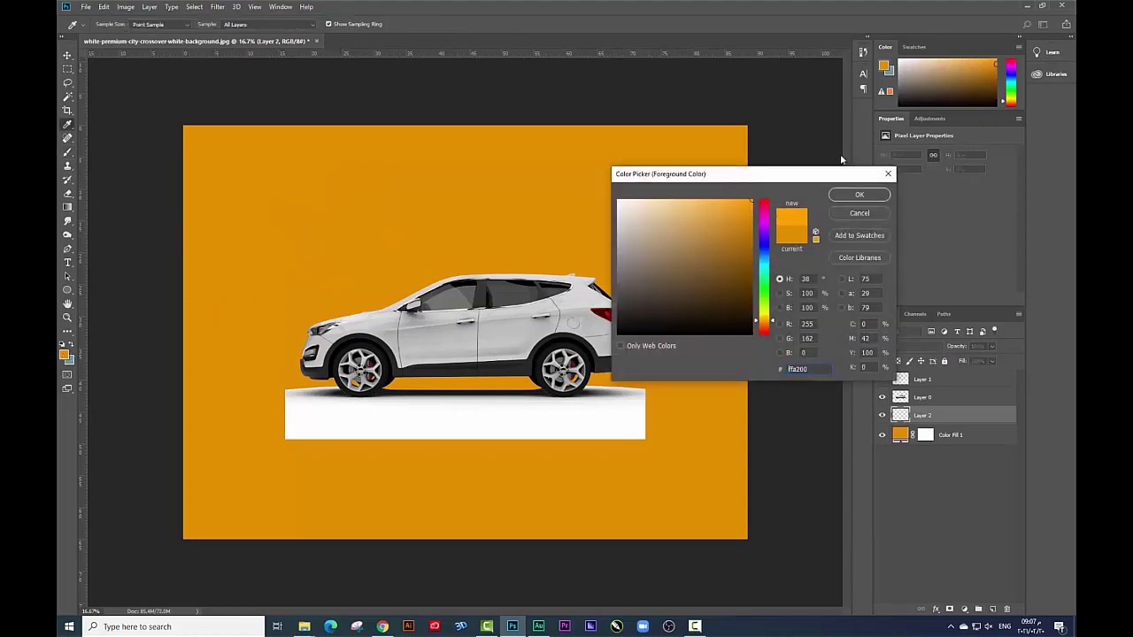
drag(769, 323, 768, 316)
key(Return)
right_click(546, 253)
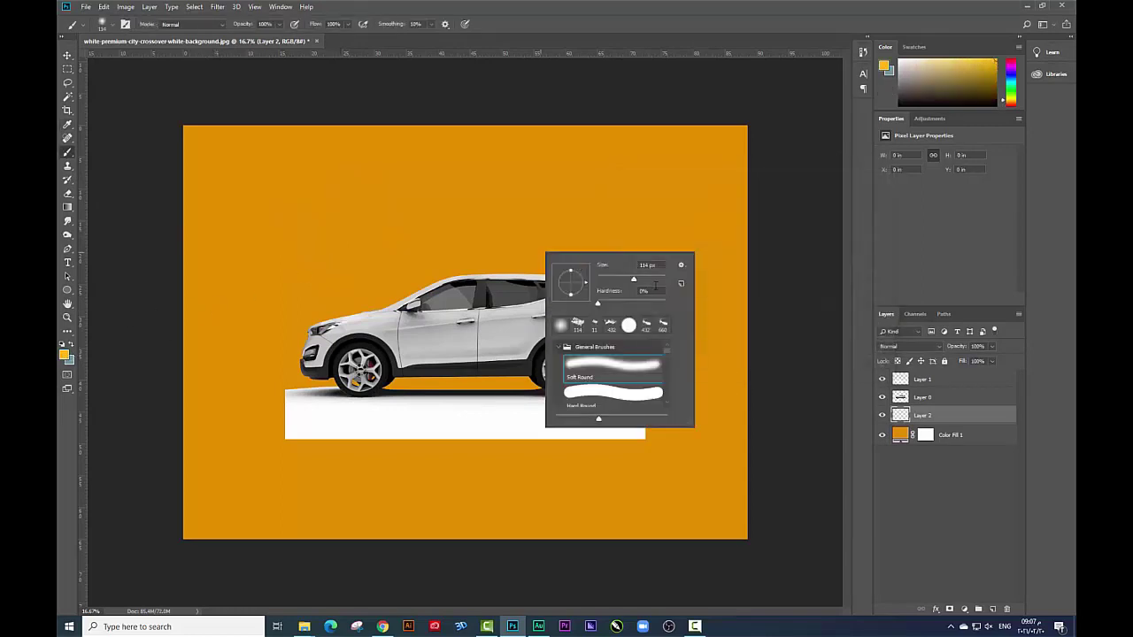
click(460, 243)
key(ctrl+t)
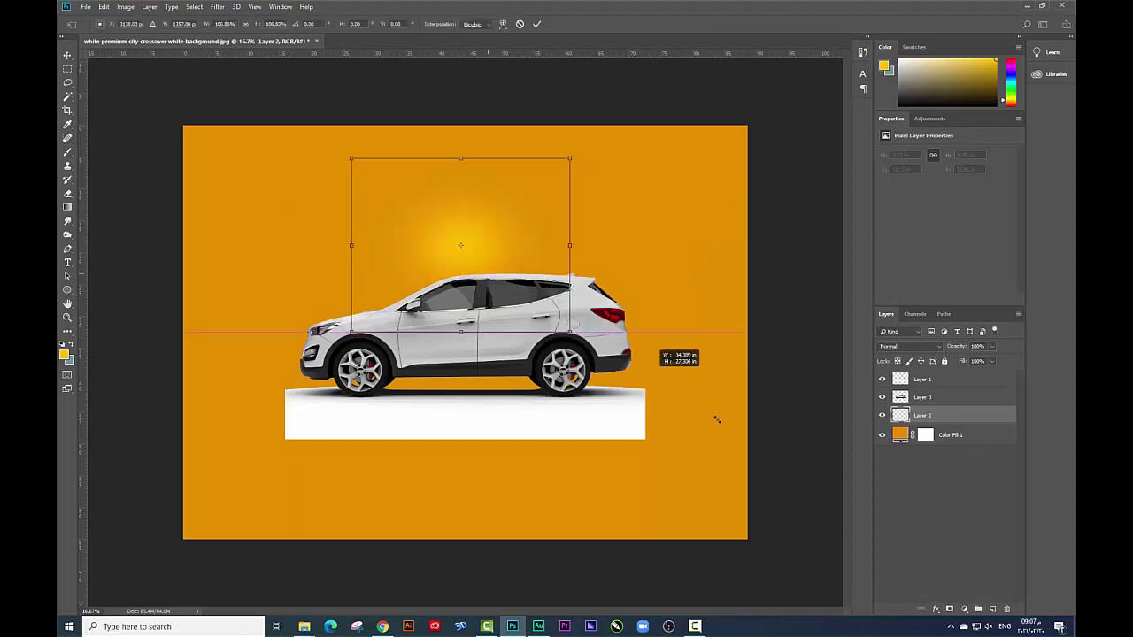
mouse_move(714, 417)
mouse_down()
mouse_move(620, 295)
mouse_move(662, 329)
mouse_up()
key(Return)
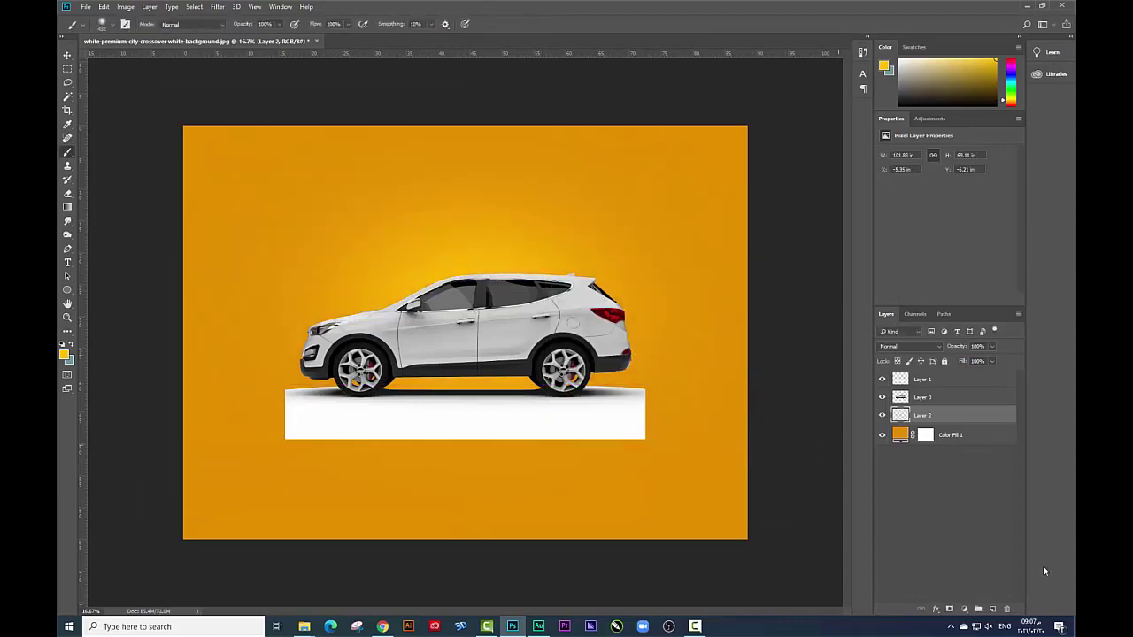
On Layer 3, paint a lighter yellow glow above the roof and stretch it across the backdrop.
click(1001, 609)
click(63, 355)
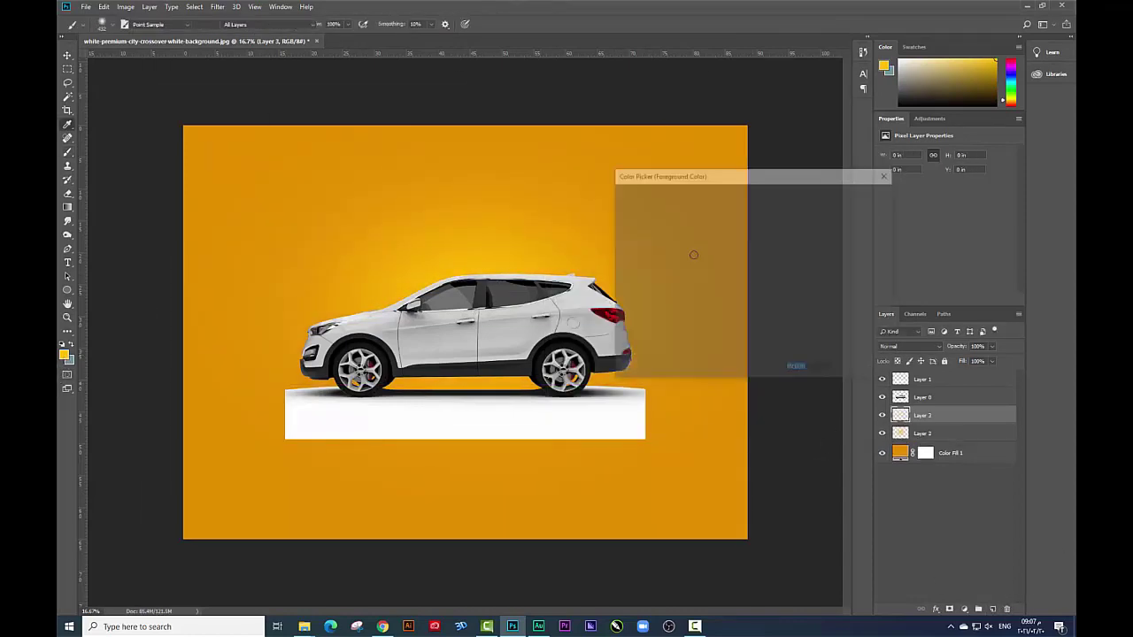
click(463, 242)
key(Return)
key(ctrl+t)
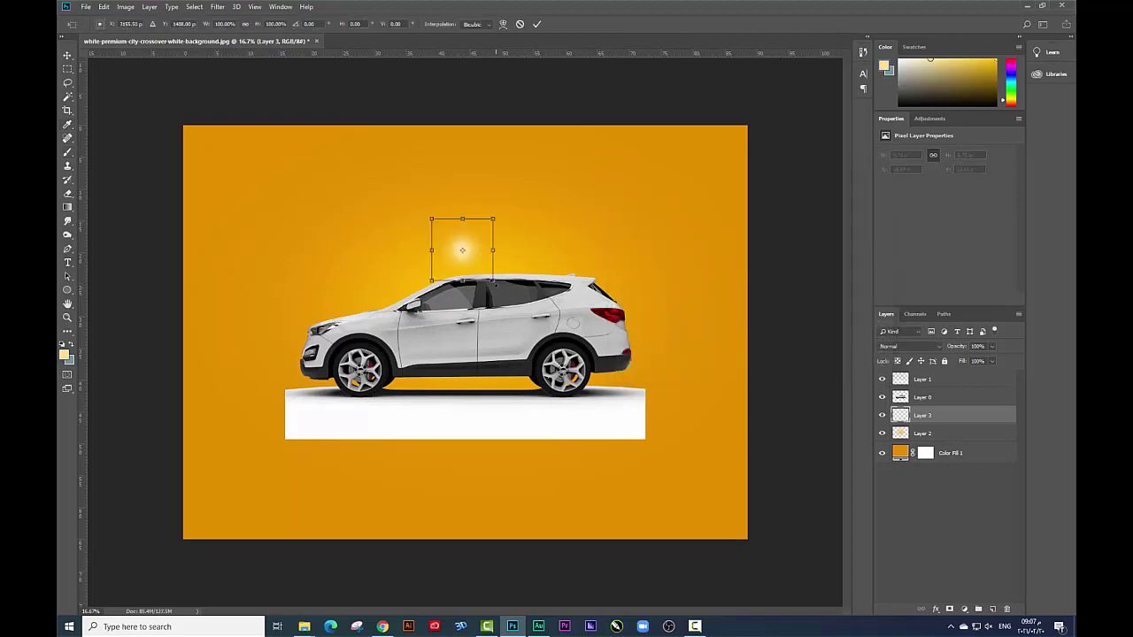
drag(488, 273, 684, 382)
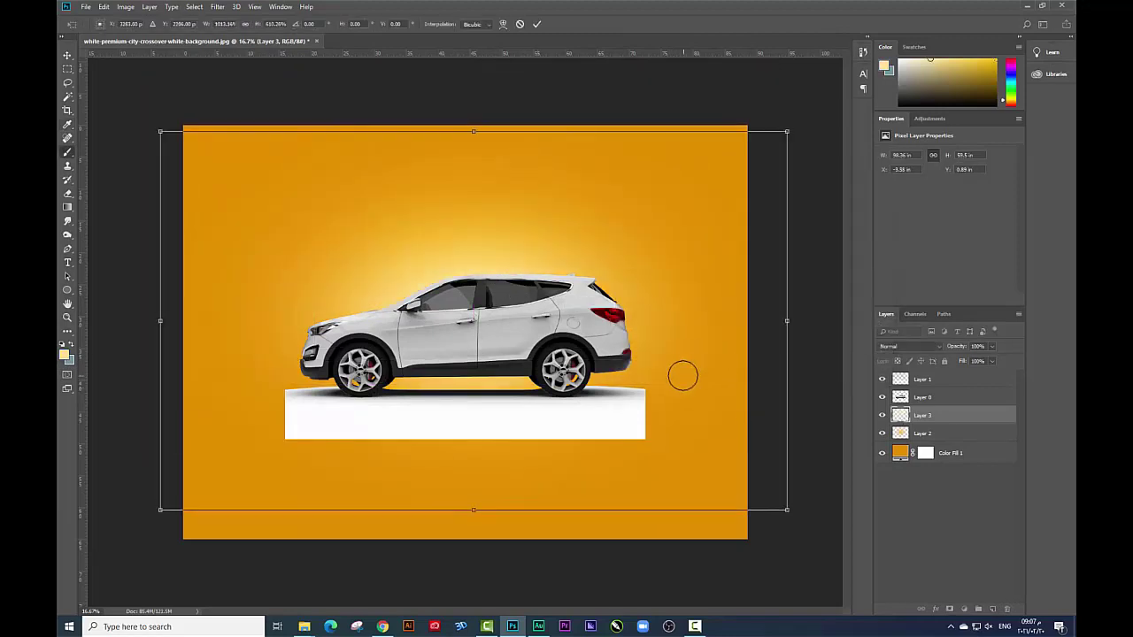
key(Return)
Select the white ground Layer 1 and set its blend mode to Multiply.
key(v)
right_click(467, 413)
click(467, 413)
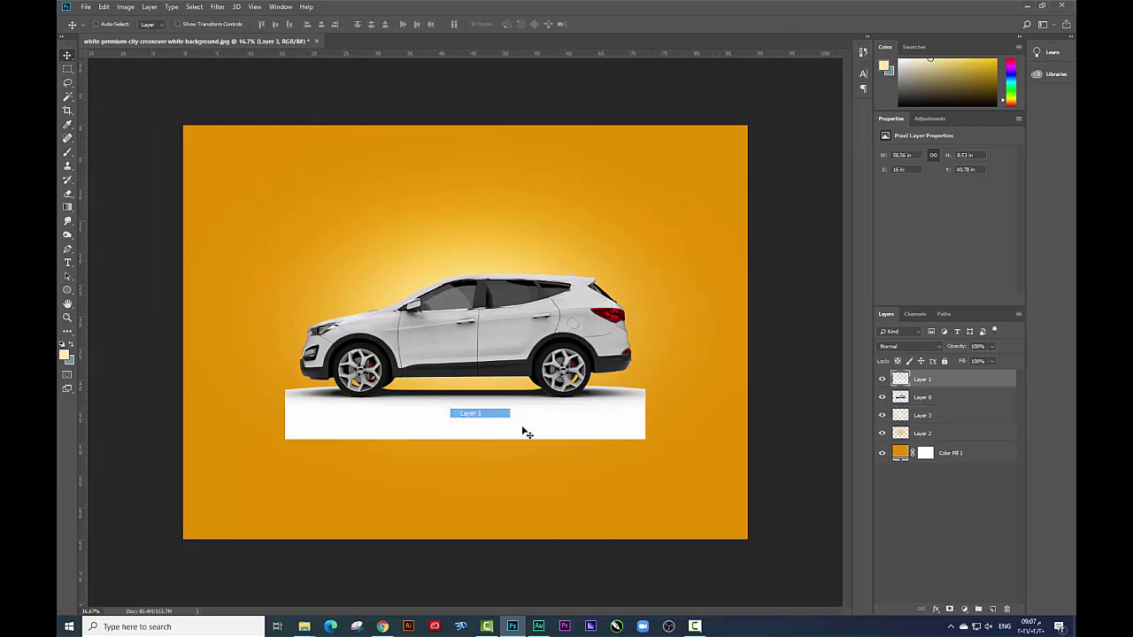
drag(521, 433, 544, 446)
key(ctrl+z)
click(911, 346)
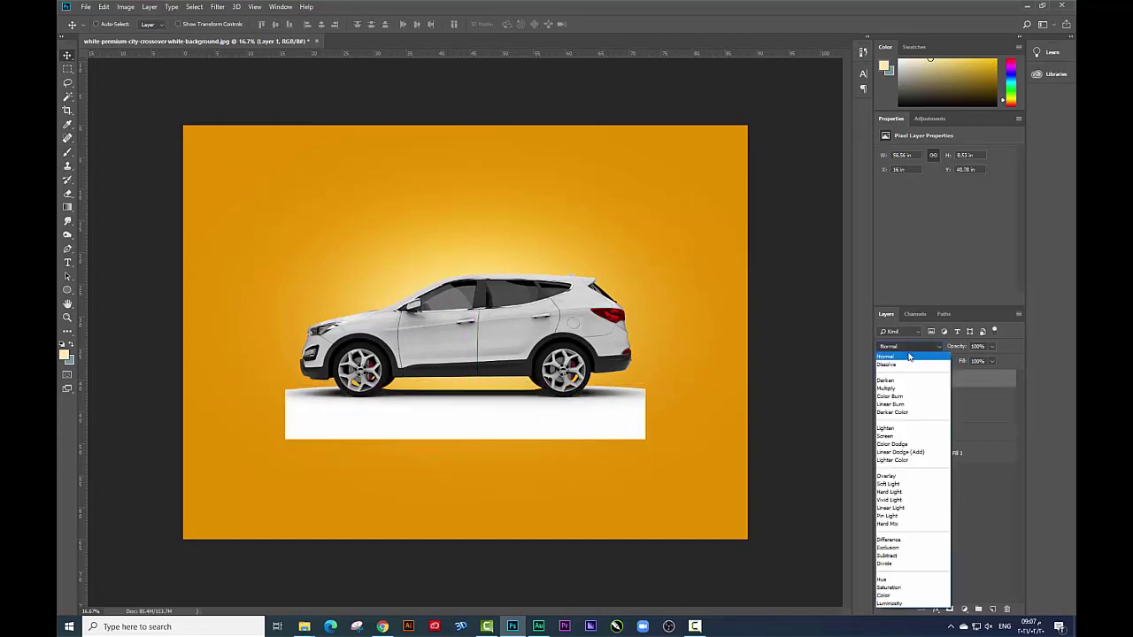
click(894, 387)
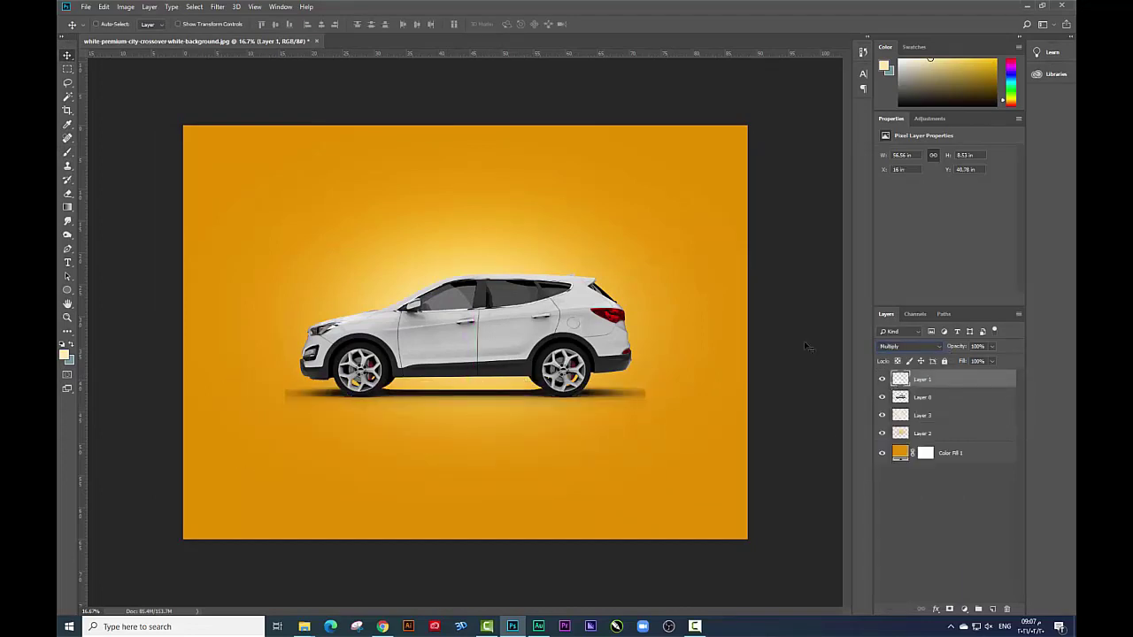
Fade the shadow's tail with a soft 2165 px eraser.
click(68, 192)
right_click(657, 391)
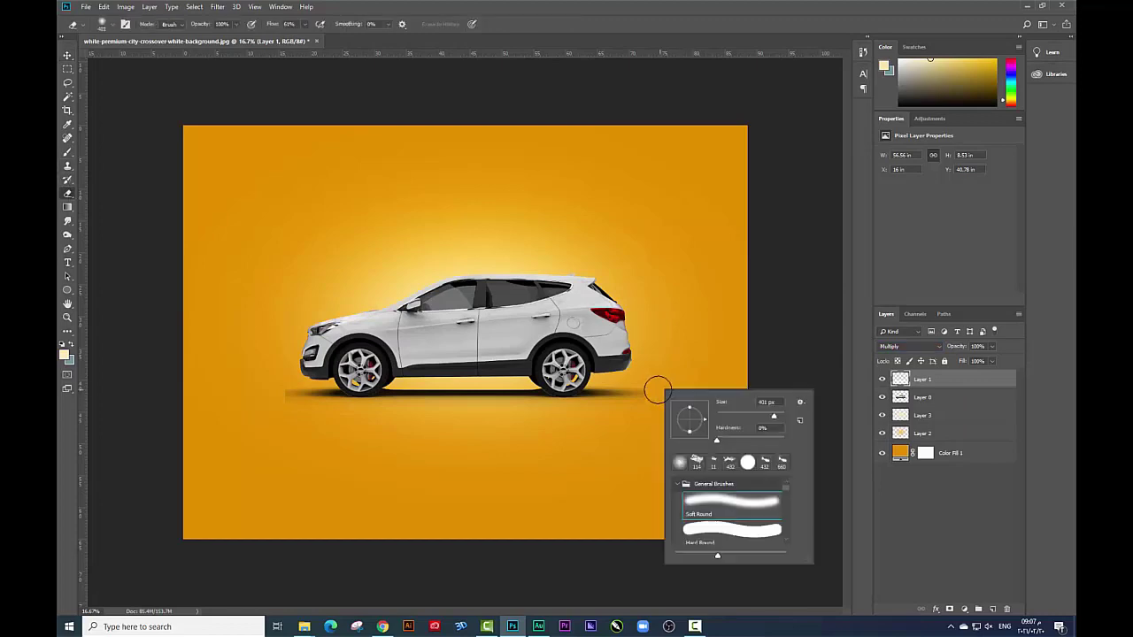
drag(774, 416, 779, 416)
drag(677, 373, 696, 398)
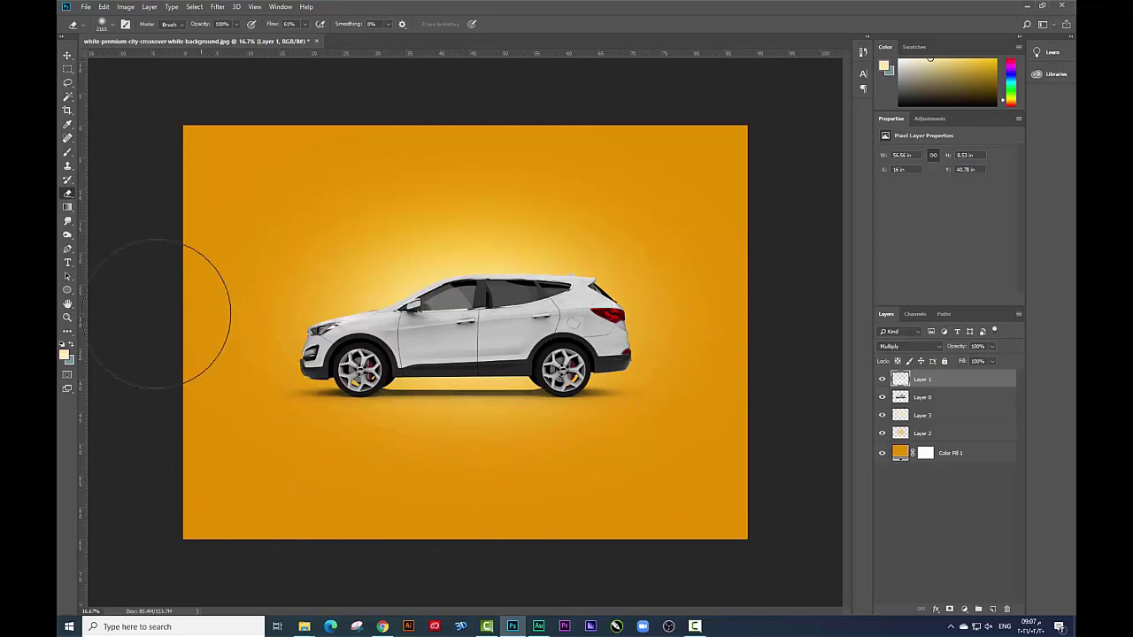
click(67, 55)
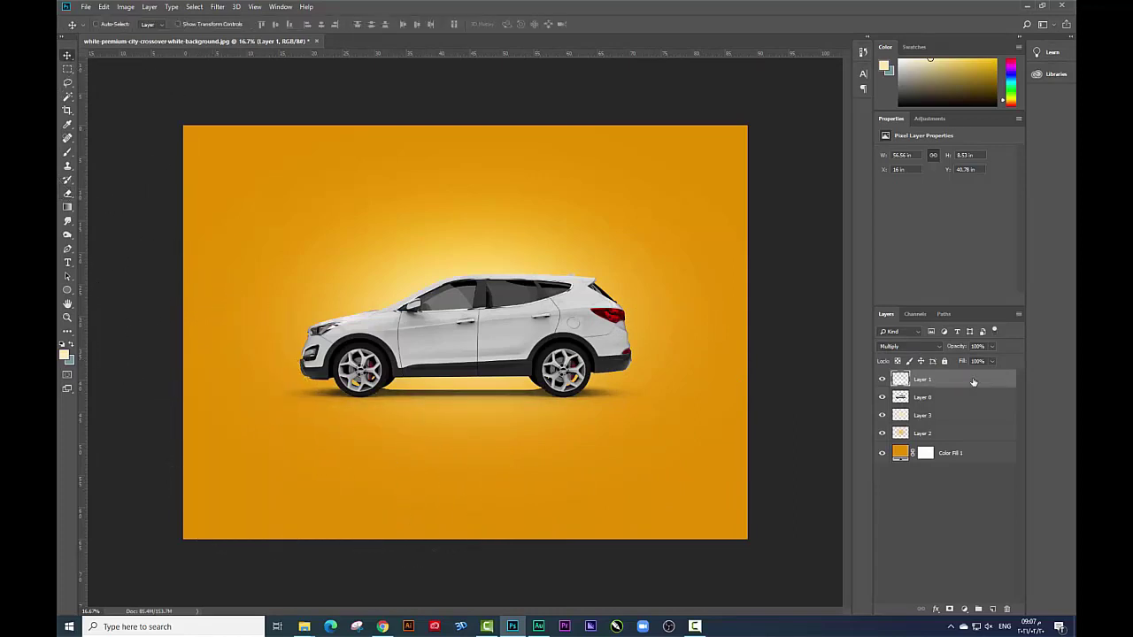
Move the car and its shadow slightly down on the backdrop.
shift+click(929, 432)
drag(669, 376, 676, 397)
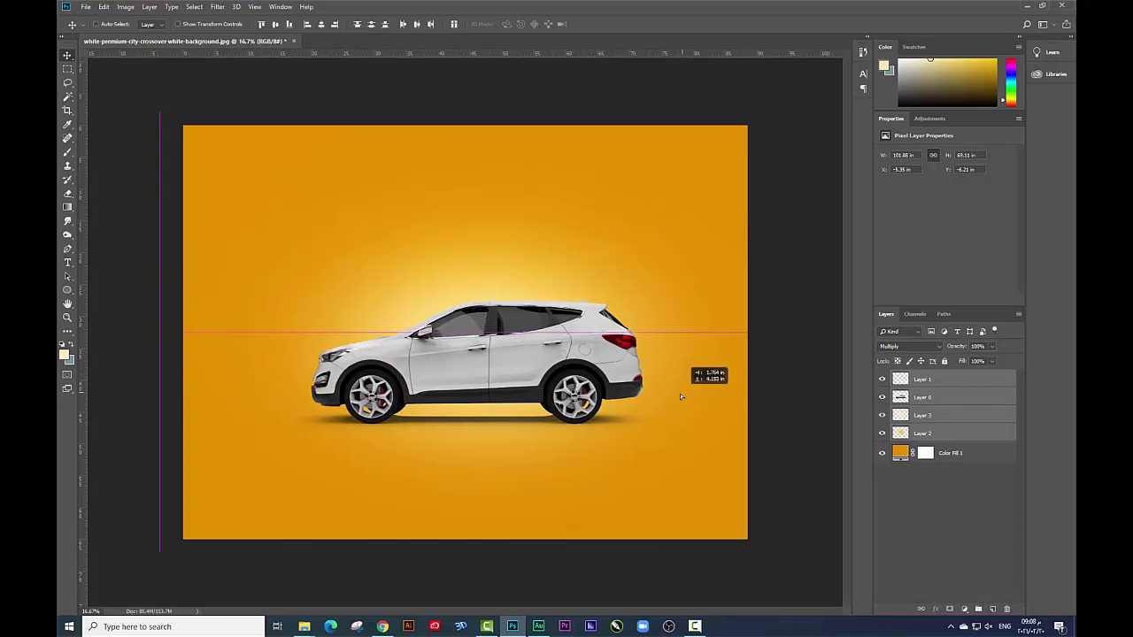
click(614, 356)
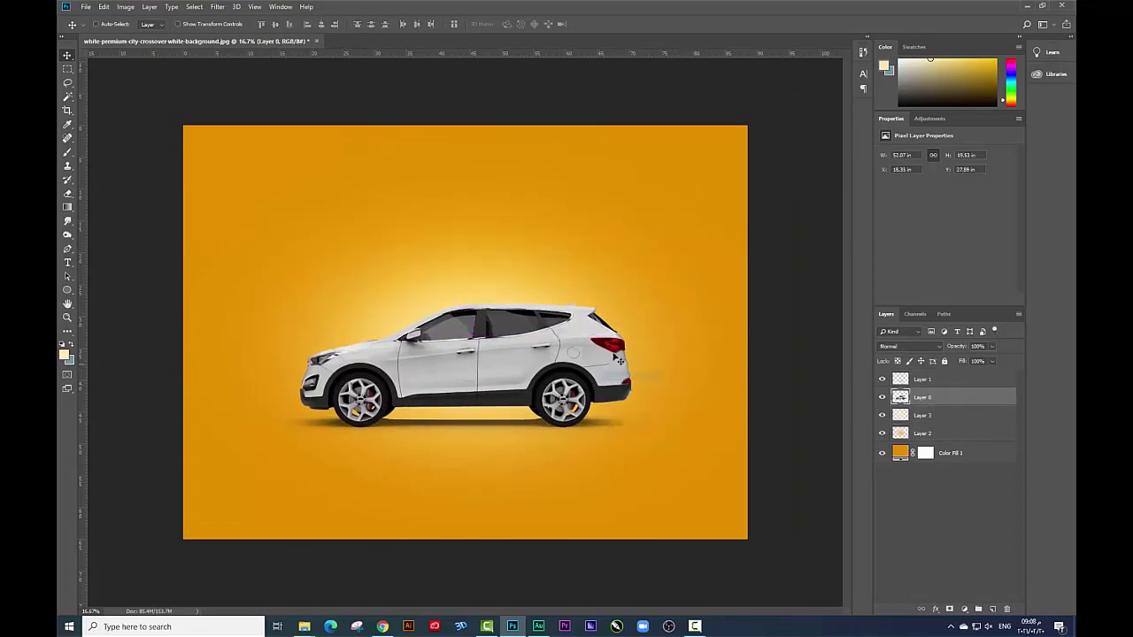
key(ctrl+plus)
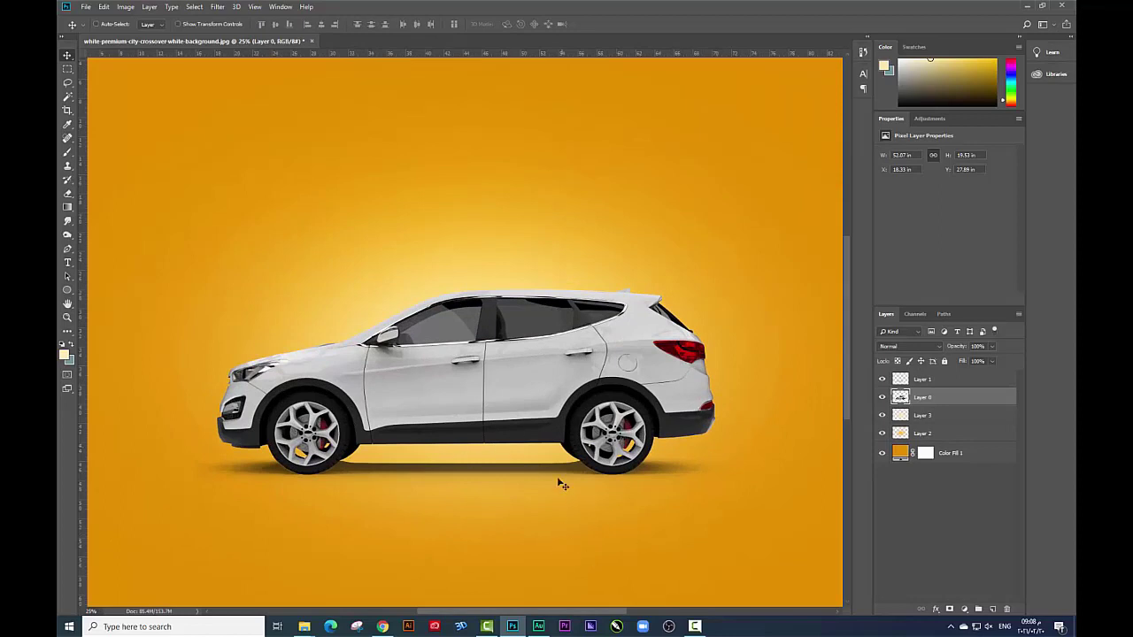
click(304, 627)
Shift Layer 0 slightly up and right, then select Color Fill 1, Layer 2 and Layer 3.
right_click(506, 406)
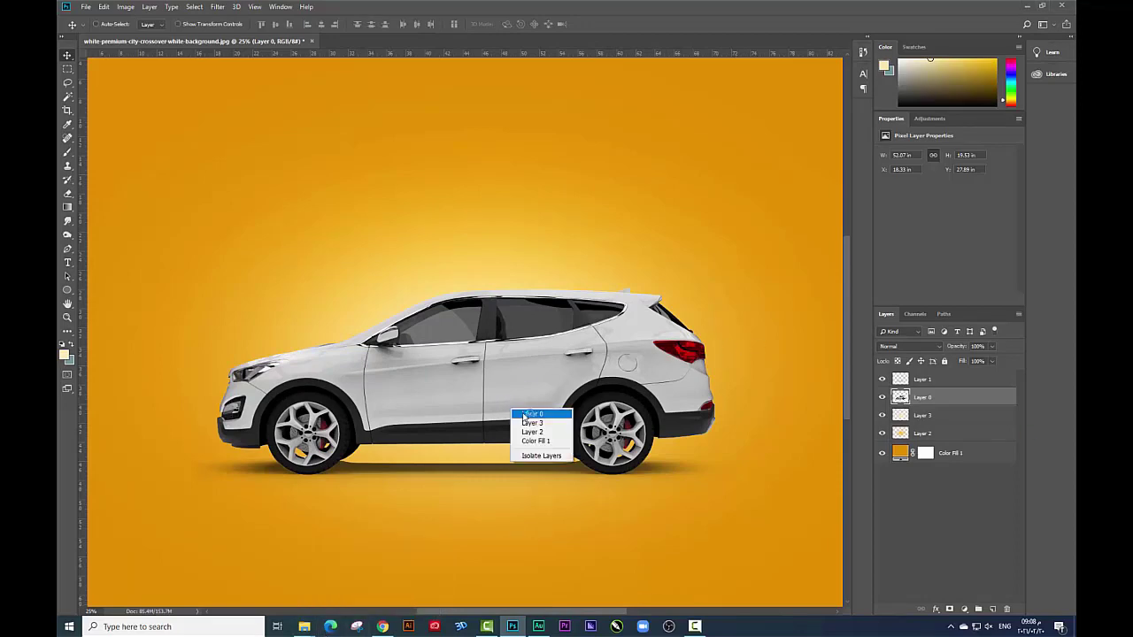
right_click(513, 377)
click(522, 382)
mouse_move(523, 374)
mouse_down()
mouse_move(537, 365)
mouse_move(520, 333)
mouse_up()
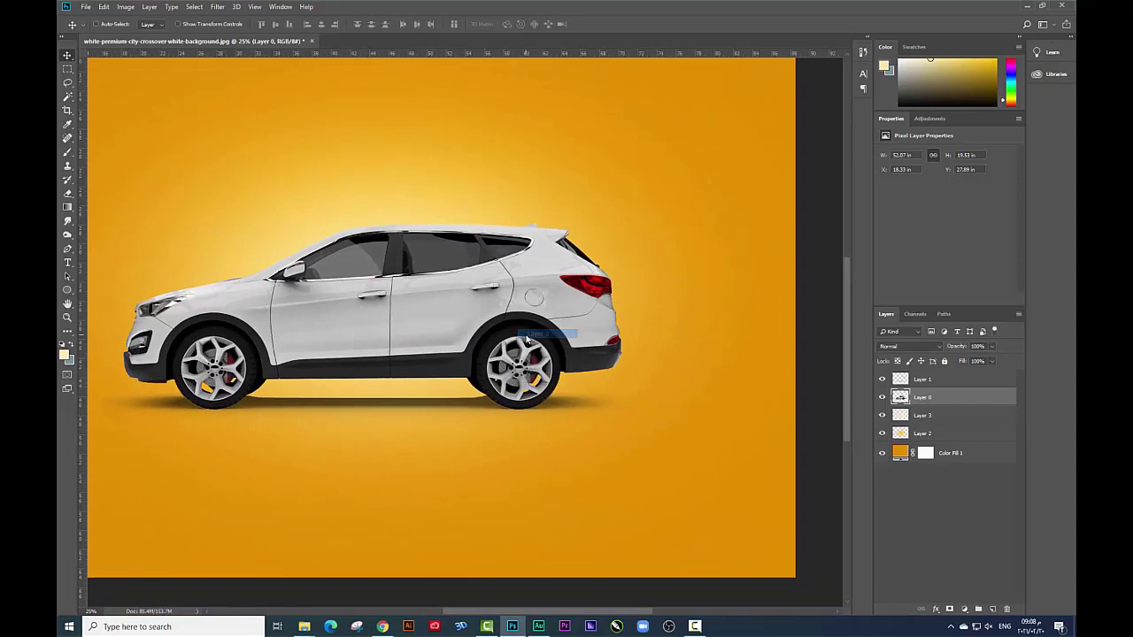
key(ctrl+minus)
click(629, 254)
click(938, 432)
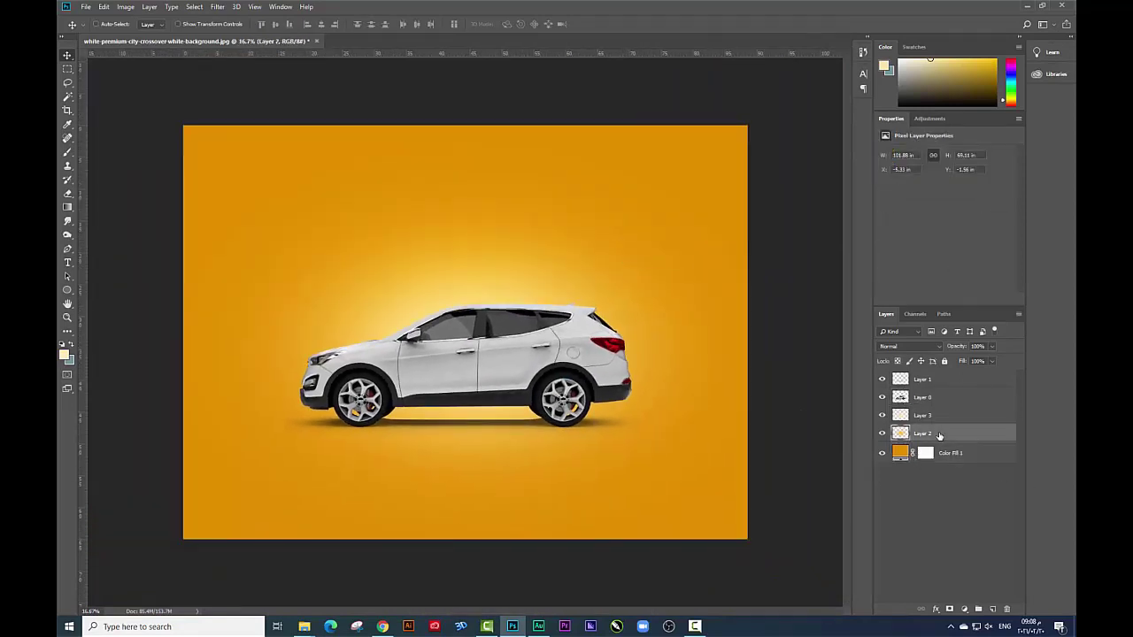
click(529, 304)
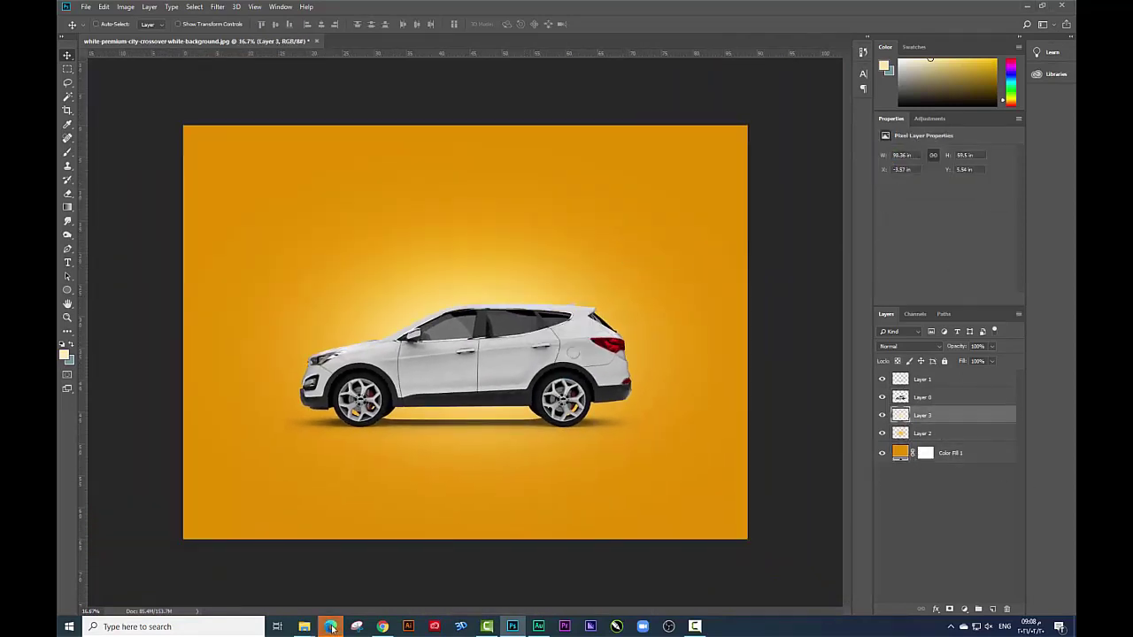
Search Google Images in Edge for 'background old'.
click(329, 626)
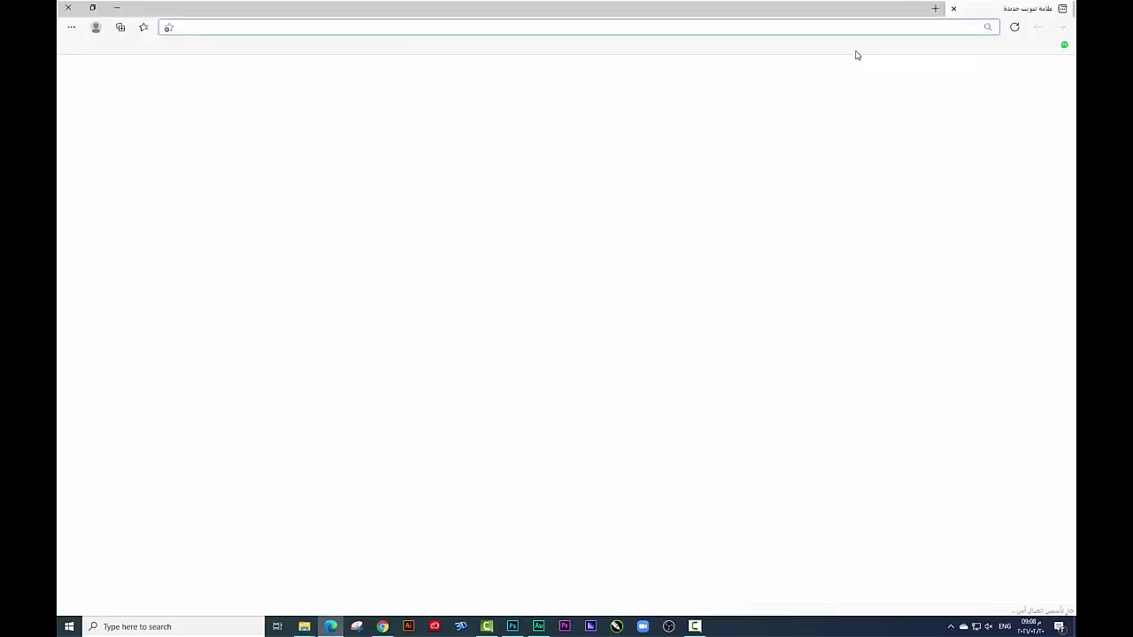
text(go)
key(Return)
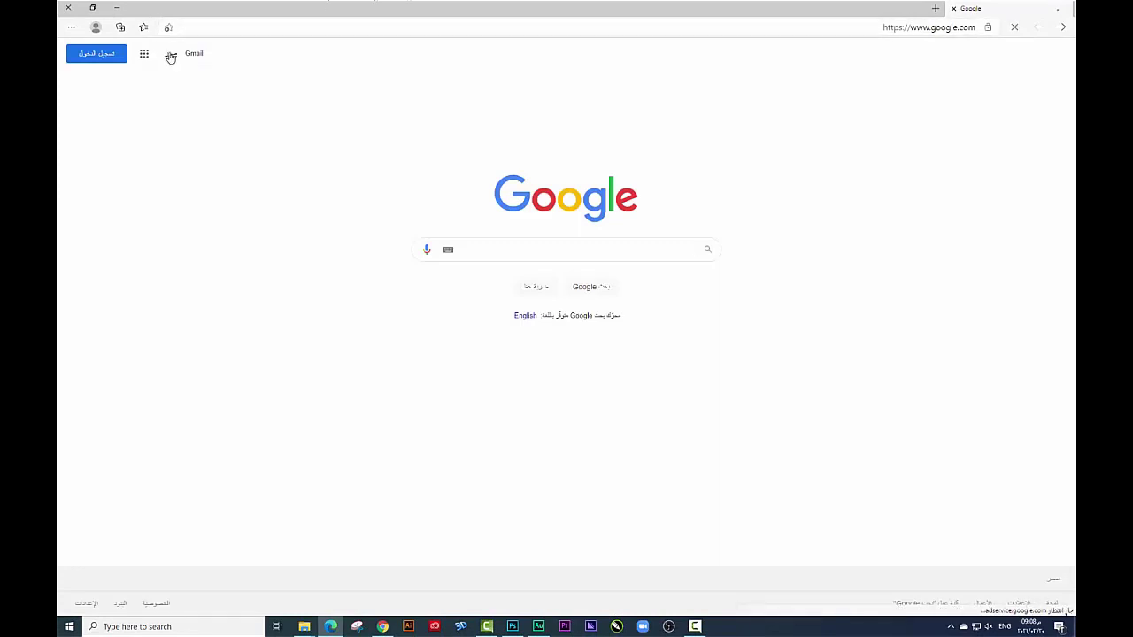
click(170, 54)
text(back)
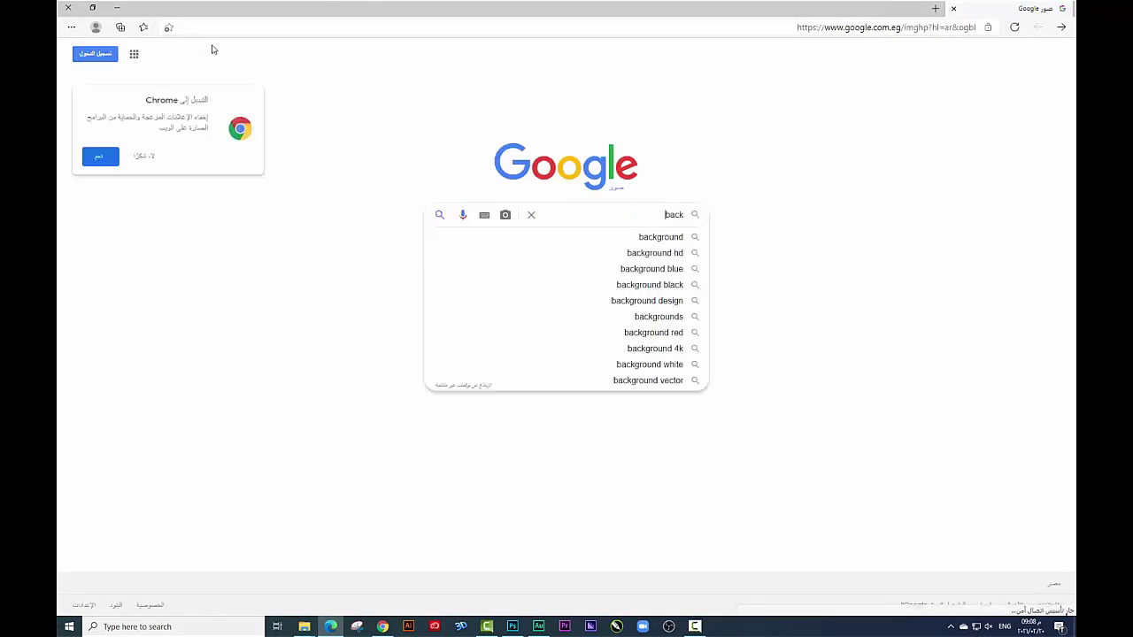
text(ground old)
key(Return)
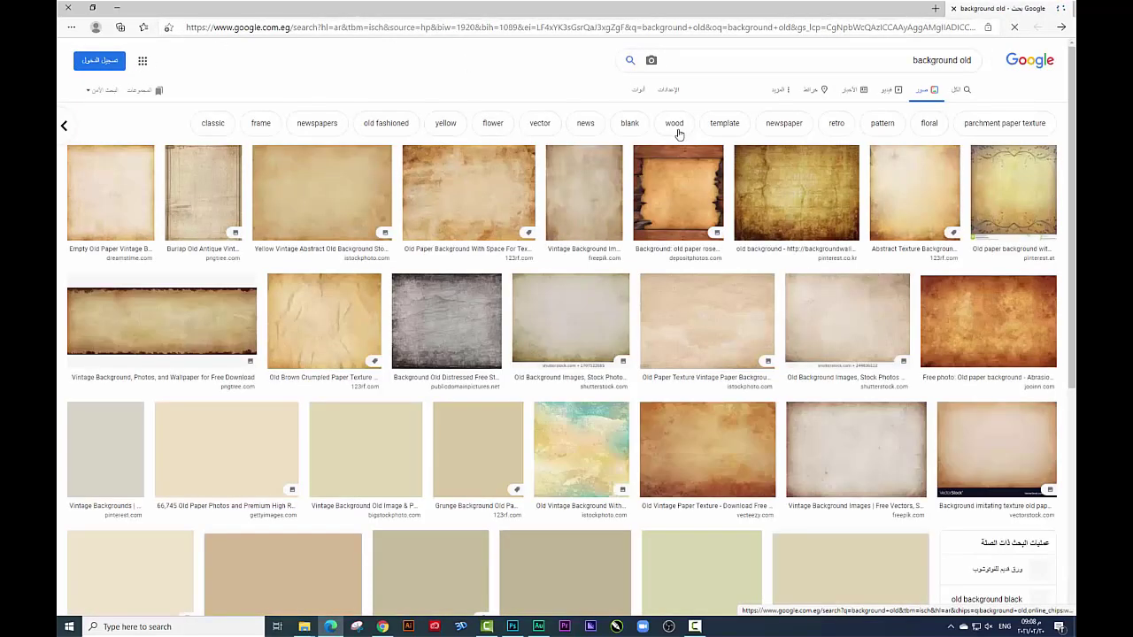
Copy the cracked aged-paper texture image from its large preview.
click(748, 175)
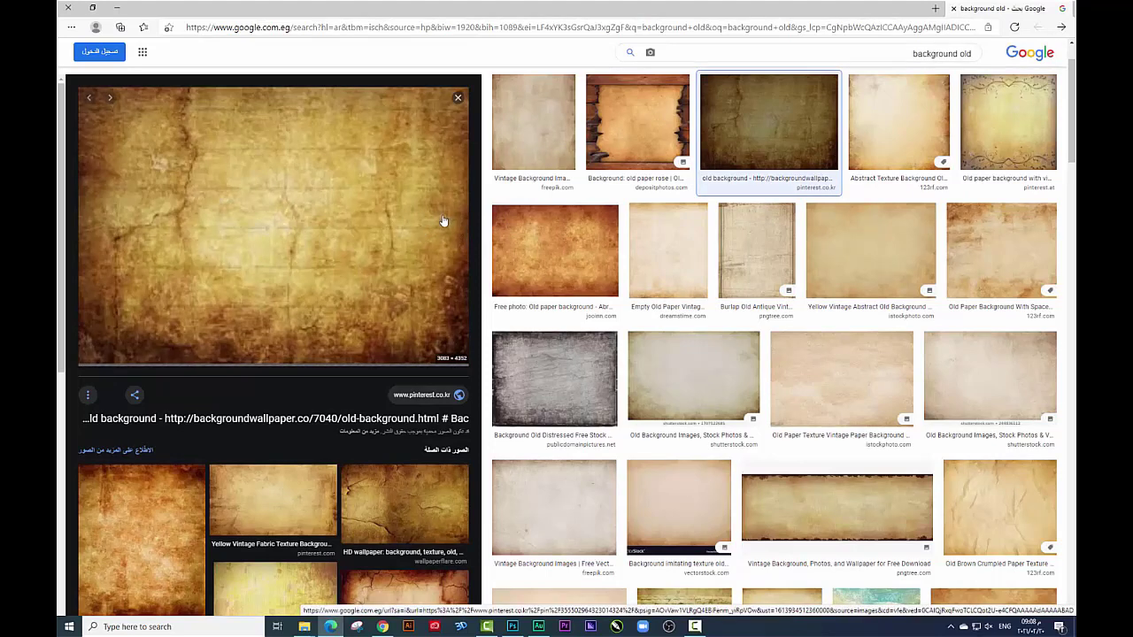
right_click(365, 221)
click(339, 356)
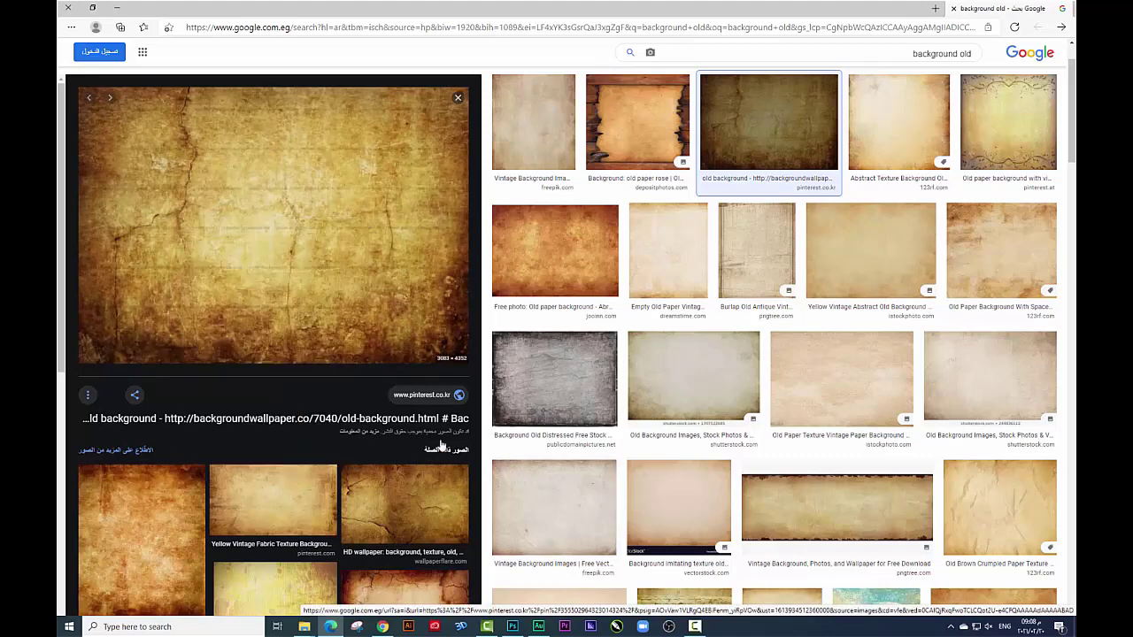
click(511, 627)
Select Layer 0, nudge the car up, and duplicate it into Layer 0 copy.
key(ctrl+plus)
right_click(582, 373)
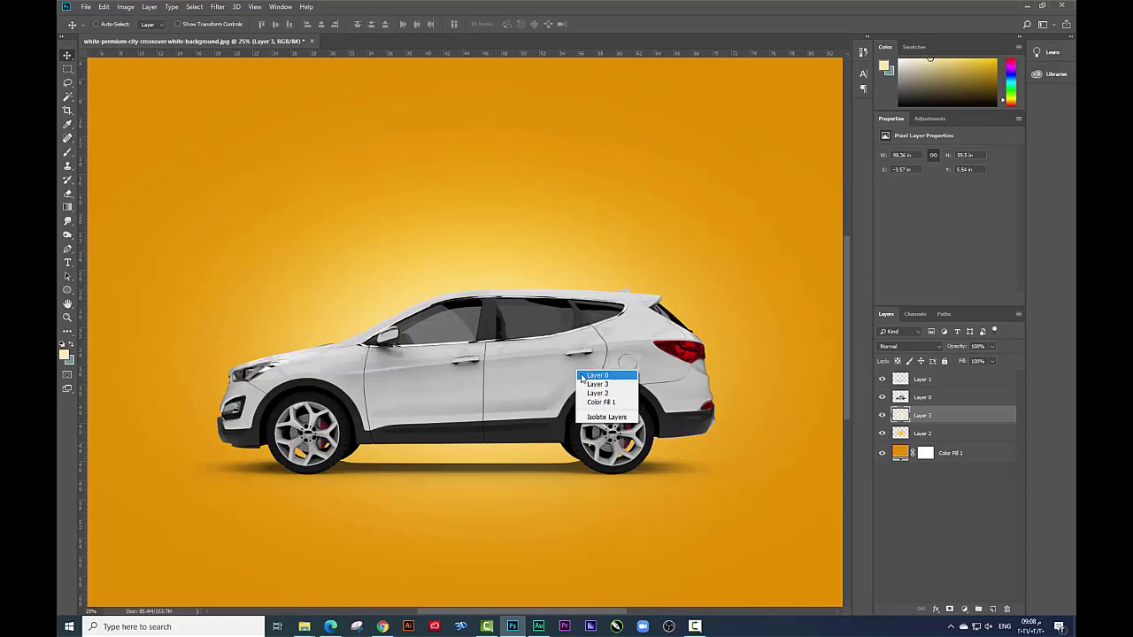
click(595, 381)
drag(584, 371, 596, 274)
key(ctrl+j)
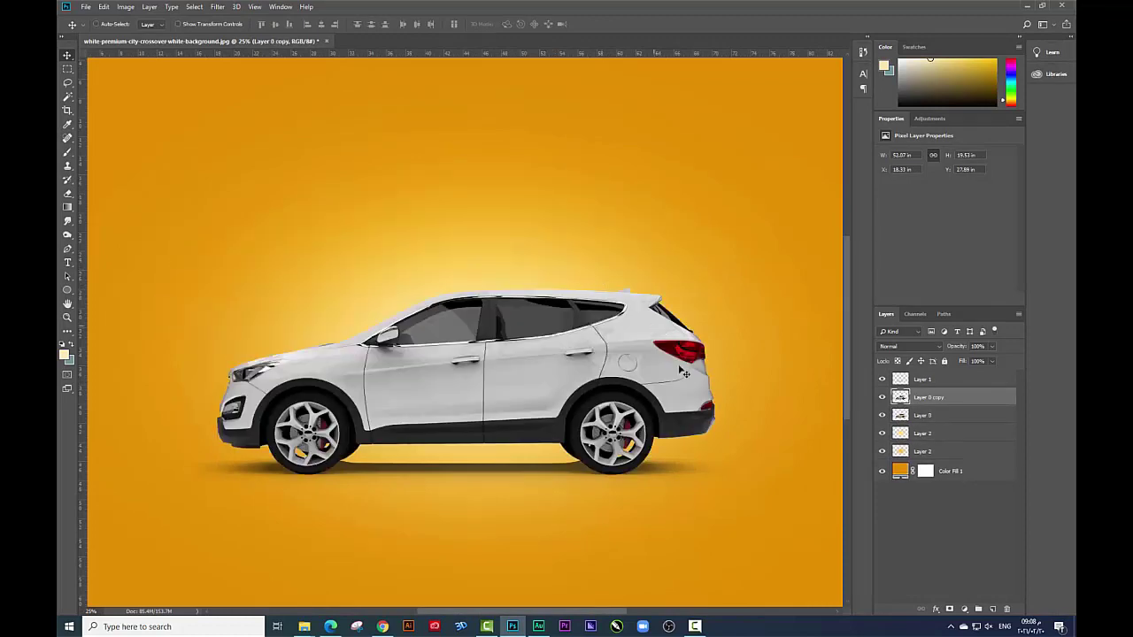
drag(661, 337, 659, 338)
Delete the car's rear half from Layer 0 copy with a rectangular selection.
click(67, 68)
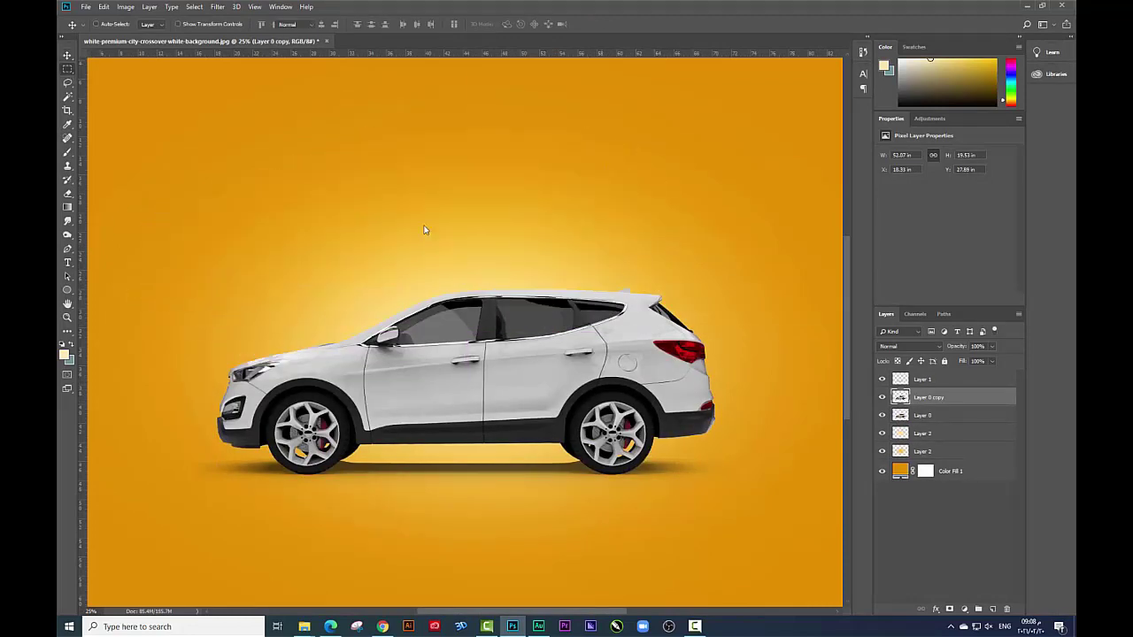
drag(767, 537, 556, 228)
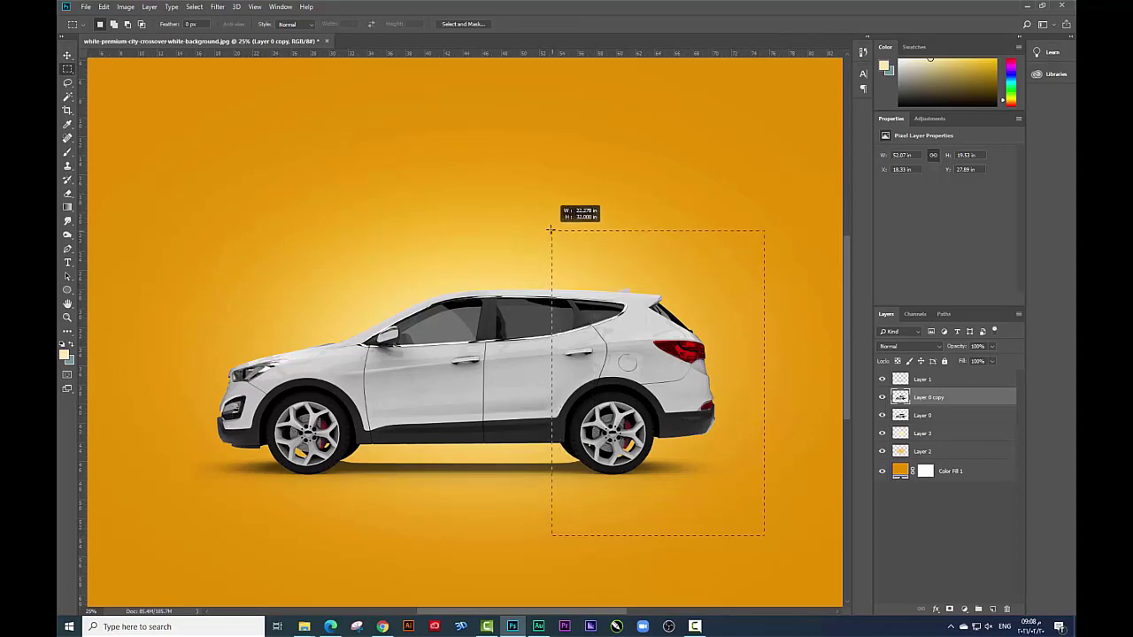
key(Delete)
key(ctrl+d)
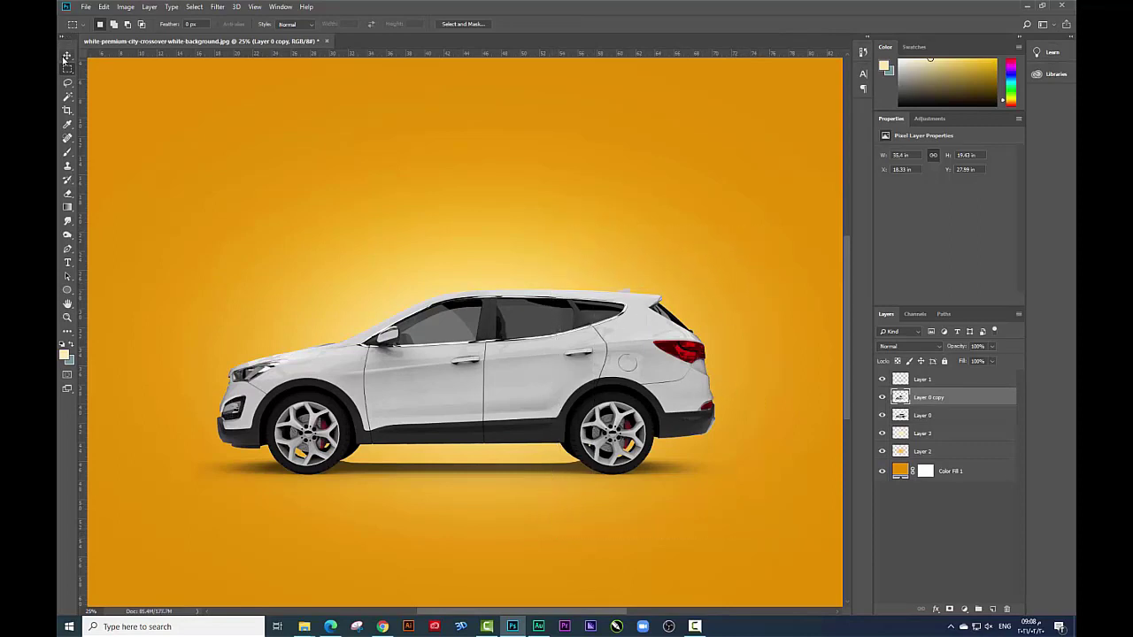
click(66, 55)
drag(574, 352, 538, 184)
key(ctrl+z)
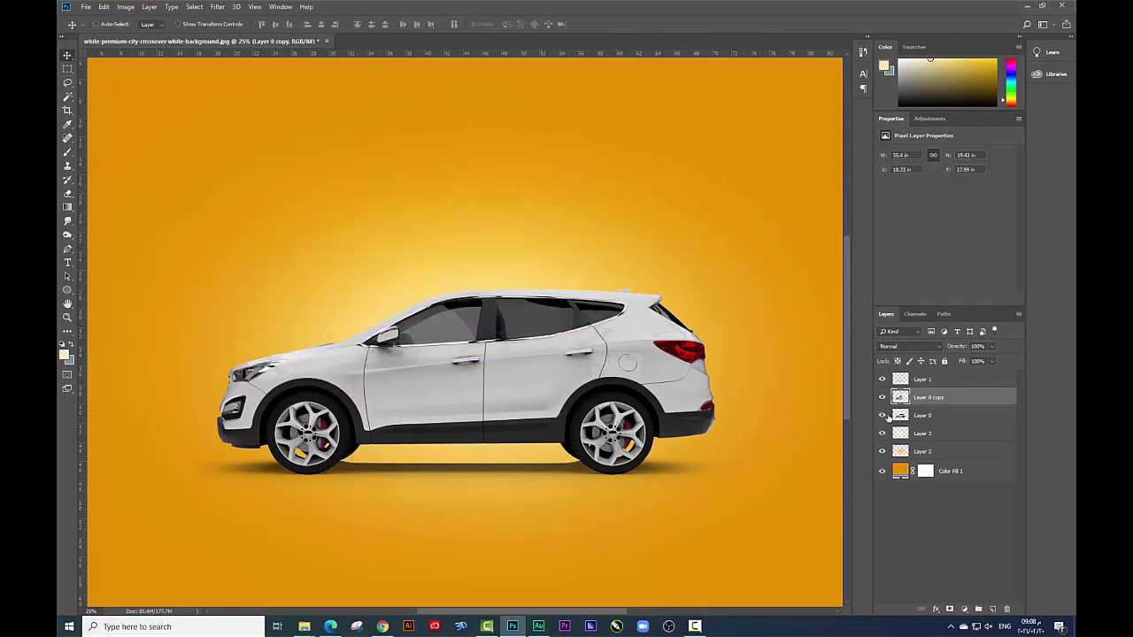
Hide the original Layer 0 and keep Layer 0 copy selected.
click(882, 415)
right_click(465, 365)
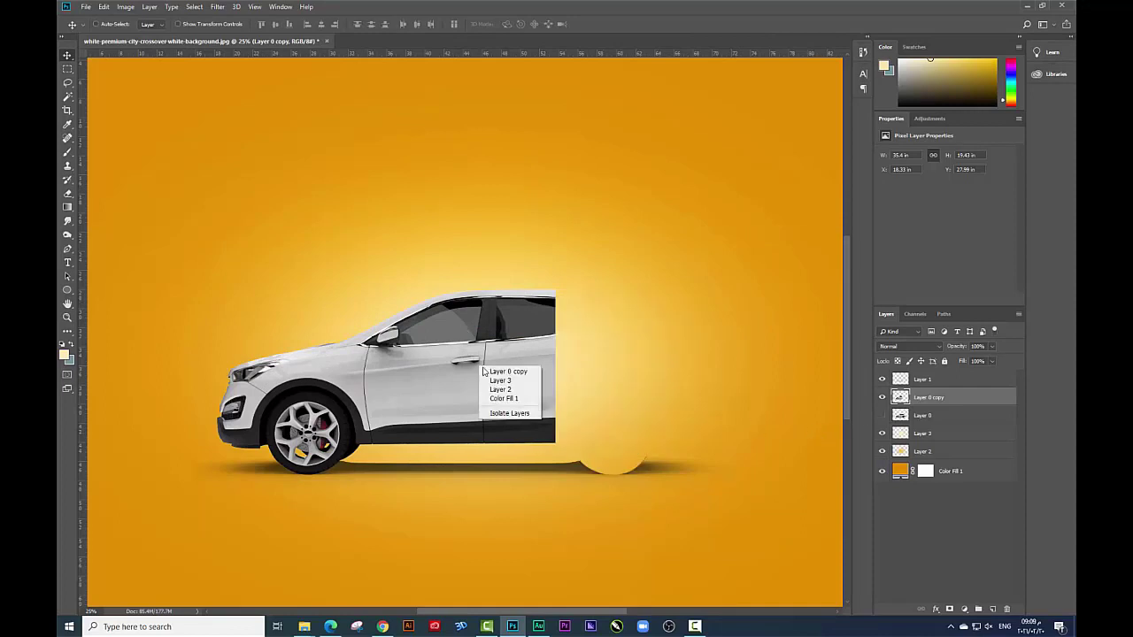
click(500, 372)
drag(499, 372, 473, 373)
key(ctrl+z)
click(217, 6)
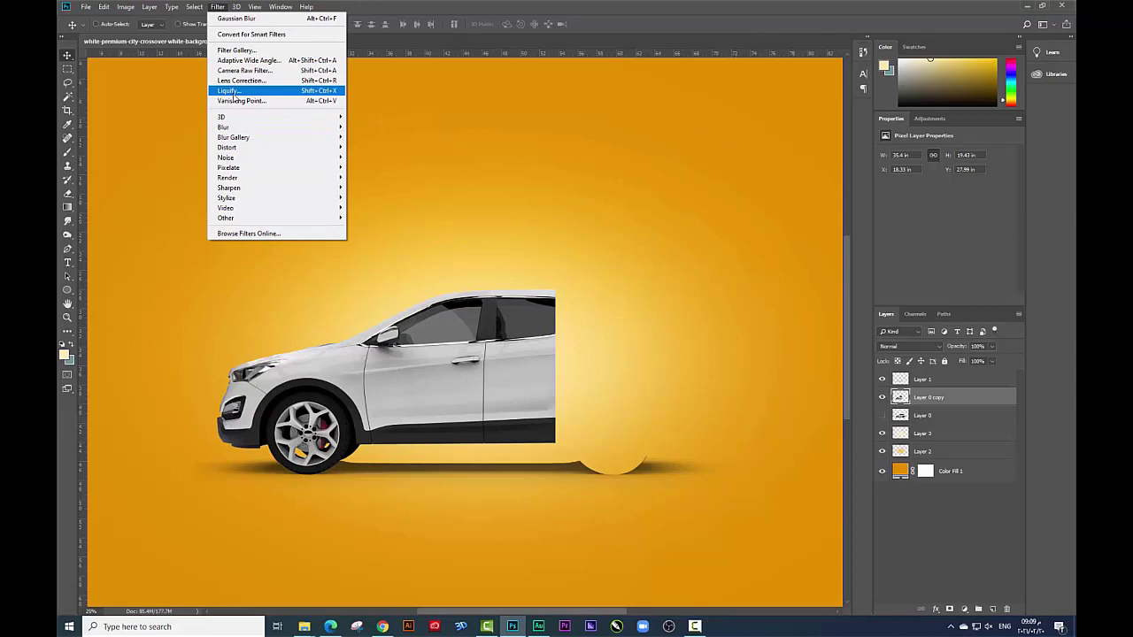
Smear the cut roof and rear body edges rightward into jagged streaks in Liquify.
click(234, 92)
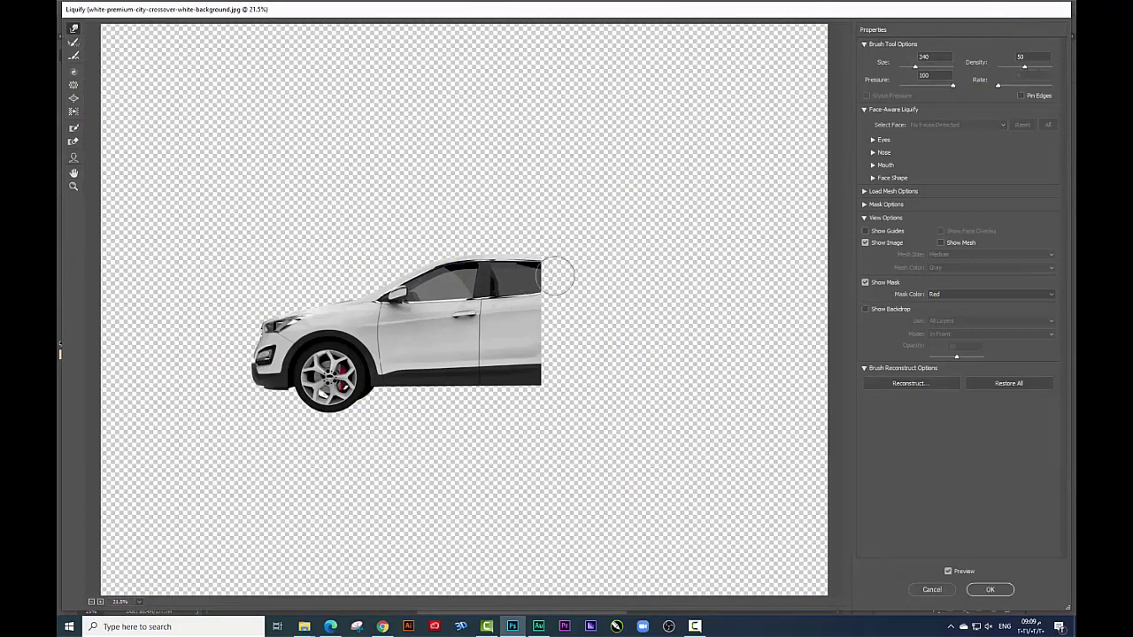
drag(541, 276, 631, 270)
drag(534, 304, 655, 298)
drag(536, 330, 615, 344)
mouse_move(549, 367)
mouse_down()
mouse_move(586, 383)
mouse_move(664, 379)
mouse_up()
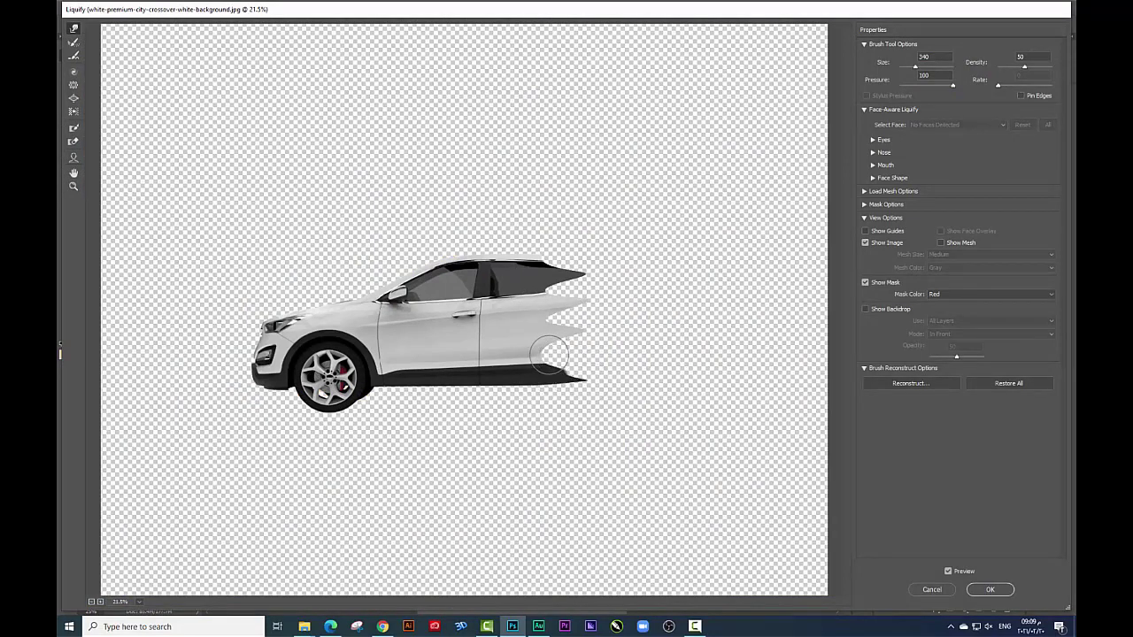
drag(549, 355, 665, 340)
drag(541, 261, 663, 245)
drag(563, 272, 615, 275)
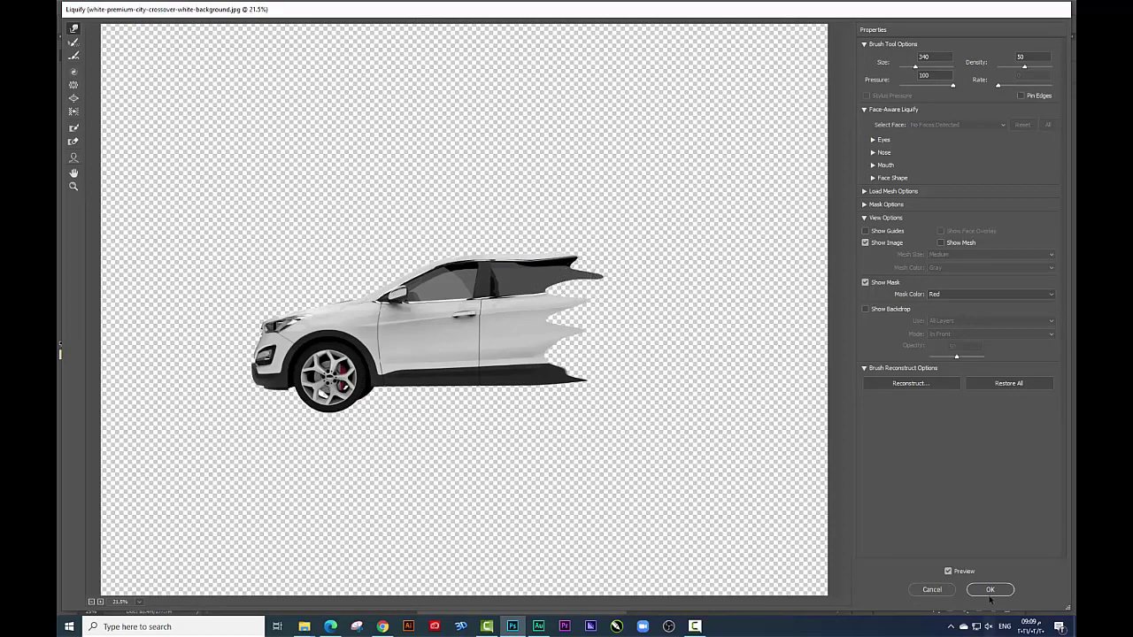
Apply the Liquify warp and toggle Layer 0 on and off to compare.
click(989, 593)
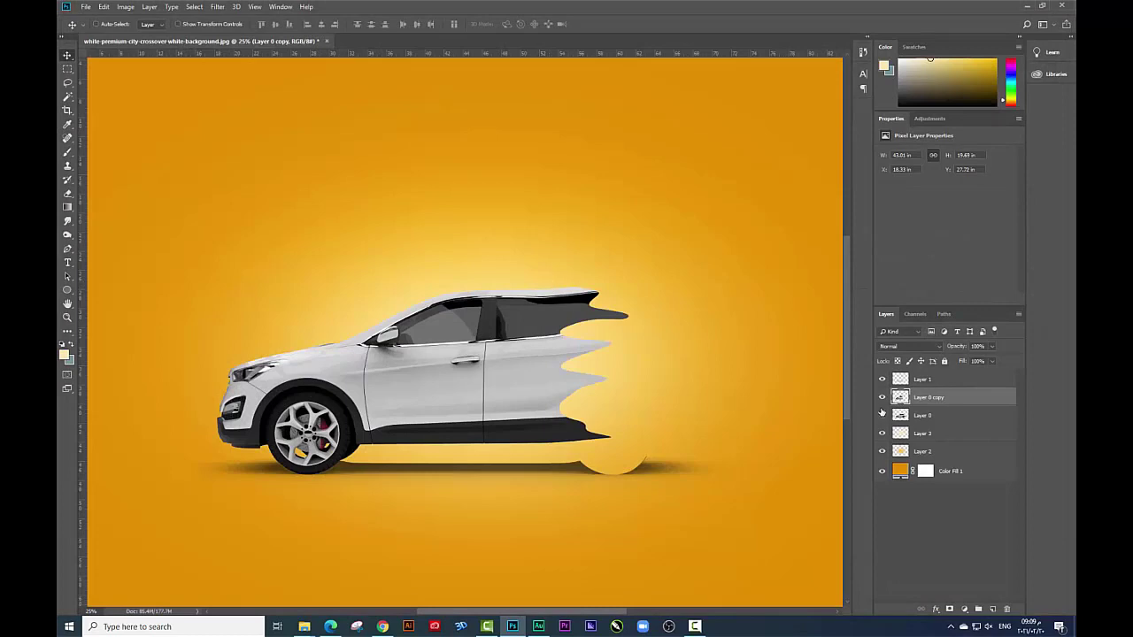
click(882, 416)
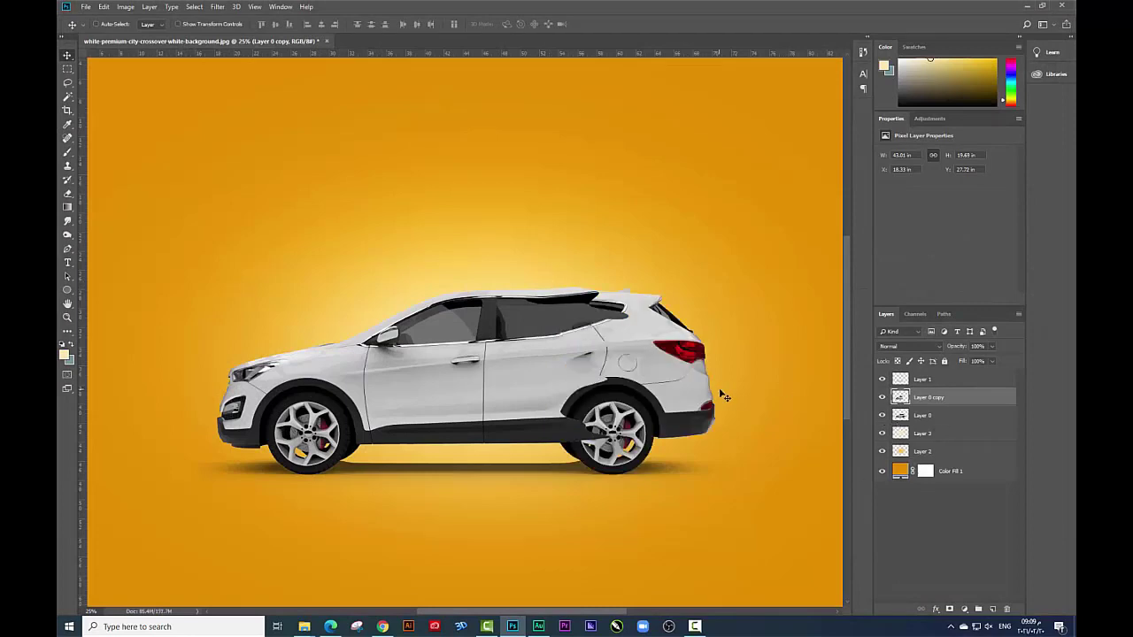
click(882, 414)
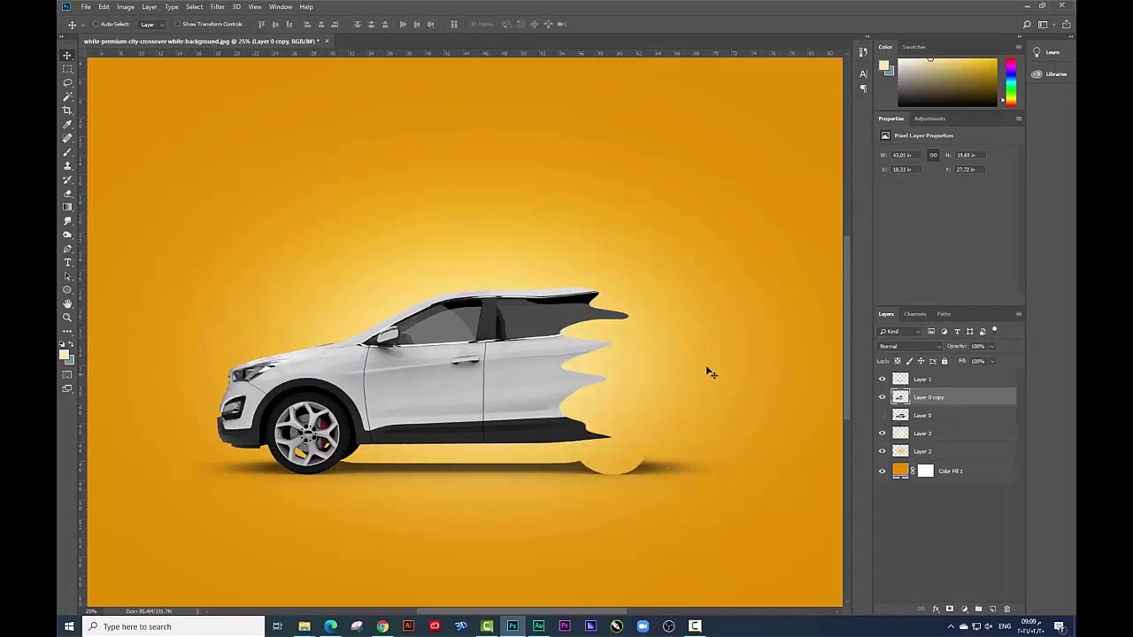
right_click(520, 306)
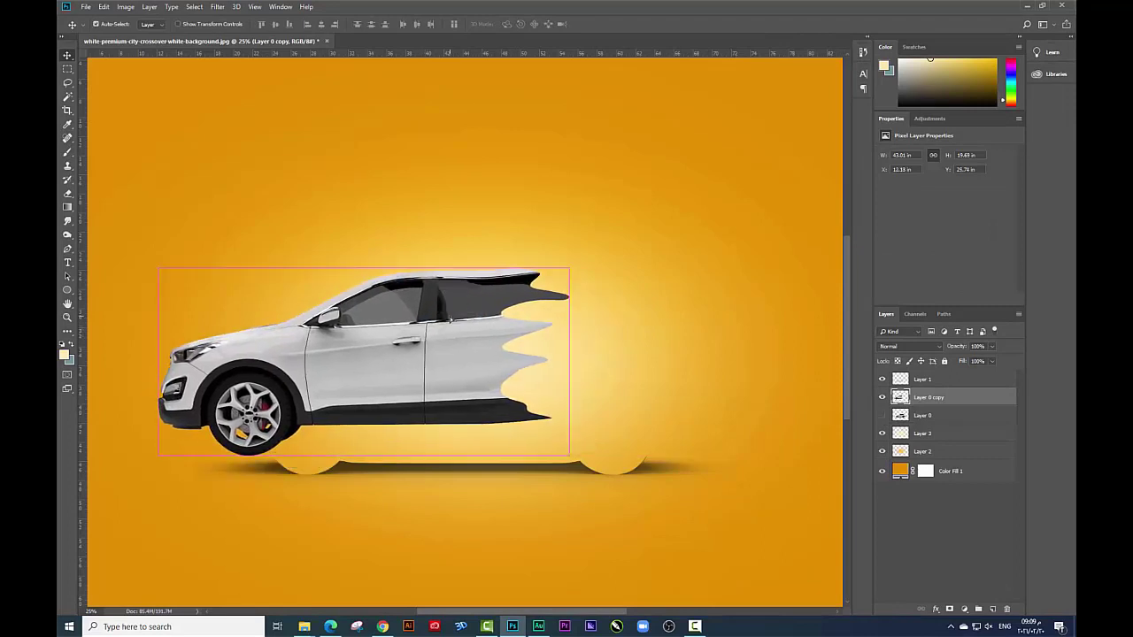
Add a clipped Hue/Saturation layer with Colorize, hue 45, saturation 51, lightness -50.
click(965, 609)
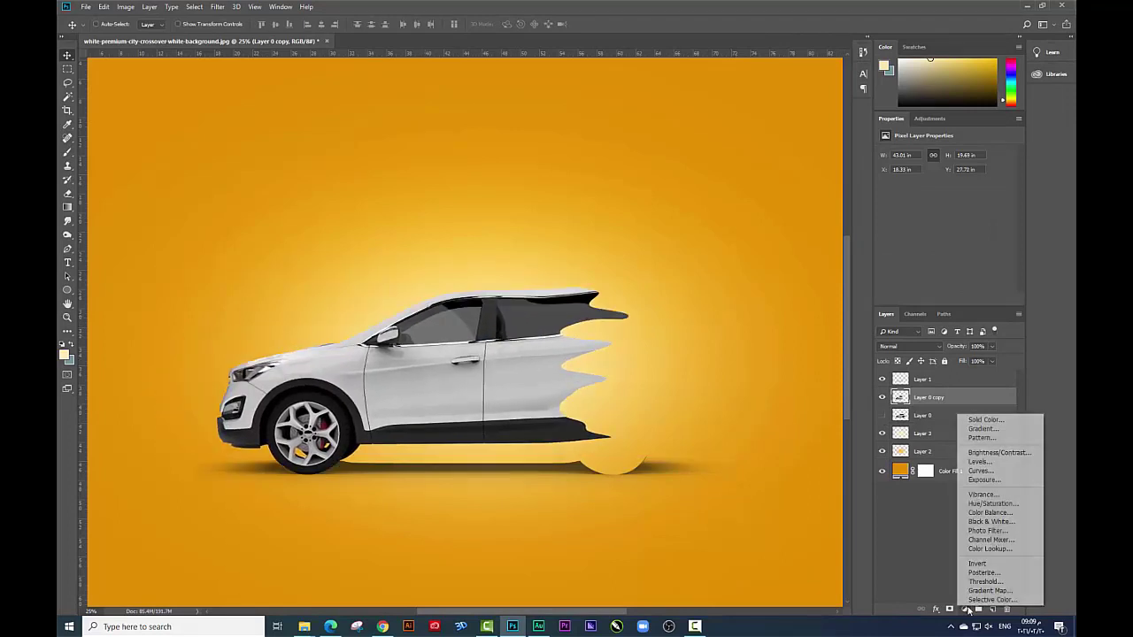
click(999, 514)
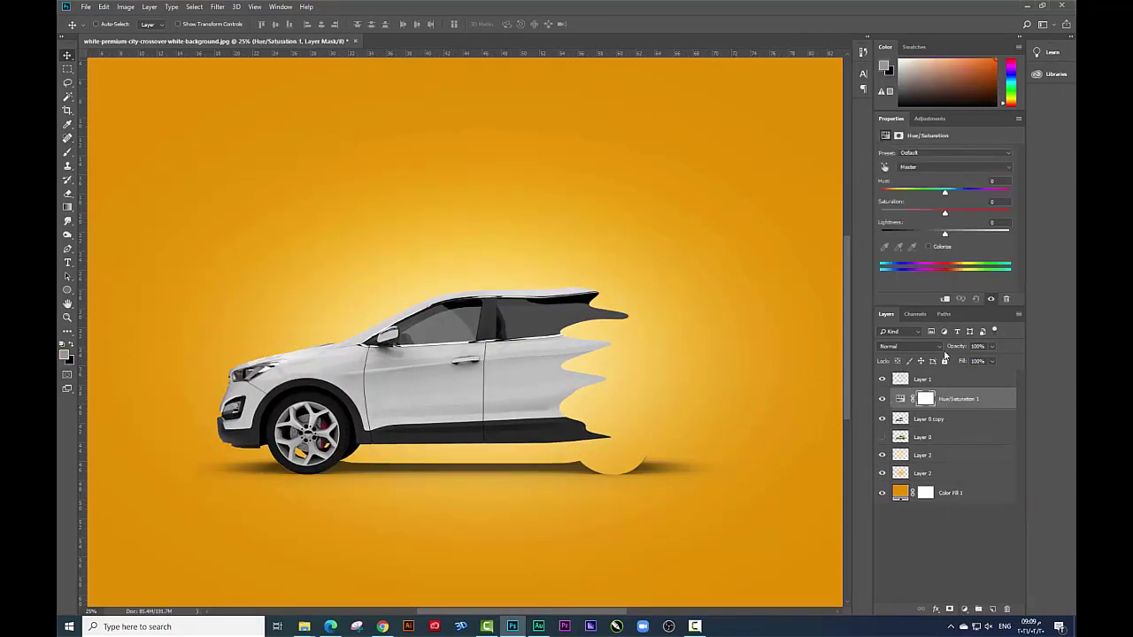
click(942, 247)
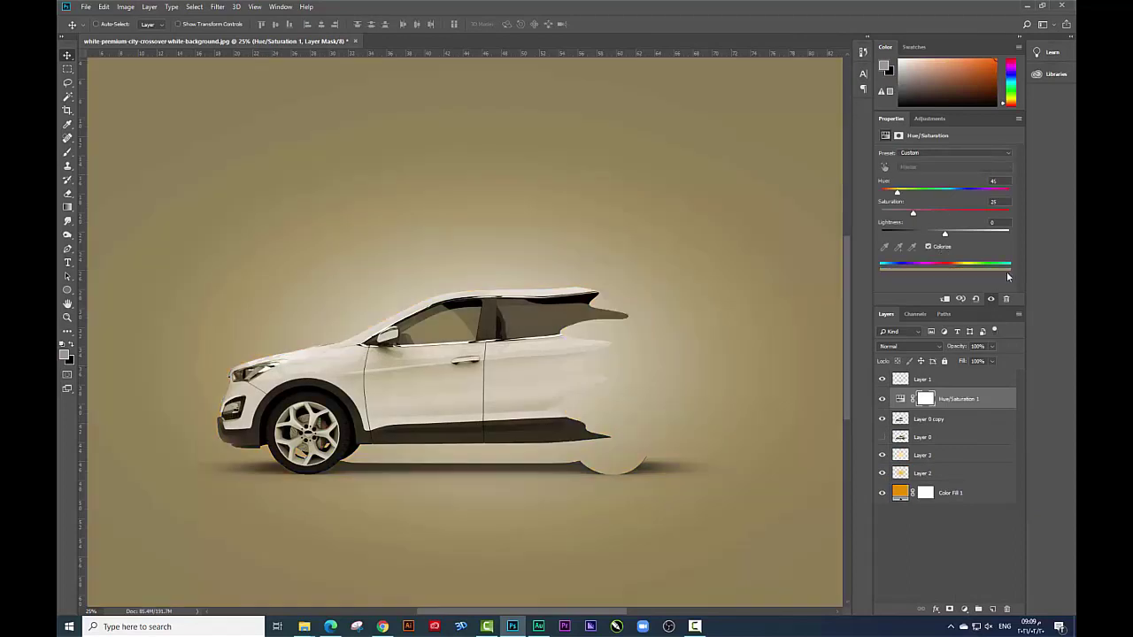
key(ctrl+alt+g)
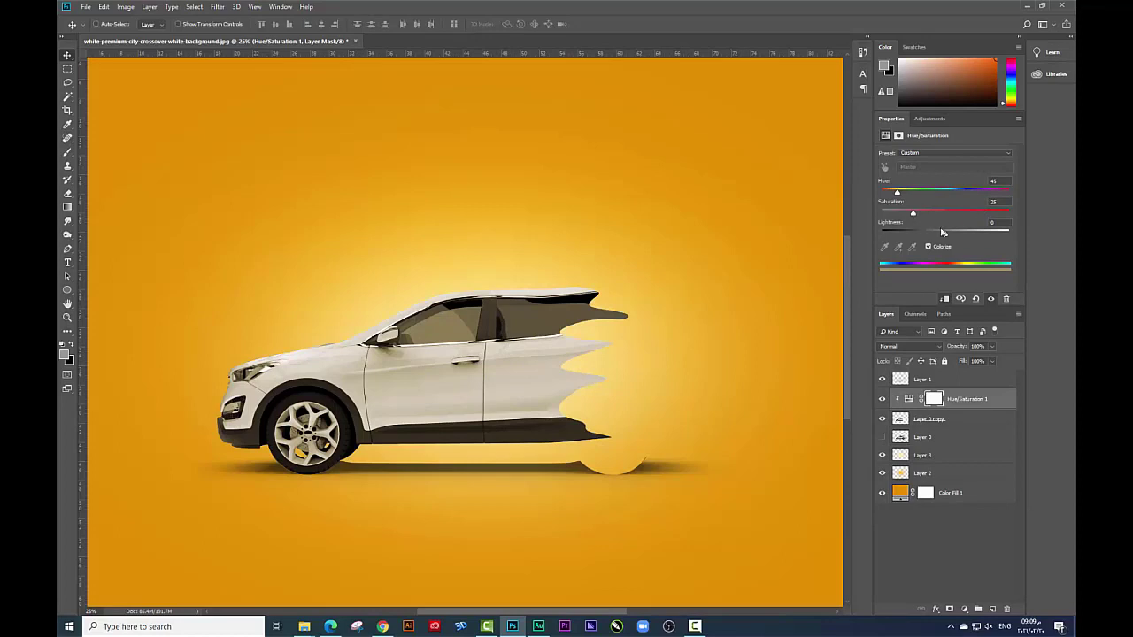
mouse_move(942, 232)
mouse_down()
mouse_move(912, 232)
mouse_move(946, 214)
mouse_up()
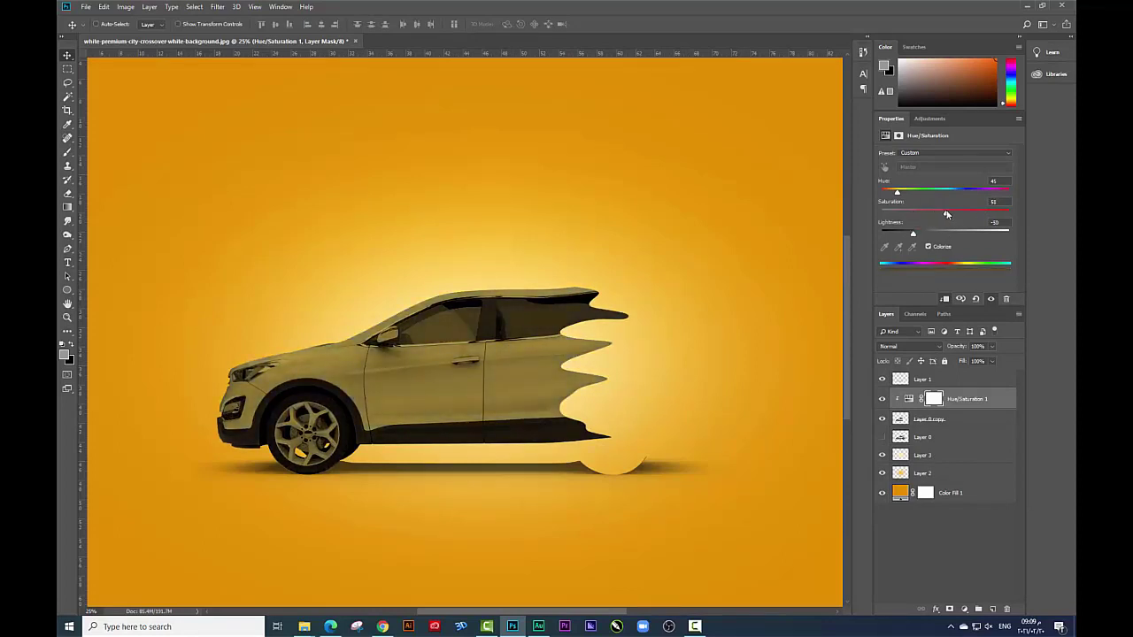
Set the tint's blend mode to Linear Light so the car turns deep yellow.
click(904, 346)
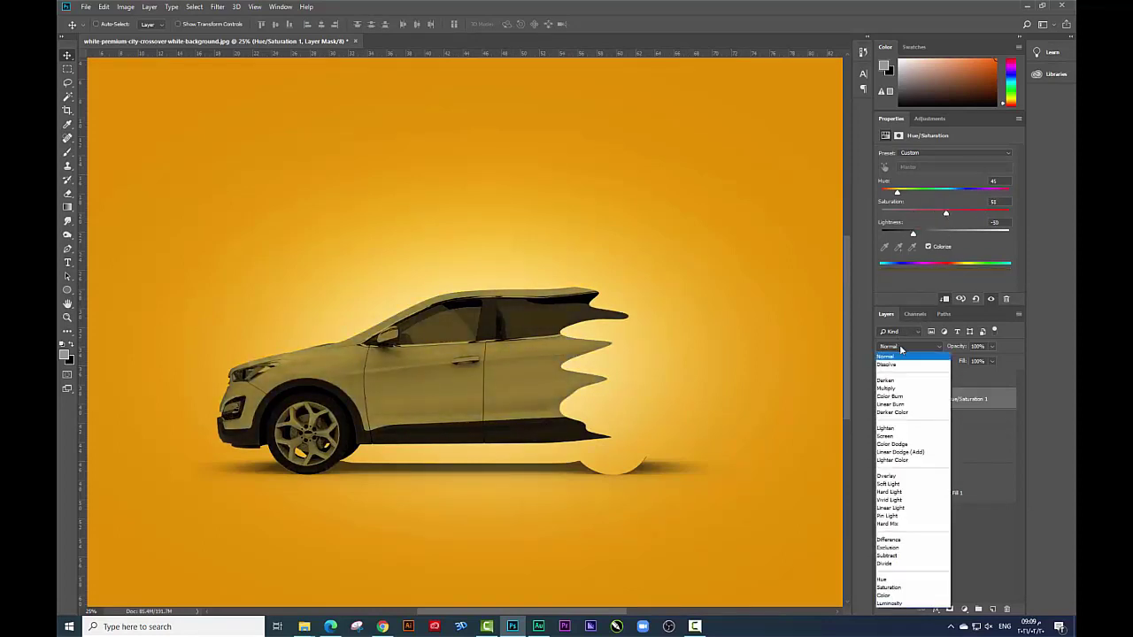
scroll(902, 347, down, 4)
scroll(902, 349, down, 3)
scroll(903, 347, down, 3)
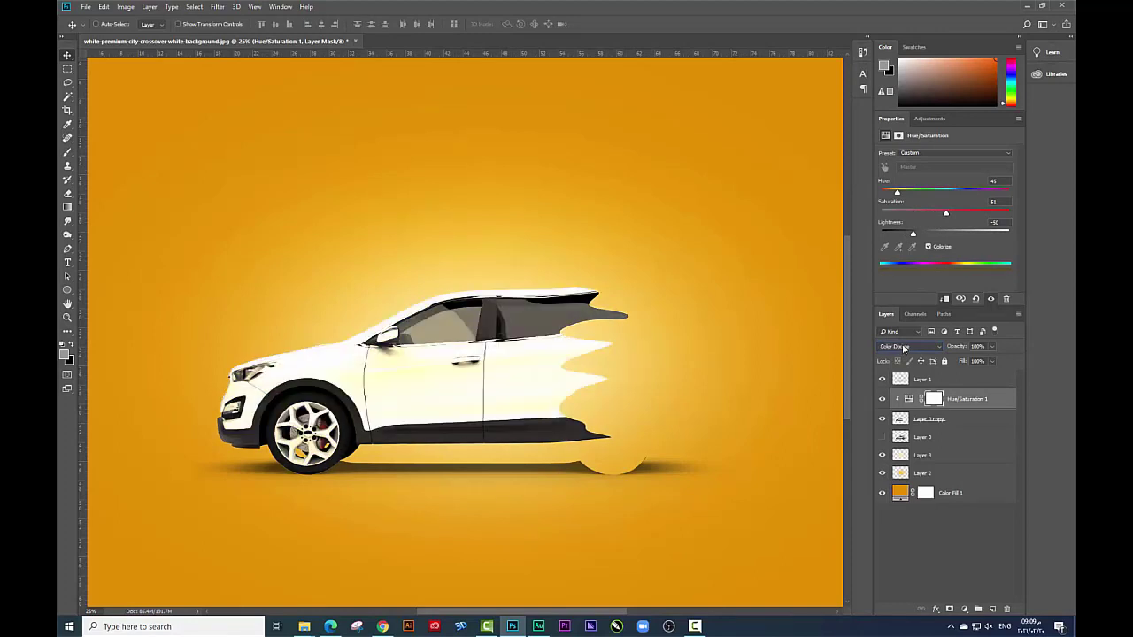
scroll(902, 348, down, 1)
scroll(903, 347, down, 2)
scroll(904, 348, down, 4)
scroll(903, 347, up, 2)
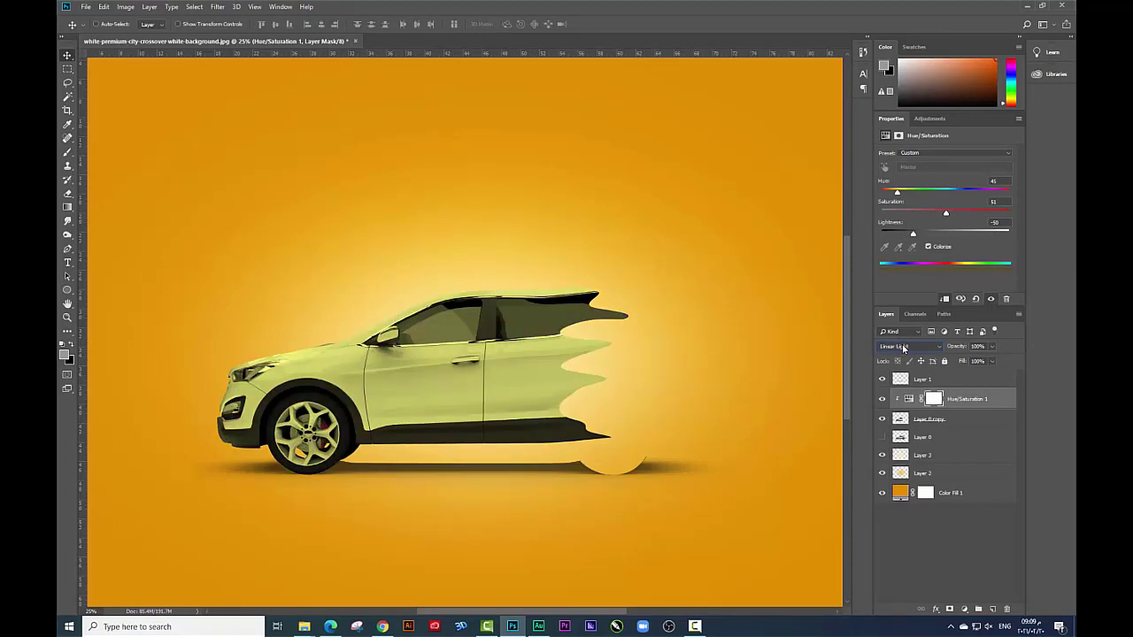
scroll(902, 347, down, 1)
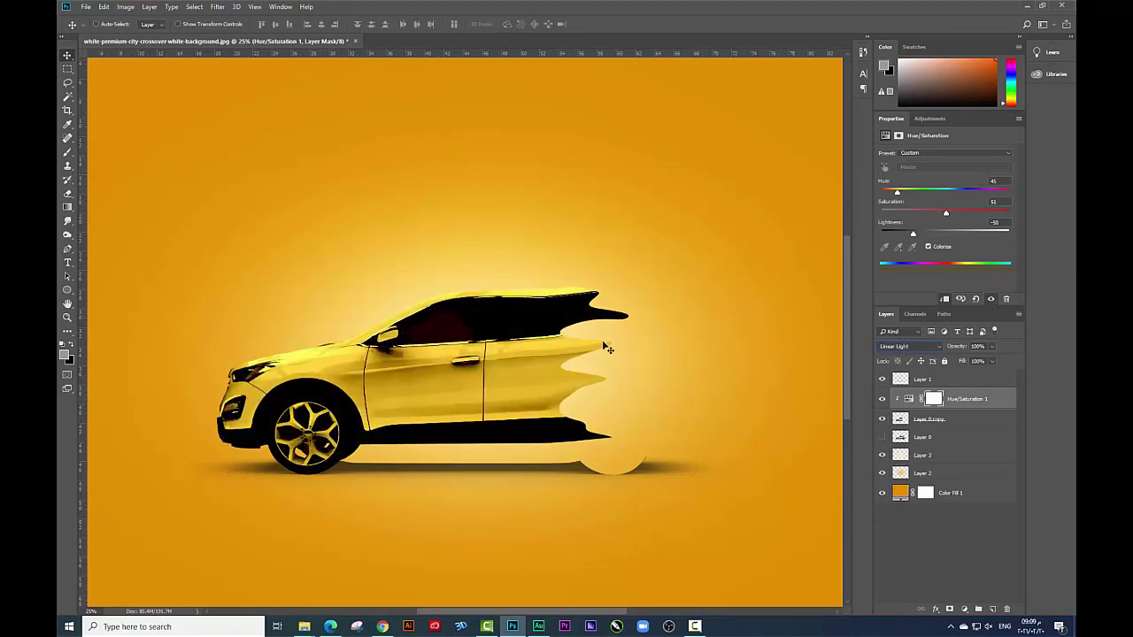
scroll(622, 342, up, 2)
mouse_move(561, 328)
mouse_down()
mouse_move(646, 339)
mouse_move(496, 283)
mouse_up()
scroll(646, 339, up, 1)
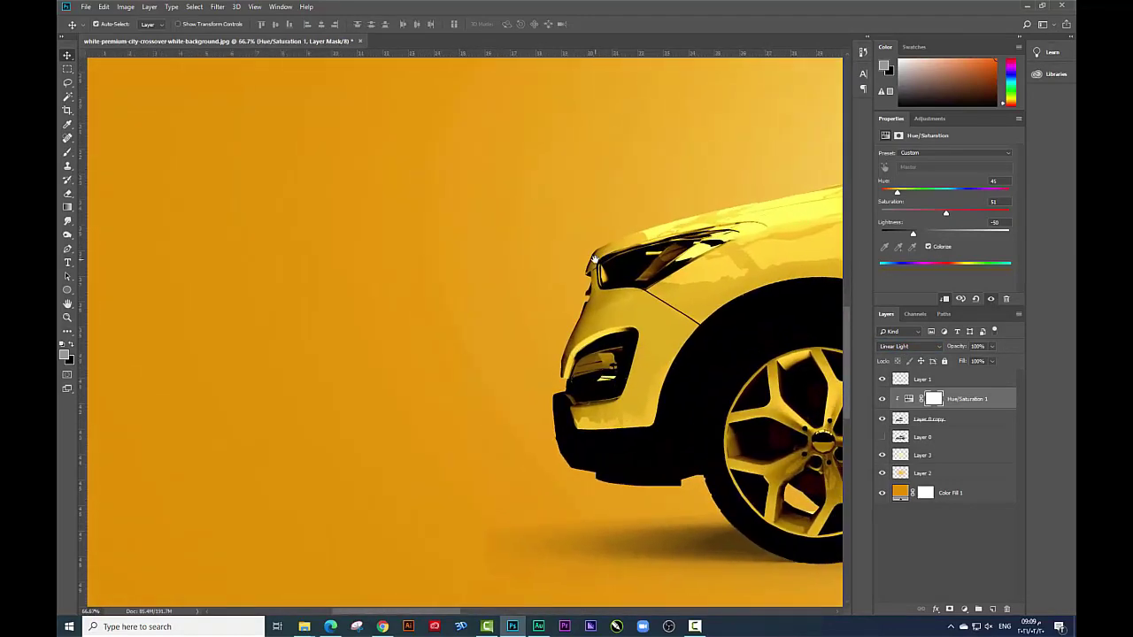
Set the Eraser to a soft round brush on the Hue/Saturation mask.
scroll(467, 260, up, 2)
click(66, 195)
right_click(414, 237)
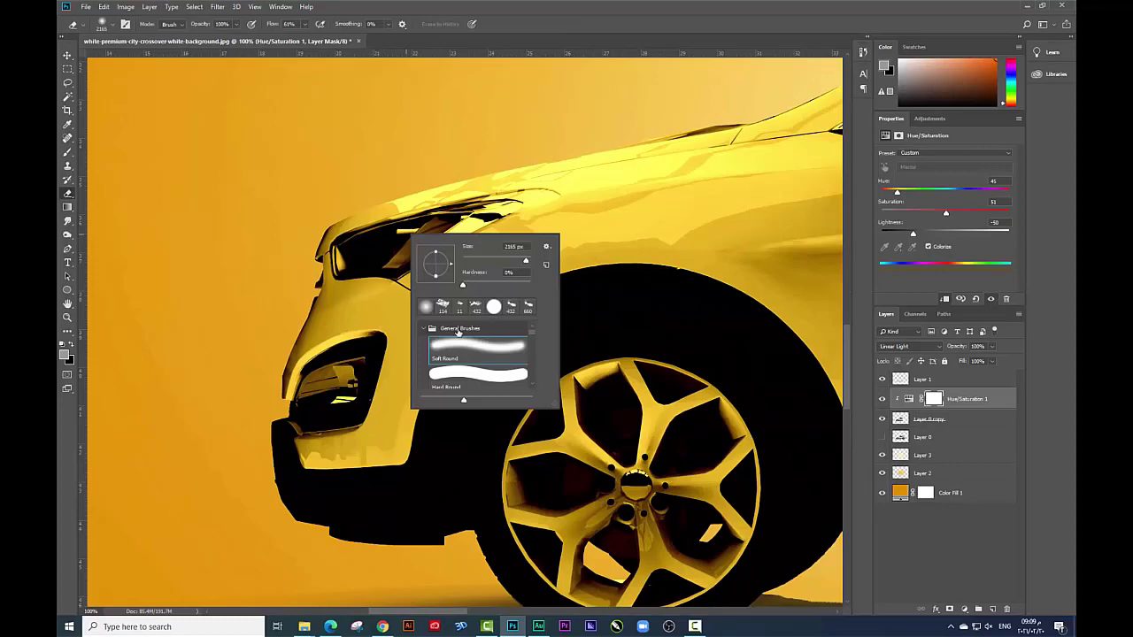
key(Return)
click(386, 237)
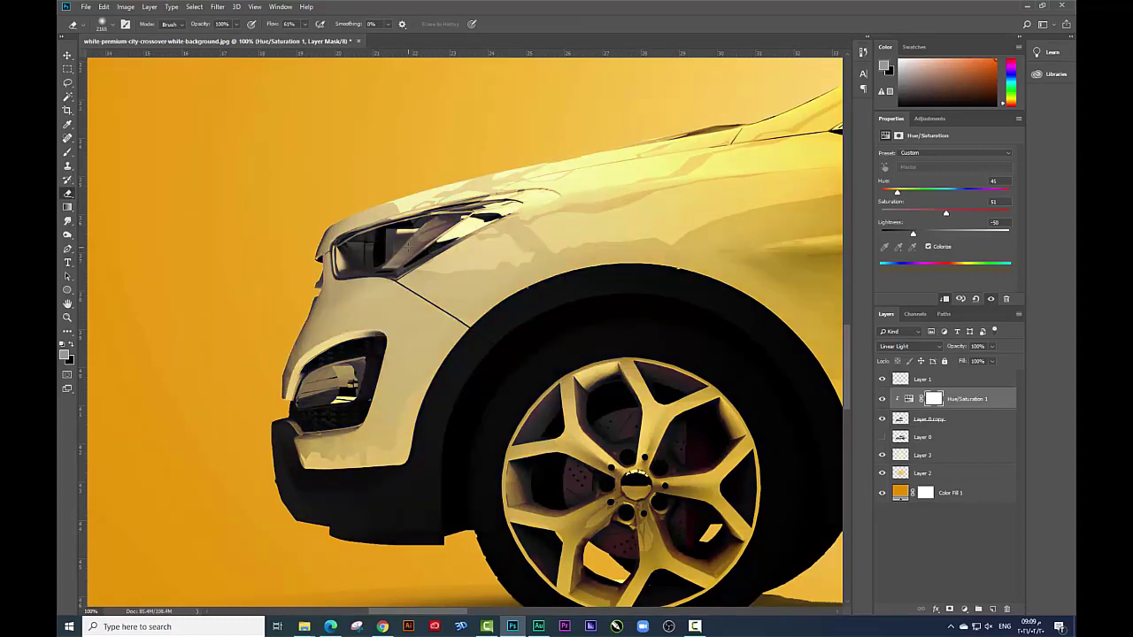
key(ctrl+z)
right_click(496, 276)
key(Return)
Erase the tint from the headlight and fog-lamp opening, then start a bumper path.
mouse_move(402, 253)
mouse_down()
mouse_move(349, 262)
mouse_move(353, 240)
mouse_move(476, 213)
mouse_move(392, 264)
mouse_up()
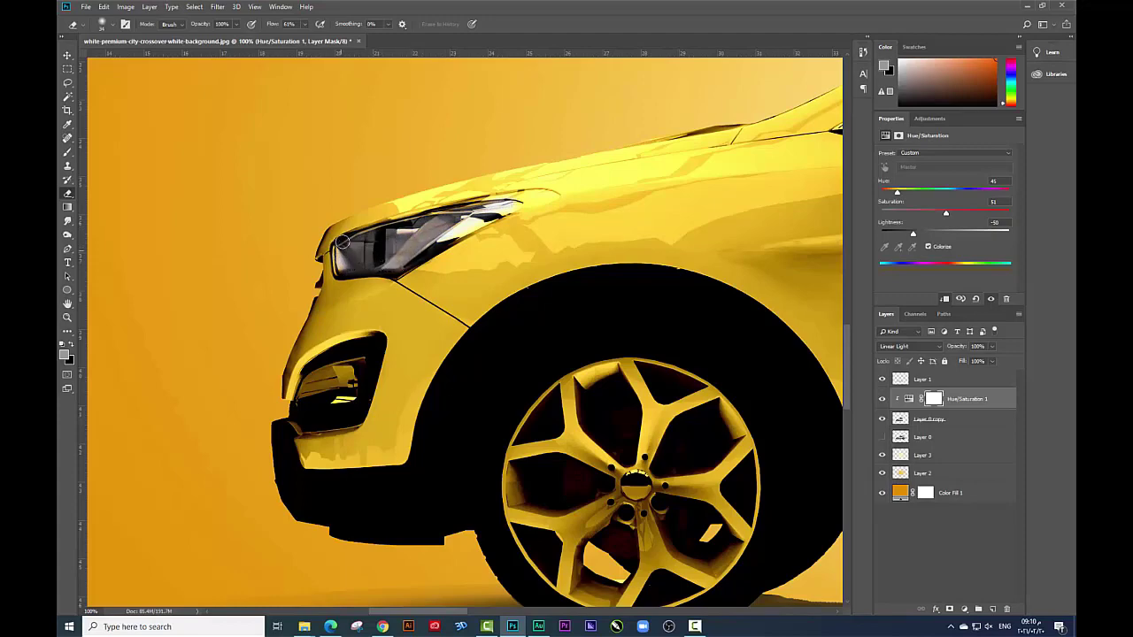
drag(435, 222, 497, 209)
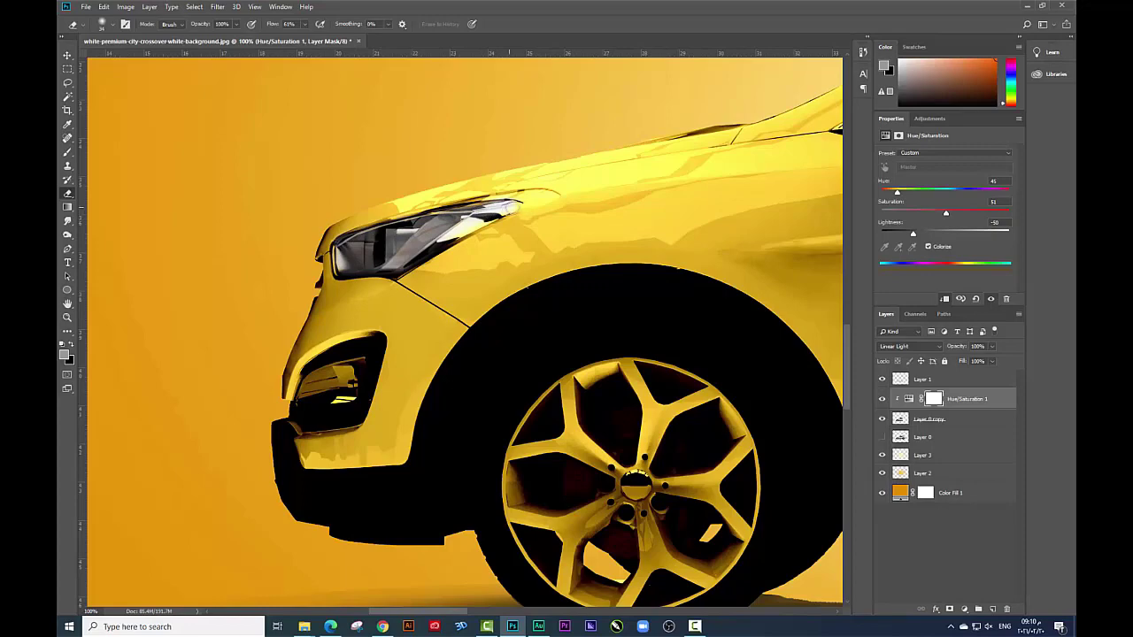
mouse_move(354, 370)
mouse_down()
mouse_move(310, 403)
mouse_move(305, 371)
mouse_move(345, 351)
mouse_move(367, 380)
mouse_move(319, 402)
mouse_move(314, 388)
mouse_move(363, 406)
mouse_move(305, 423)
mouse_move(292, 404)
mouse_move(278, 438)
mouse_move(295, 406)
mouse_up()
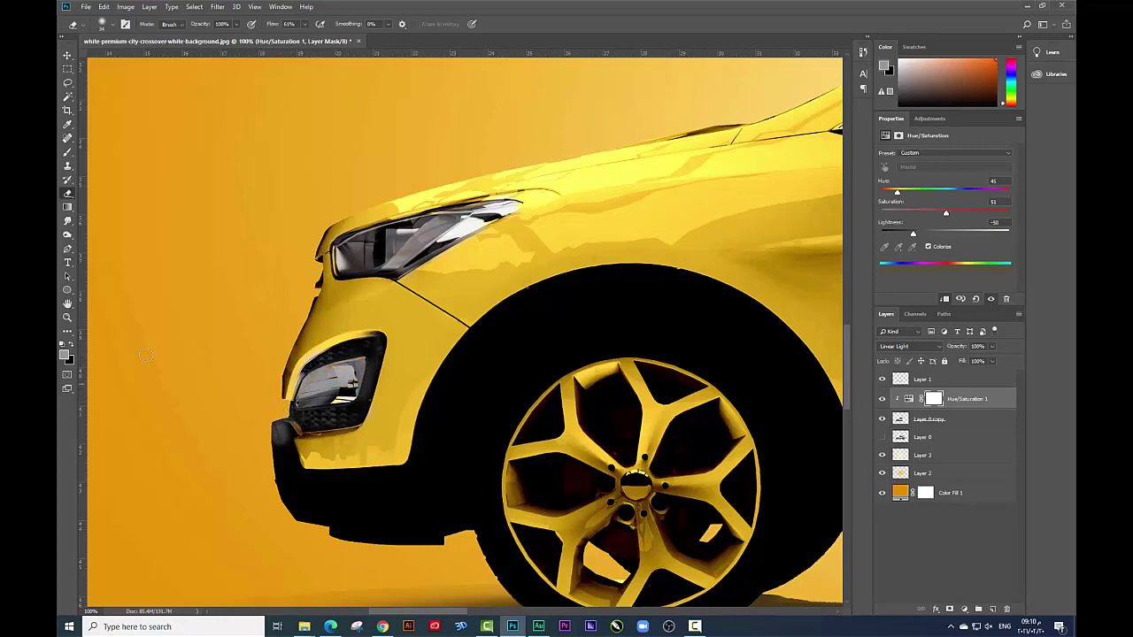
click(68, 248)
click(292, 440)
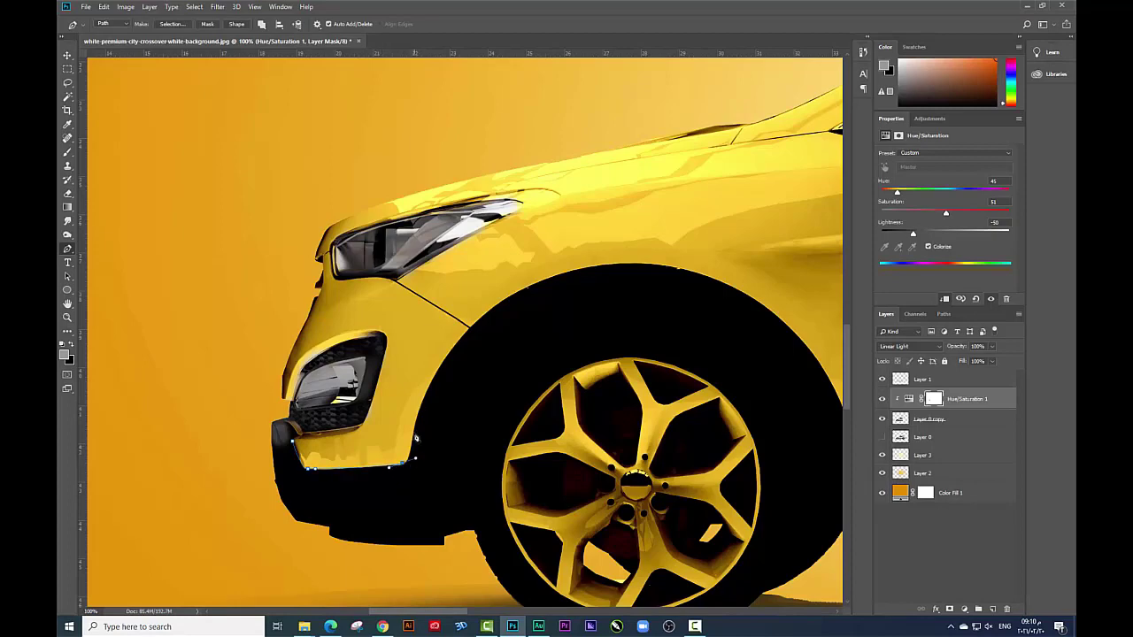
Trace the pen path around the front wheel arch.
drag(523, 333, 475, 301)
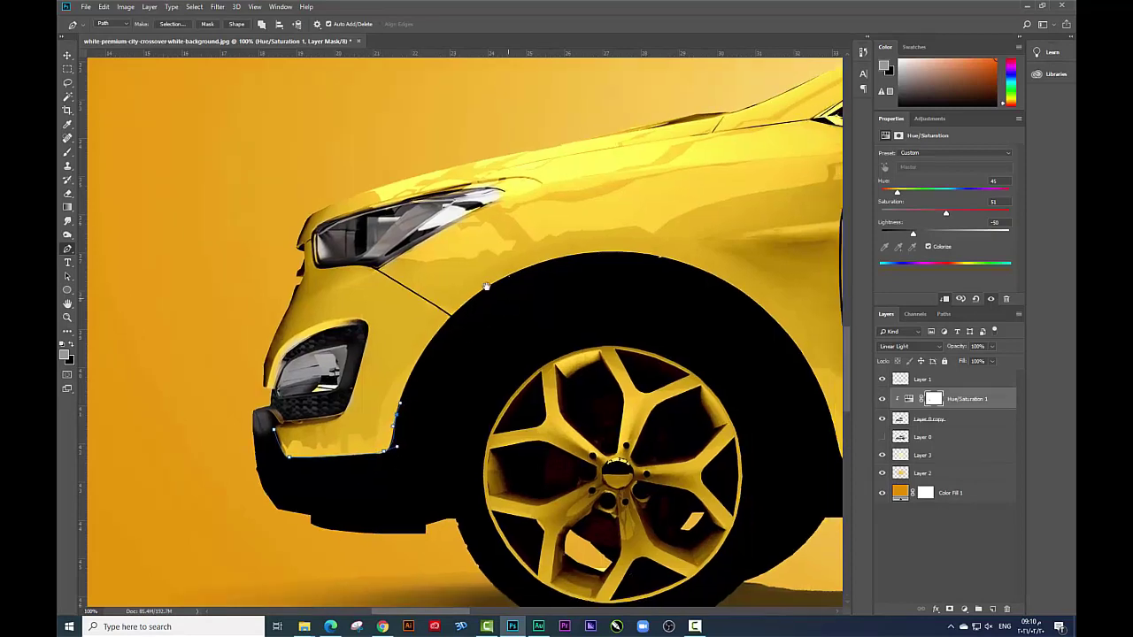
click(414, 302)
click(446, 278)
drag(483, 253, 503, 240)
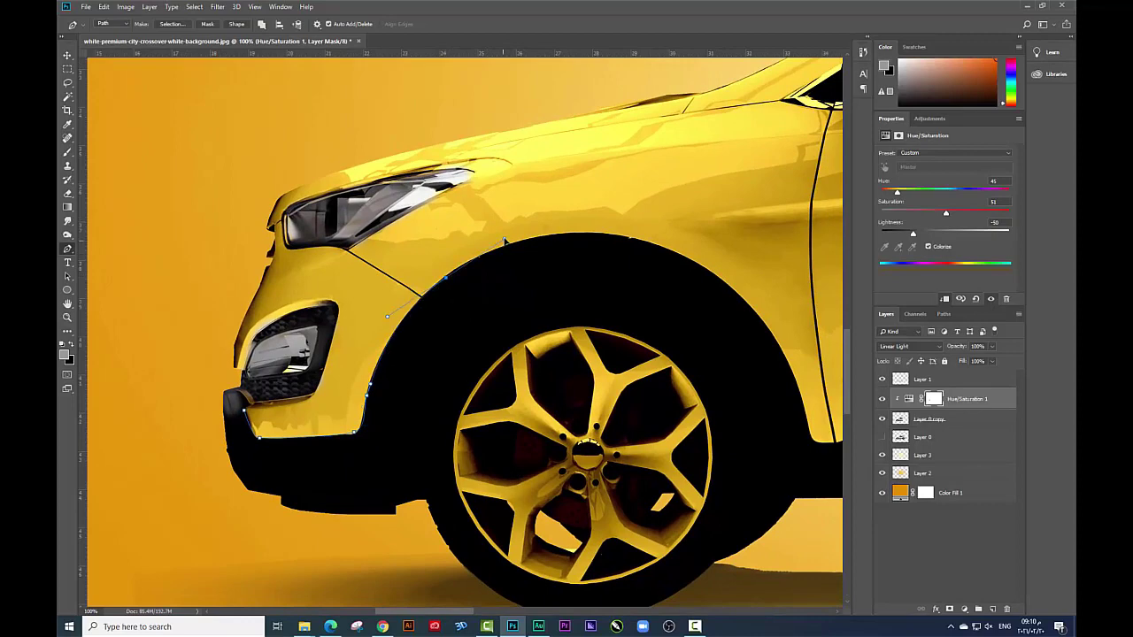
drag(673, 256, 758, 289)
drag(773, 387, 627, 306)
drag(666, 357, 674, 422)
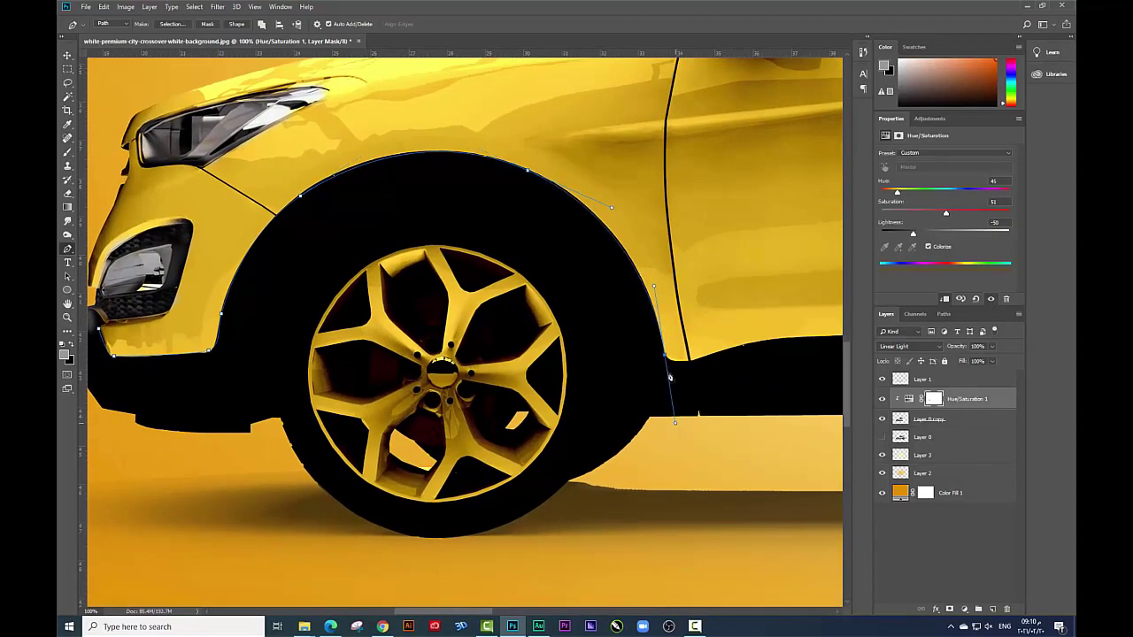
mouse_move(666, 360)
mouse_down()
mouse_move(531, 374)
mouse_move(485, 406)
mouse_move(543, 371)
mouse_up()
Close the path along the rocker and ground shadow and load it as a selection.
drag(508, 434, 500, 503)
drag(409, 562, 630, 436)
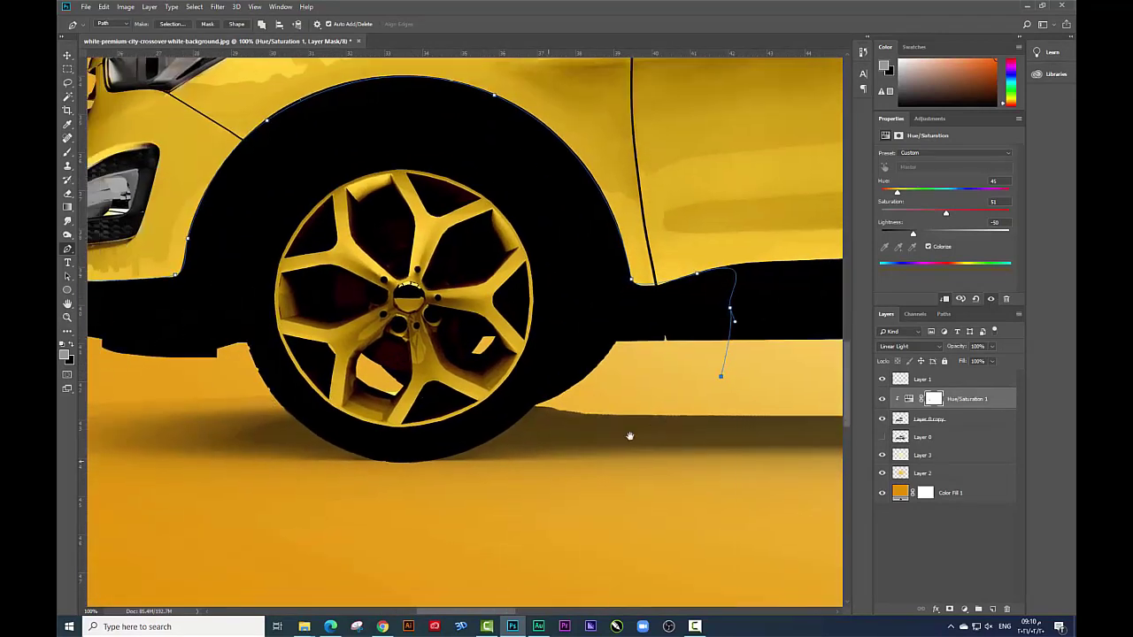
click(305, 522)
click(206, 491)
drag(203, 481, 387, 468)
click(363, 440)
drag(360, 338, 380, 286)
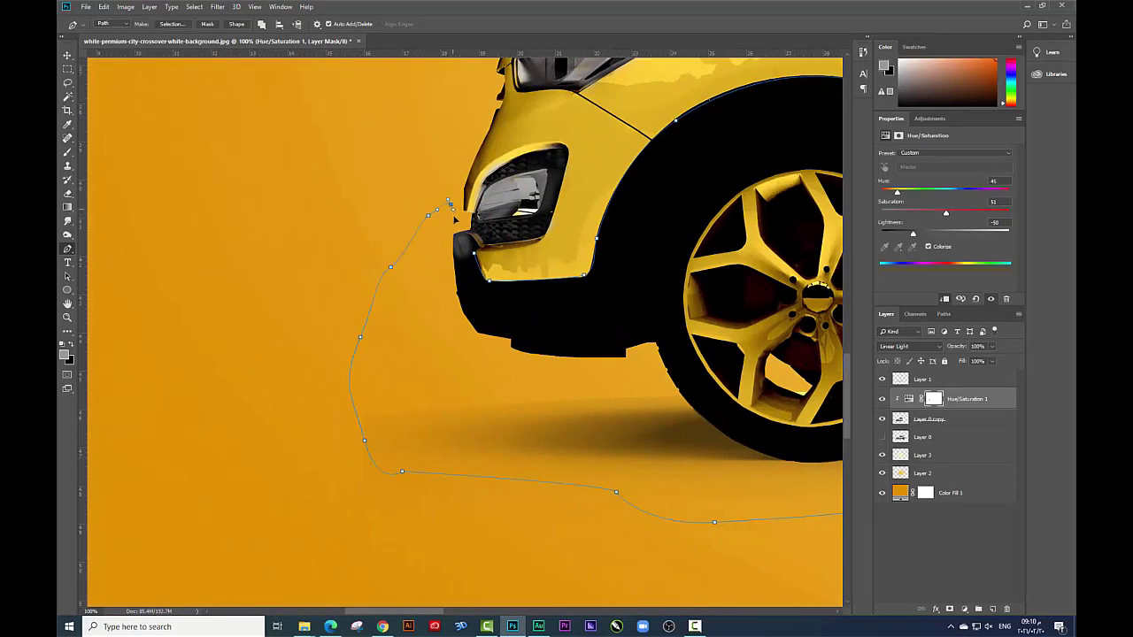
key(ctrl+Return)
key(ctrl+minus)
key(ctrl+minus)
key(ctrl+minus)
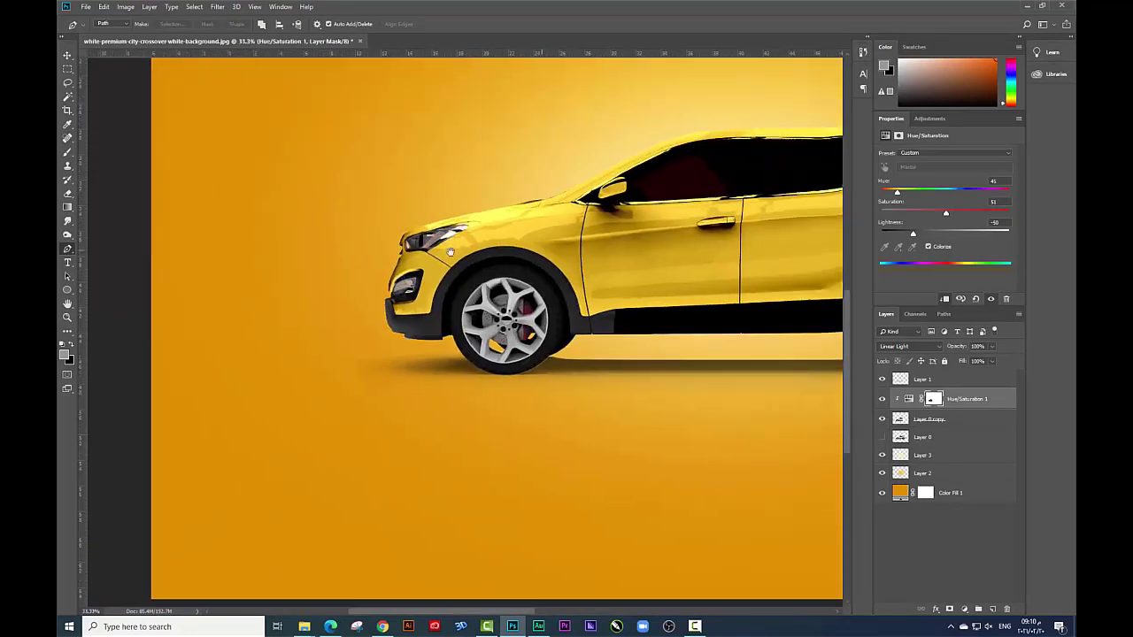
Try clearing the window tint on the mask with Magic Wand, then undo it.
click(67, 95)
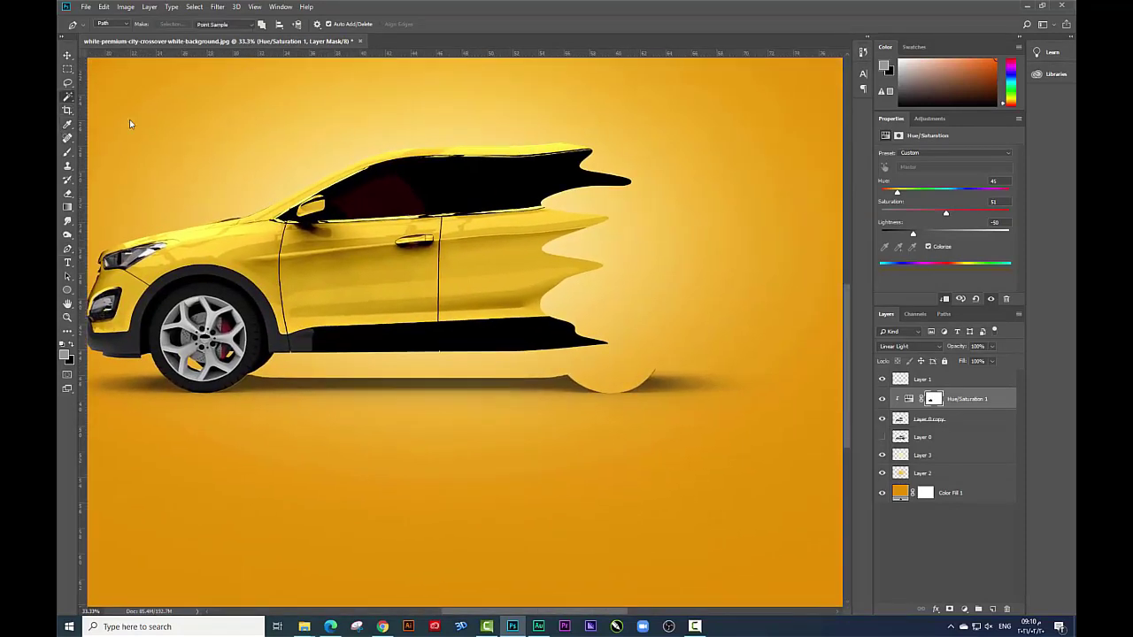
click(921, 422)
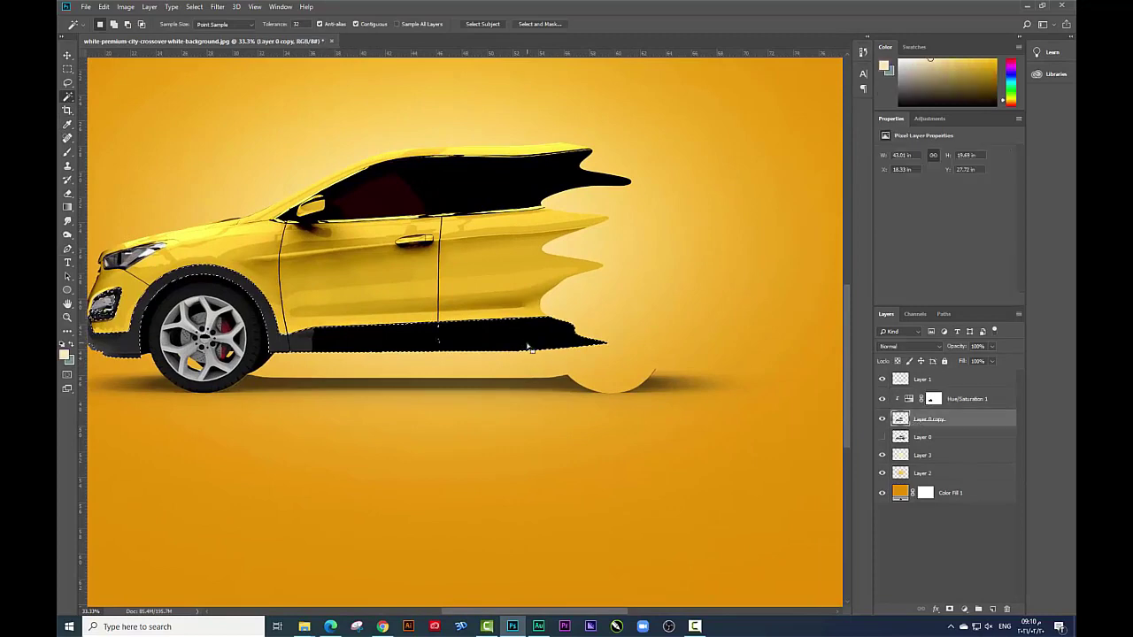
click(945, 399)
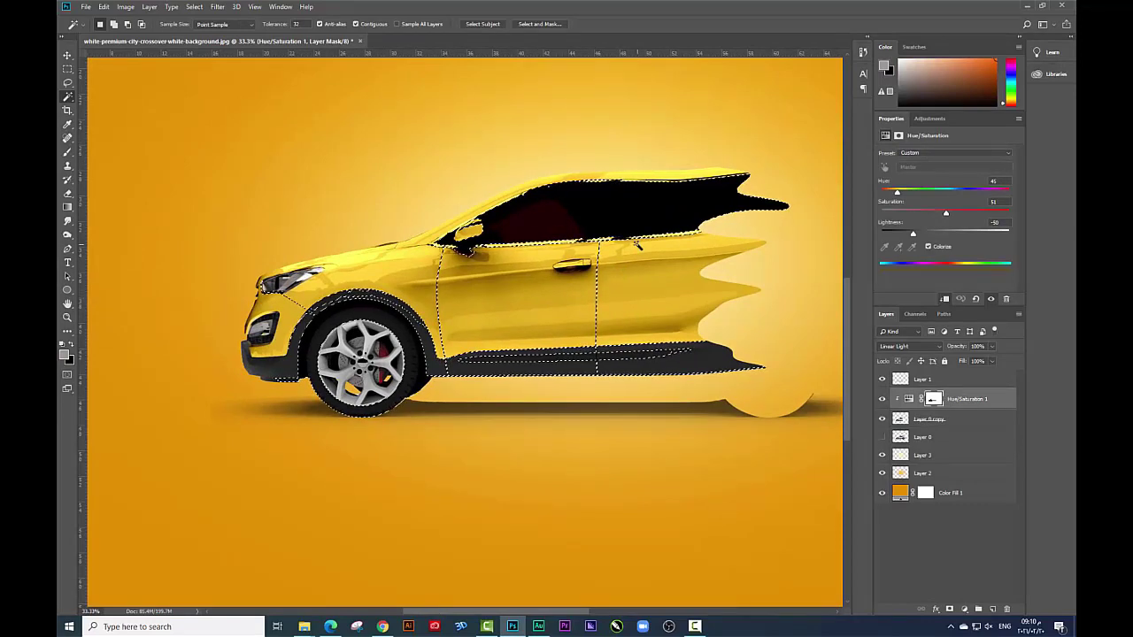
alt+click(894, 405)
scroll(707, 275, right, 2)
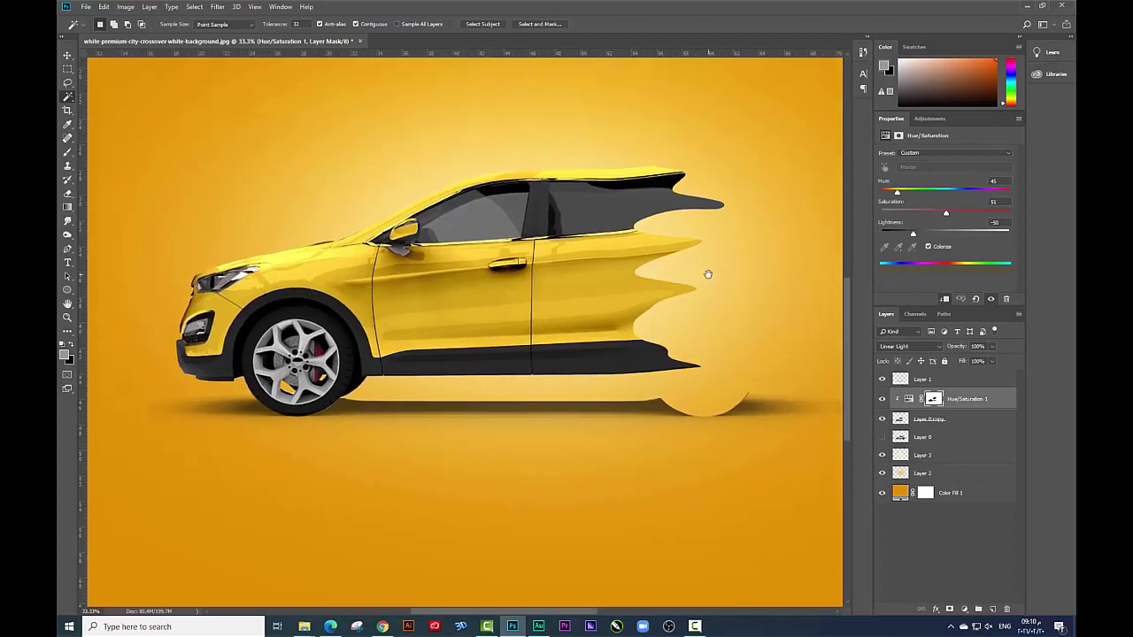
key(ctrl+z)
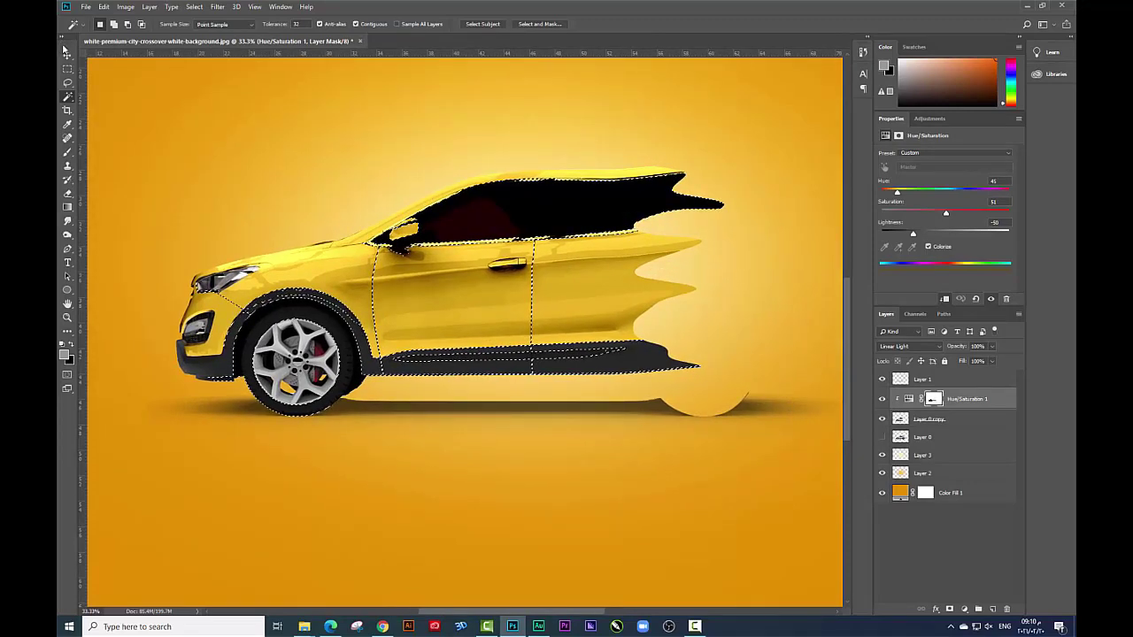
Quick-select the windows, fill the mask for grey glass, and merge the tint down.
right_click(68, 96)
click(119, 96)
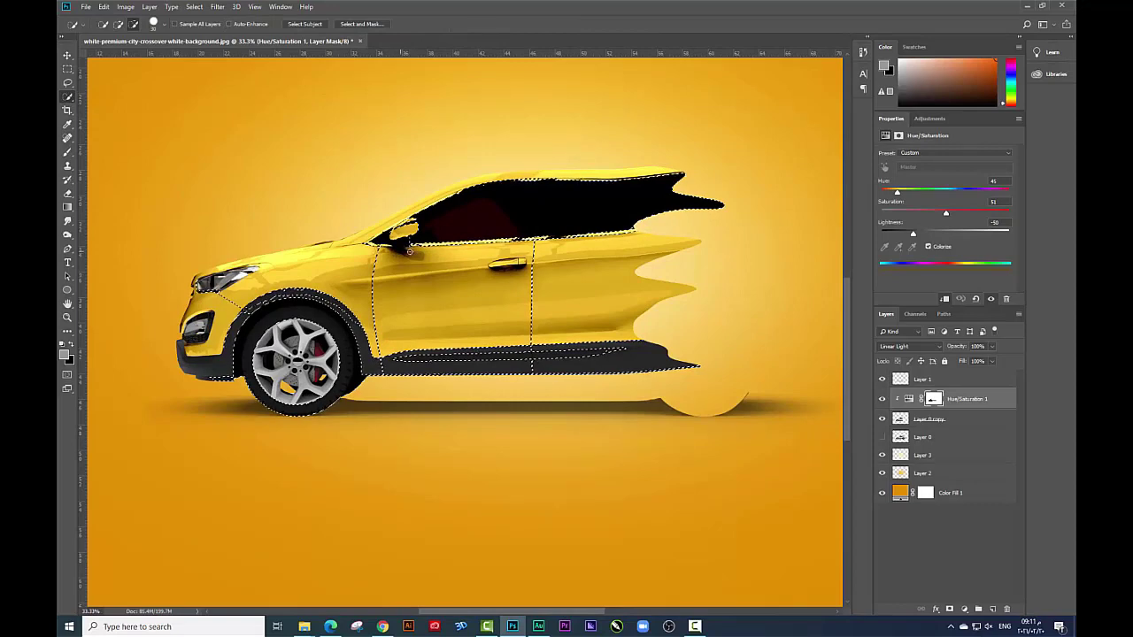
key(alt+BackSpace)
key(ctrl+d)
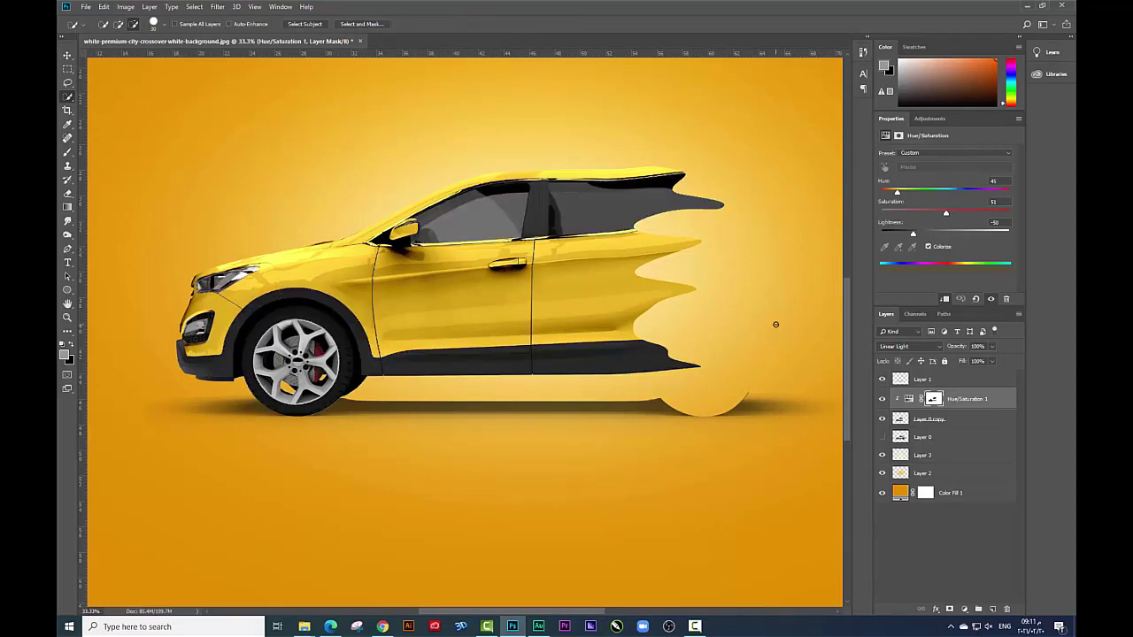
key(ctrl+minus)
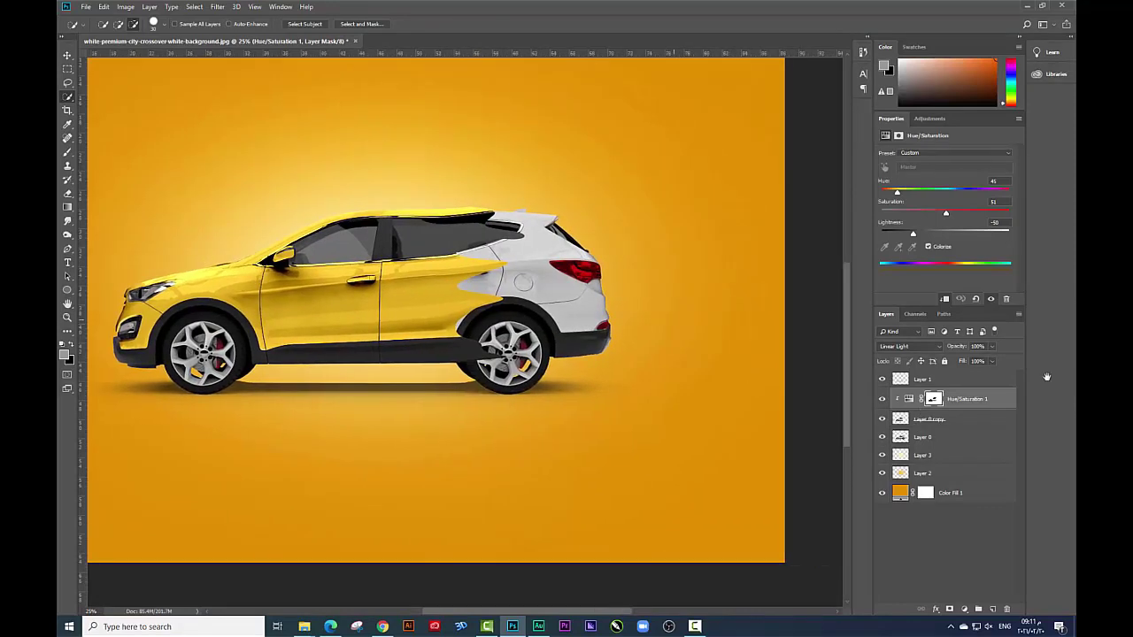
key(ctrl+e)
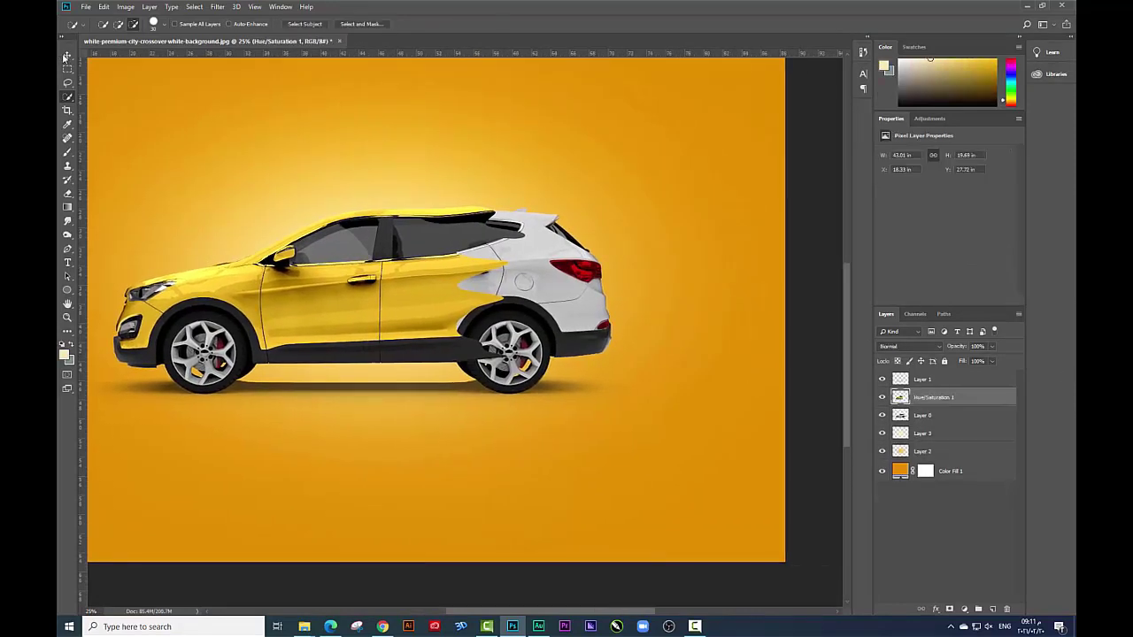
Switch to the Eraser and pick the Water 09 brush from the presets.
click(66, 56)
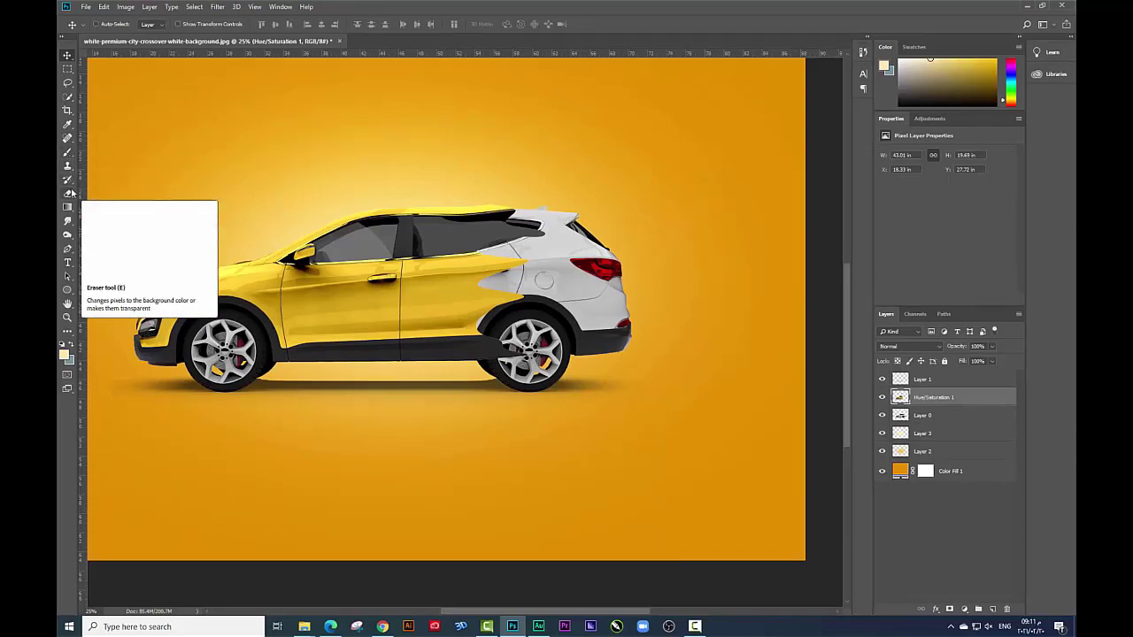
click(68, 193)
right_click(644, 333)
scroll(769, 469, down, 10)
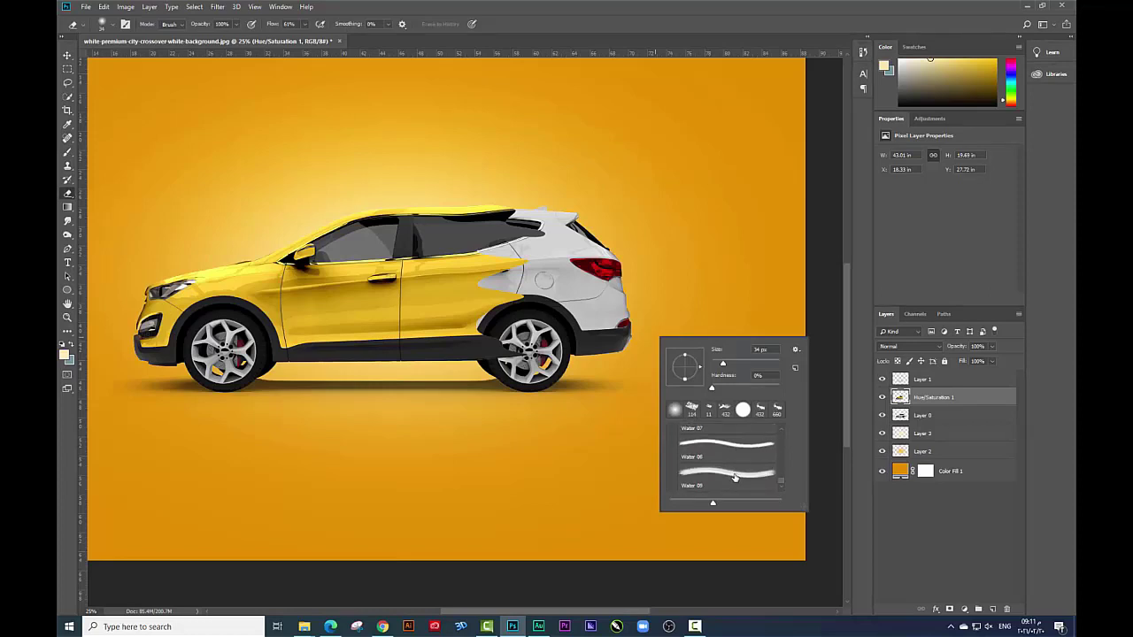
click(734, 477)
right_click(439, 256)
key(Return)
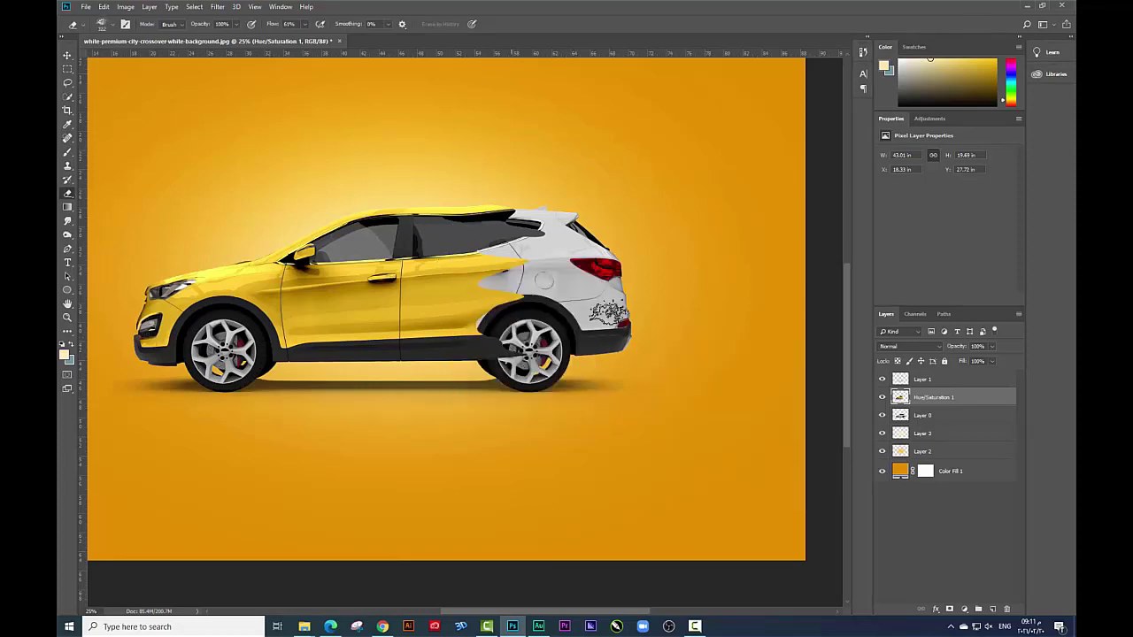
Scroll up the brush presets and collapse the Untitled Brushes set.
right_click(528, 314)
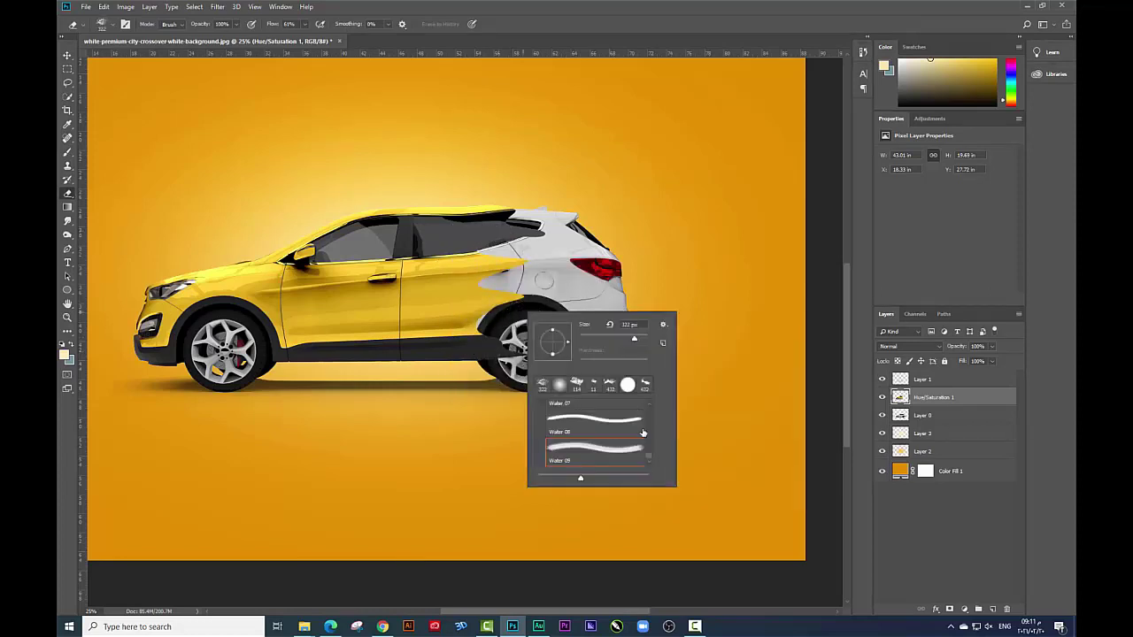
drag(649, 454, 650, 409)
scroll(650, 408, up, 1)
scroll(598, 439, up, 1)
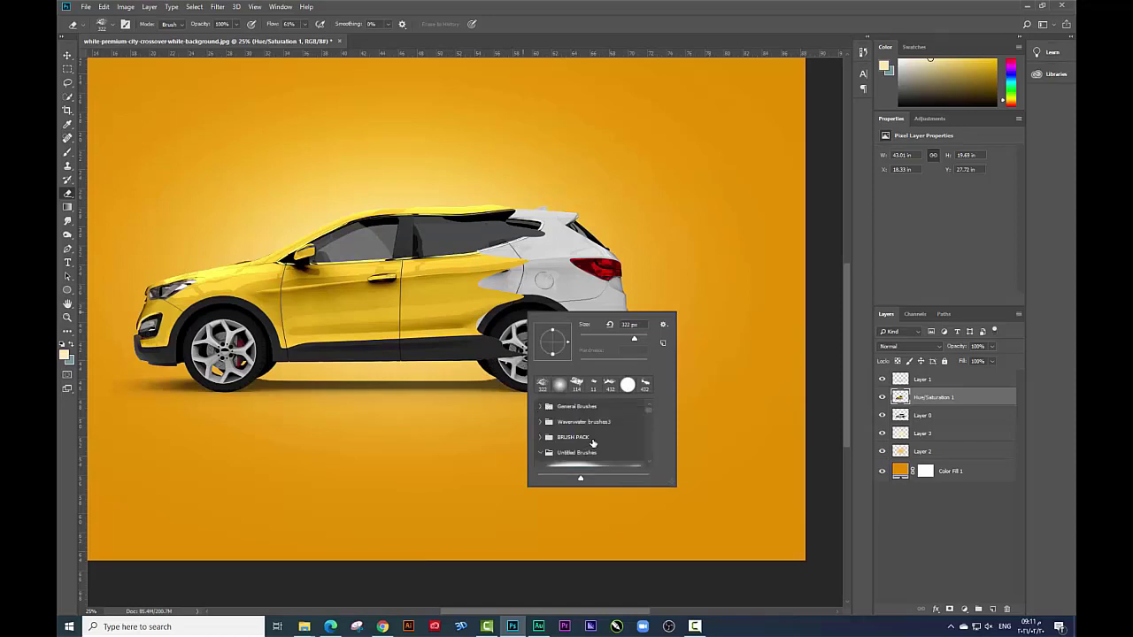
scroll(598, 439, up, 2)
scroll(599, 439, up, 2)
click(541, 426)
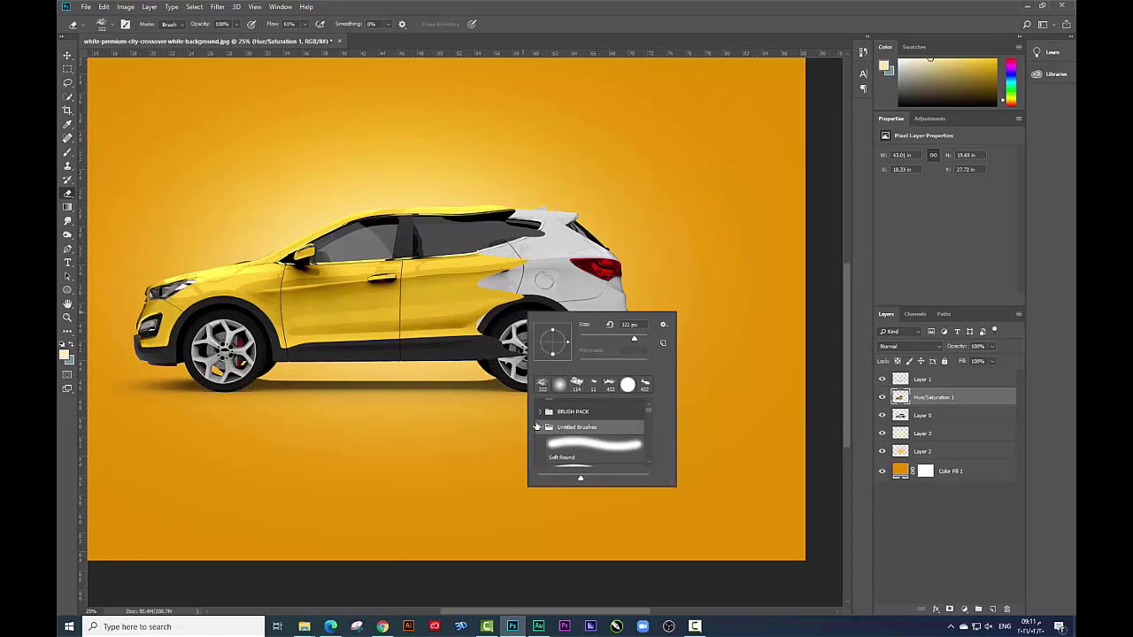
click(540, 427)
Expand the Water Splash Frostbo set and choose the Water 09 splash brush.
click(541, 445)
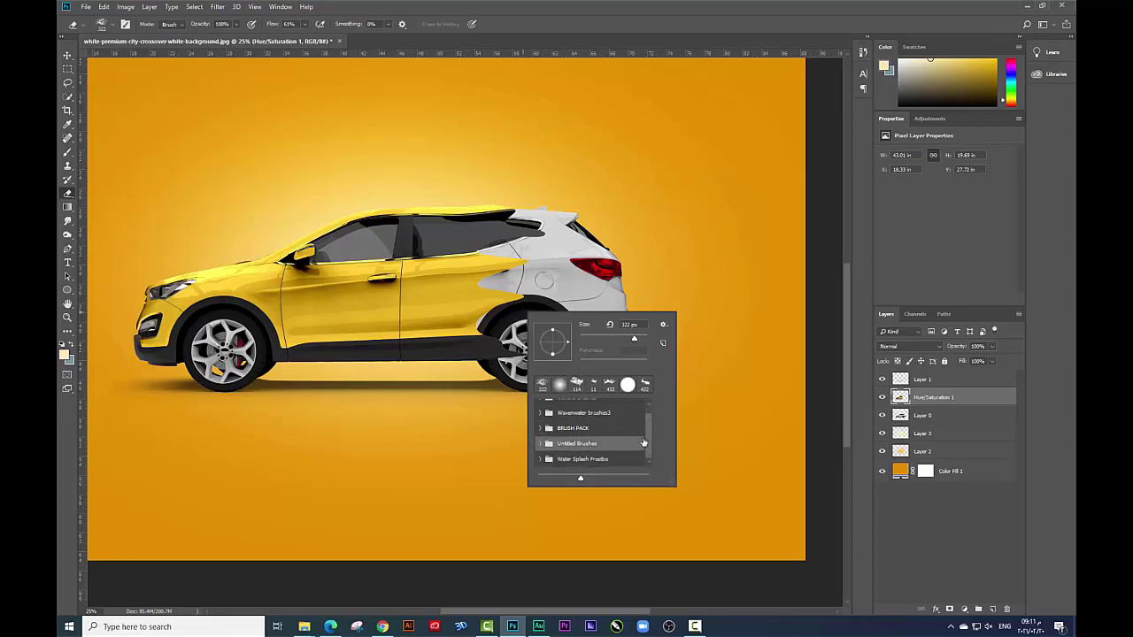
click(571, 459)
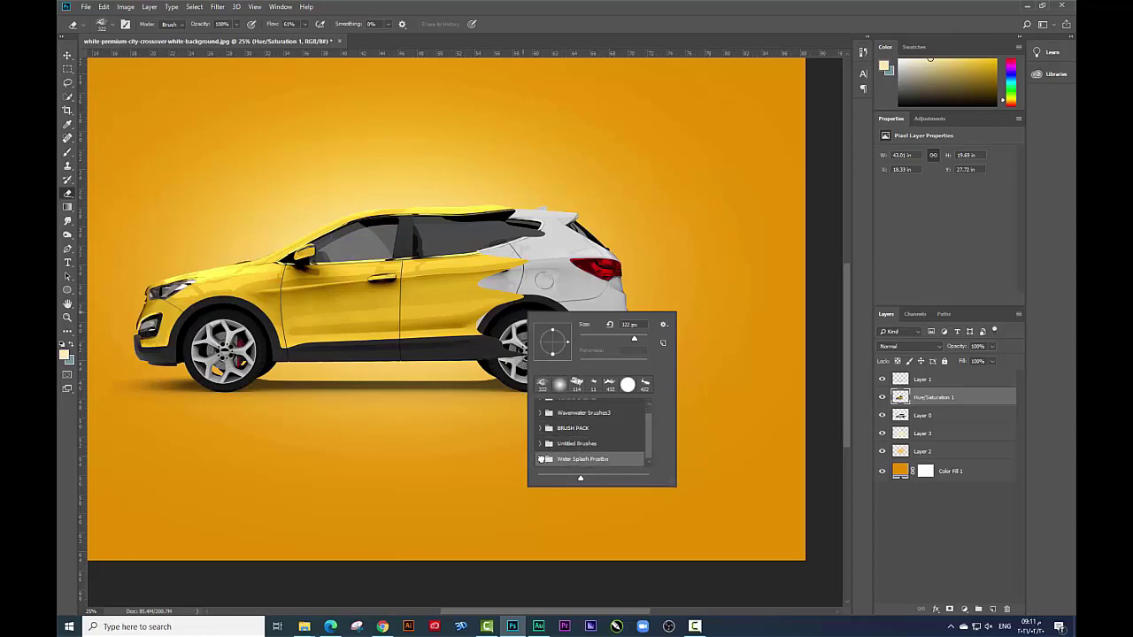
click(541, 459)
scroll(582, 455, down, 2)
scroll(630, 450, down, 1)
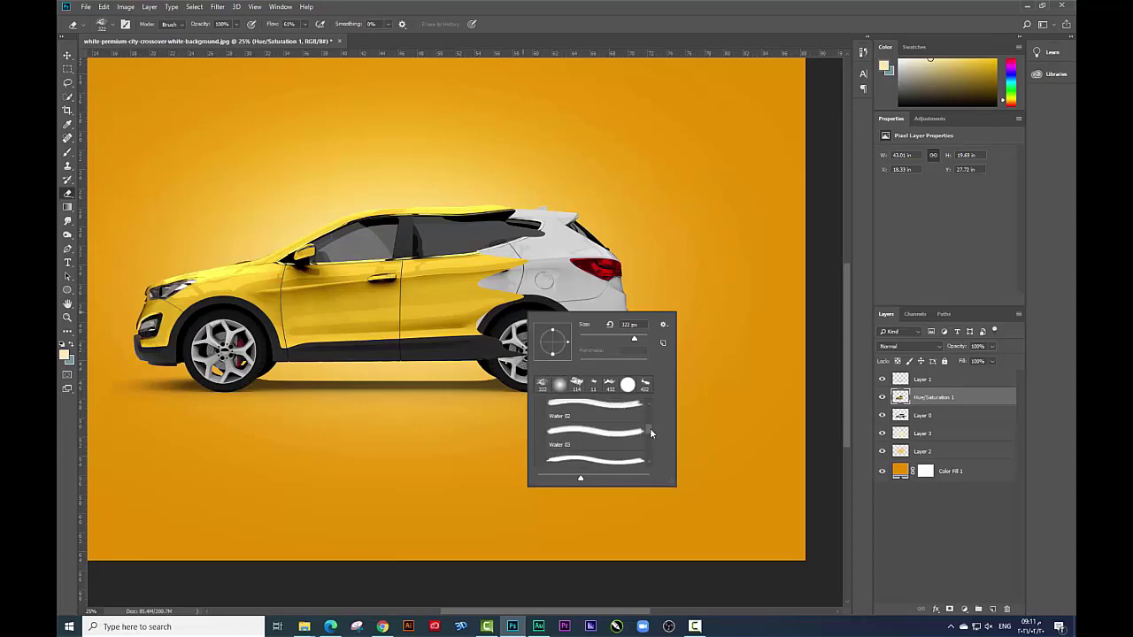
drag(649, 432, 646, 455)
click(584, 454)
right_click(460, 302)
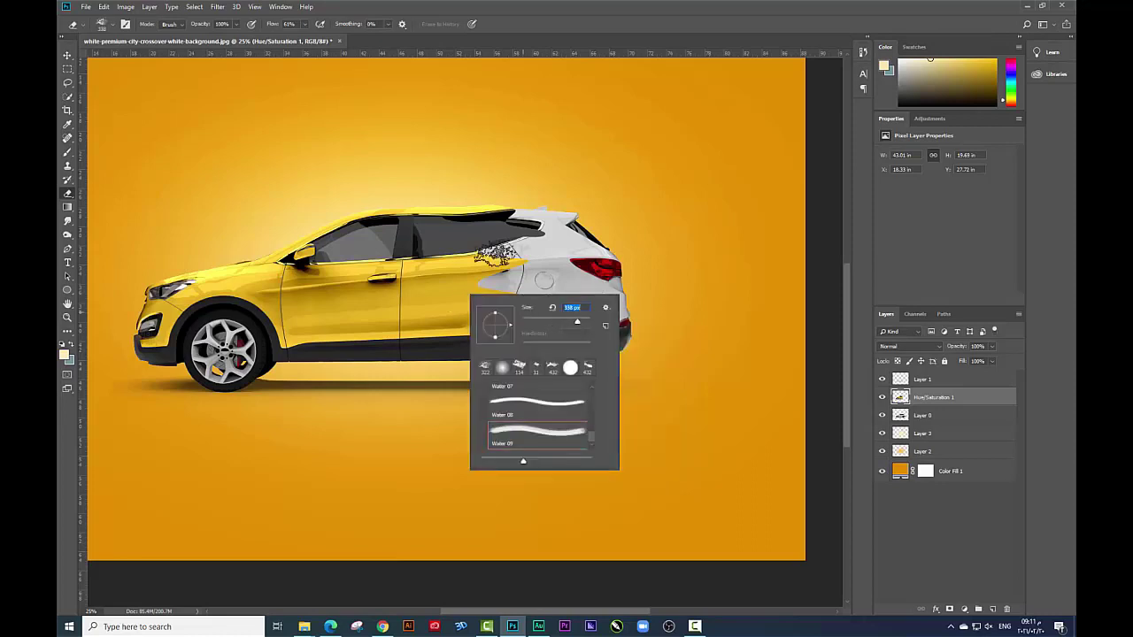
click(504, 252)
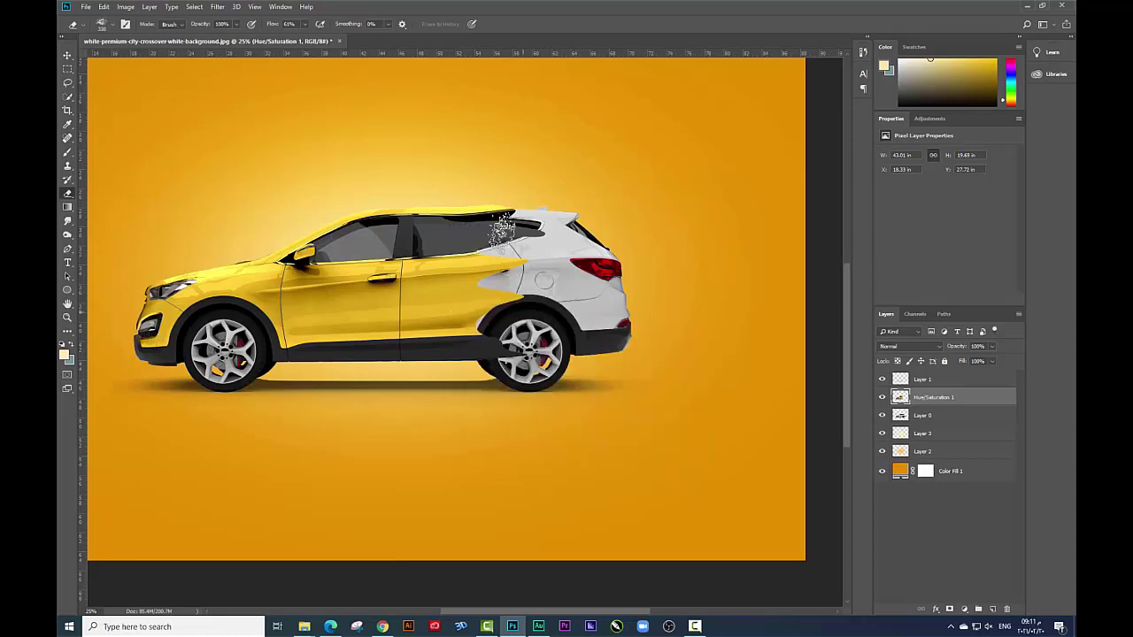
Open ink-111.zip from Downloads, enter its ink-111 folder, and load ink111.abr.
key(alt+Tab)
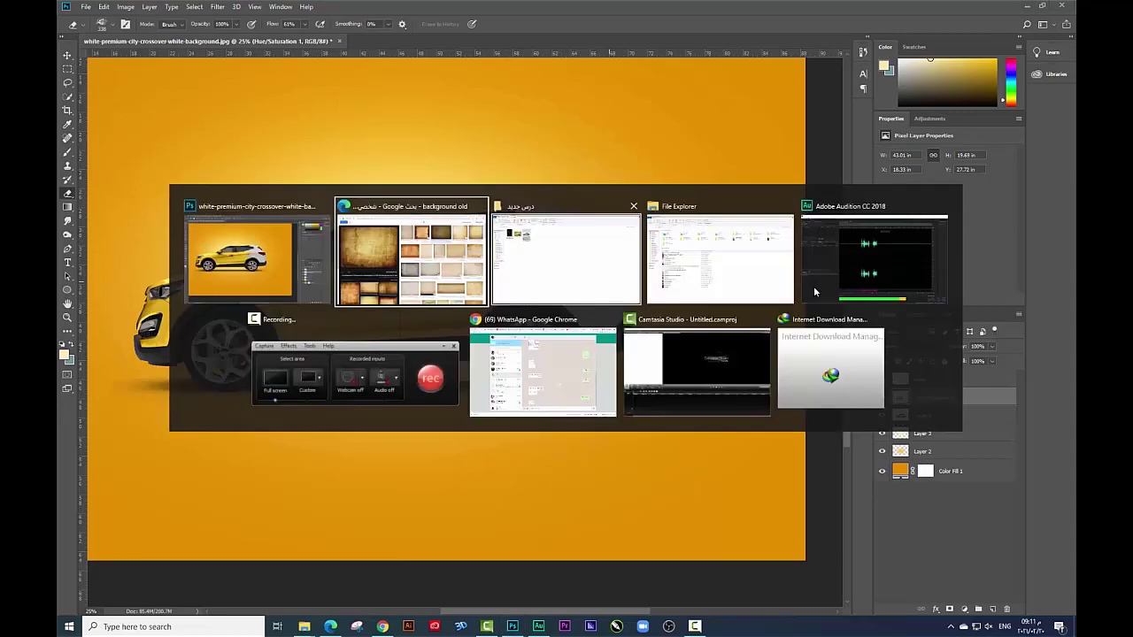
key(alt+Tab)
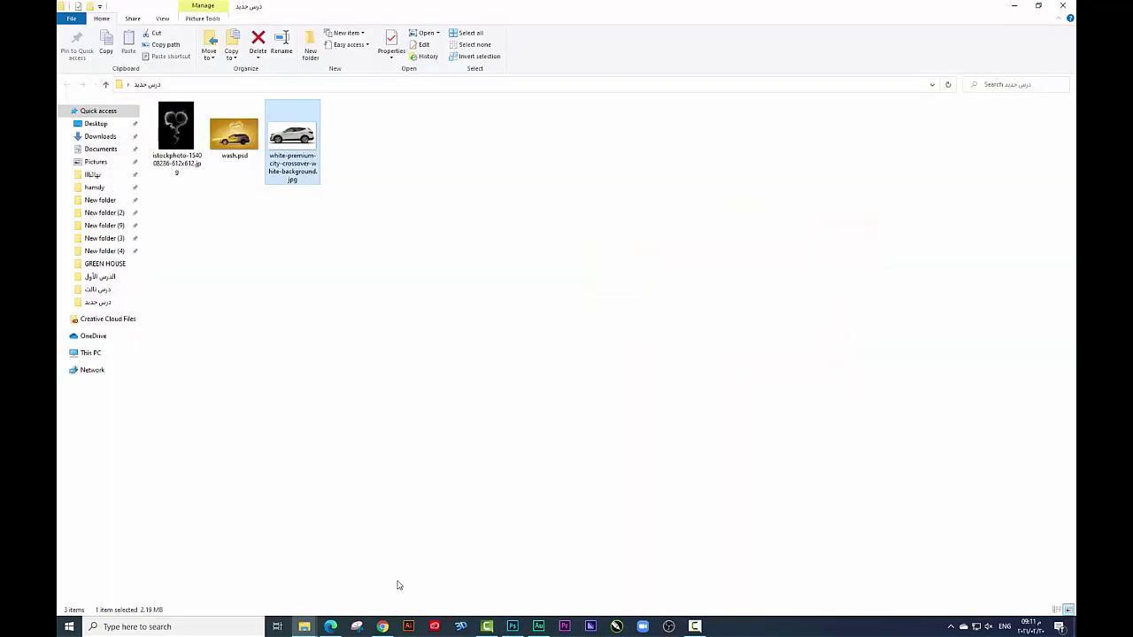
click(100, 136)
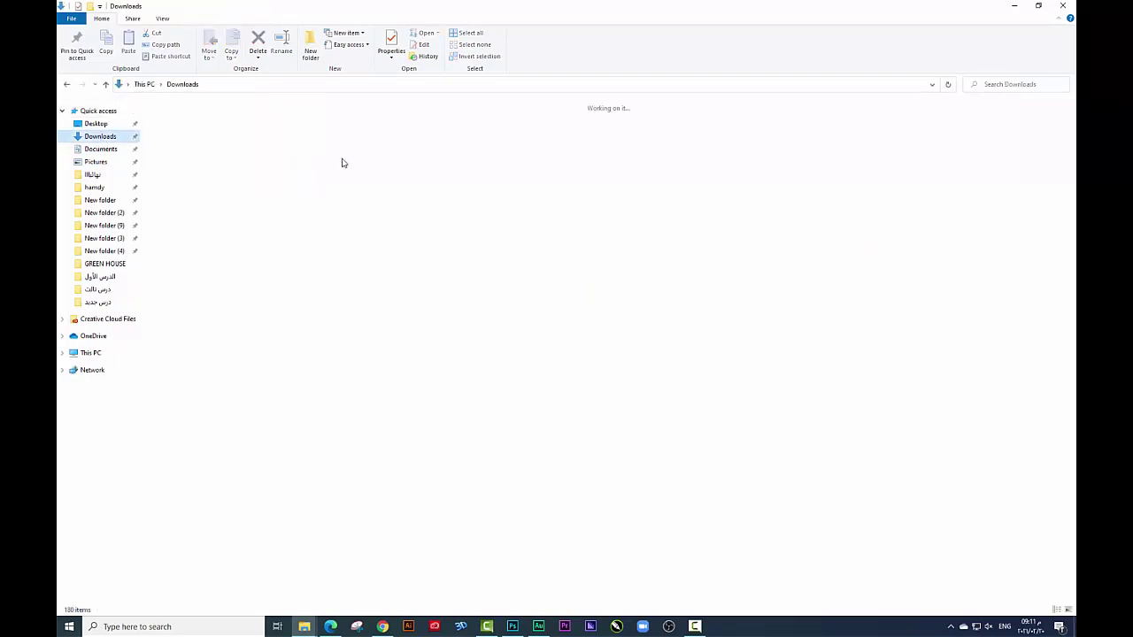
double_click(336, 142)
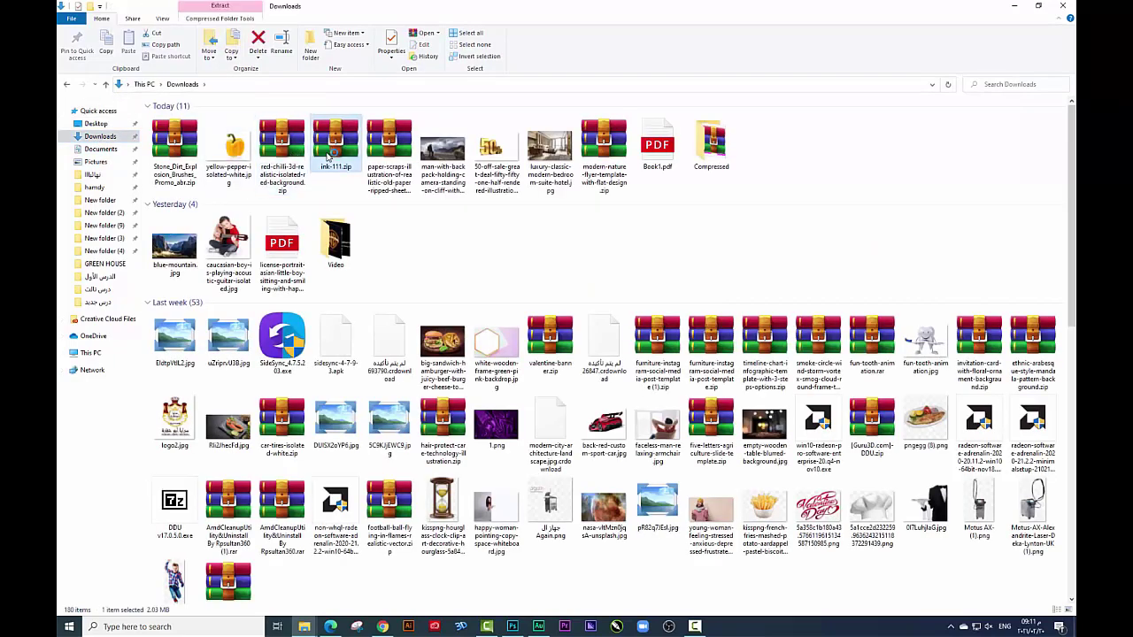
double_click(84, 107)
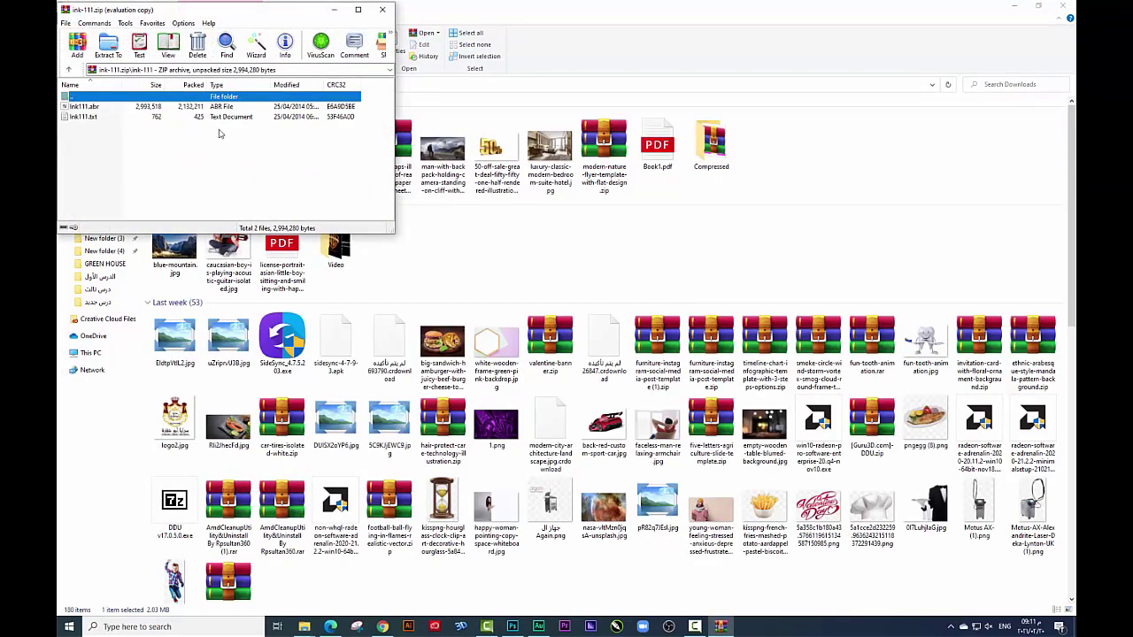
key(Escape)
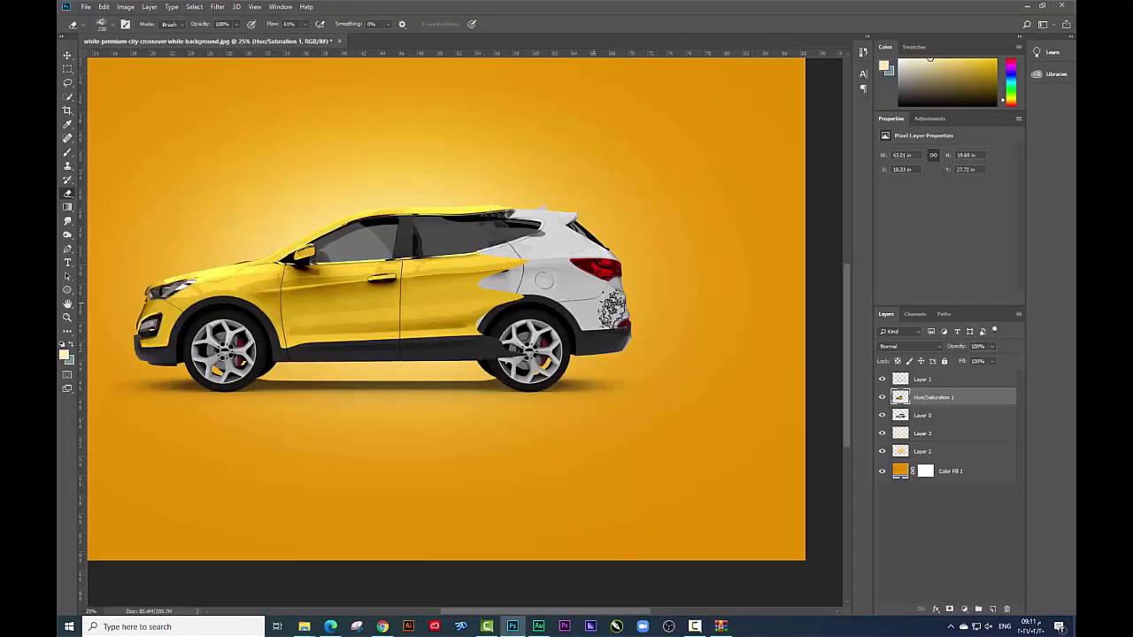
Choose a sampled ink brush from the Ink111 set in the brush presets.
right_click(528, 294)
scroll(649, 438, down, 1)
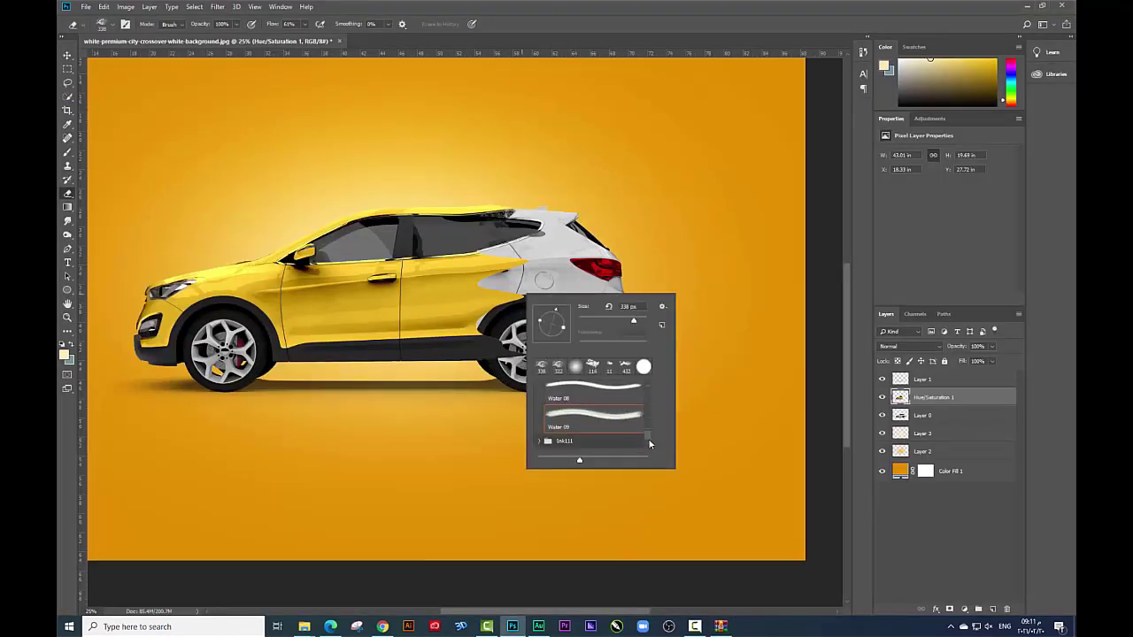
click(558, 442)
scroll(568, 438, down, 1)
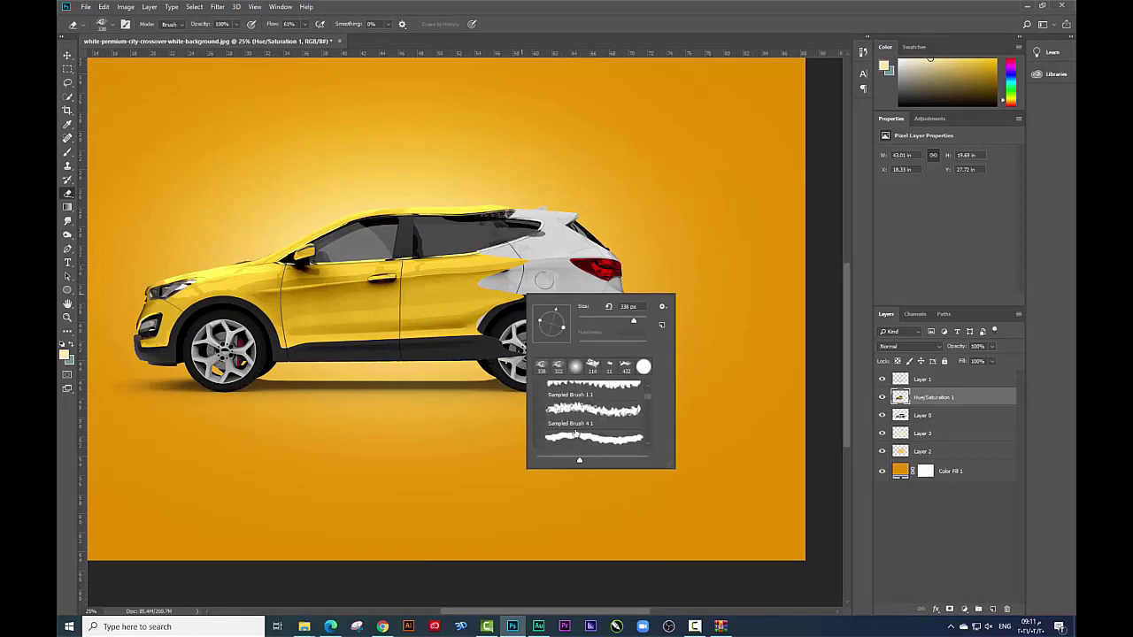
scroll(576, 432, down, 1)
scroll(647, 395, up, 5)
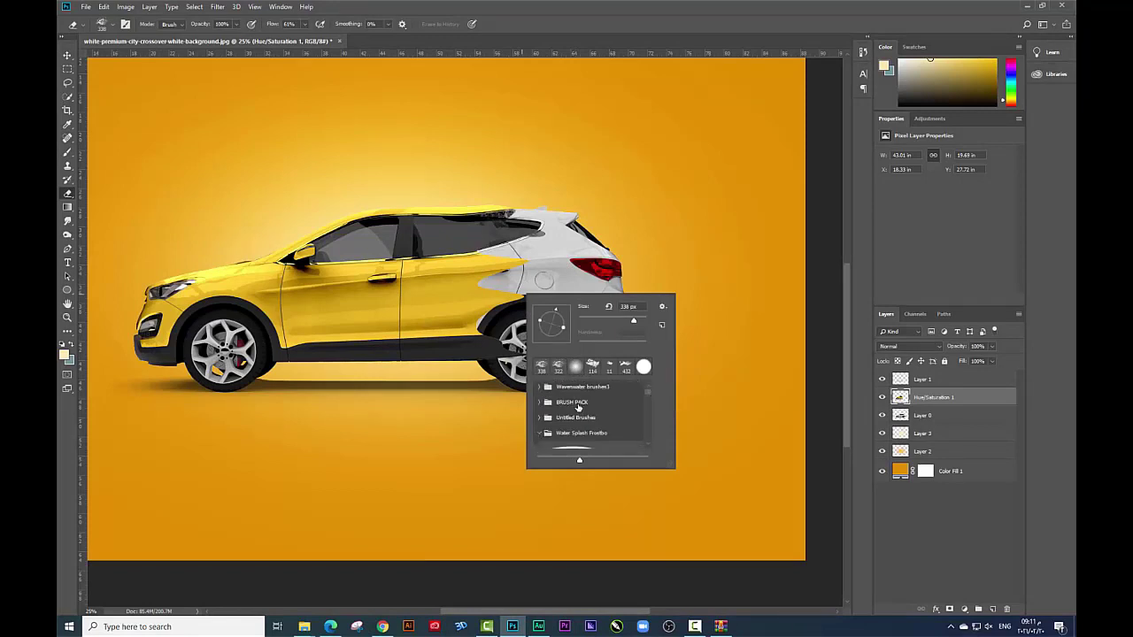
click(557, 417)
scroll(555, 432, down, 1)
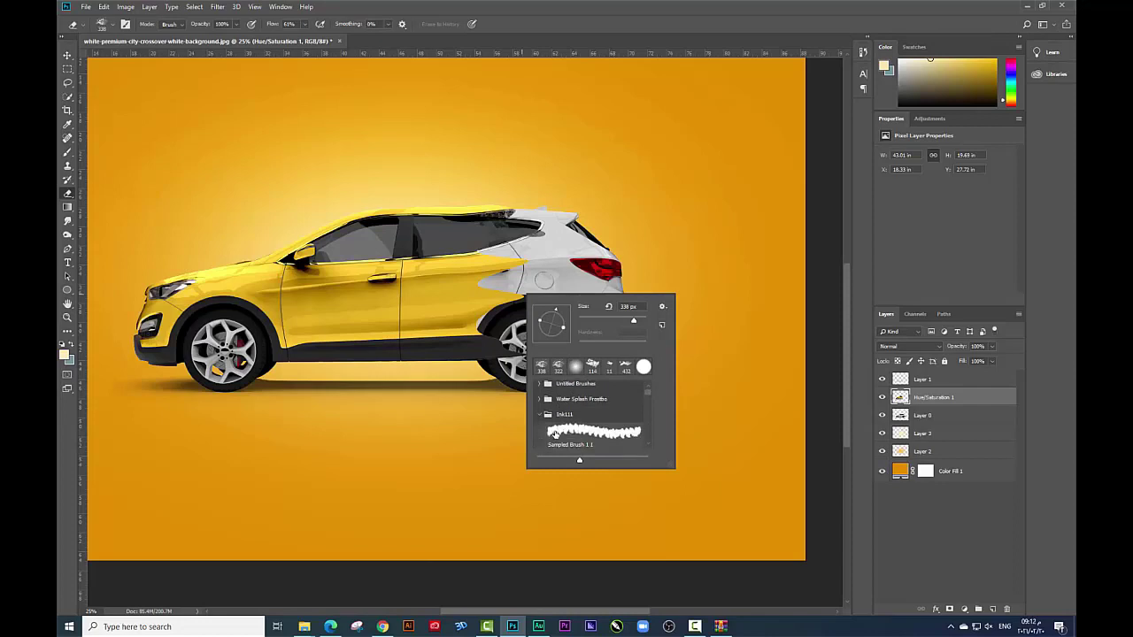
click(541, 415)
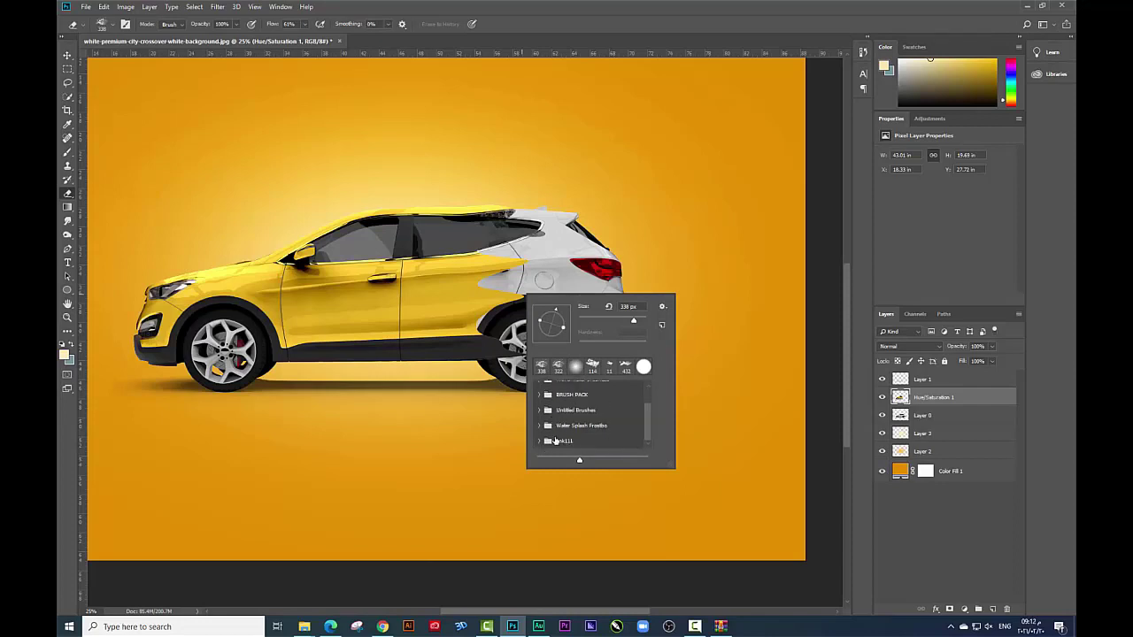
click(613, 437)
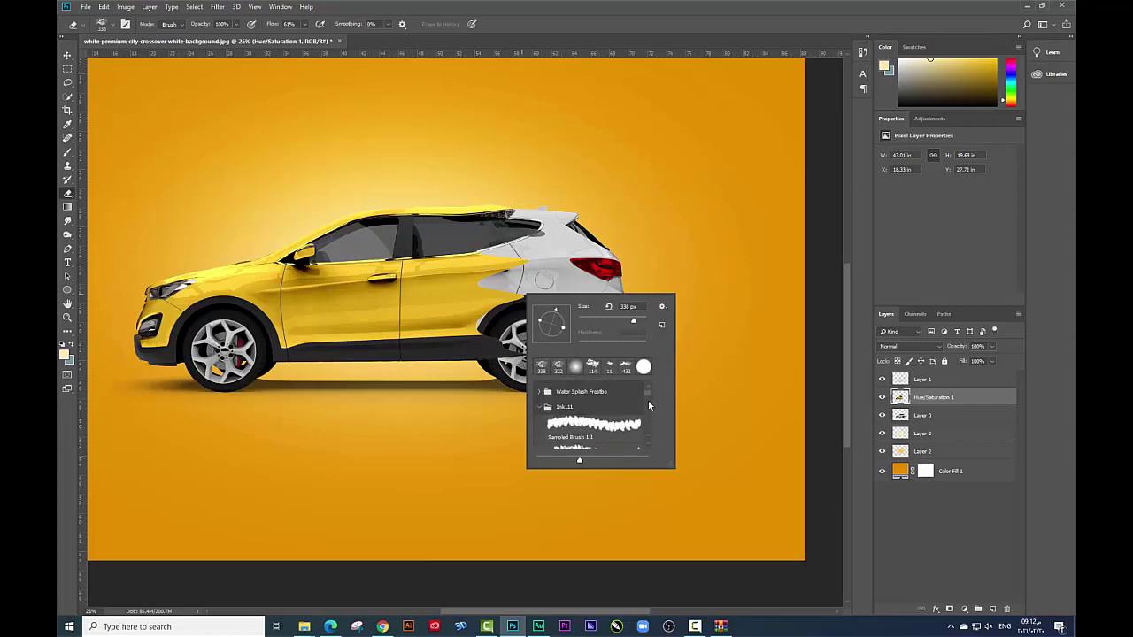
drag(648, 399, 648, 443)
Erase the yellow paint along the rear door and pillar into a ragged ink edge.
click(469, 305)
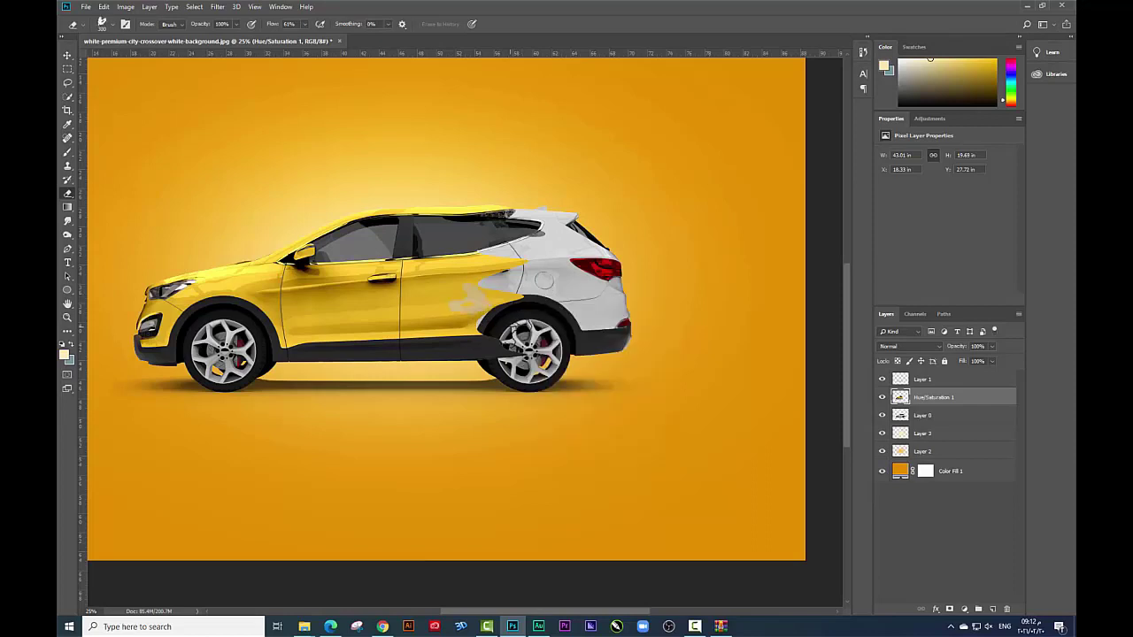
mouse_move(498, 309)
mouse_down()
mouse_move(491, 214)
mouse_move(522, 246)
mouse_move(456, 329)
mouse_up()
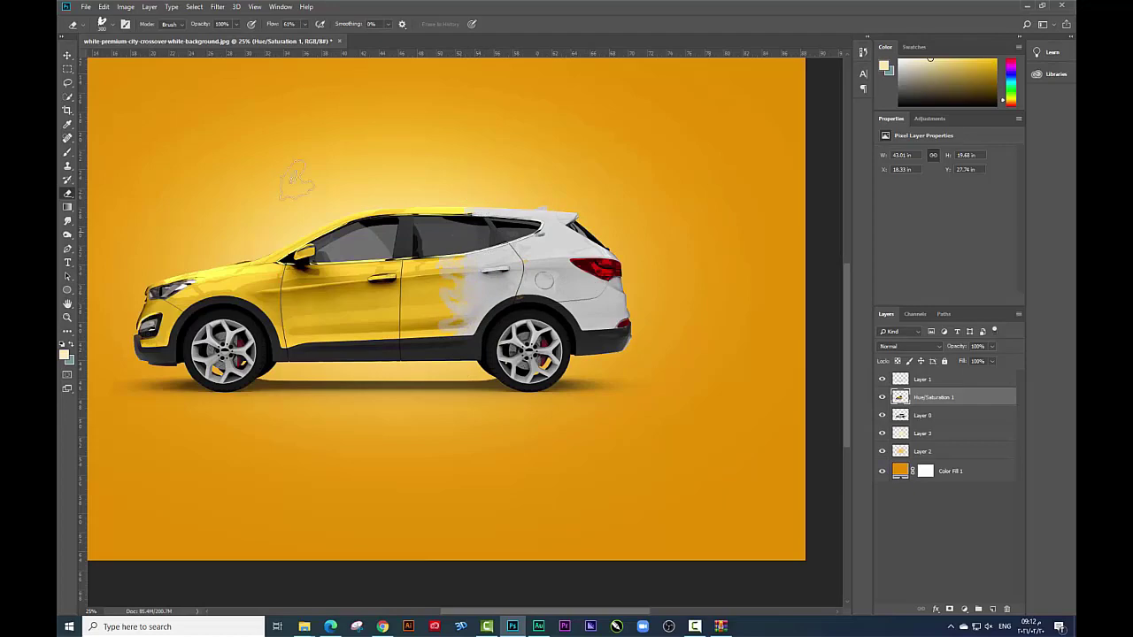
click(67, 56)
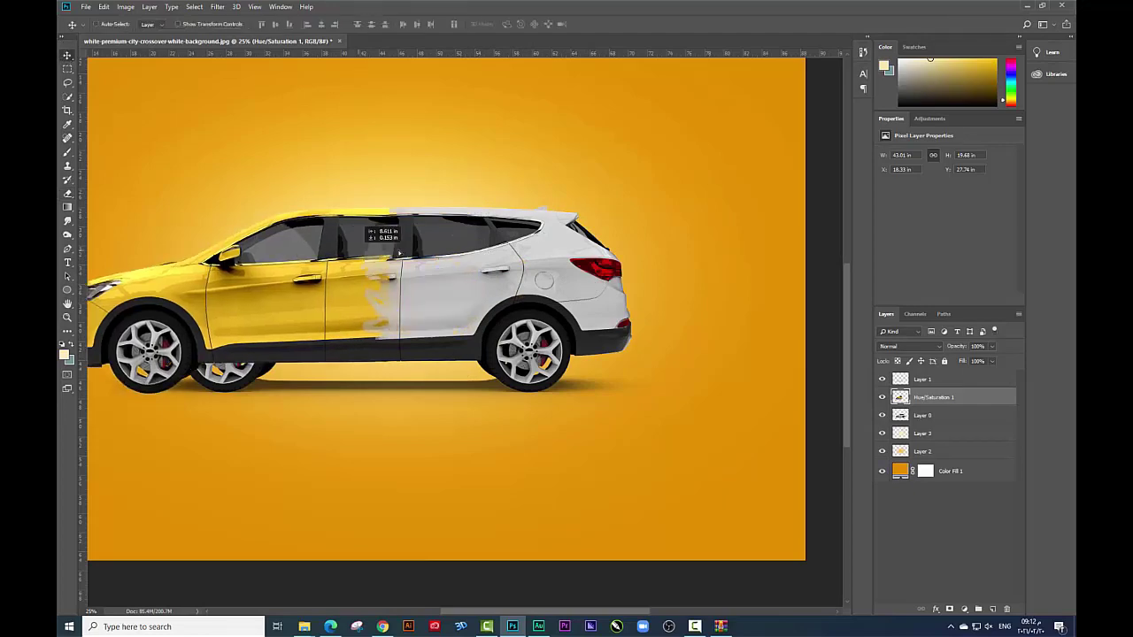
Paste the grunge texture onto a new layer above Layer 0, clipped to the car.
click(945, 408)
key(ctrl+shift+alt+n)
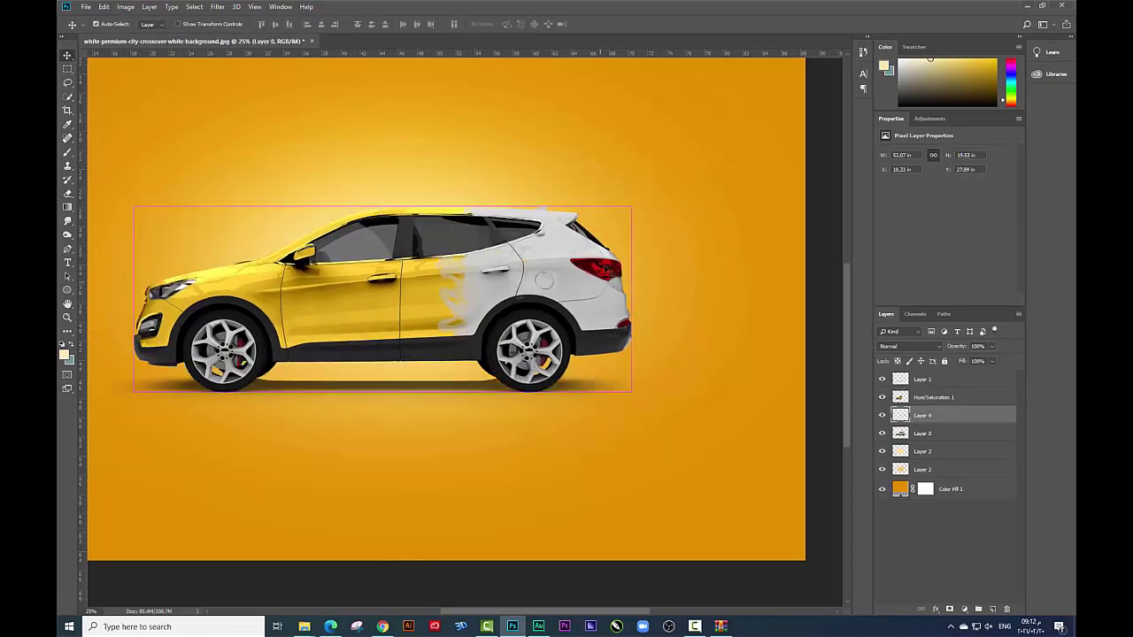
key(ctrl+v)
key(ctrl+alt+g)
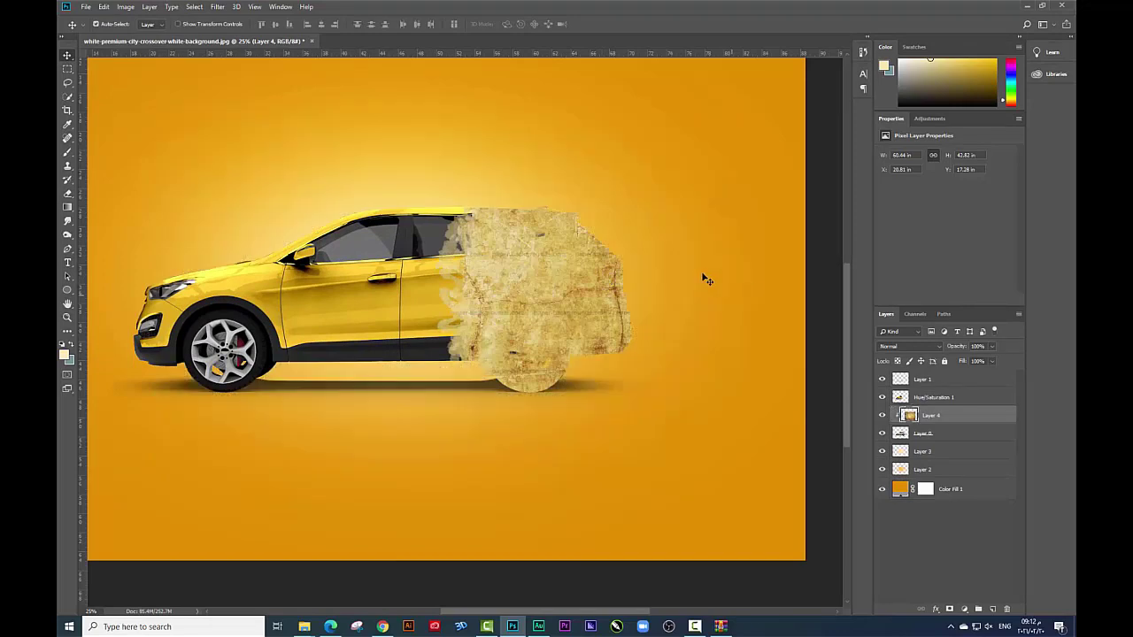
Scale the clipped texture so it covers only the car's rear.
key(ctrl+t)
drag(455, 104, 455, 211)
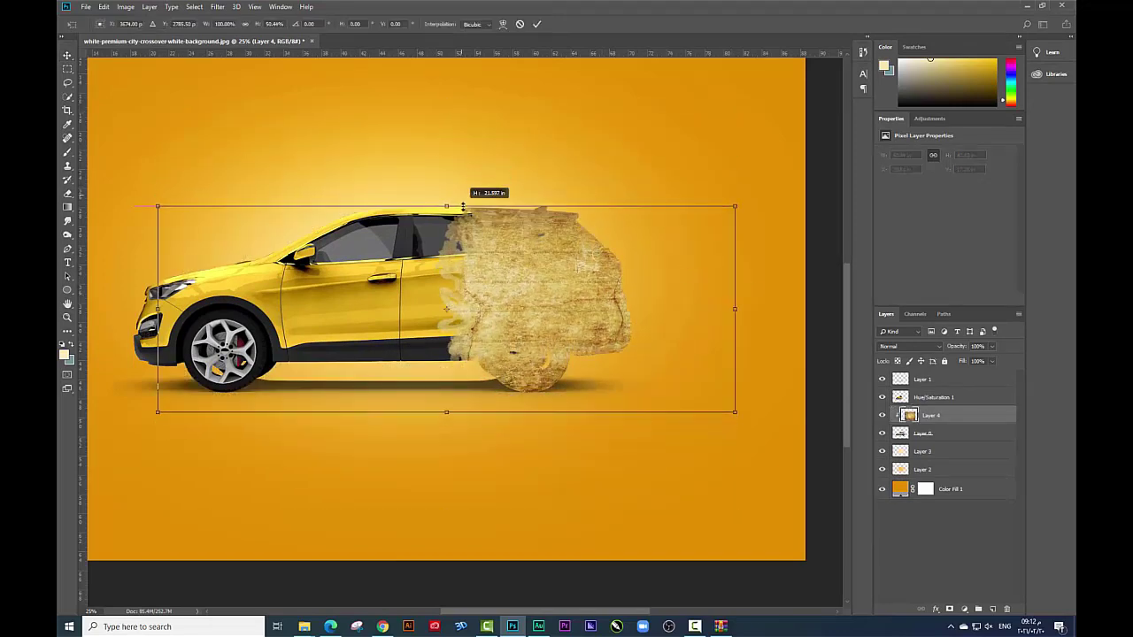
drag(735, 309, 613, 292)
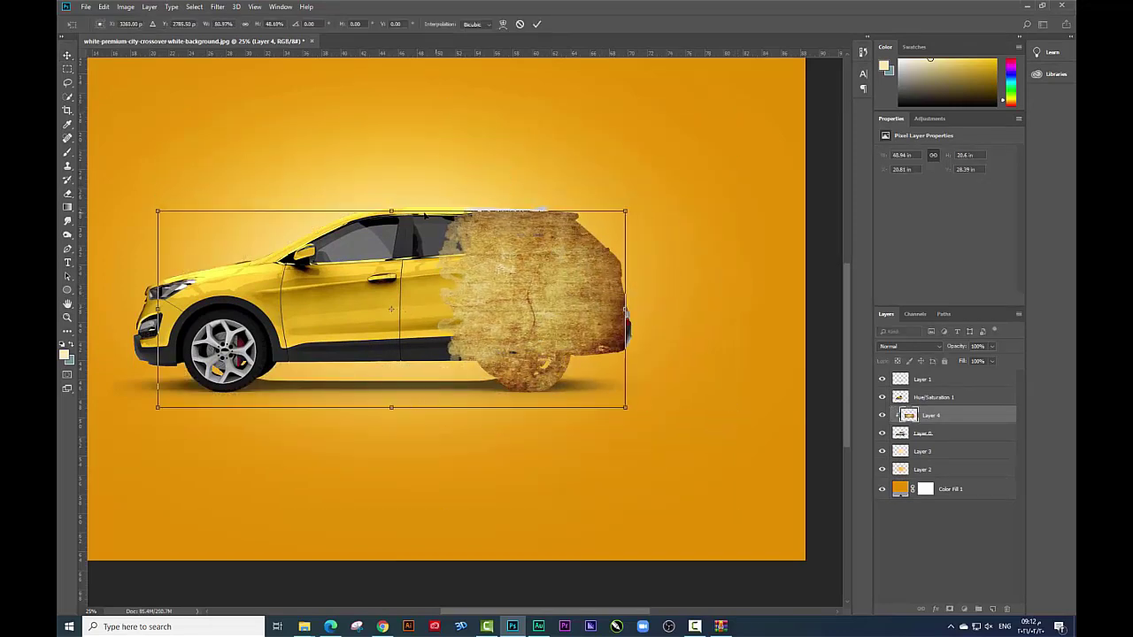
drag(392, 209, 392, 204)
drag(167, 314, 418, 307)
drag(626, 309, 632, 308)
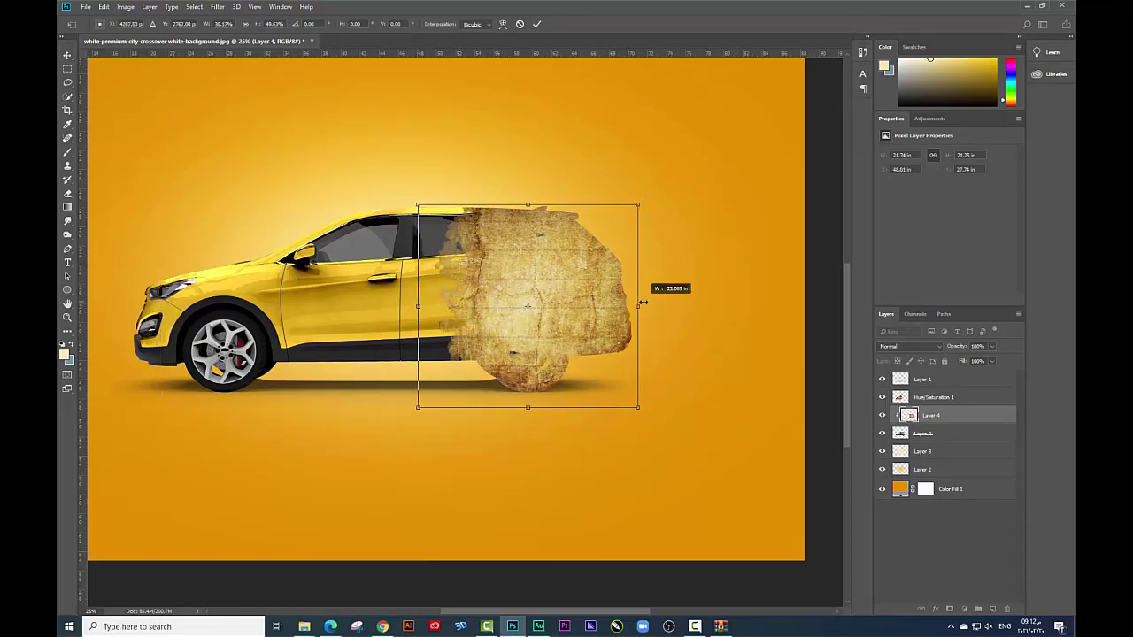
key(Return)
Blend the texture in Darker Color and drag its Saturation to -100.
click(910, 346)
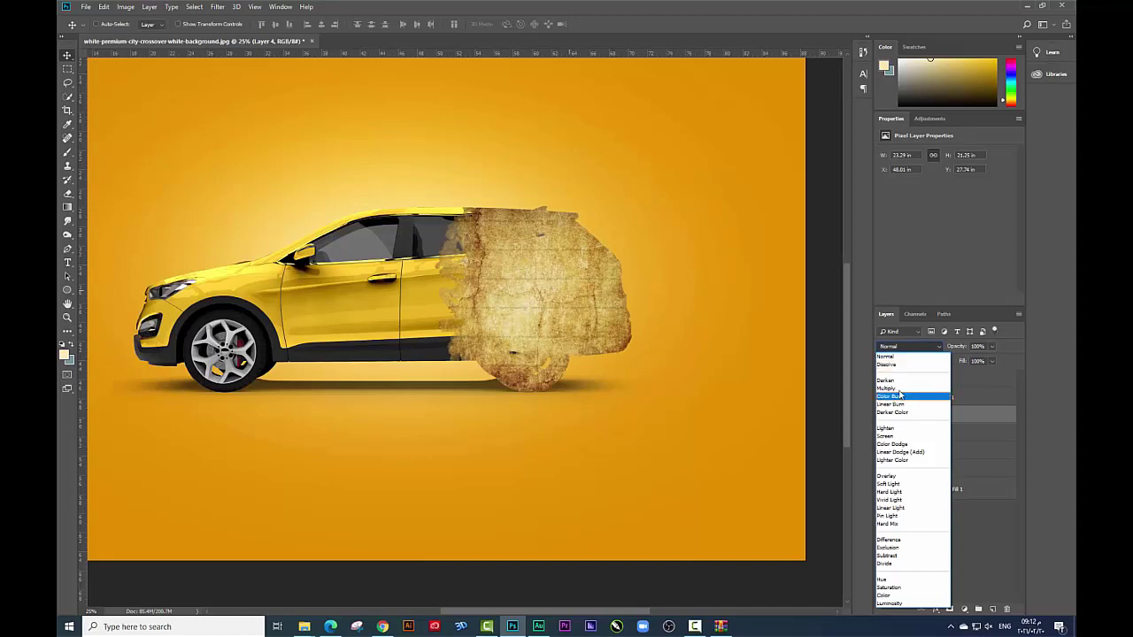
click(887, 388)
key(Down)
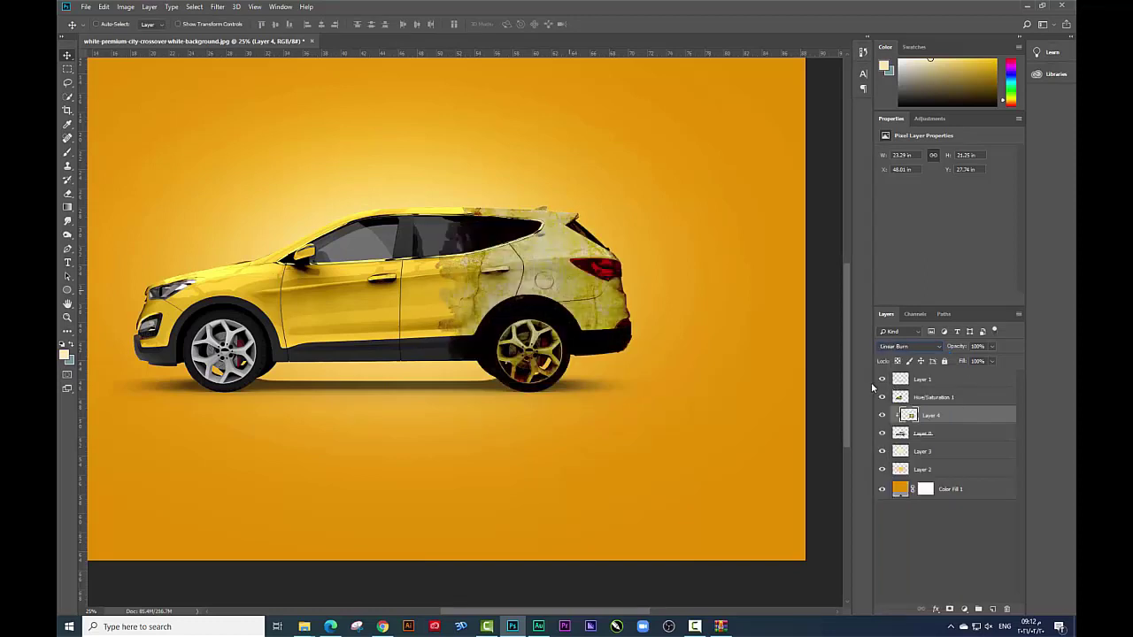
key(Down)
key(Down)
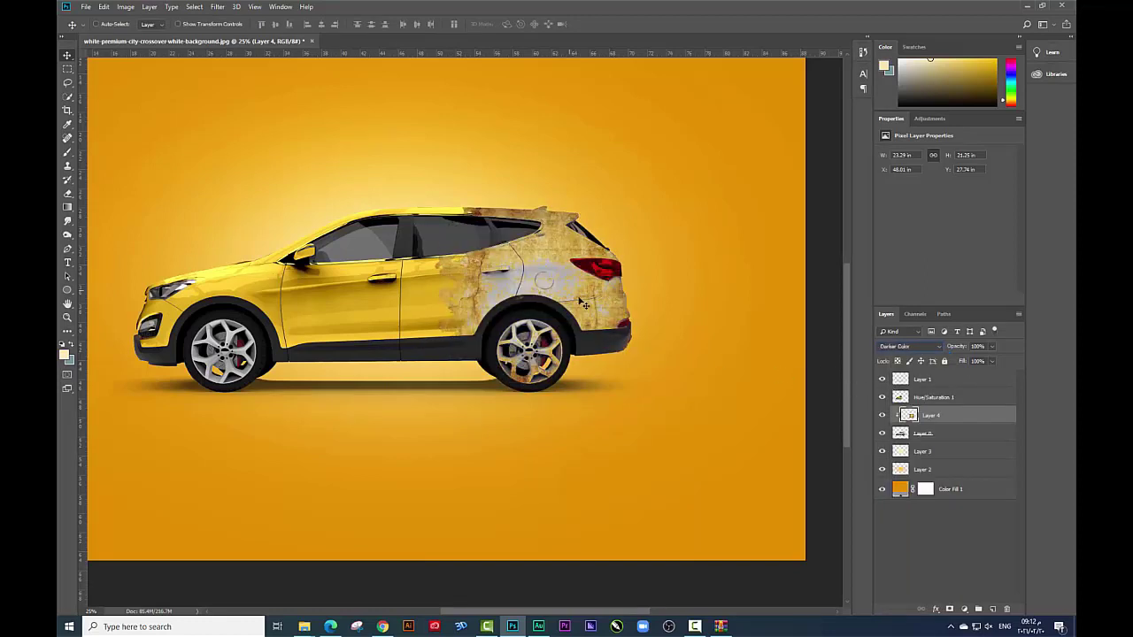
key(Down)
key(Up)
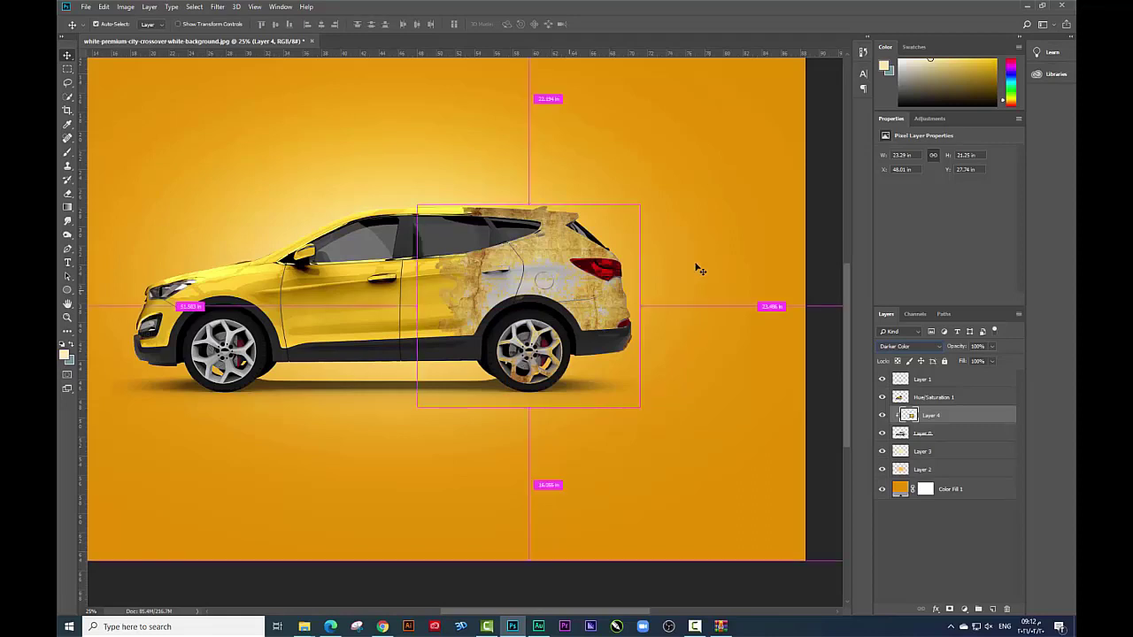
key(ctrl+u)
drag(814, 414, 743, 405)
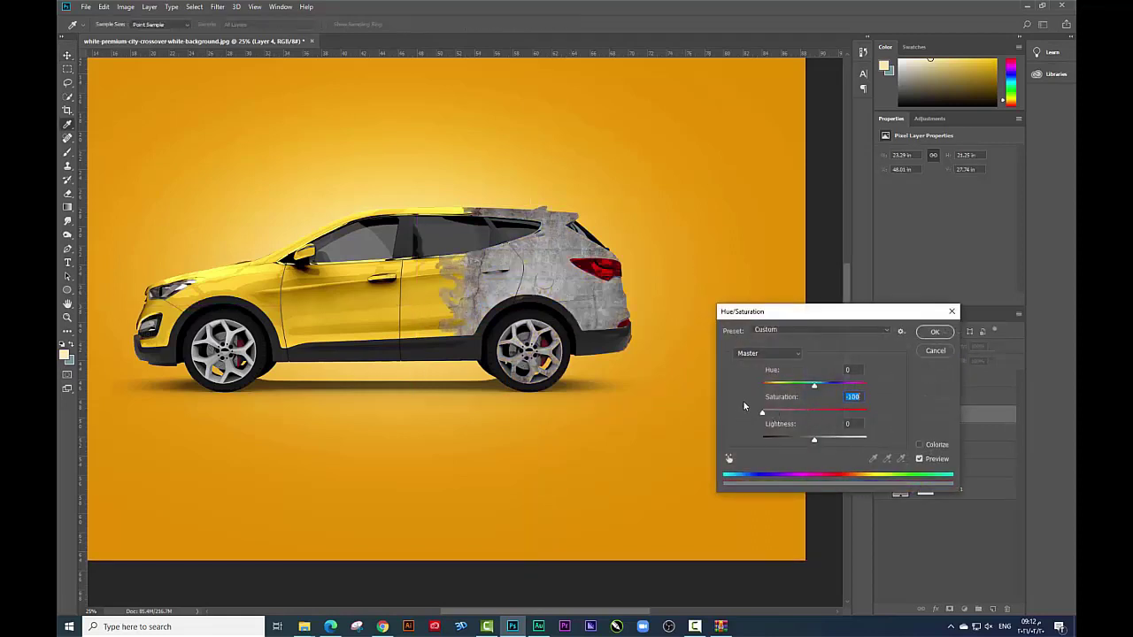
Apply the desaturation and select Layer 4, the concrete texture.
key(Return)
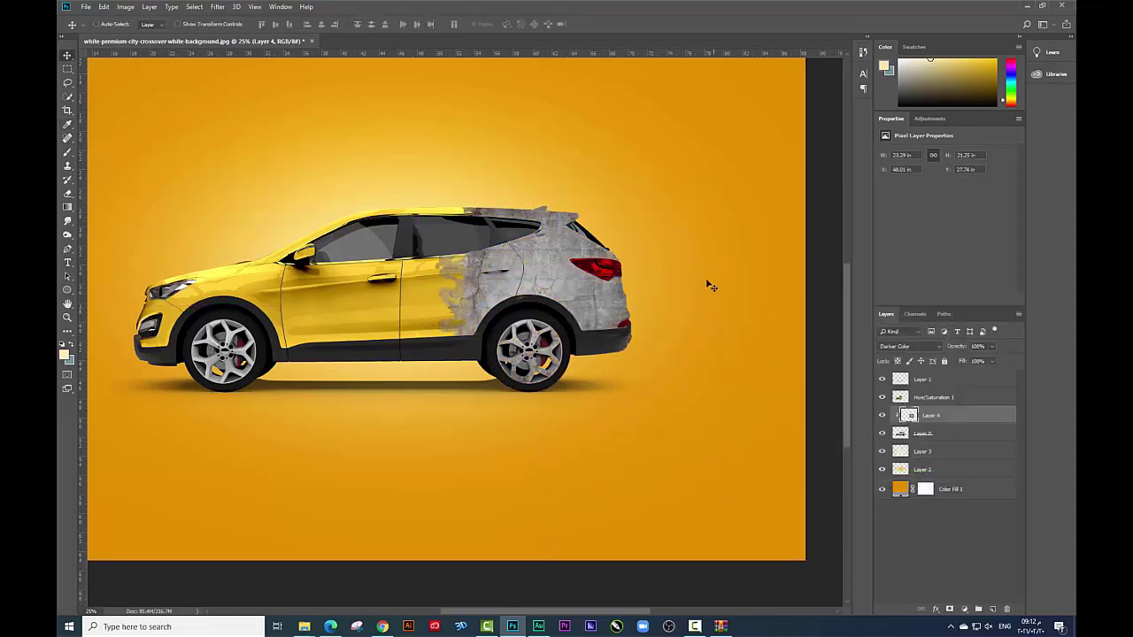
key(ctrl+minus)
key(ctrl+plus)
right_click(536, 349)
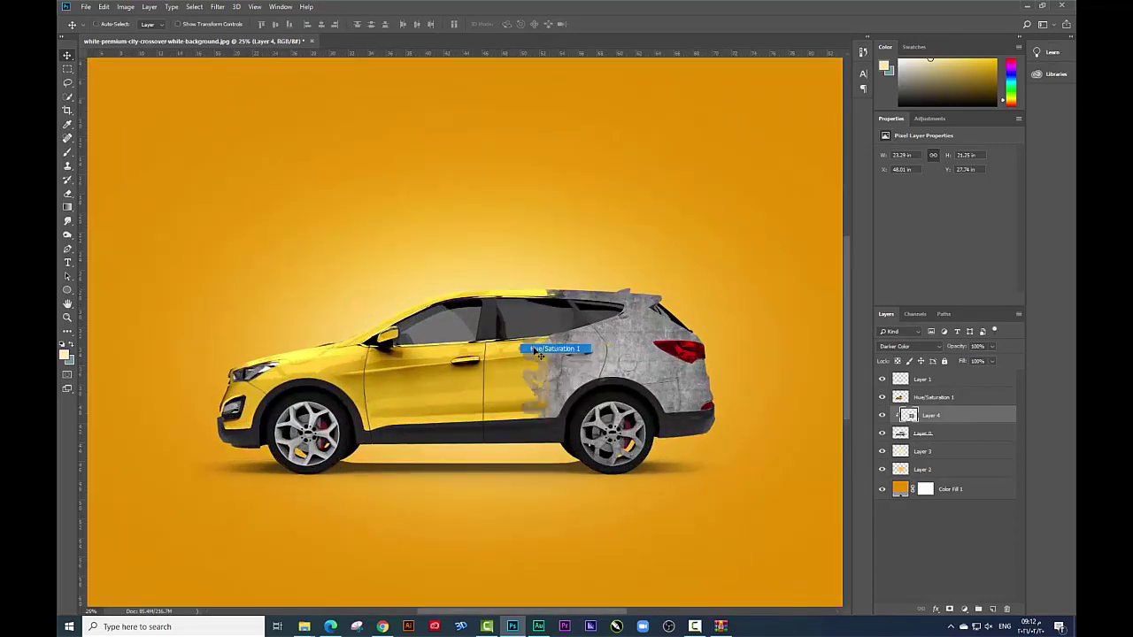
click(552, 362)
drag(589, 353, 597, 373)
key(ctrl+minus)
key(ctrl+plus)
Apply Levels to the concrete: input white 213, midtone 0.57, output white 228.
key(ctrl+l)
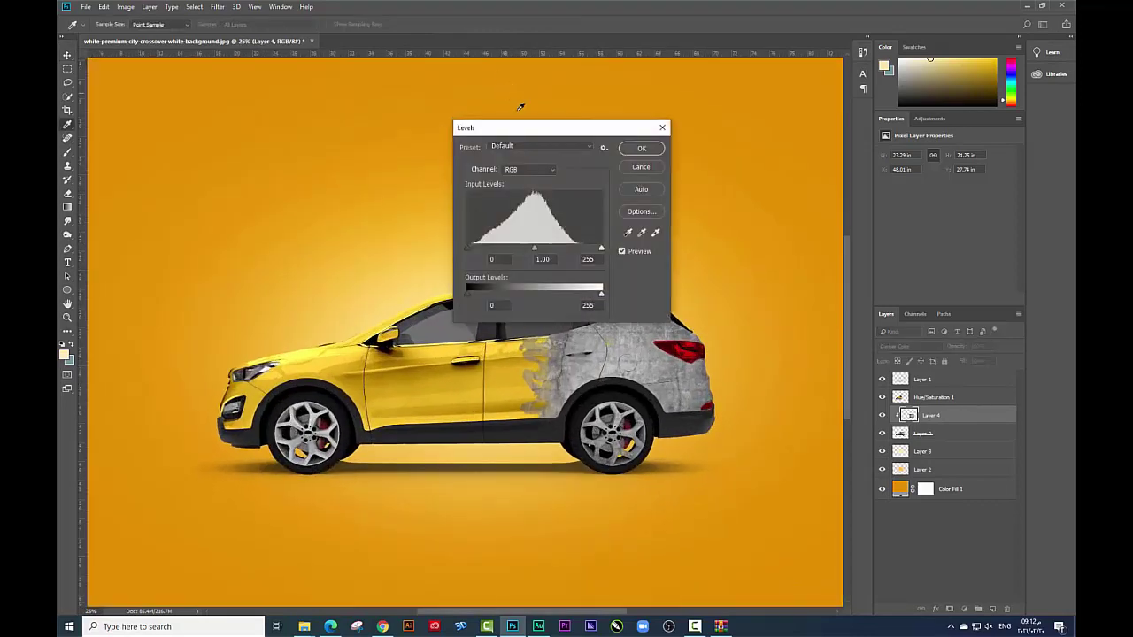
drag(522, 121, 736, 35)
mouse_move(688, 195)
mouse_down()
mouse_move(694, 203)
mouse_move(678, 204)
mouse_up()
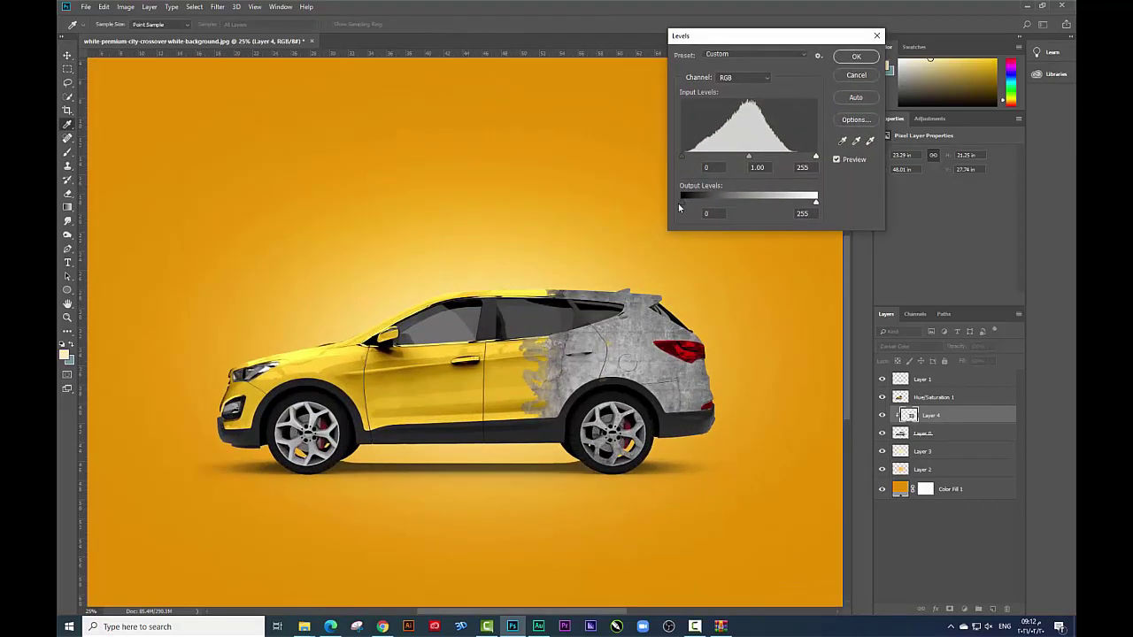
mouse_move(816, 201)
mouse_down()
mouse_move(783, 204)
mouse_move(802, 202)
mouse_up()
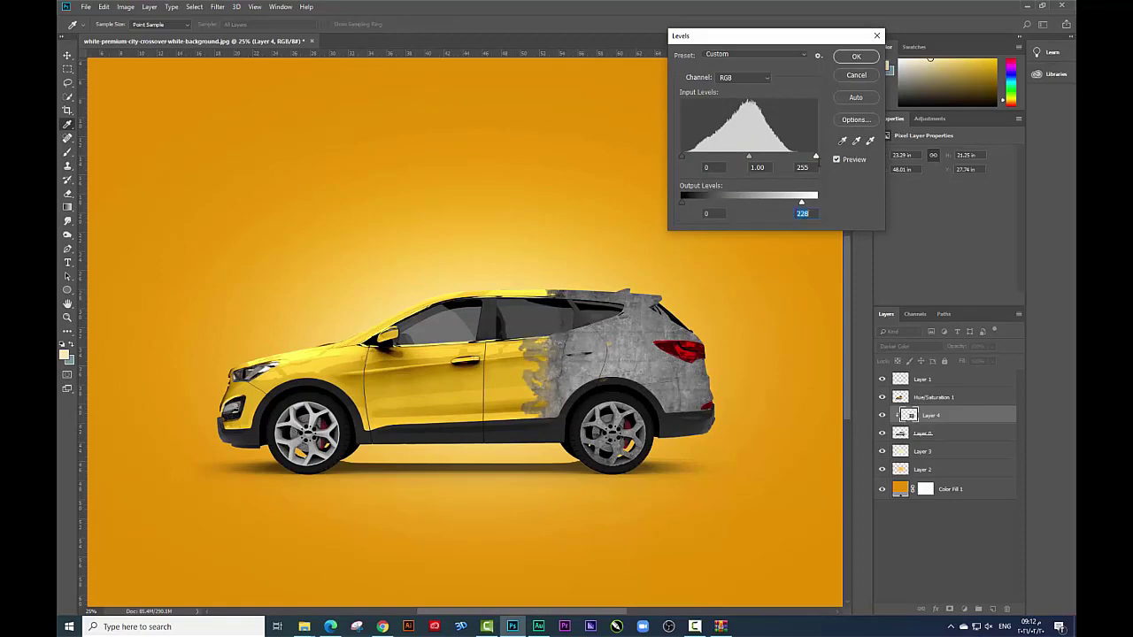
drag(815, 157, 760, 160)
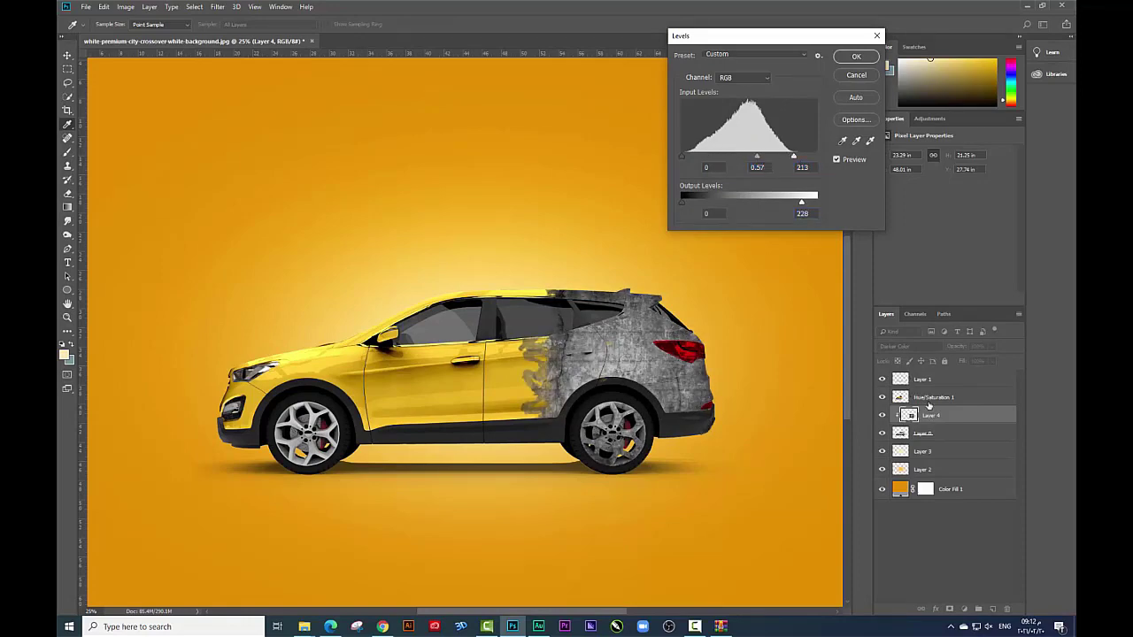
click(855, 62)
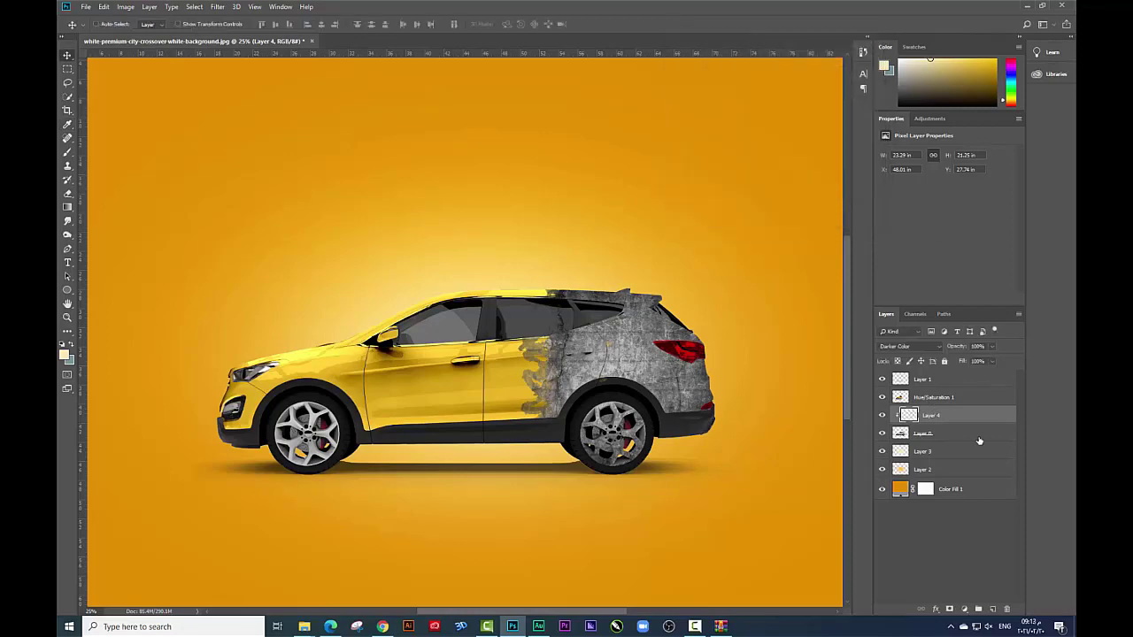
Split Layer 4's Blend If sliders to This Layer 41, Underlying 142.
right_click(946, 420)
click(777, 255)
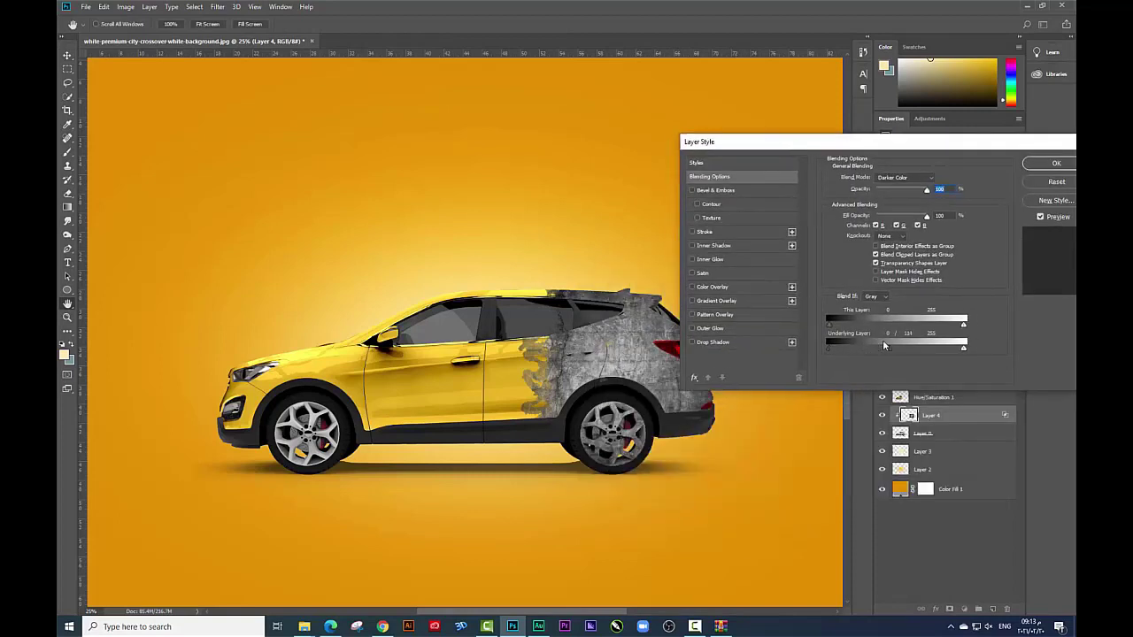
drag(855, 326, 851, 324)
key(Return)
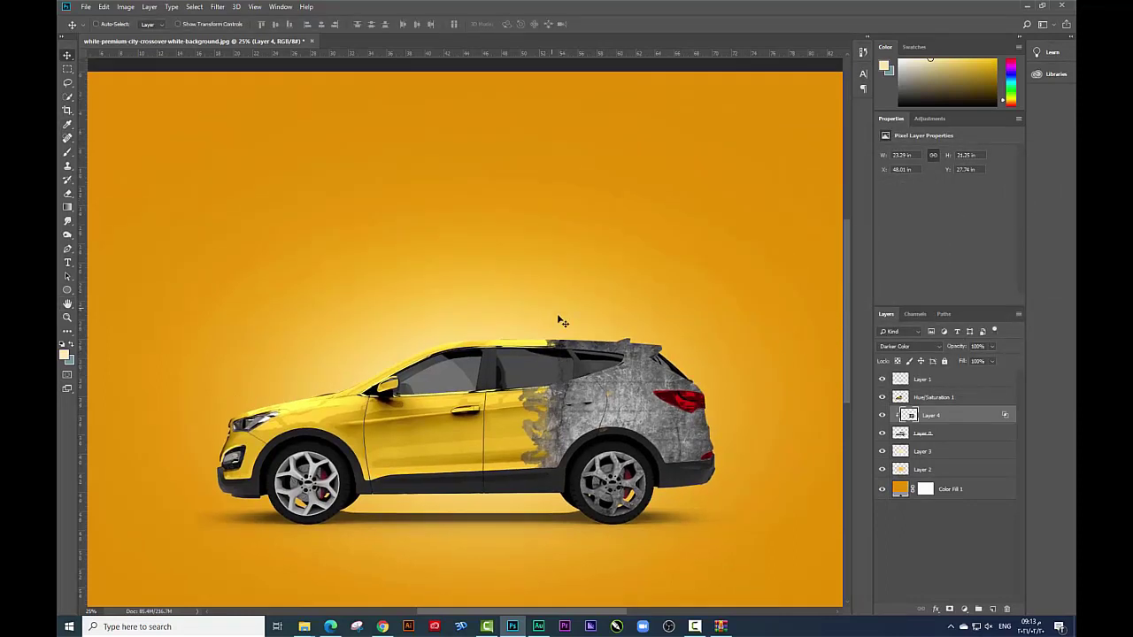
key(alt+Tab)
Place the istockphoto smoke-heart image from the درس جديد folder into the poster, then delete it.
key(super+d)
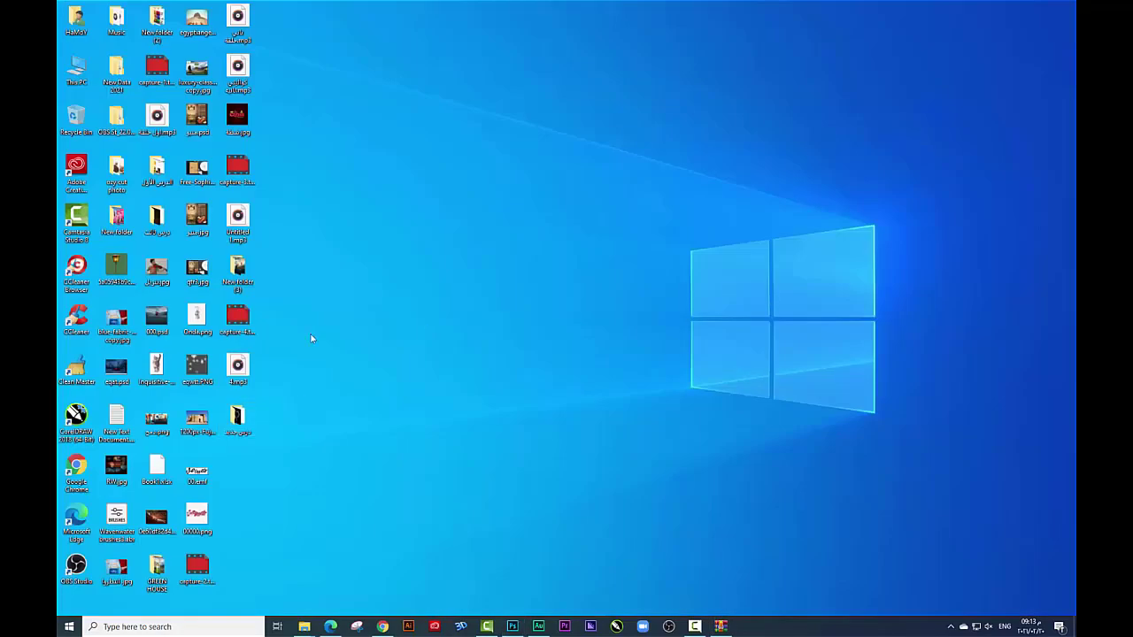
double_click(237, 418)
click(177, 133)
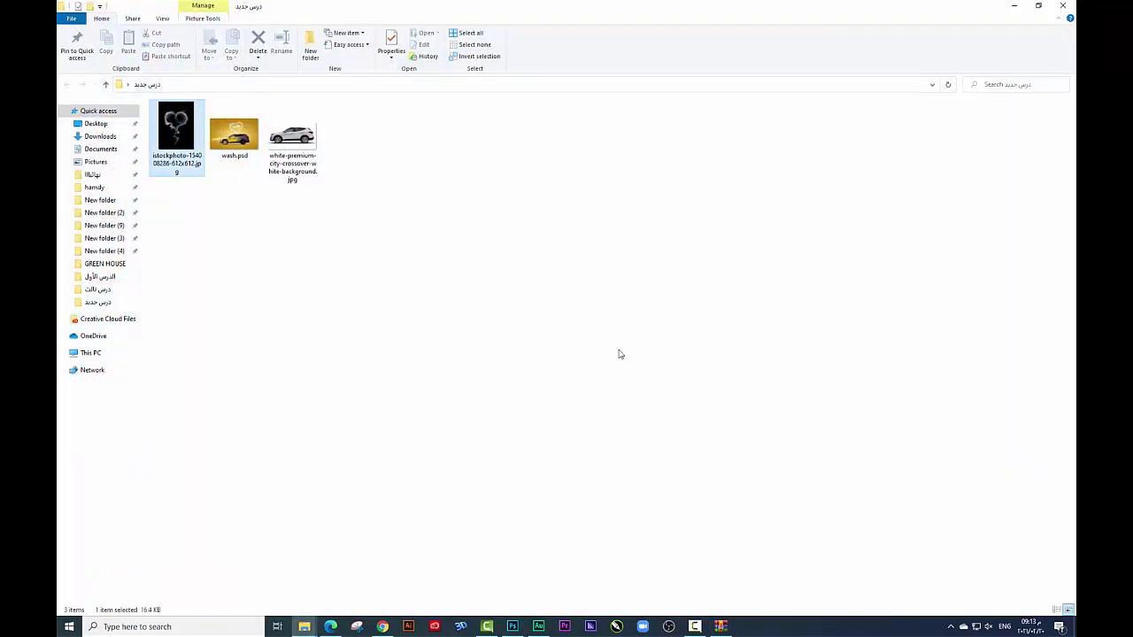
drag(628, 356, 540, 536)
drag(193, 144, 431, 418)
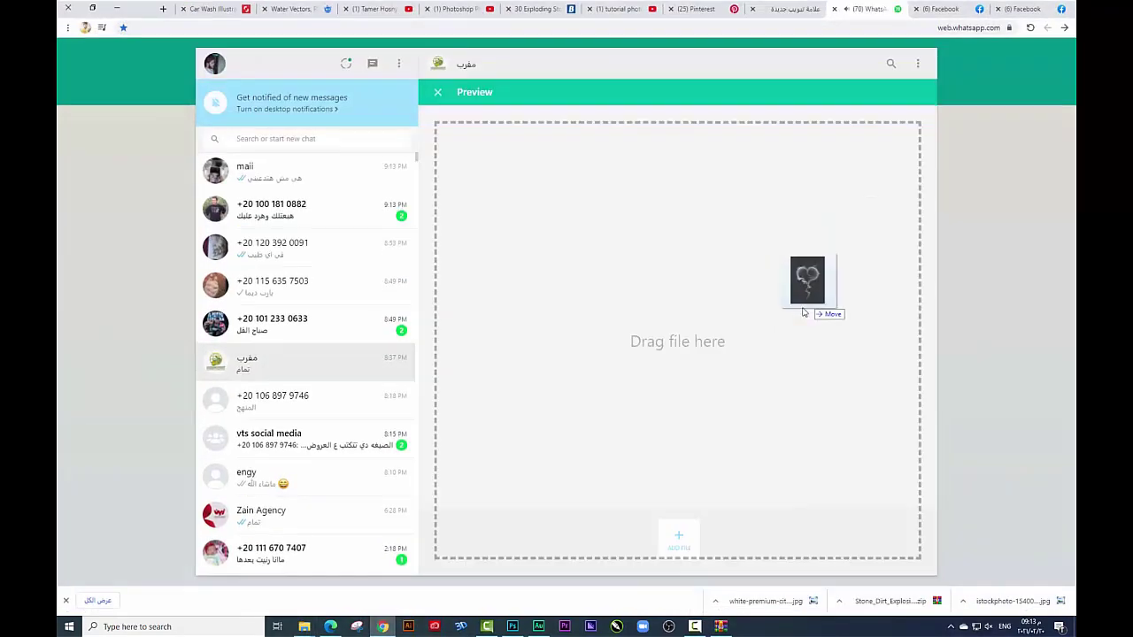
drag(431, 418, 804, 301)
drag(177, 134, 522, 623)
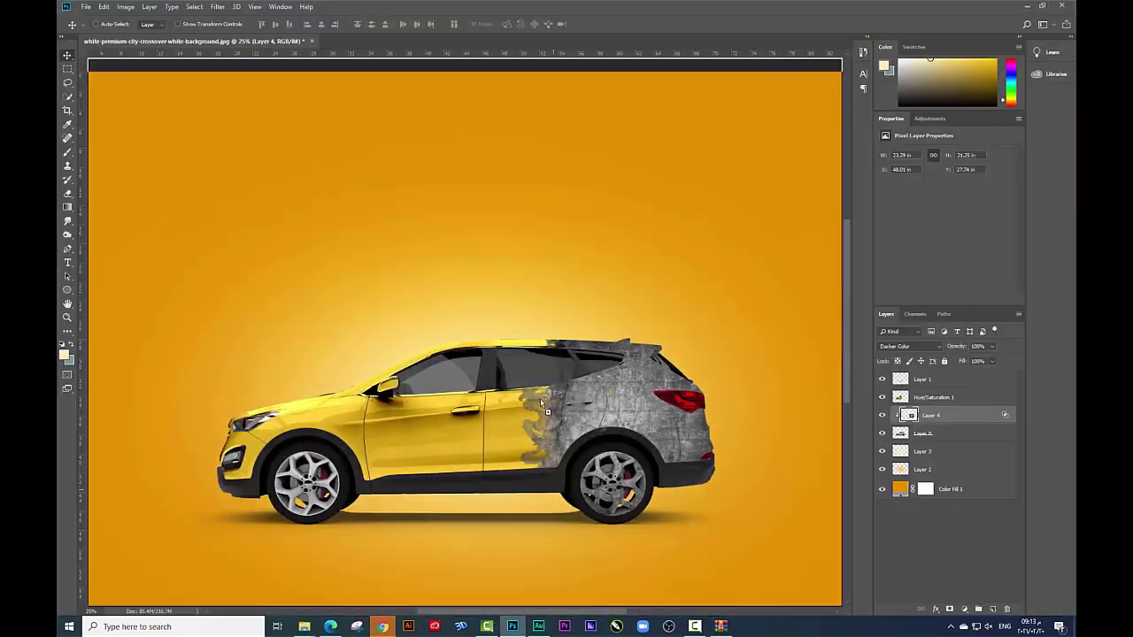
drag(522, 623, 462, 328)
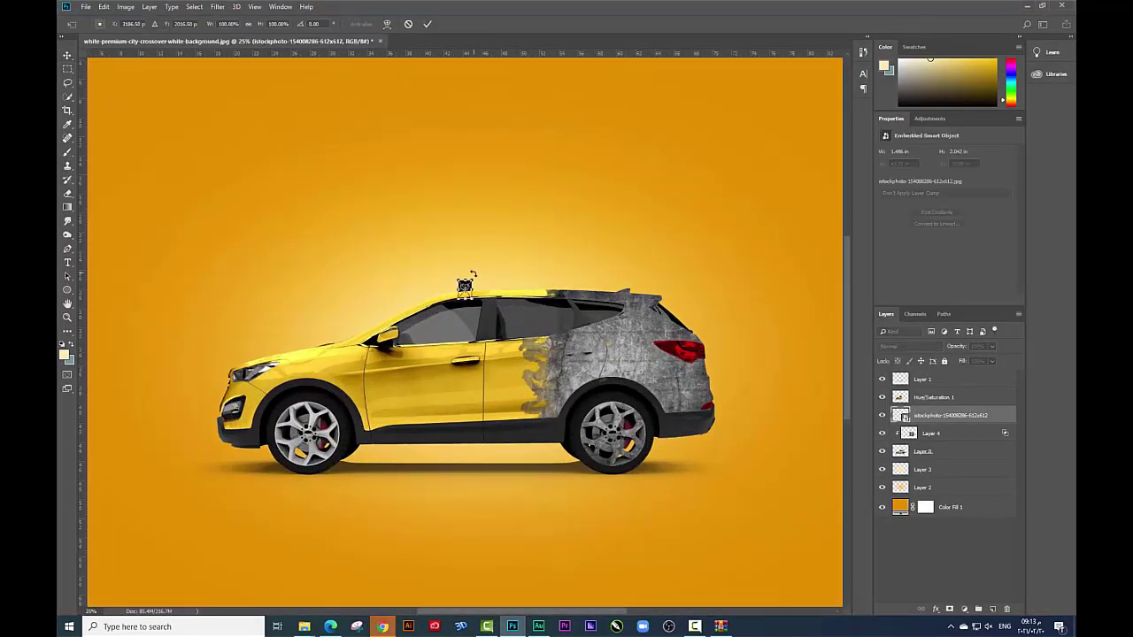
drag(503, 252, 534, 165)
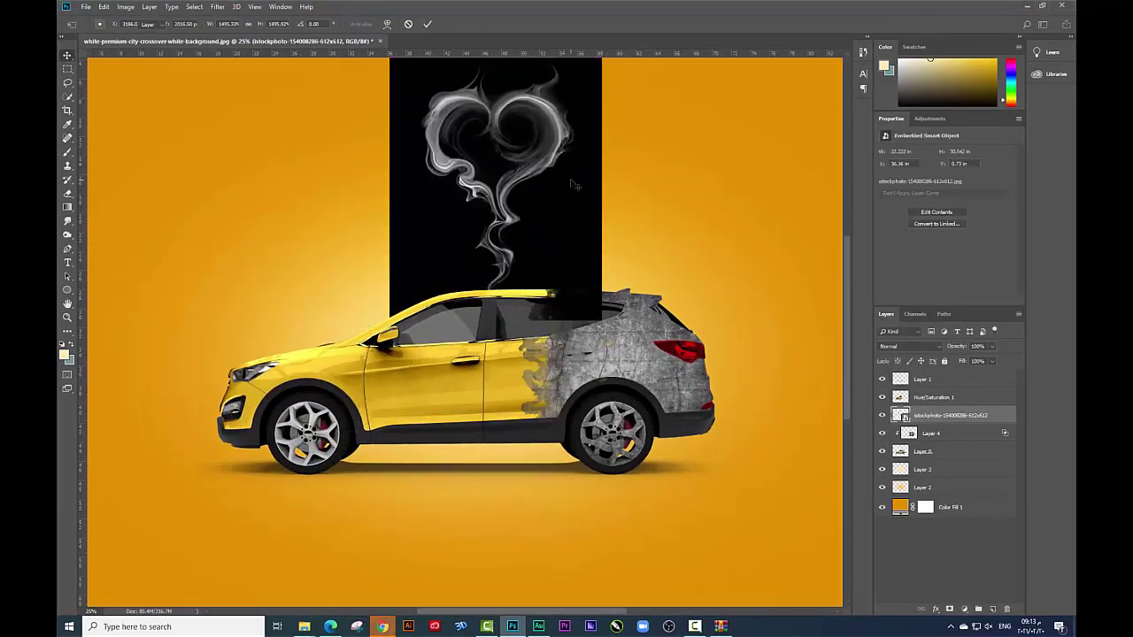
key(Return)
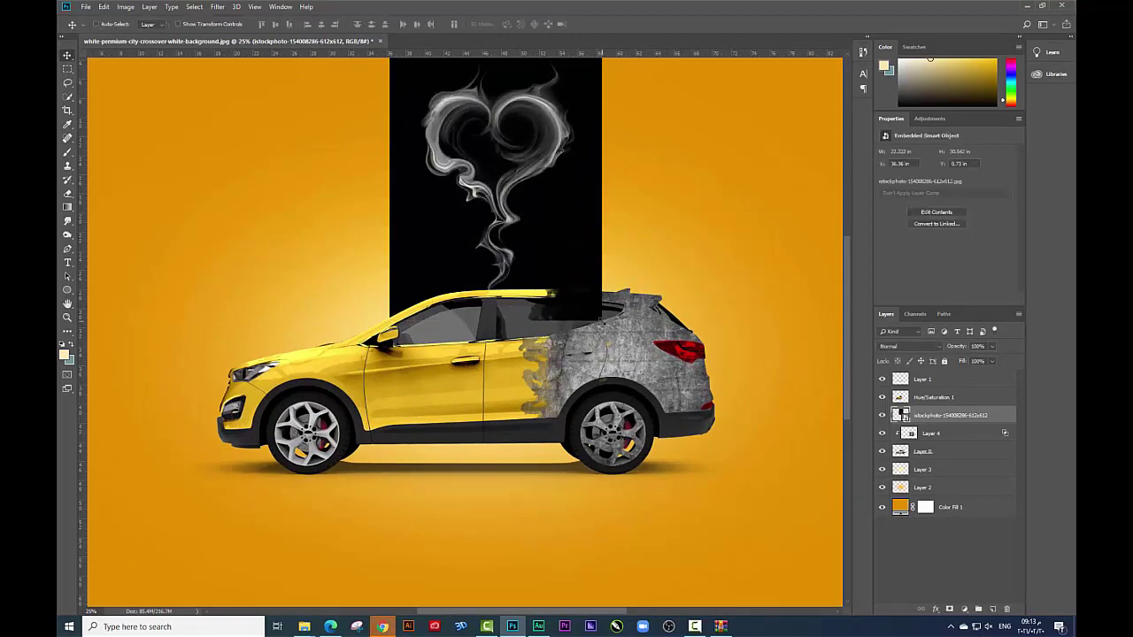
key(Delete)
Drag the smoke-heart photo from the folder onto the poster again.
key(alt+Tab)
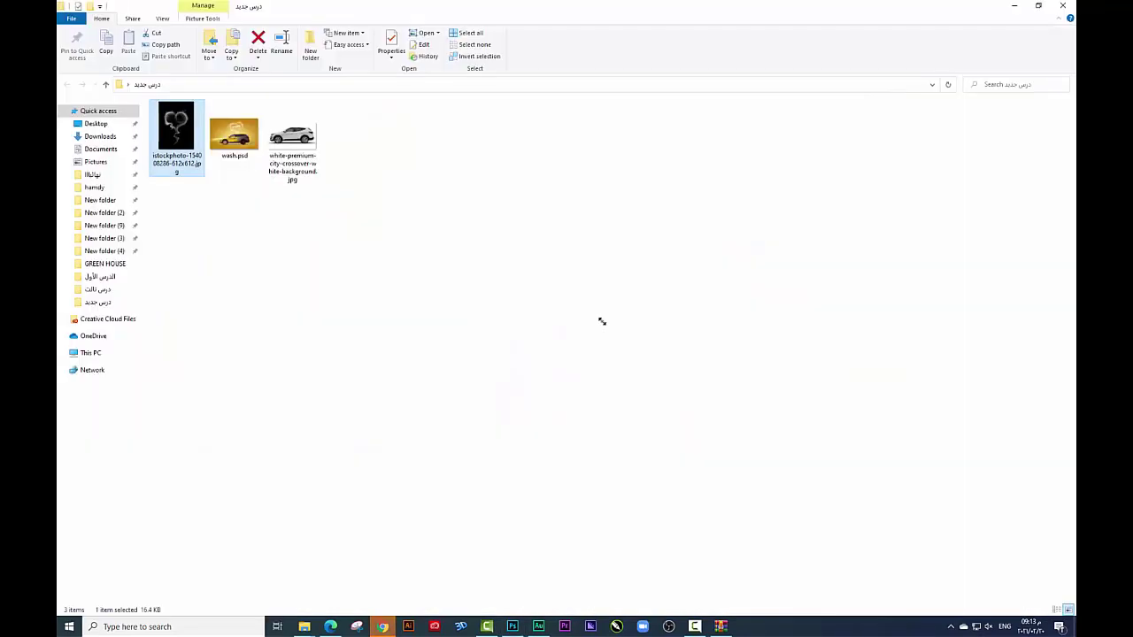
click(603, 324)
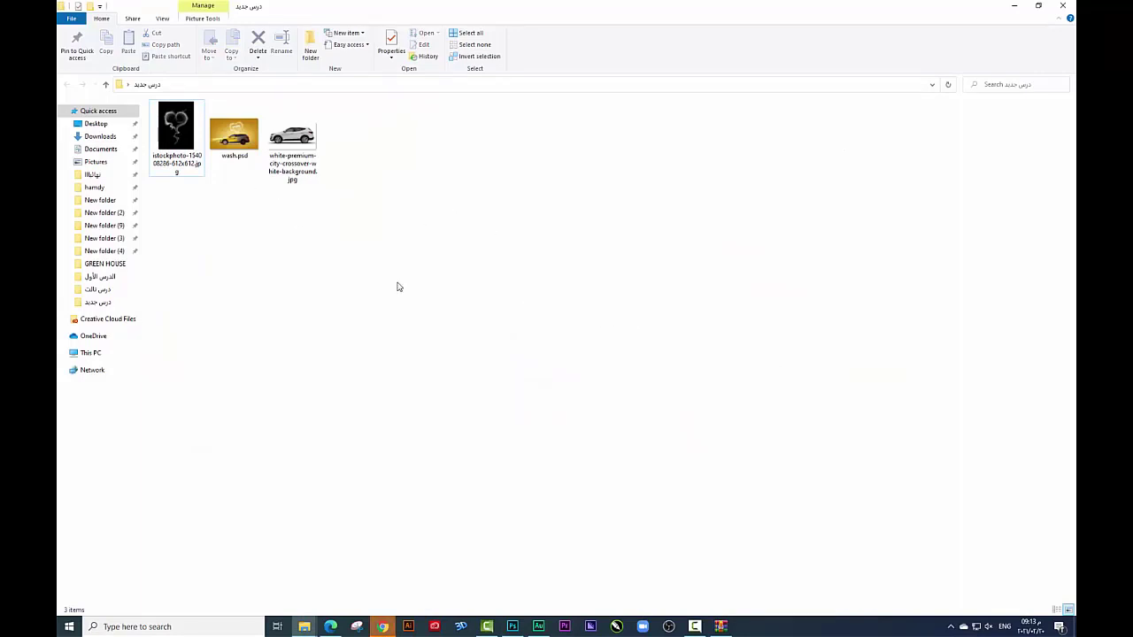
drag(176, 133, 549, 537)
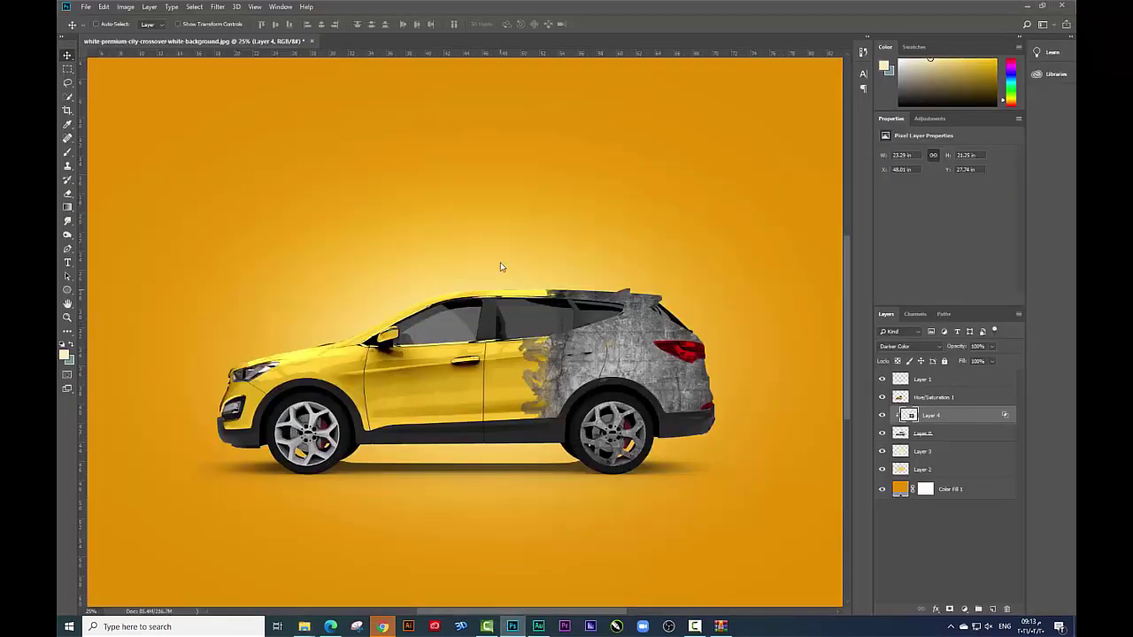
drag(548, 537, 500, 261)
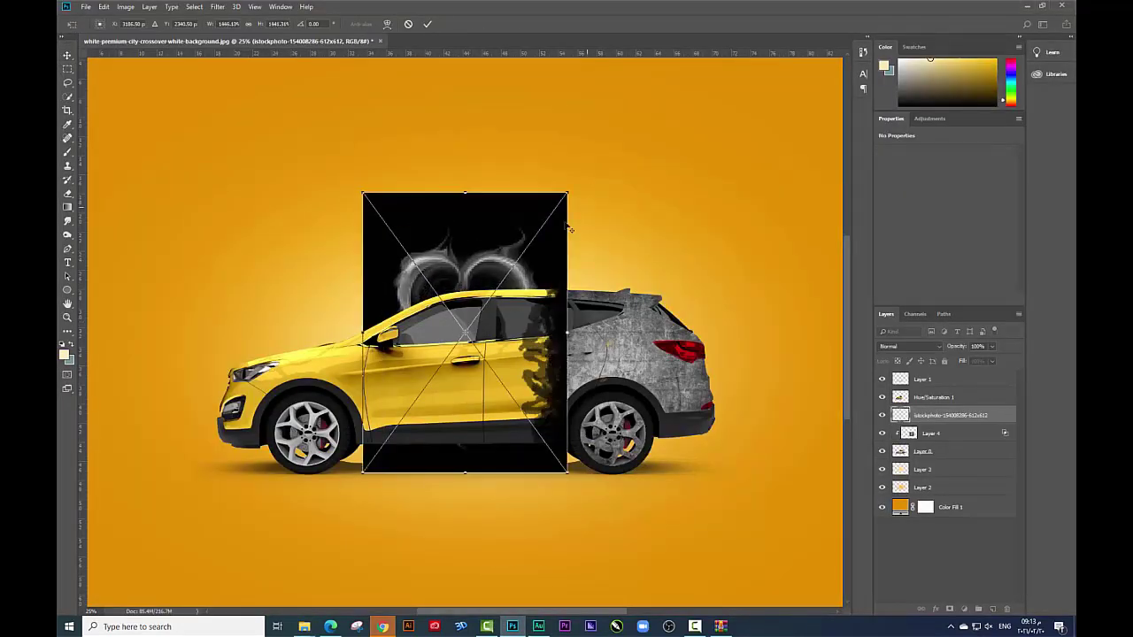
Set the smoke heart to Screen blend mode and enlarge and rotate it.
drag(465, 330, 506, 189)
key(Return)
click(894, 346)
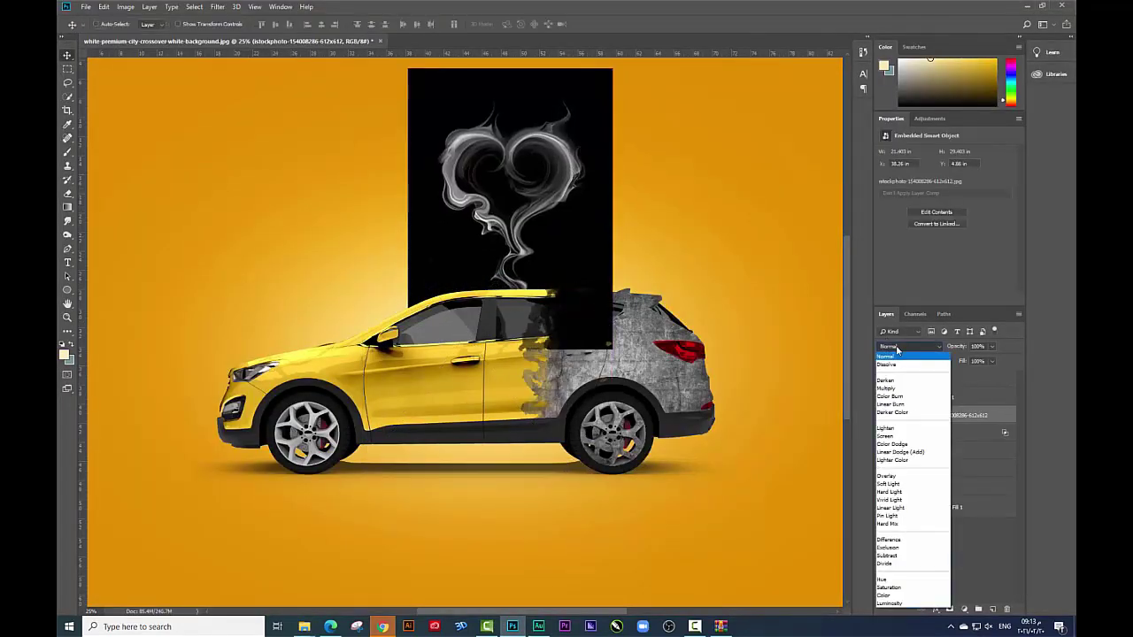
click(898, 434)
key(ctrl+minus)
key(ctrl+t)
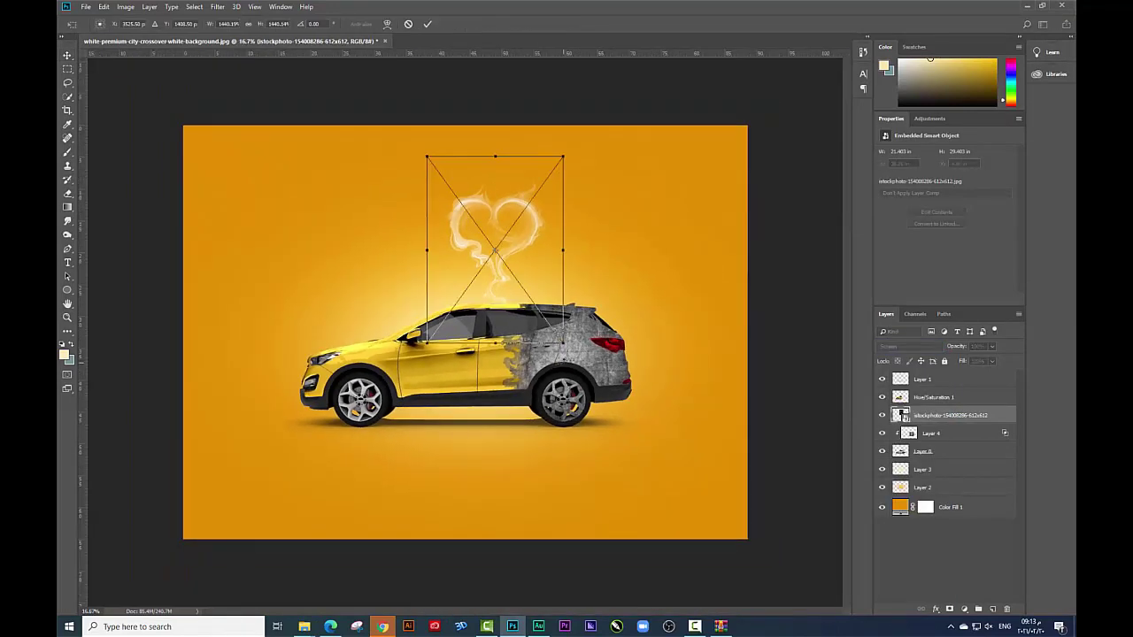
drag(595, 151, 492, 272)
key(Return)
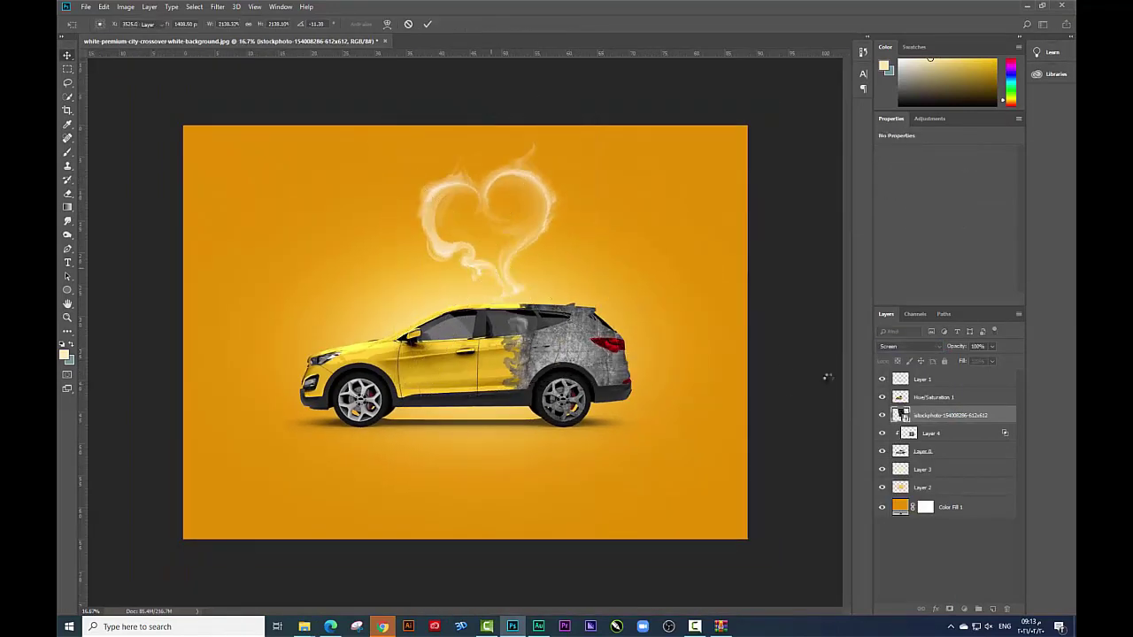
Move the smoke layer below the car layers and position it above the roof.
drag(947, 415, 947, 460)
key(ctrl+t)
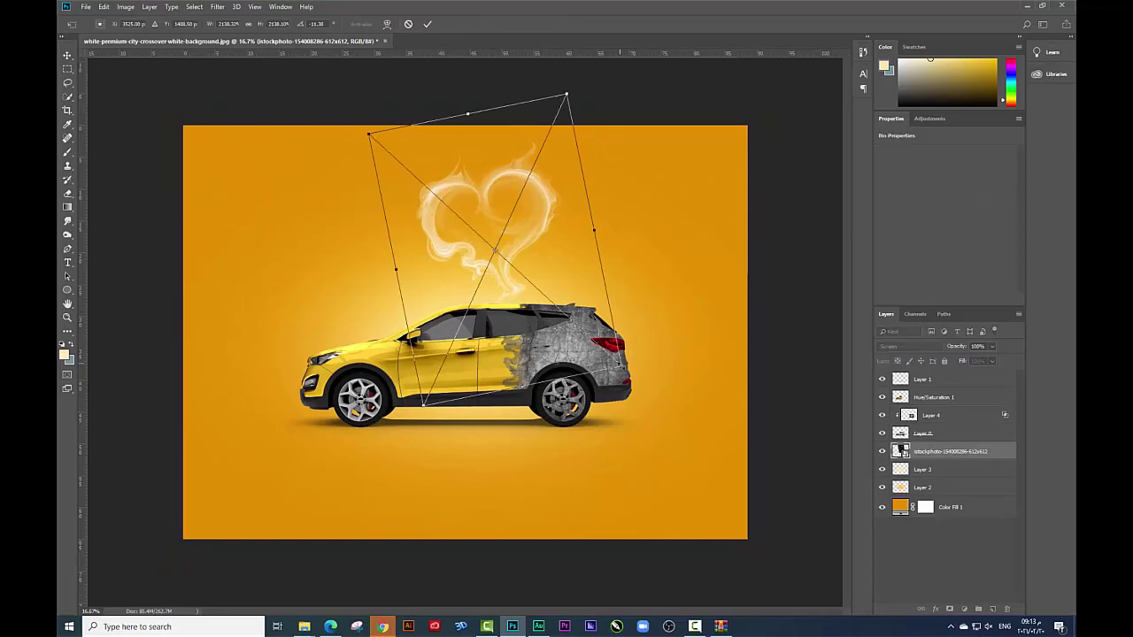
mouse_move(623, 367)
mouse_down()
mouse_move(590, 311)
mouse_move(605, 304)
mouse_up()
key(Return)
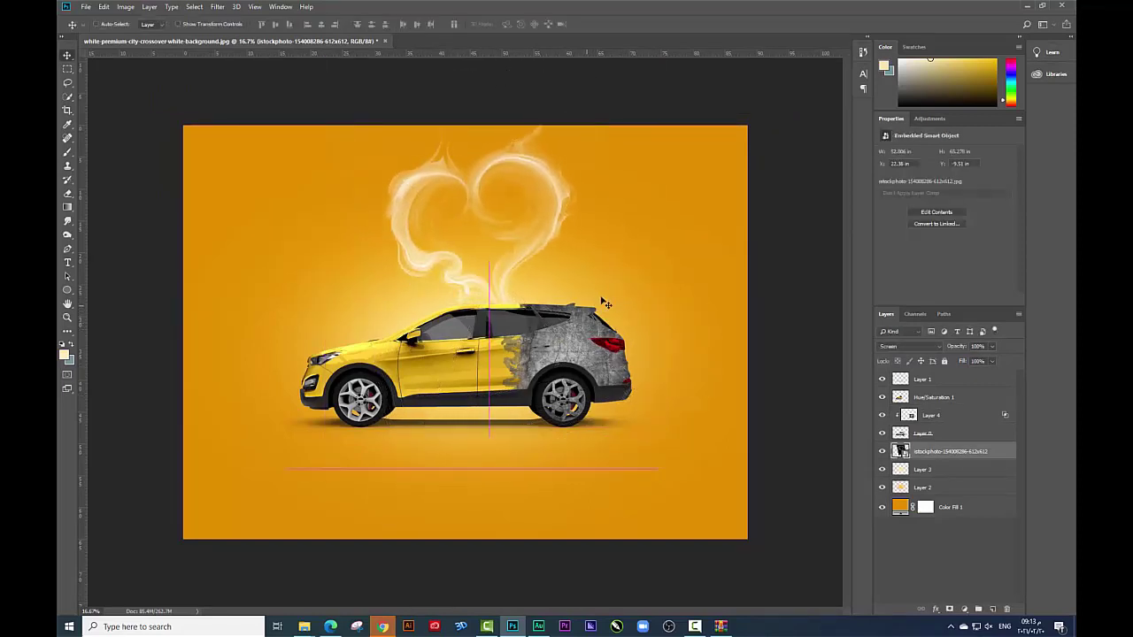
Select Layer 1 through Layer 2 and shift the car and smoke slightly lower.
key(ctrl+plus)
click(933, 382)
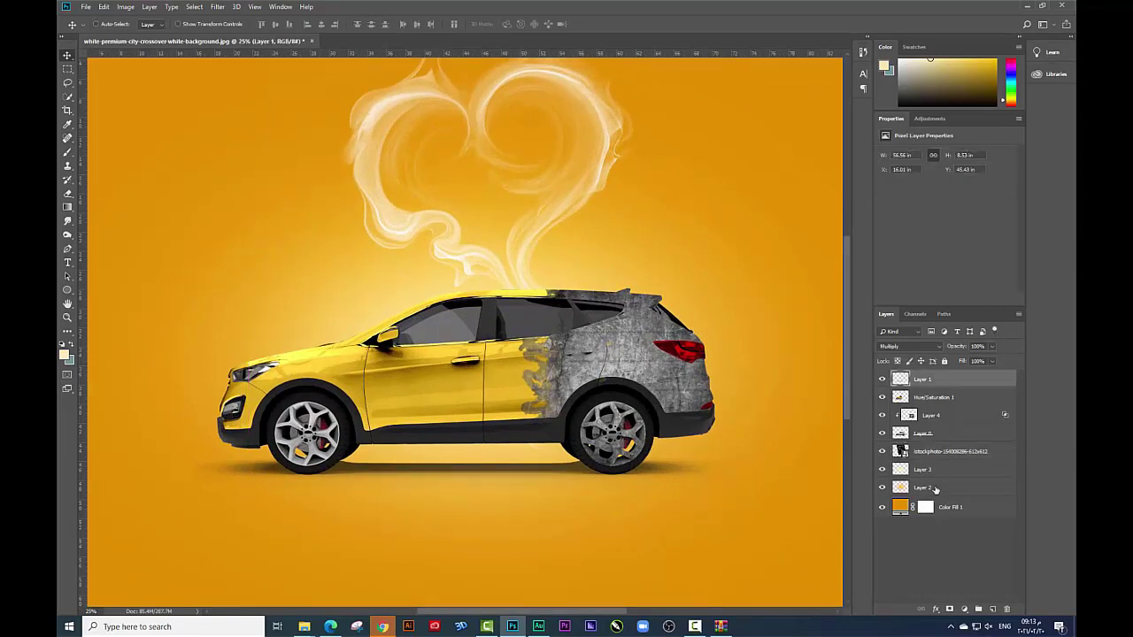
shift+click(925, 488)
key(ctrl+minus)
drag(623, 424, 621, 446)
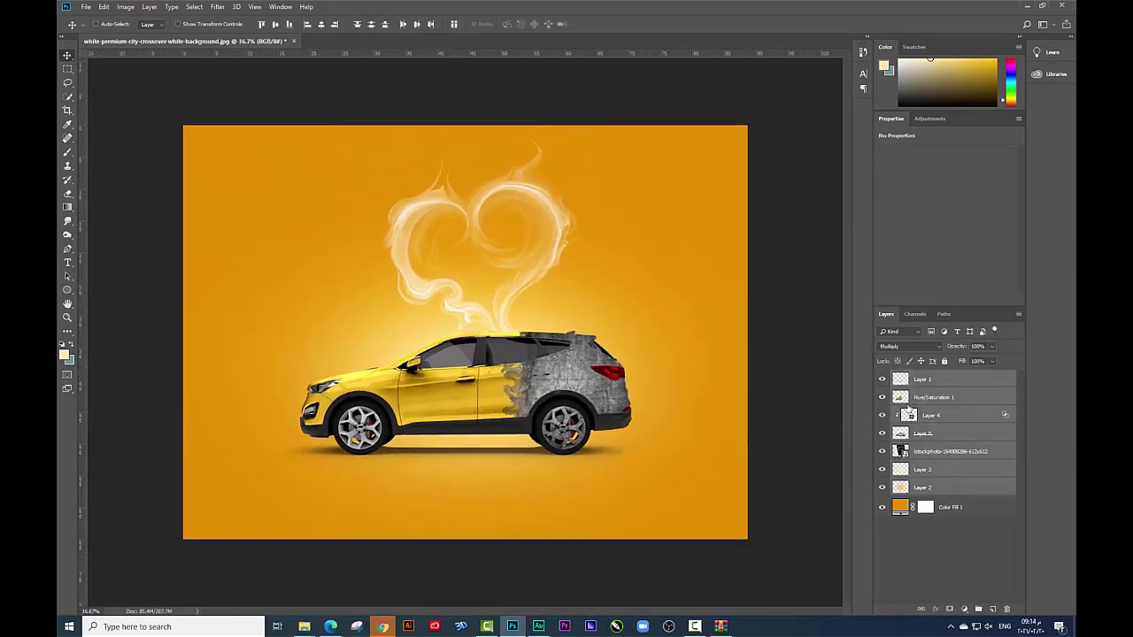
drag(761, 389, 761, 399)
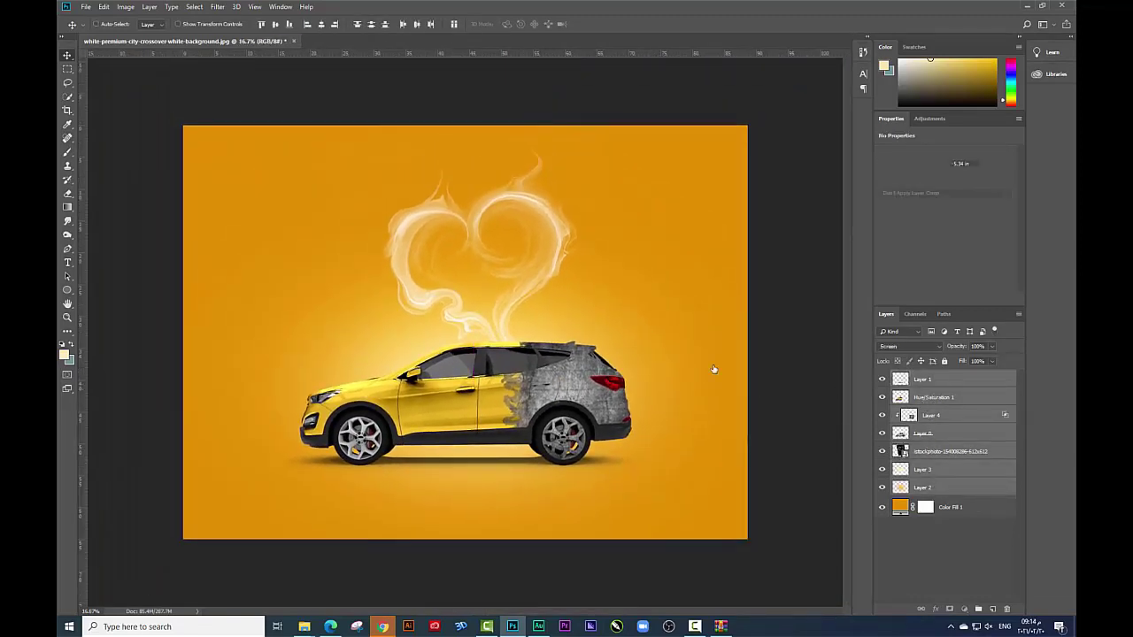
Stretch and tilt the smoke heart upward from its top-right corner.
drag(713, 369, 707, 296)
key(ctrl+t)
mouse_move(740, 261)
mouse_down()
mouse_move(617, 109)
mouse_move(721, 172)
mouse_up()
key(Return)
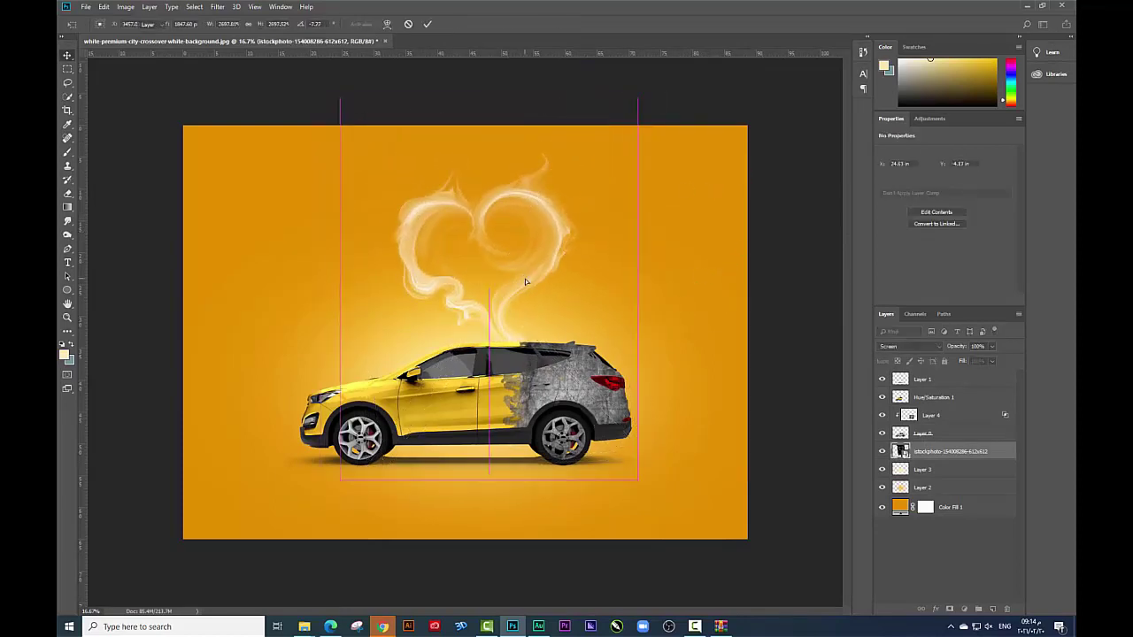
key(ctrl+plus)
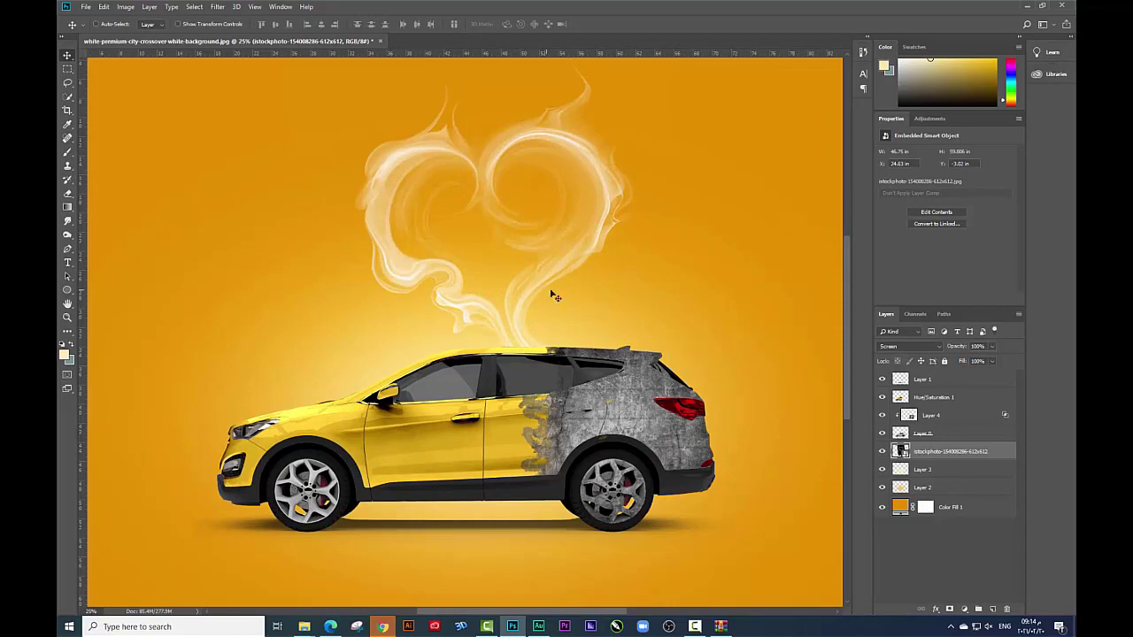
Set the Arabic headline 'بكل حب' in TS Kufidia semi Rounded with Middle Eastern layout.
click(701, 188)
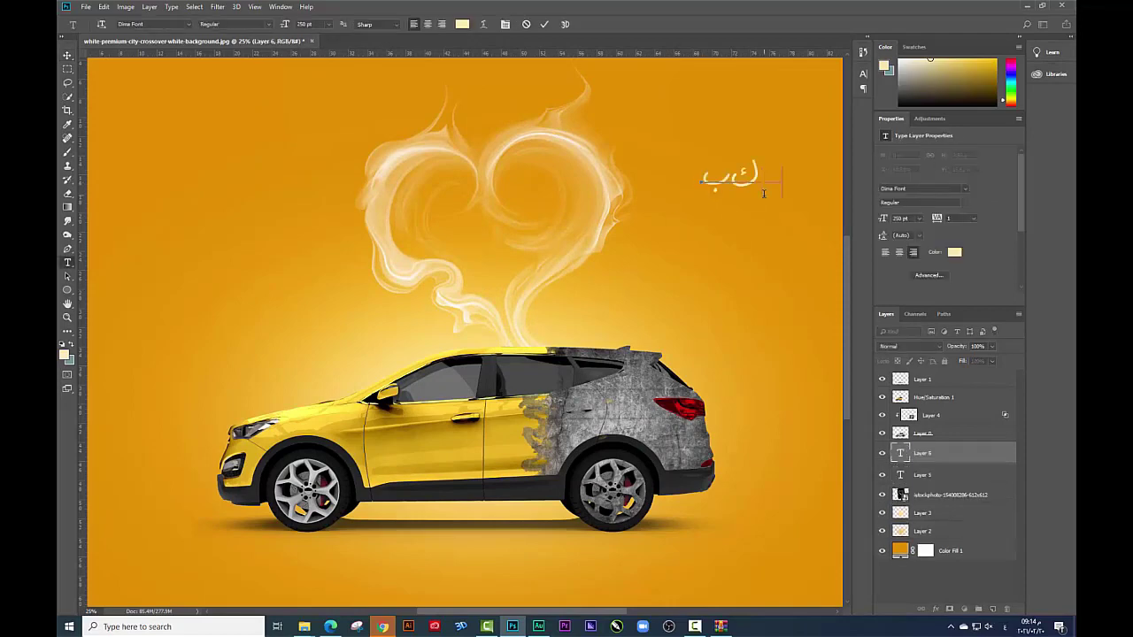
text(بح)
key(ctrl+a)
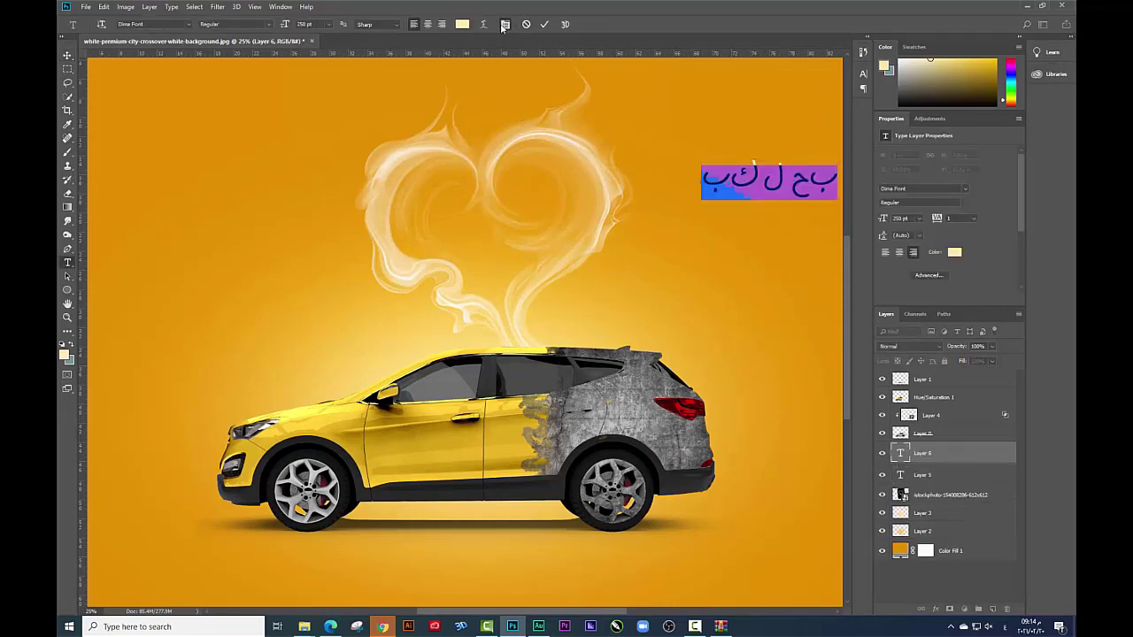
click(862, 73)
click(788, 69)
click(845, 69)
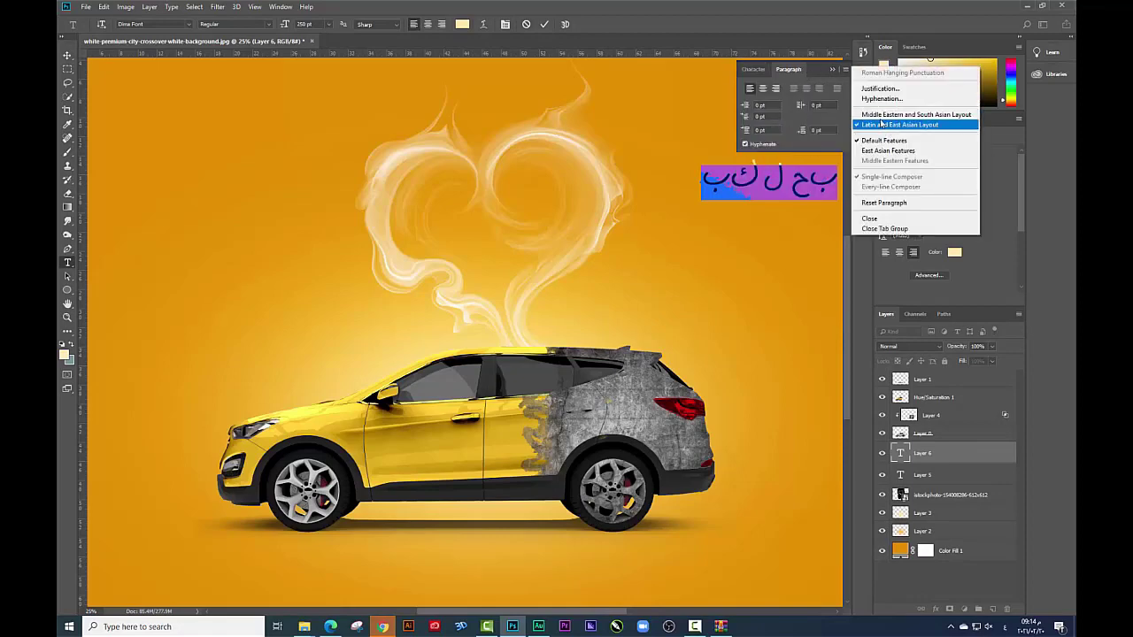
click(920, 113)
click(189, 25)
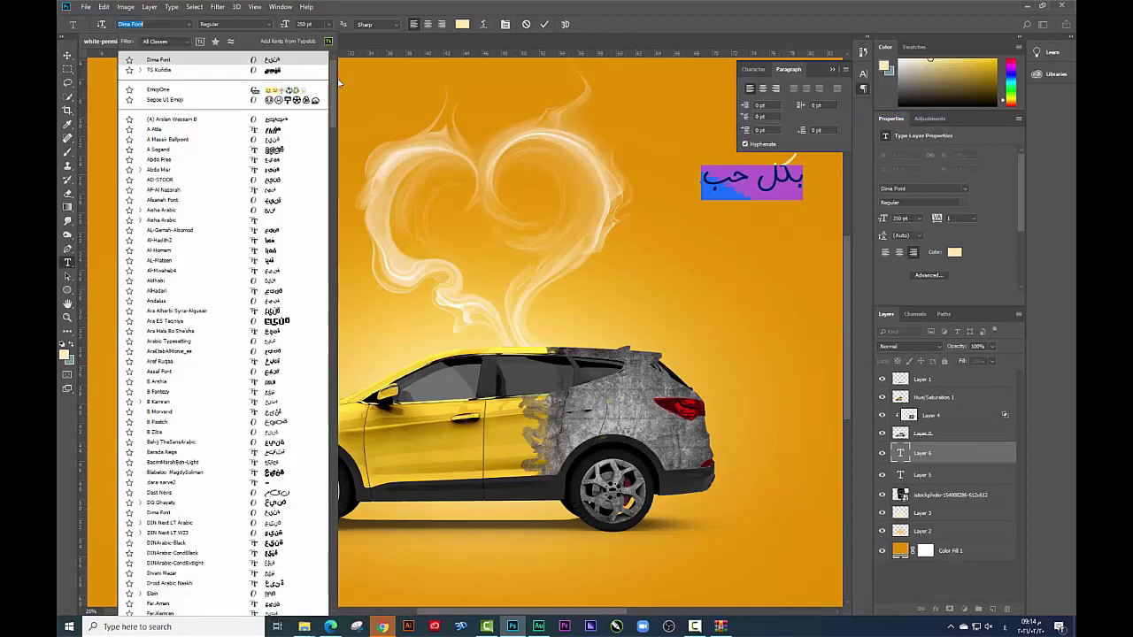
click(158, 69)
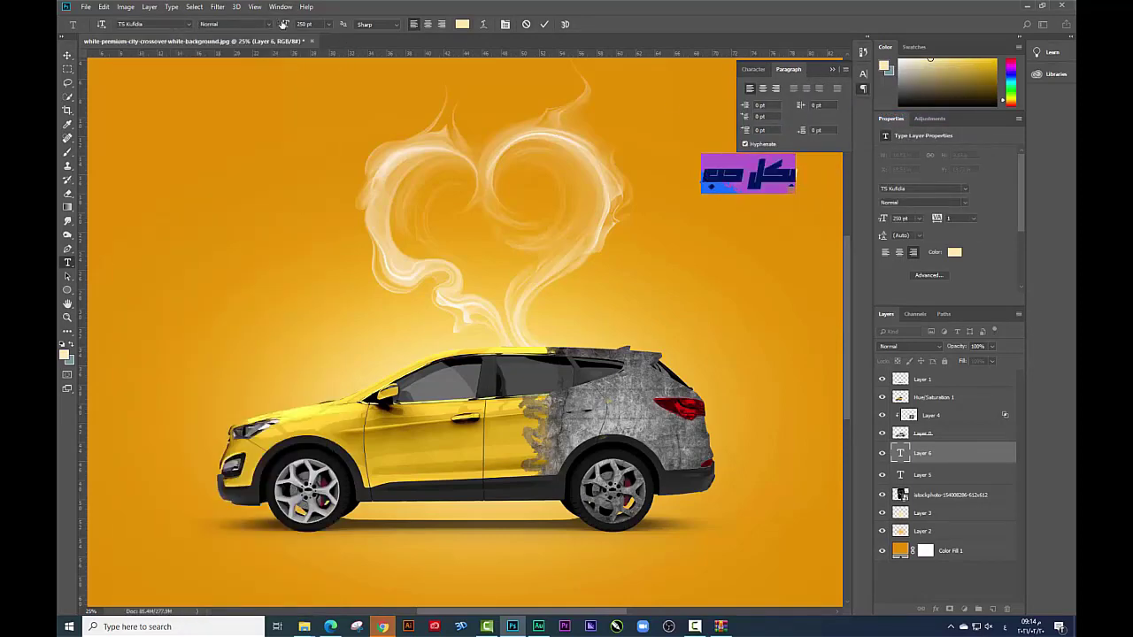
click(267, 25)
click(226, 42)
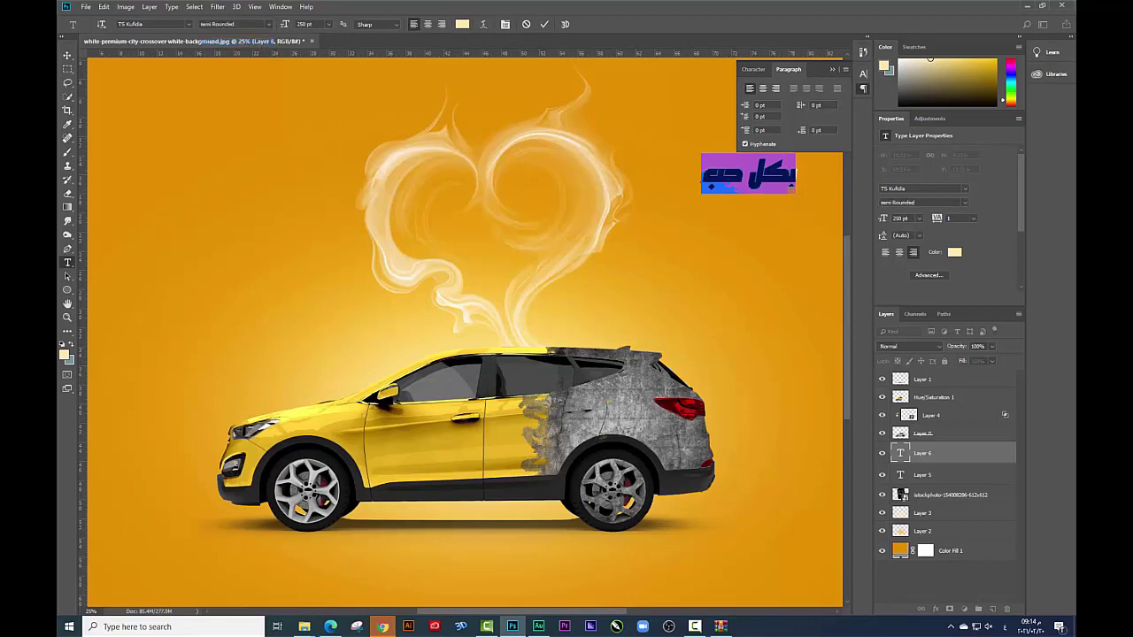
click(67, 55)
Move, enlarge and tilt the headline to fit inside the smoke heart.
key(ctrl+t)
drag(774, 211, 517, 248)
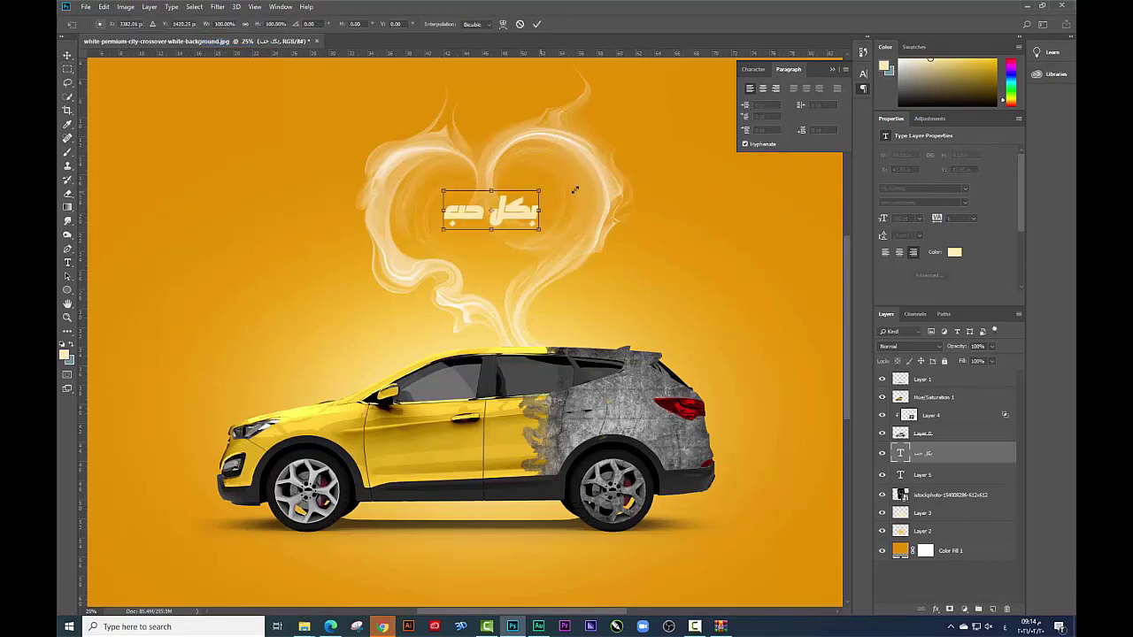
mouse_move(575, 190)
mouse_down()
mouse_move(577, 177)
mouse_move(577, 225)
mouse_move(541, 197)
mouse_move(535, 237)
mouse_up()
key(Return)
Duplicate the headline, retype it as 'هنرجعالك جديدة' and set it in Dima Font.
key(t)
double_click(532, 235)
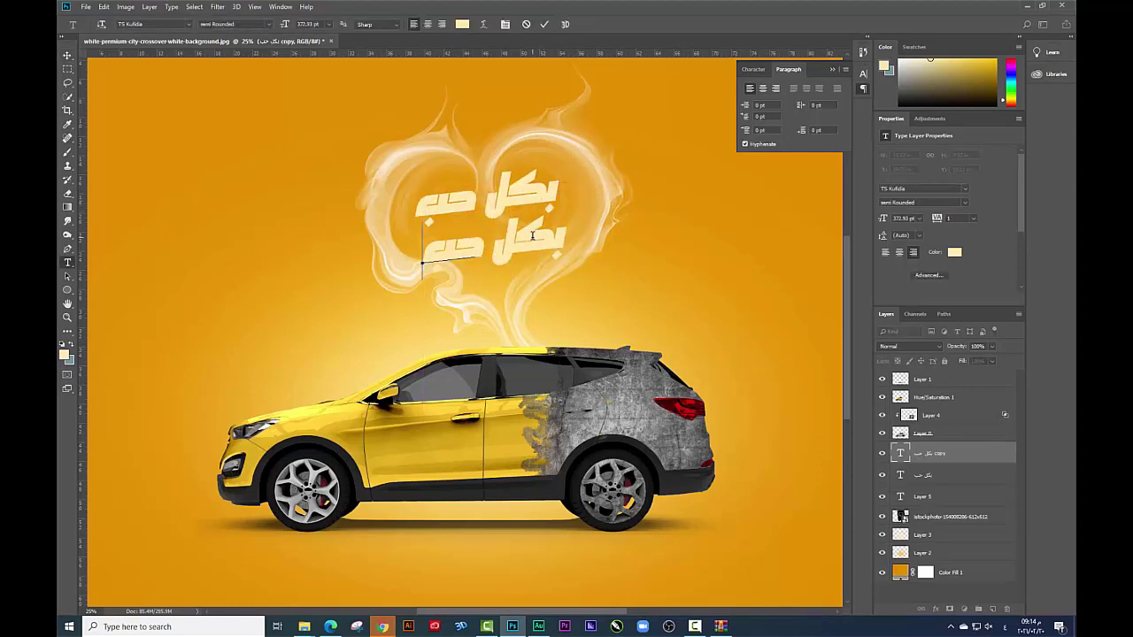
key(ctrl+a)
text(هنرجعالك جديدة)
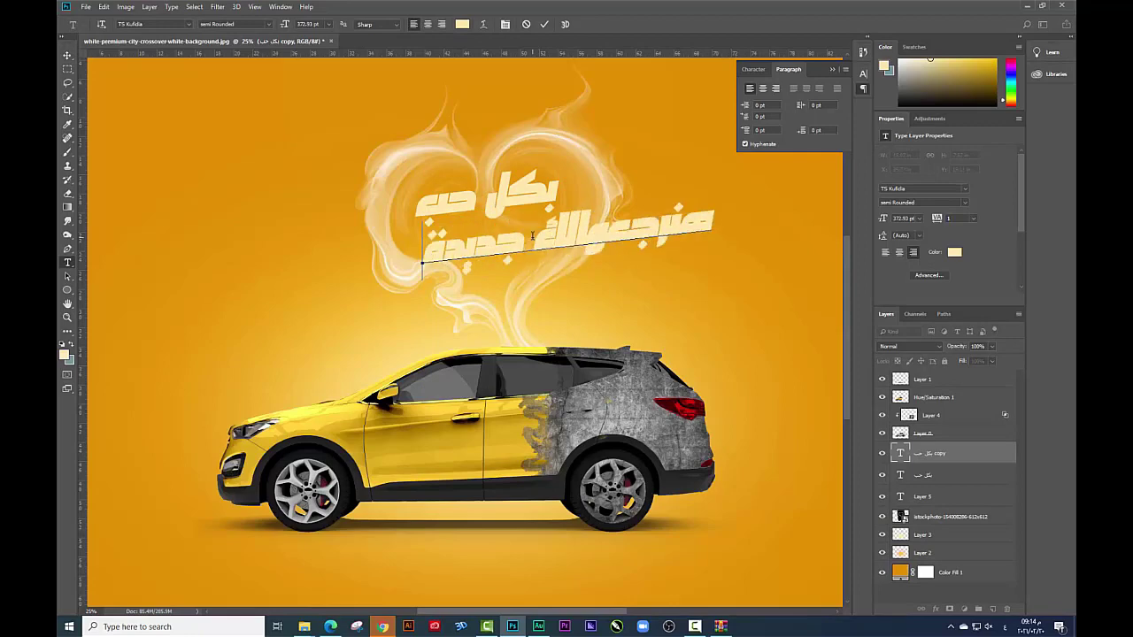
click(67, 55)
key(ctrl+a)
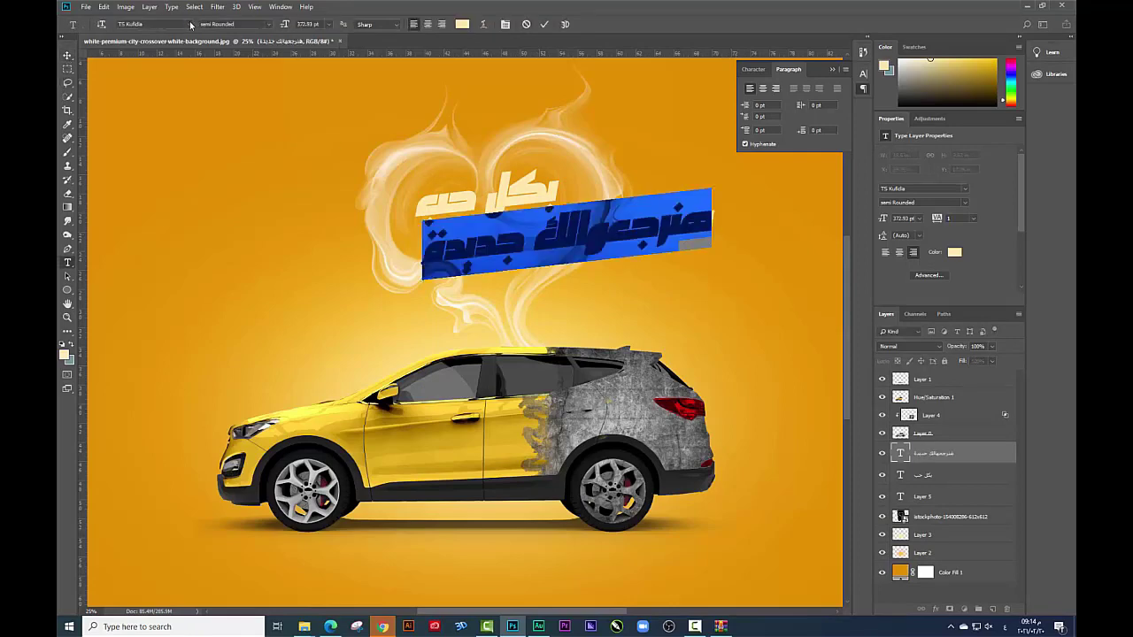
click(188, 24)
click(279, 71)
key(ctrl+Return)
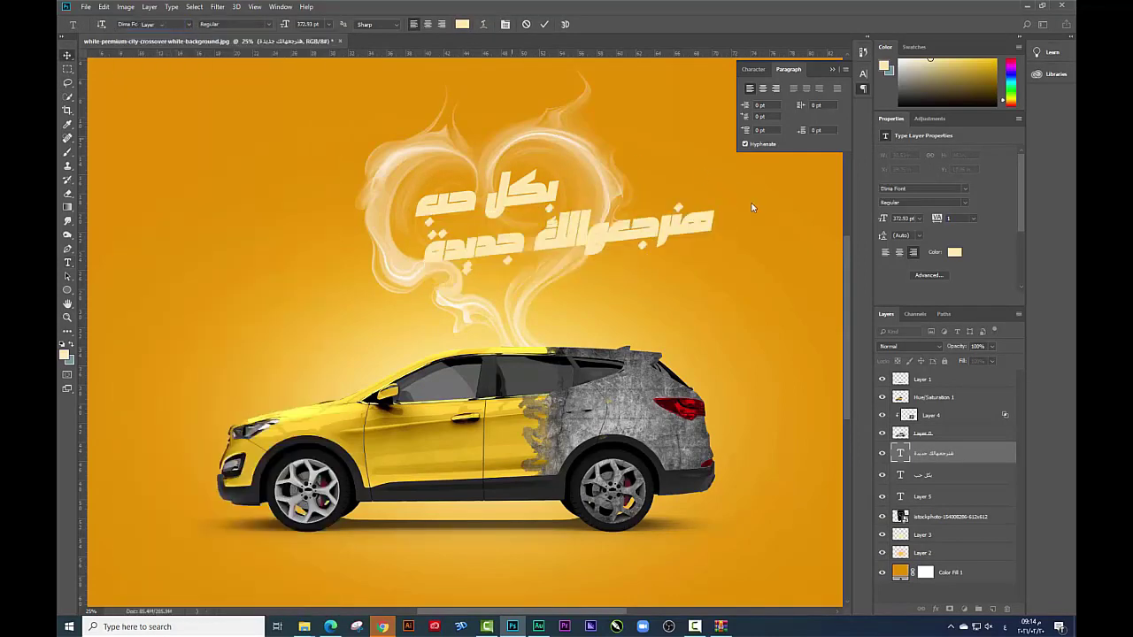
Shrink the second line to sit beneath the headline.
key(ctrl+t)
mouse_move(726, 287)
mouse_down()
mouse_move(624, 248)
mouse_move(565, 234)
mouse_move(566, 252)
mouse_move(563, 243)
mouse_up()
key(Return)
key(ctrl+t)
key(Return)
Select both text lines, nudge them and scale them together inside the heart.
right_click(538, 203)
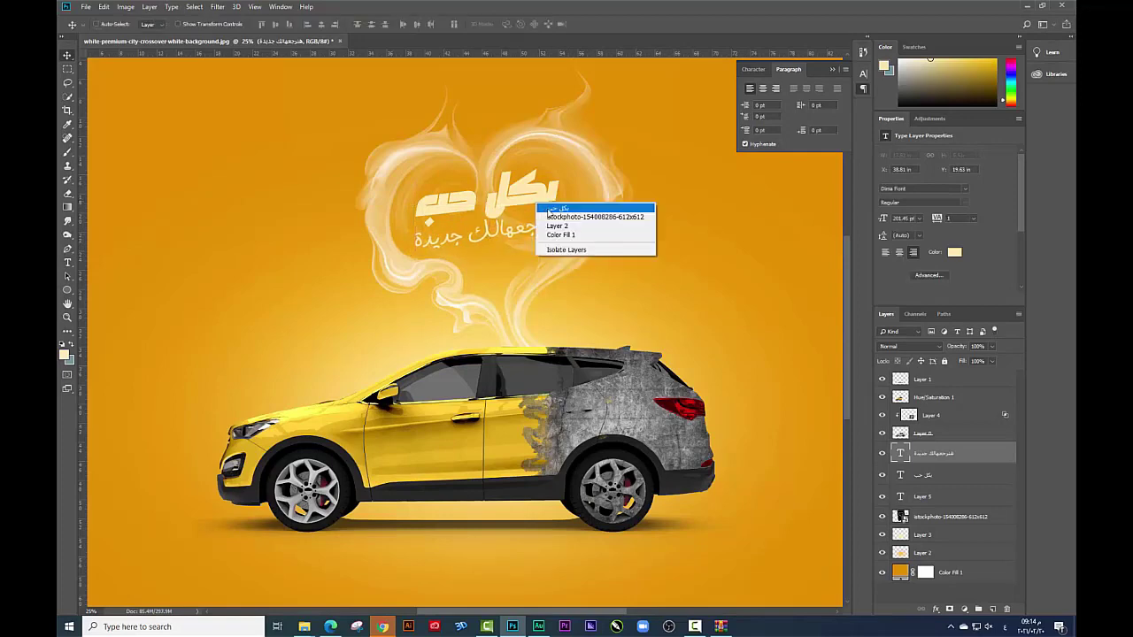
shift+click(567, 229)
drag(577, 198, 588, 161)
key(ctrl+t)
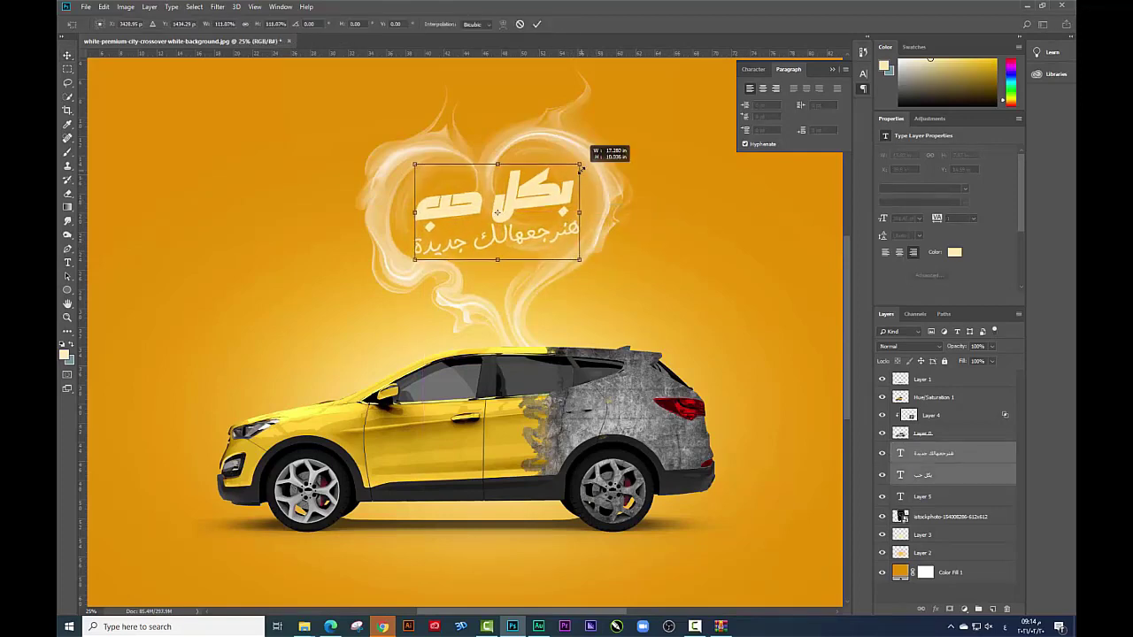
key(Return)
key(ctrl+minus)
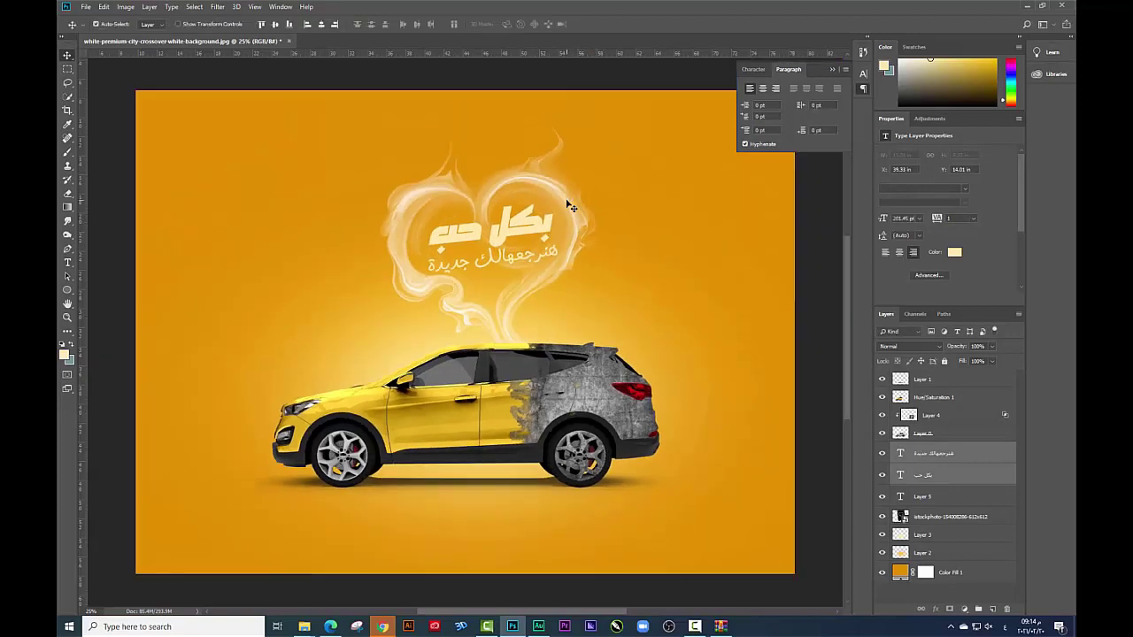
key(ctrl+plus)
key(ctrl+plus)
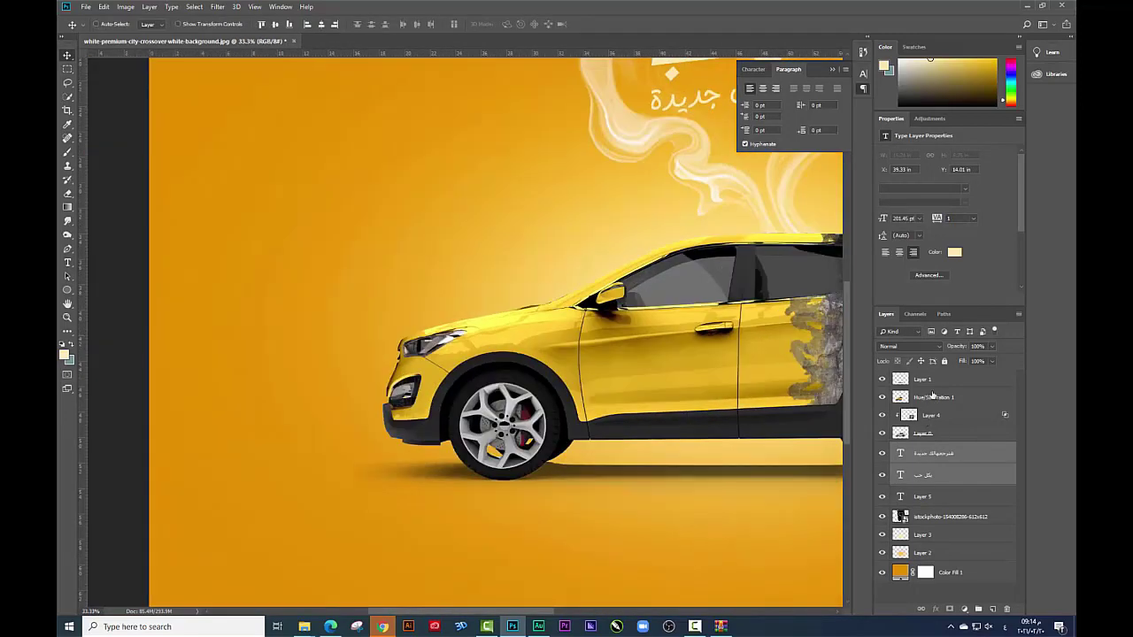
Draw the beam shape with the Pen, fill it on a new layer below Layer 1.
click(932, 397)
click(67, 249)
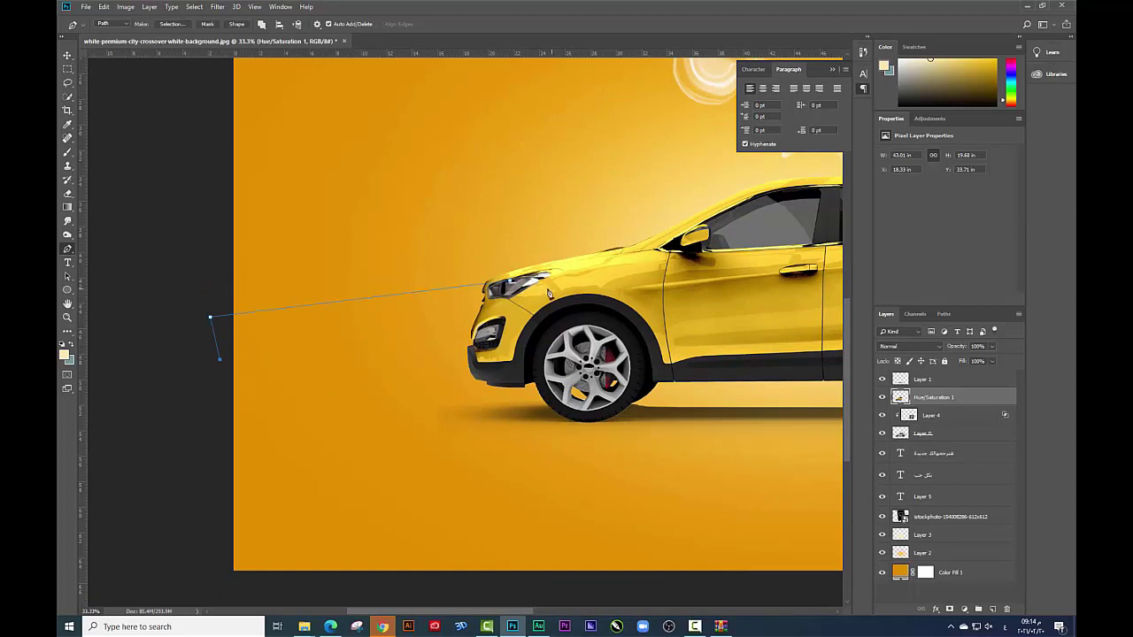
key(ctrl+Return)
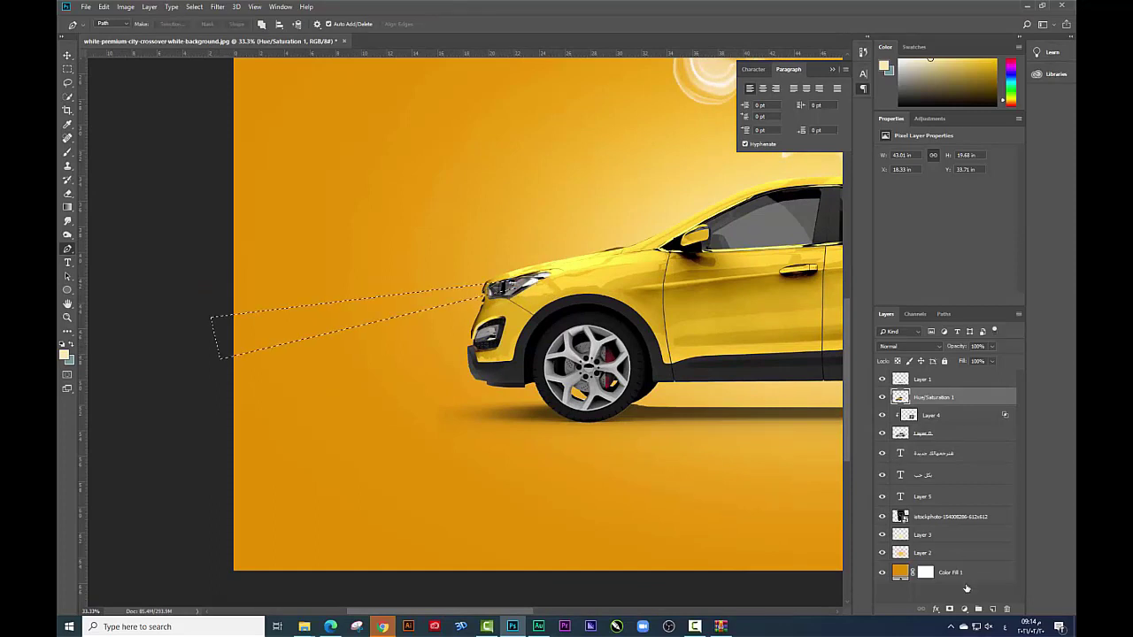
click(950, 572)
click(992, 609)
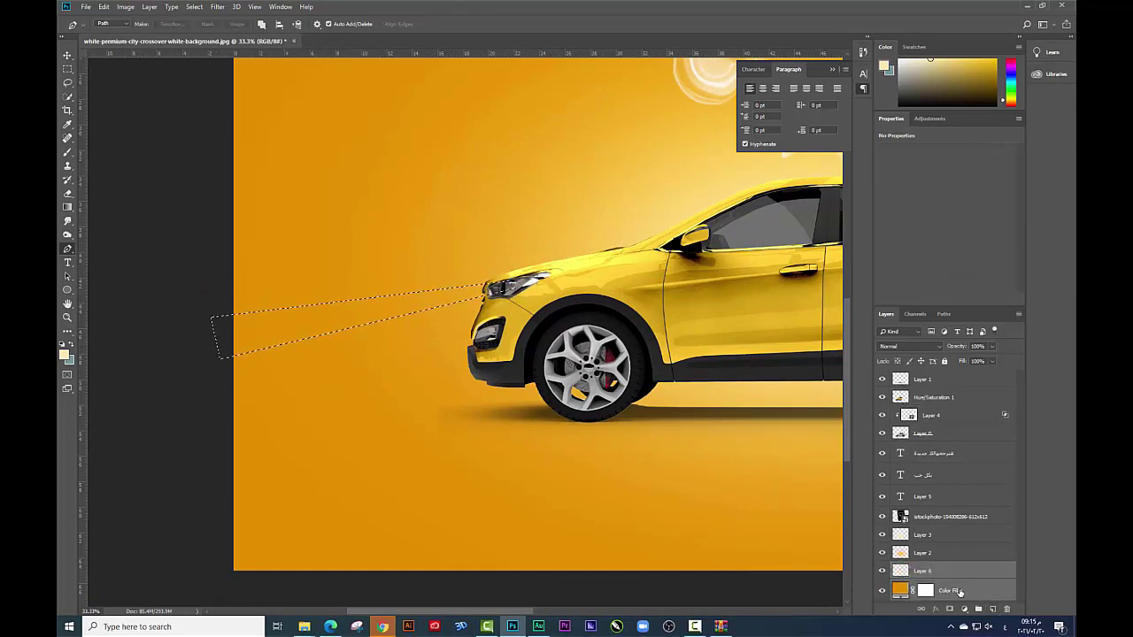
key(ctrl+d)
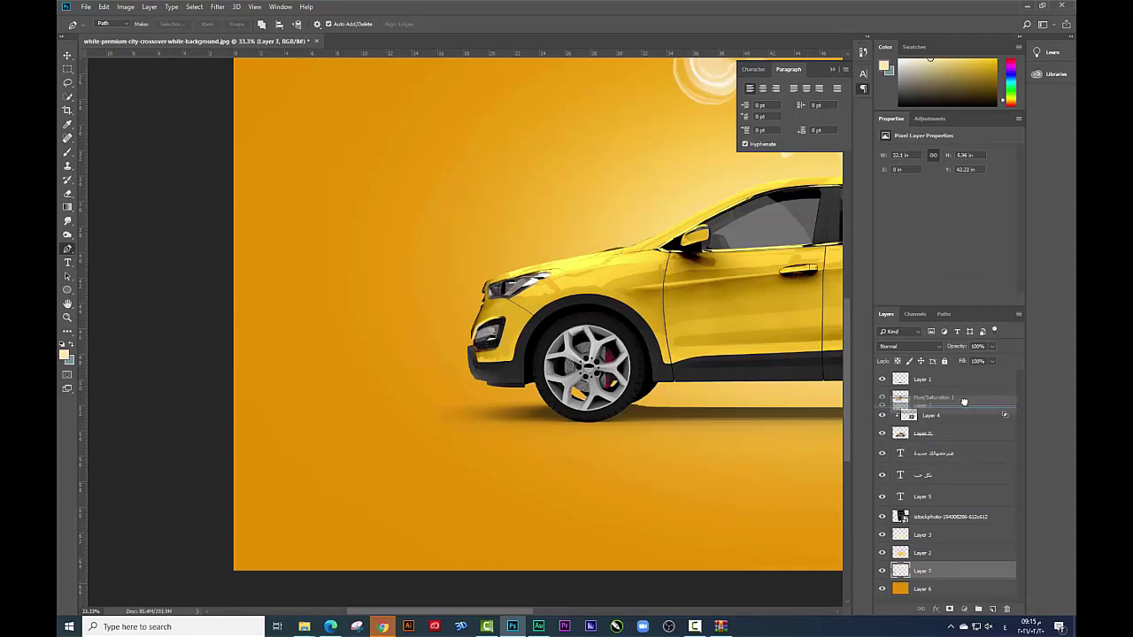
drag(920, 571, 937, 389)
Turn the beam white with Lightness +100 and apply Motion Blur distance 180.
key(ctrl+u)
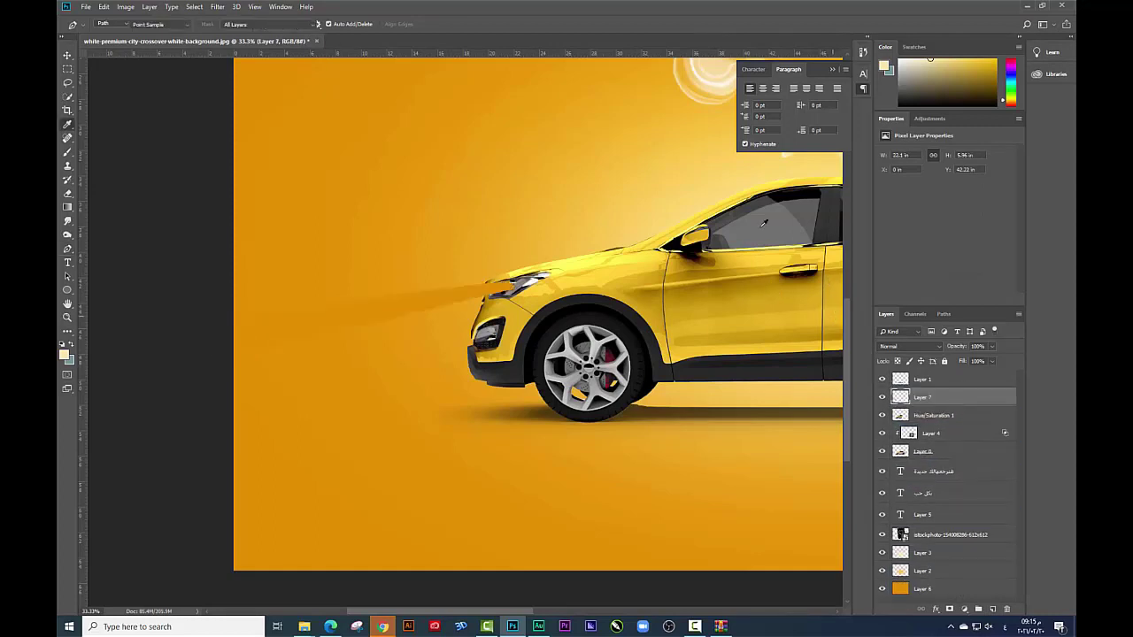
drag(814, 438, 865, 438)
key(Return)
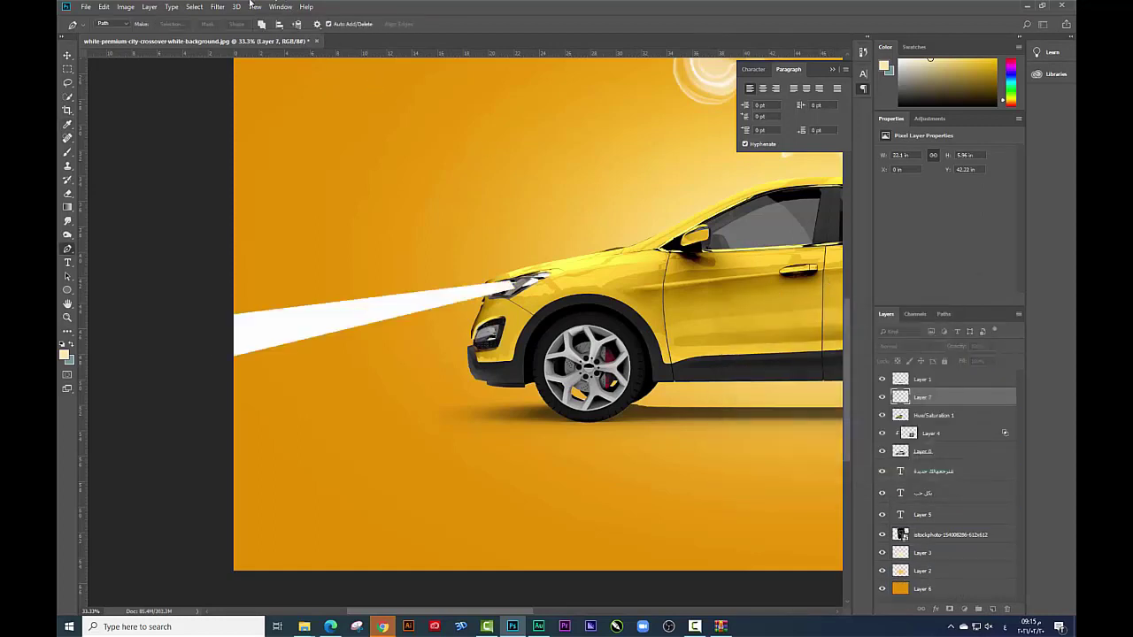
click(217, 6)
mouse_move(223, 127)
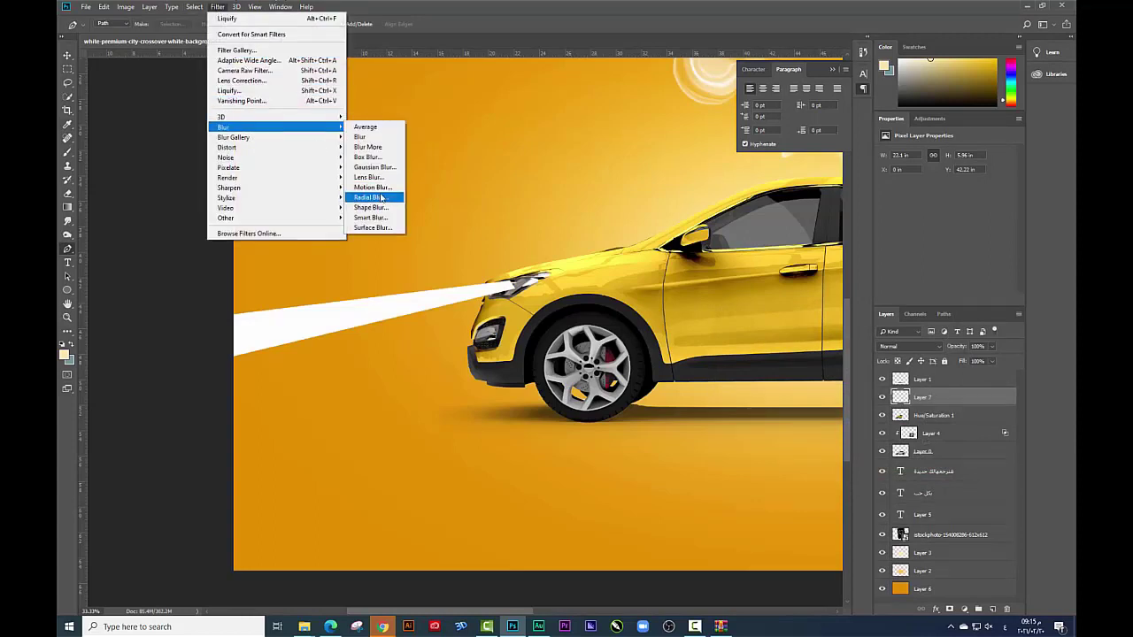
click(372, 187)
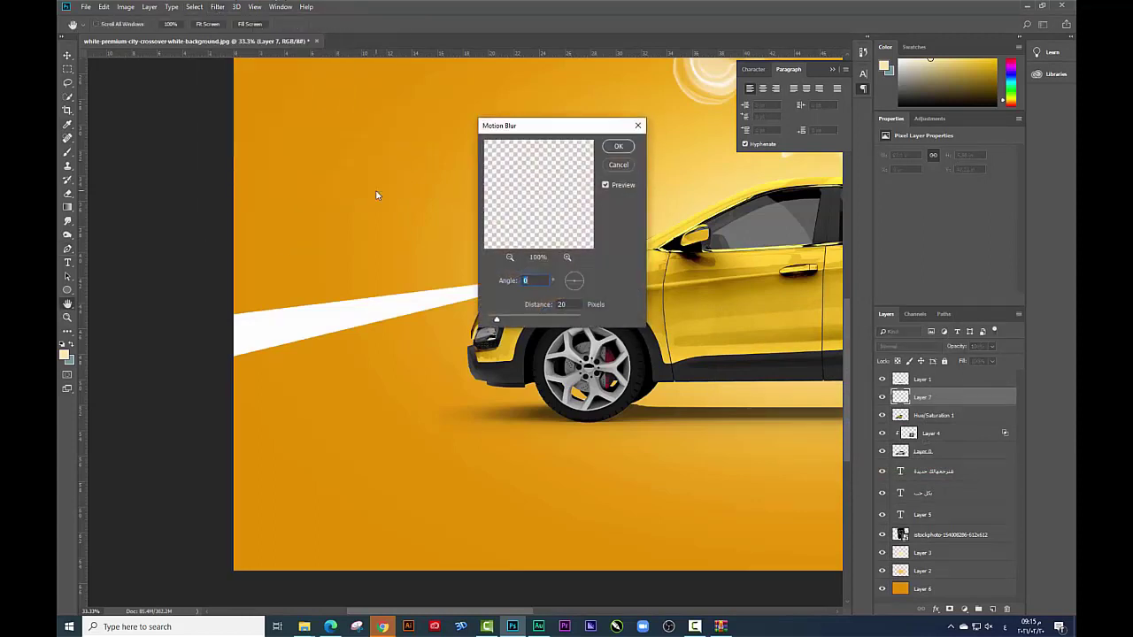
drag(529, 317, 552, 319)
key(Return)
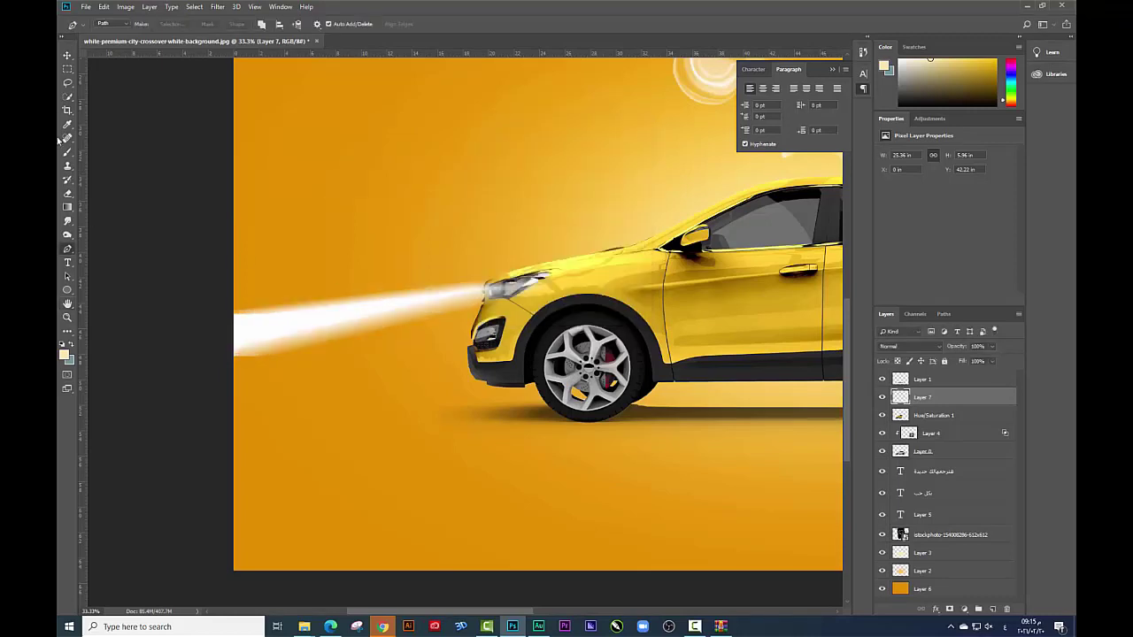
Fade the beam's far left end with a large soft round eraser.
key(e)
right_click(219, 315)
right_click(358, 348)
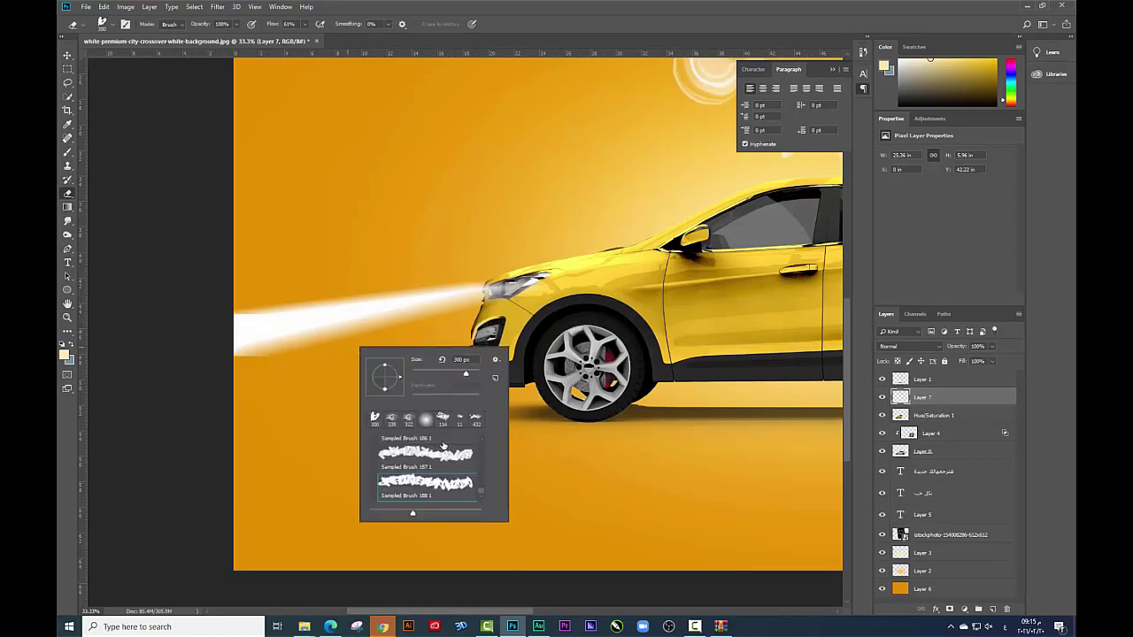
click(423, 427)
drag(466, 373, 472, 372)
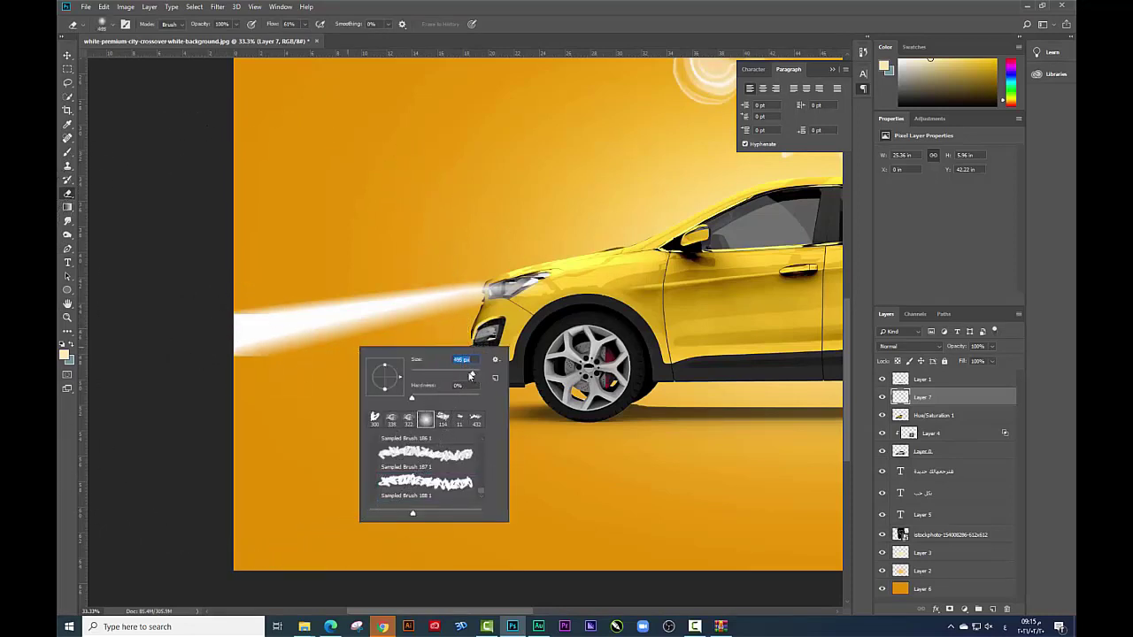
click(205, 336)
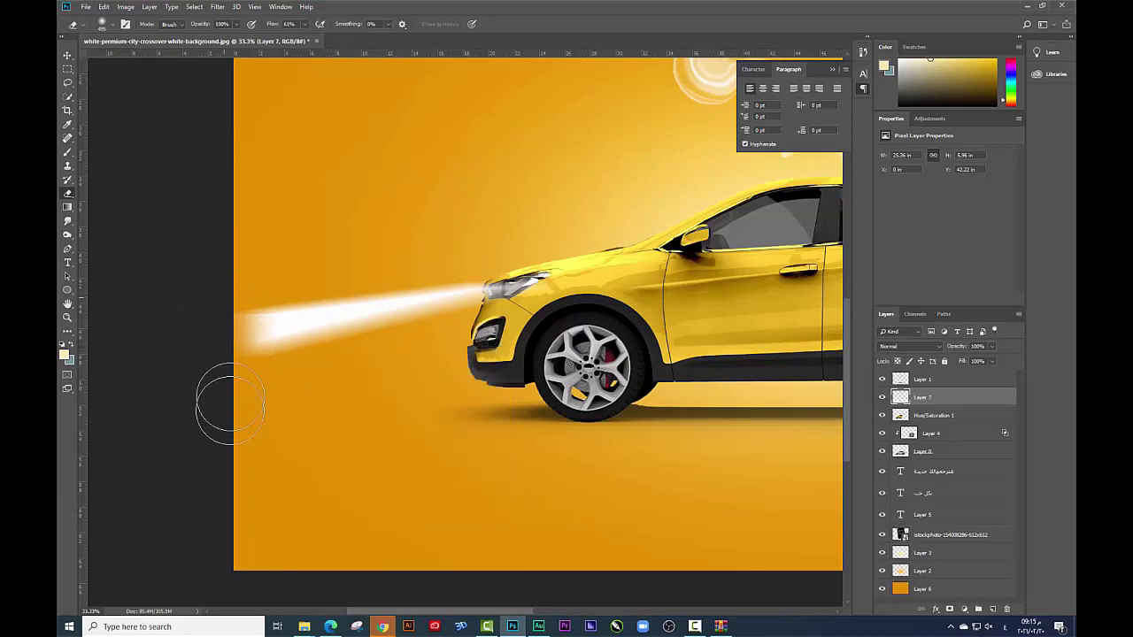
right_click(397, 297)
key(Return)
key(ctrl+minus)
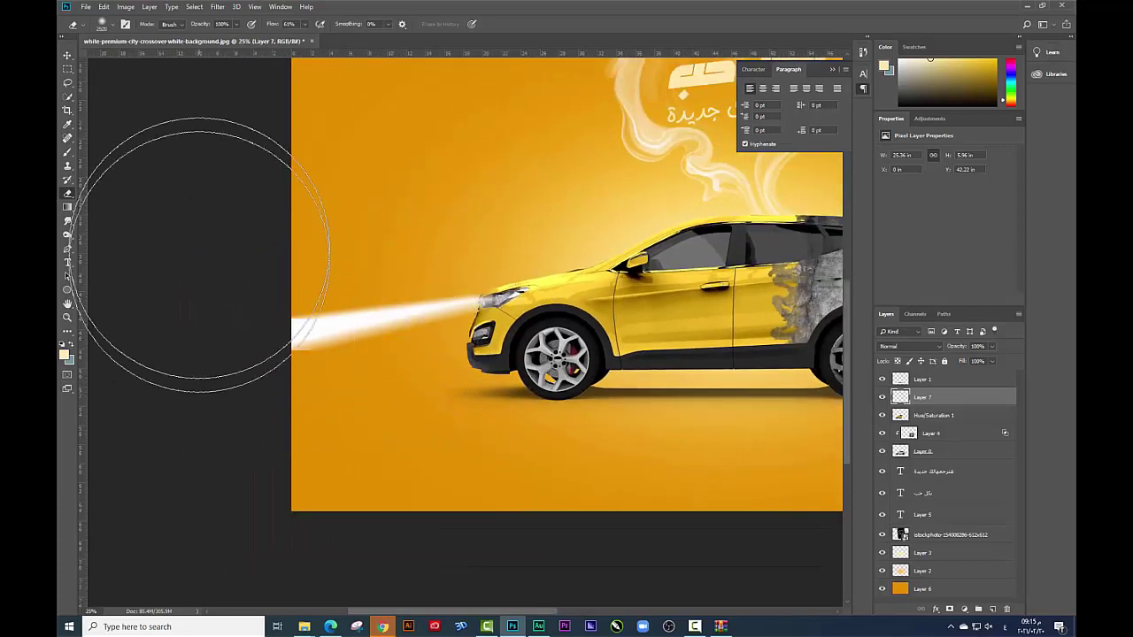
key(ctrl+minus)
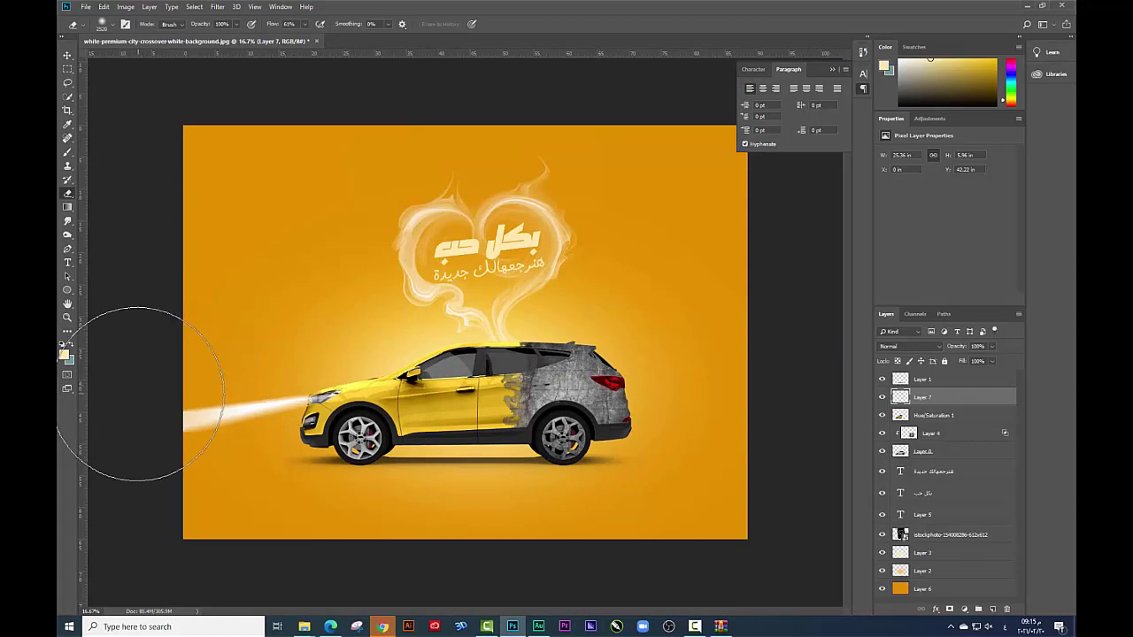
mouse_move(139, 394)
mouse_down()
mouse_move(151, 379)
mouse_move(188, 403)
mouse_up()
Stretch and skew the beam so it flares wider away from the headlight.
click(68, 56)
key(ctrl+t)
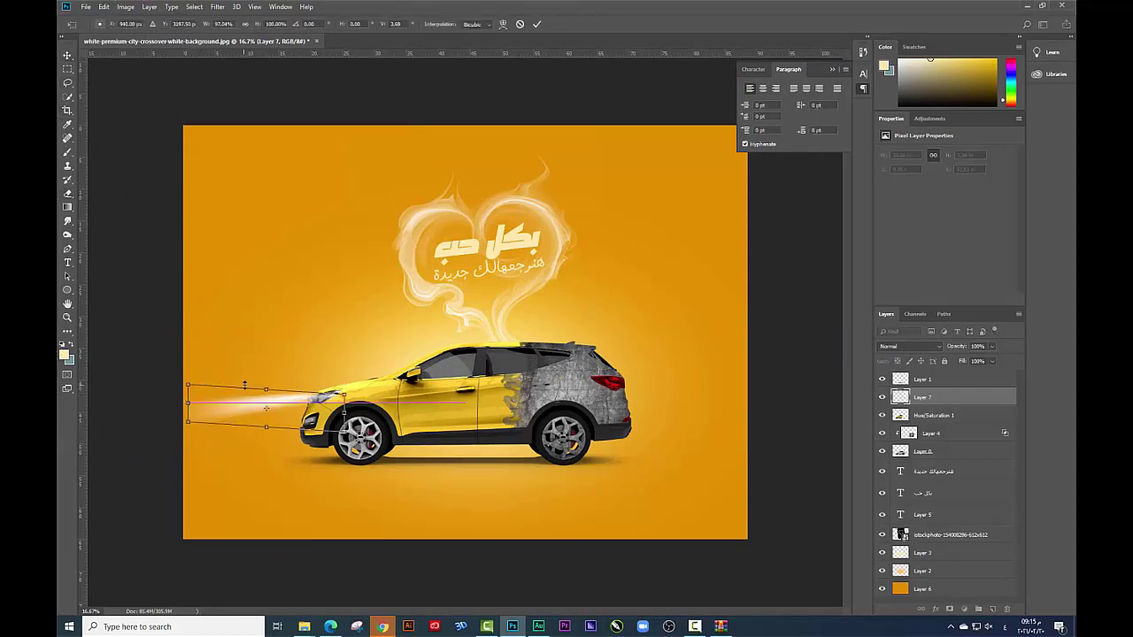
drag(264, 389, 264, 379)
drag(344, 412, 348, 416)
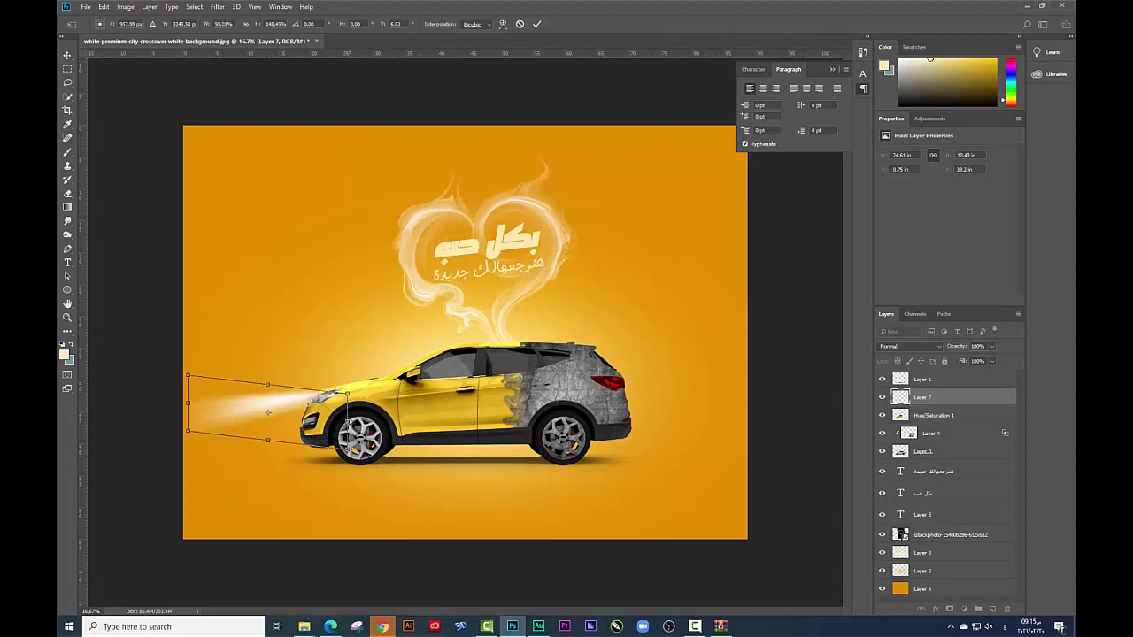
drag(188, 403, 182, 404)
key(Return)
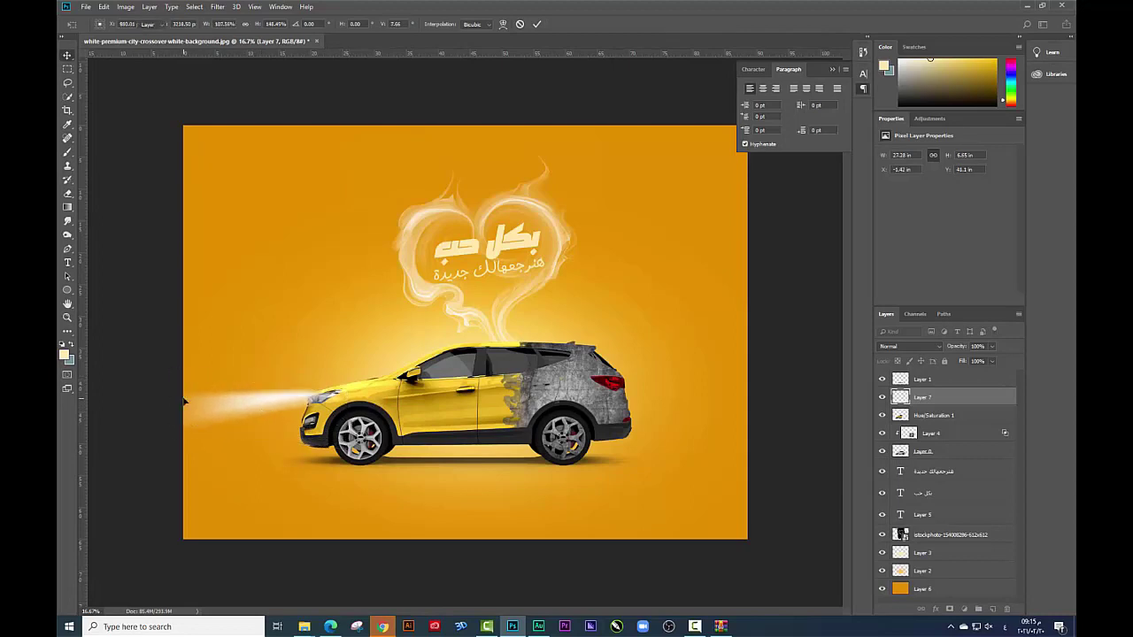
right_click(930, 393)
Give the beam layer an orange-yellow Color Overlay.
click(982, 200)
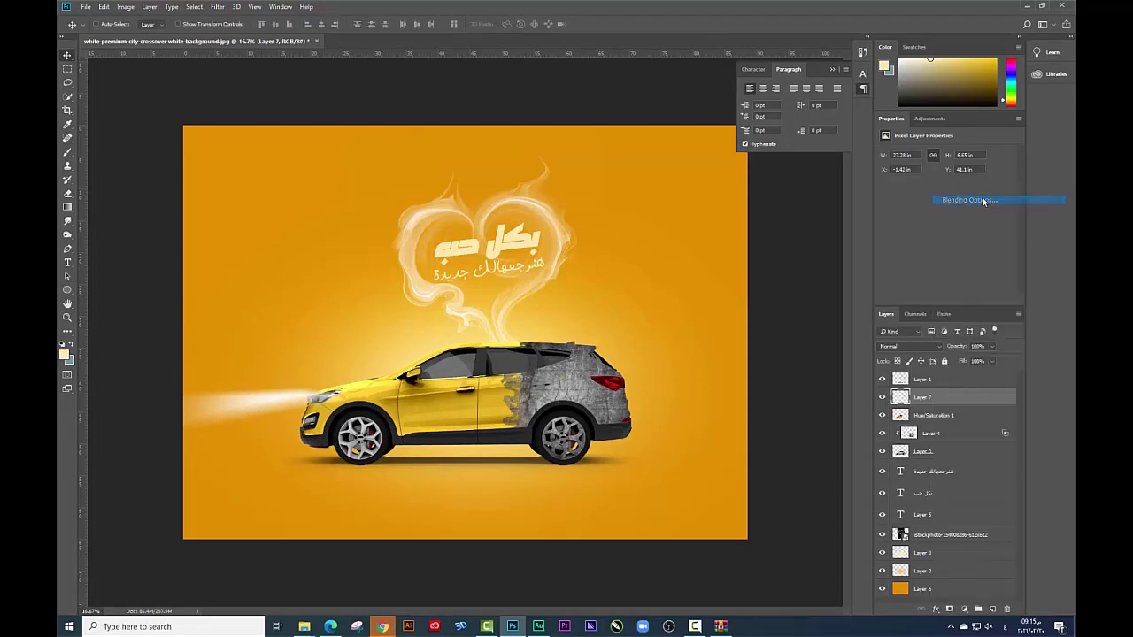
click(688, 286)
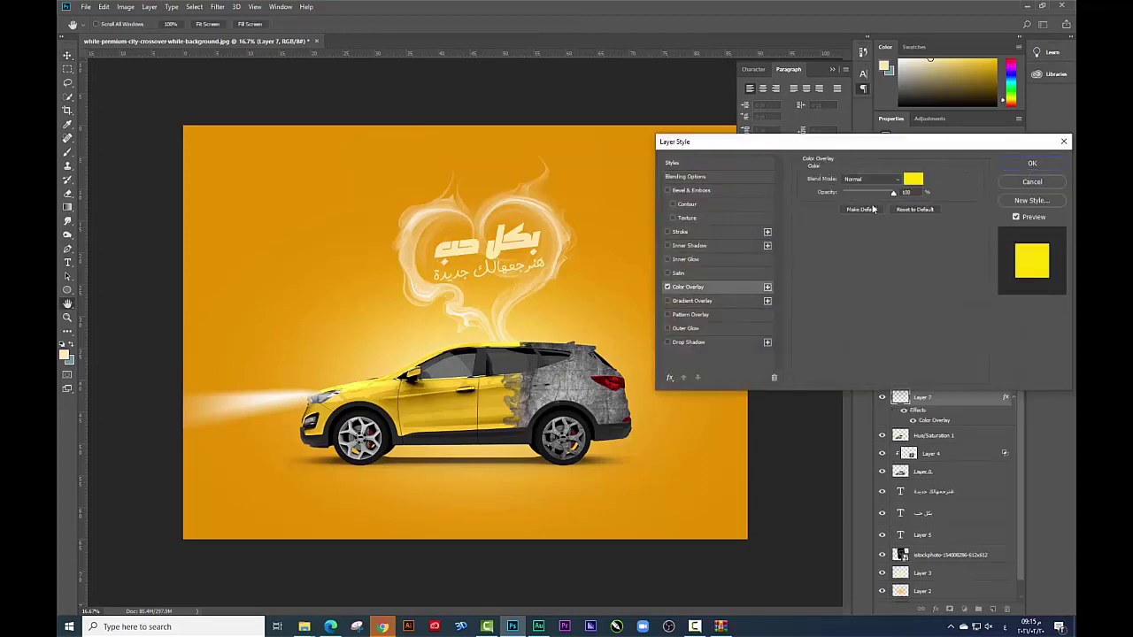
click(912, 180)
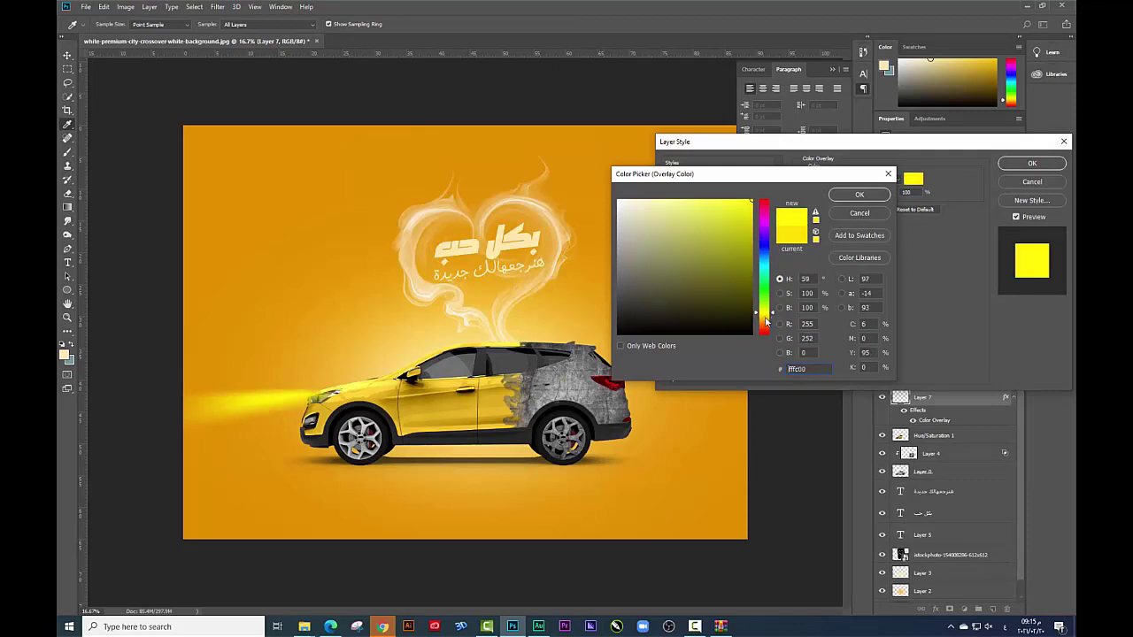
drag(766, 321, 767, 324)
key(Return)
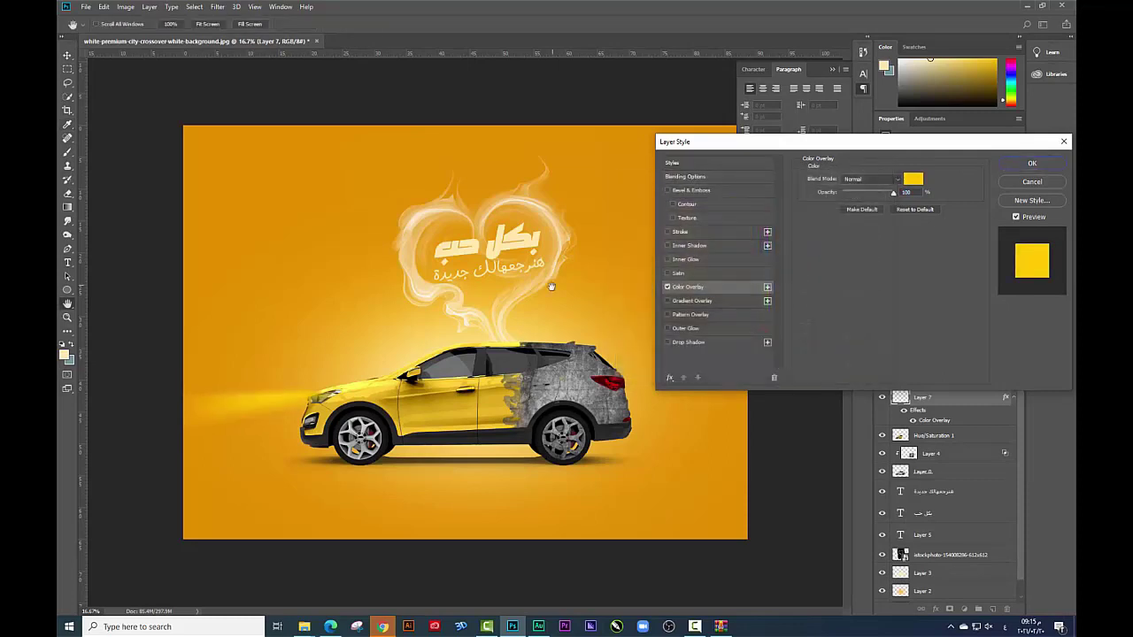
key(Return)
Duplicate the beam layer and shrink the copy to about 68%.
key(ctrl+j)
key(ctrl+t)
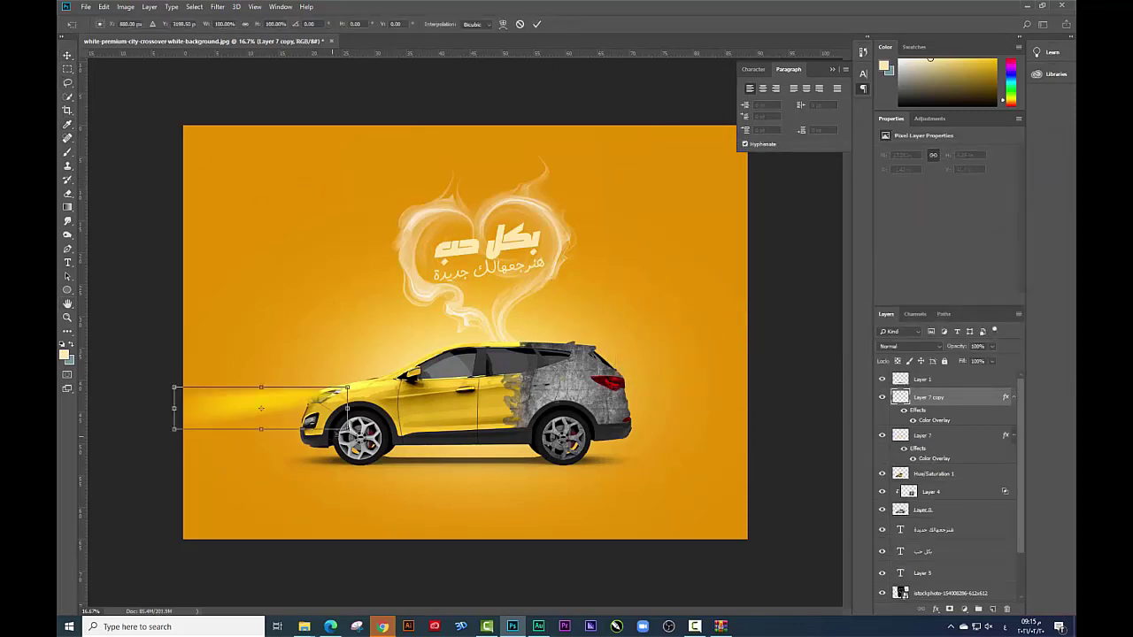
drag(386, 385, 331, 400)
key(Return)
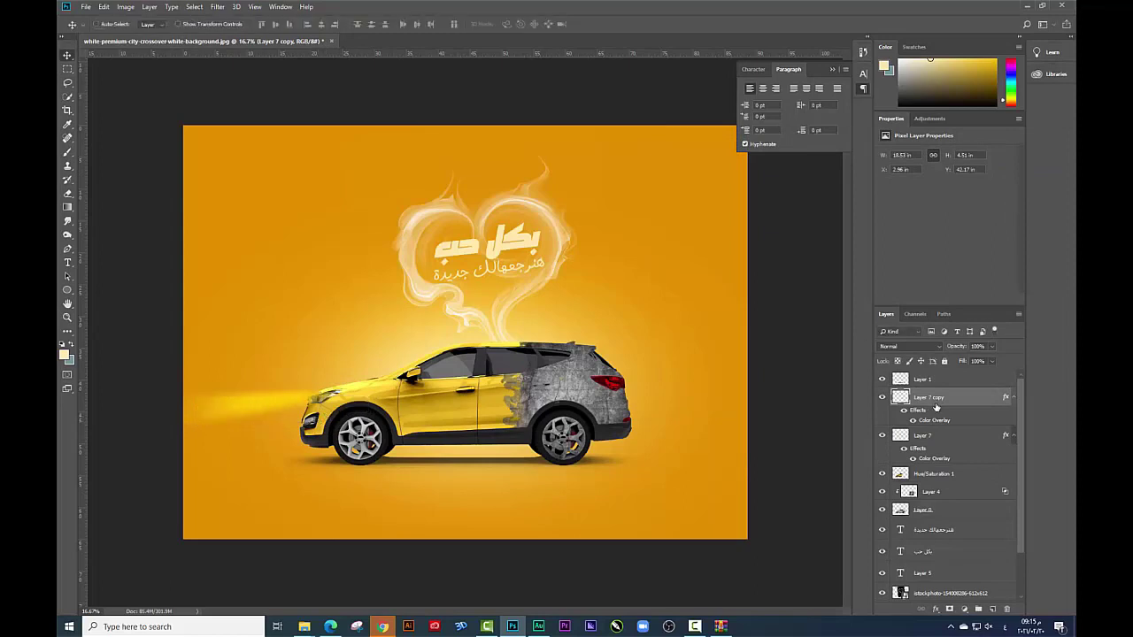
Give the beam copy a bright yellow #ffcc00 Color Overlay.
right_click(931, 401)
click(951, 200)
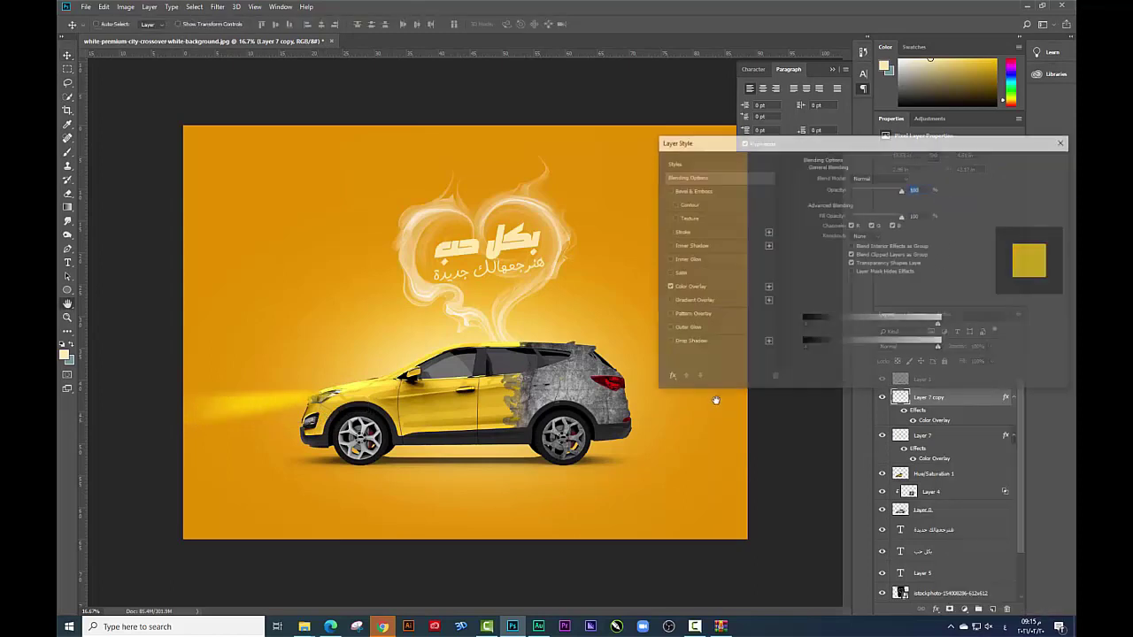
click(710, 286)
click(912, 179)
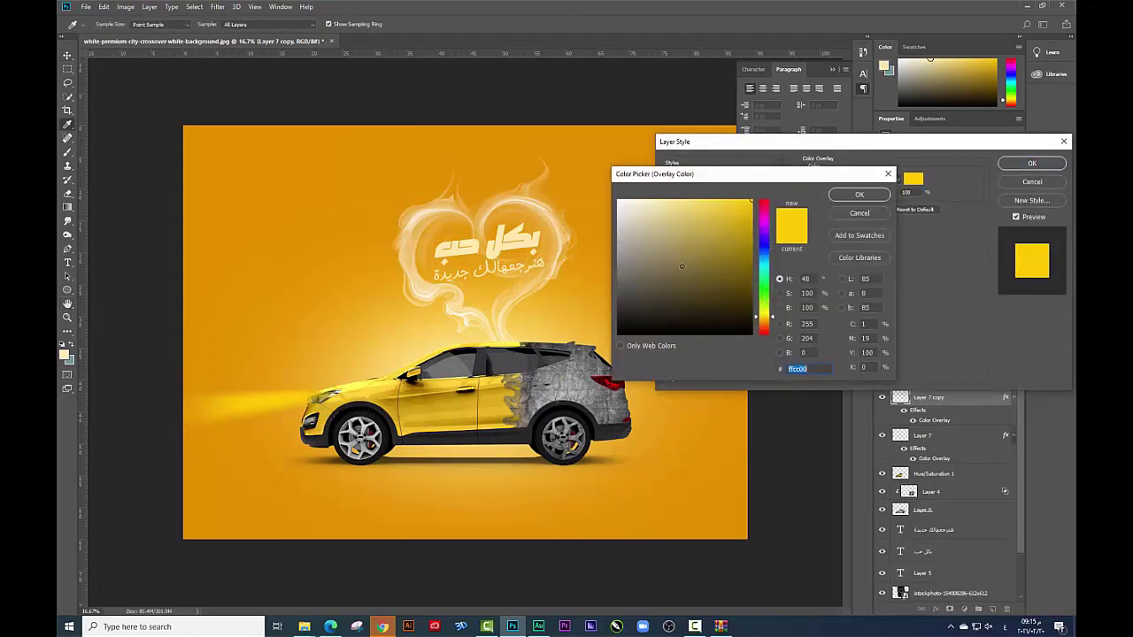
click(617, 196)
click(859, 186)
key(Return)
key(ctrl+t)
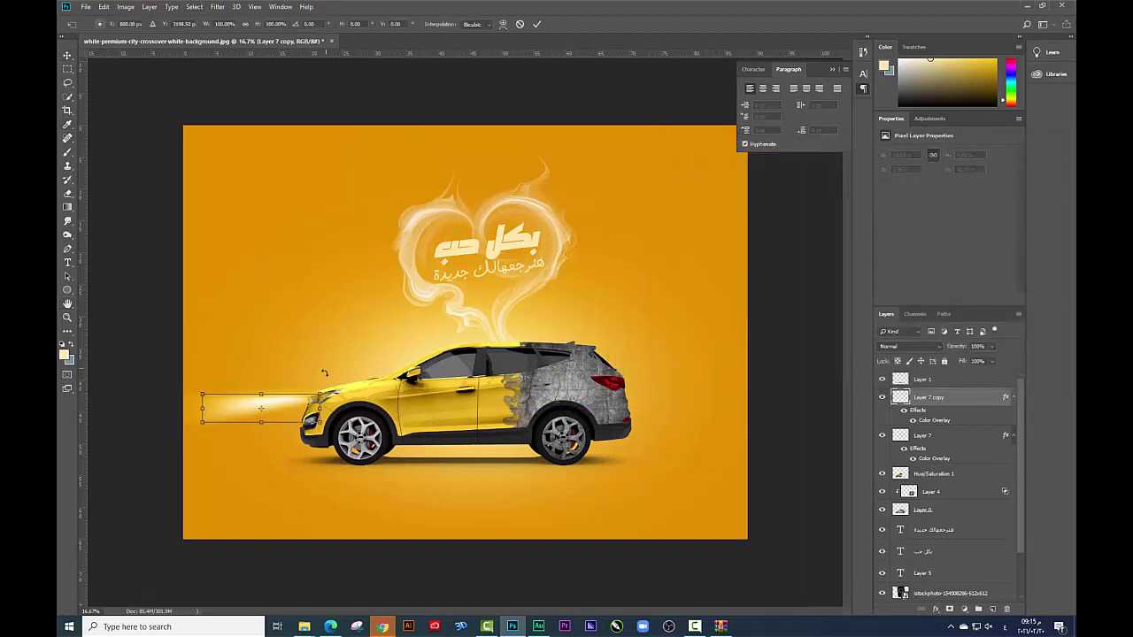
key(Return)
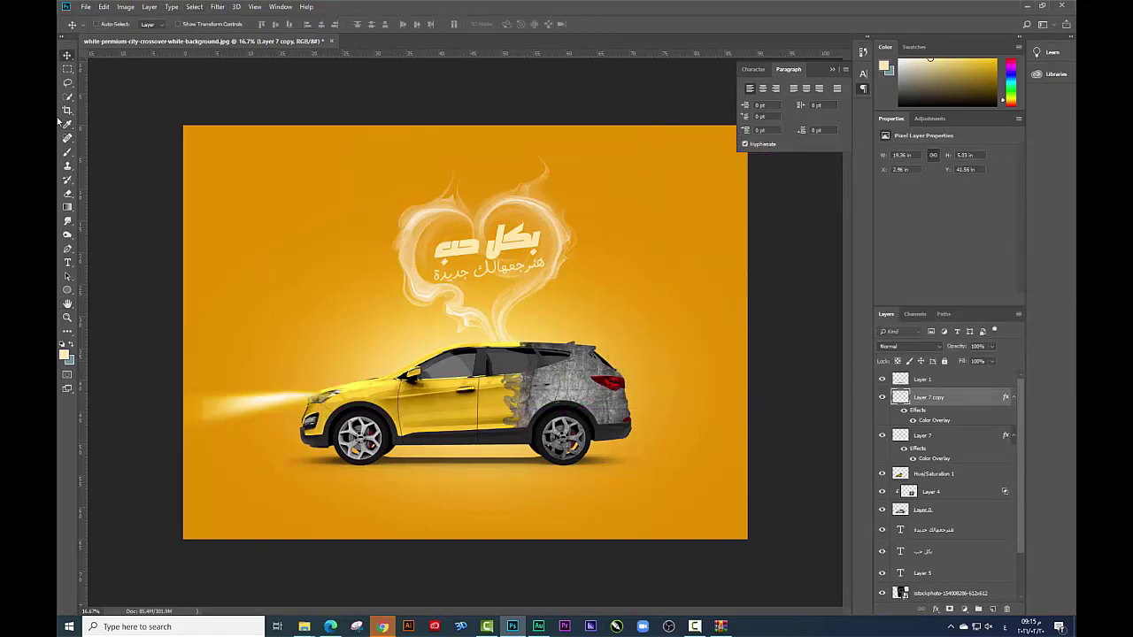
click(67, 193)
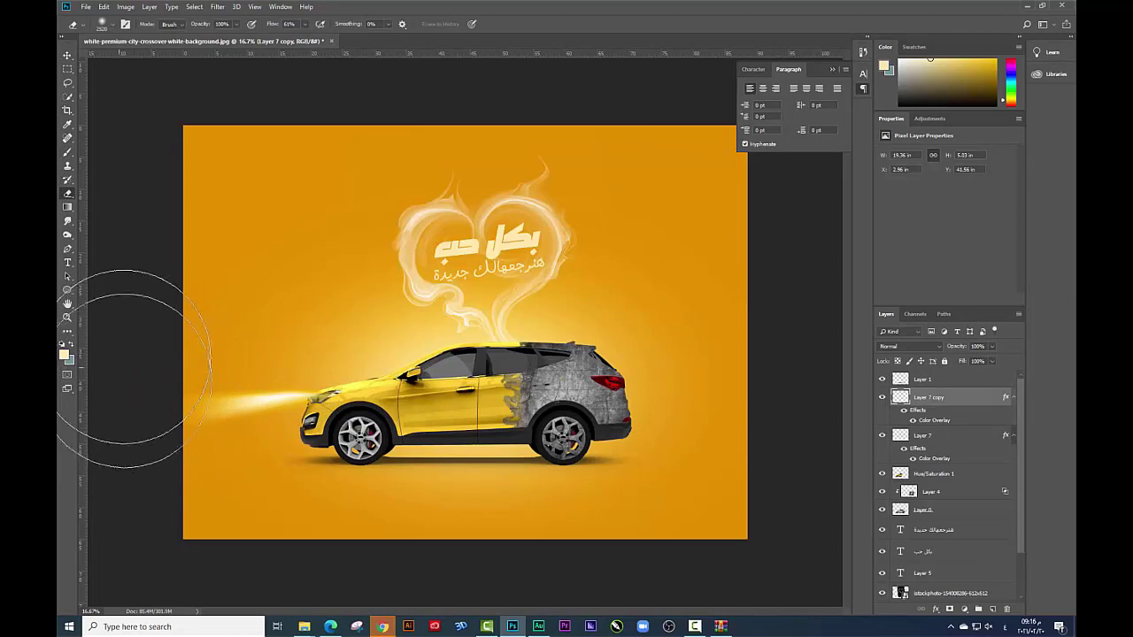
click(66, 54)
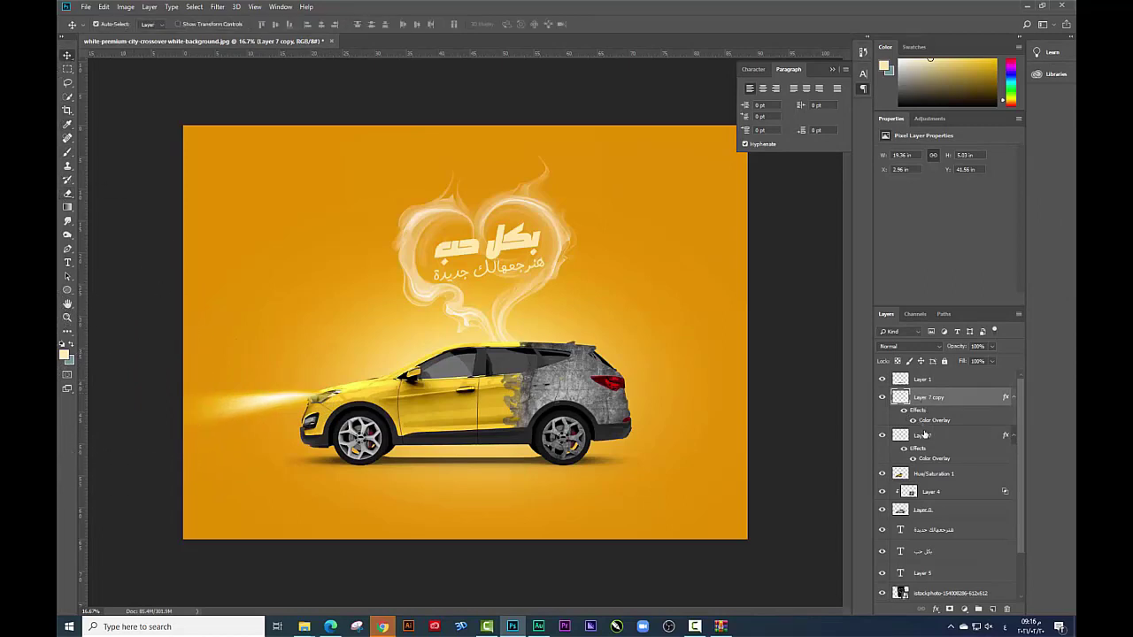
Set the beam copy to Screen and stretch it further left in front of the headlight.
click(902, 346)
click(911, 433)
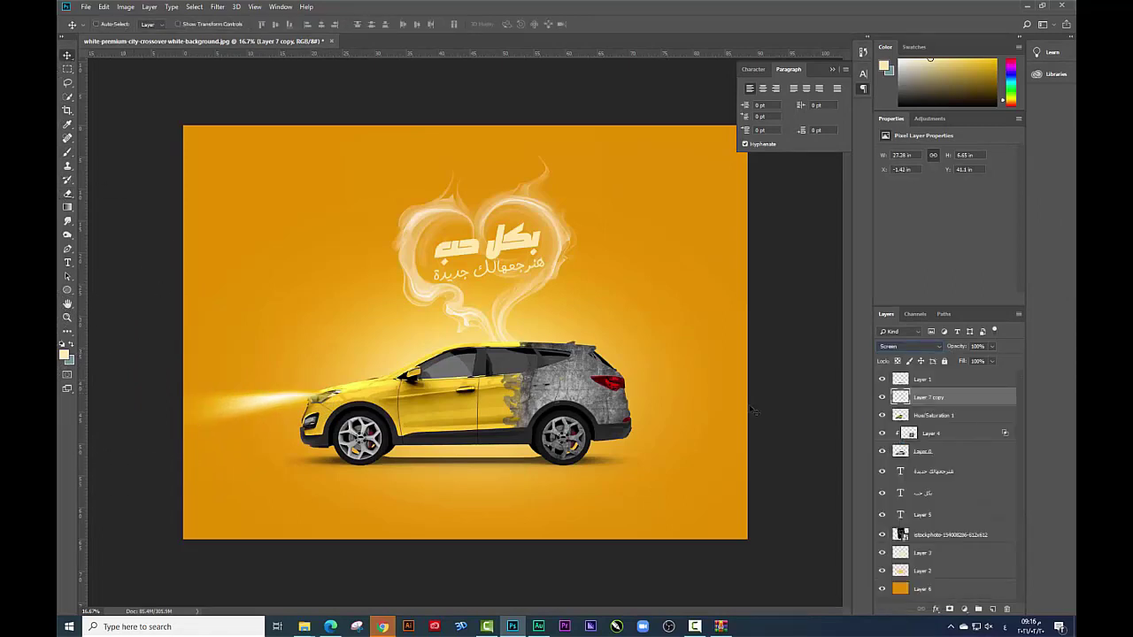
key(ctrl+t)
drag(184, 408, 160, 408)
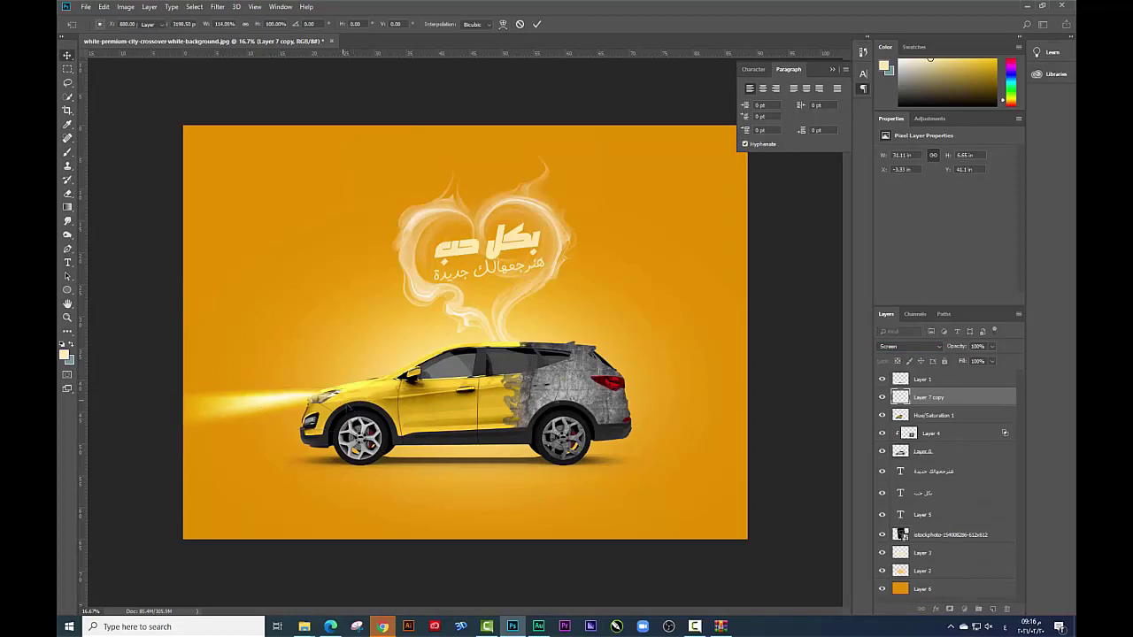
drag(354, 405, 345, 412)
key(Return)
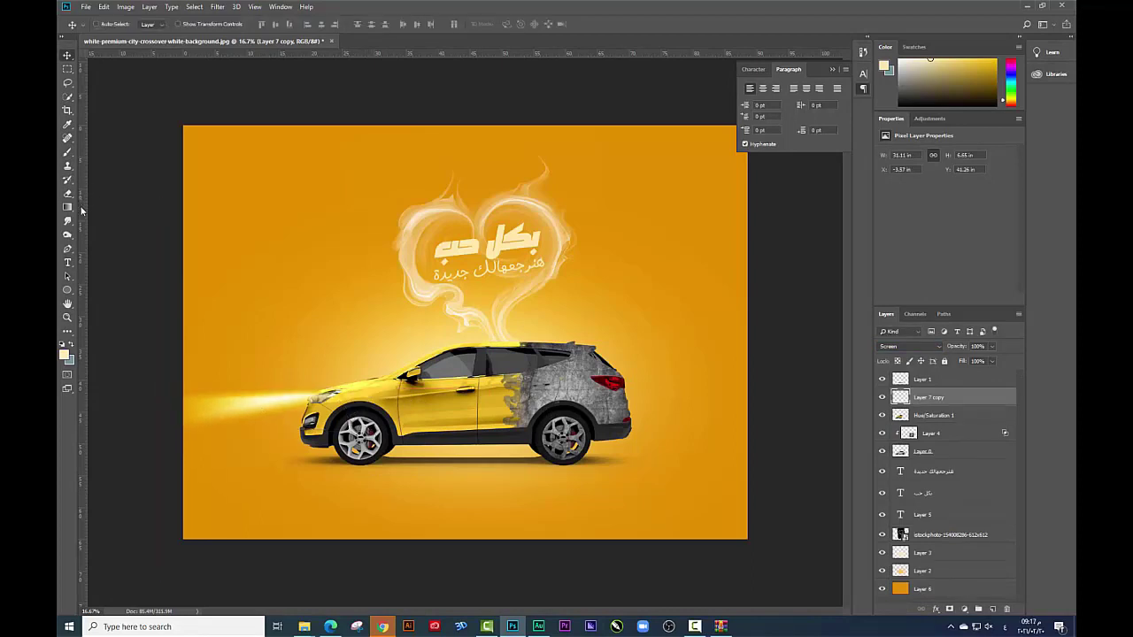
scroll(88, 387, up, 2)
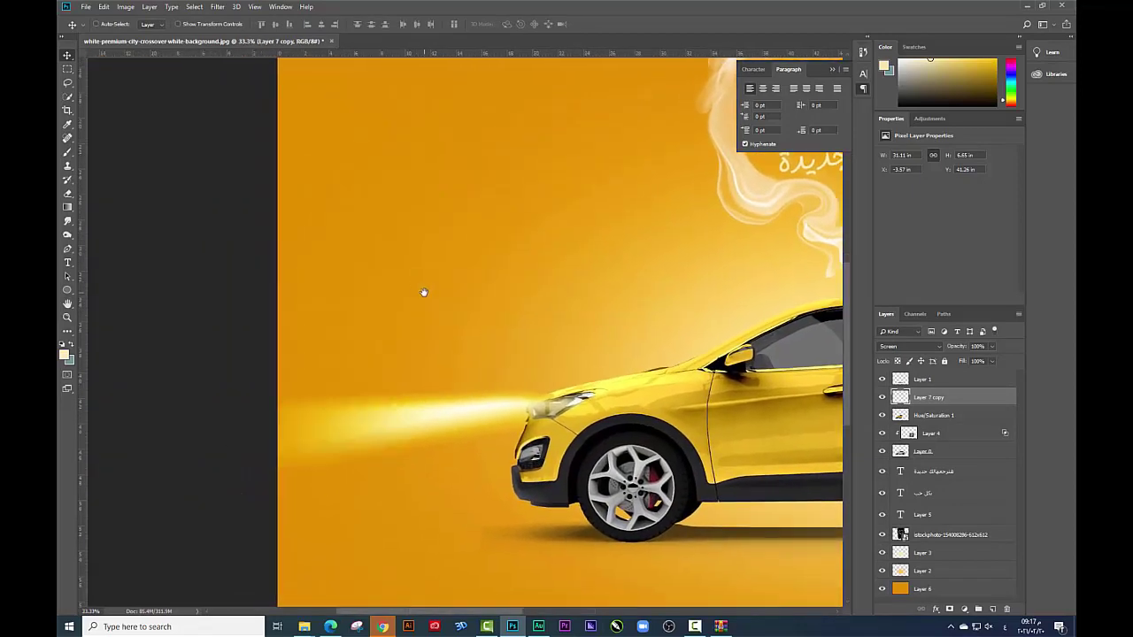
Paint a soft white glow dot on the headlight on a new Screen-blended layer.
click(68, 191)
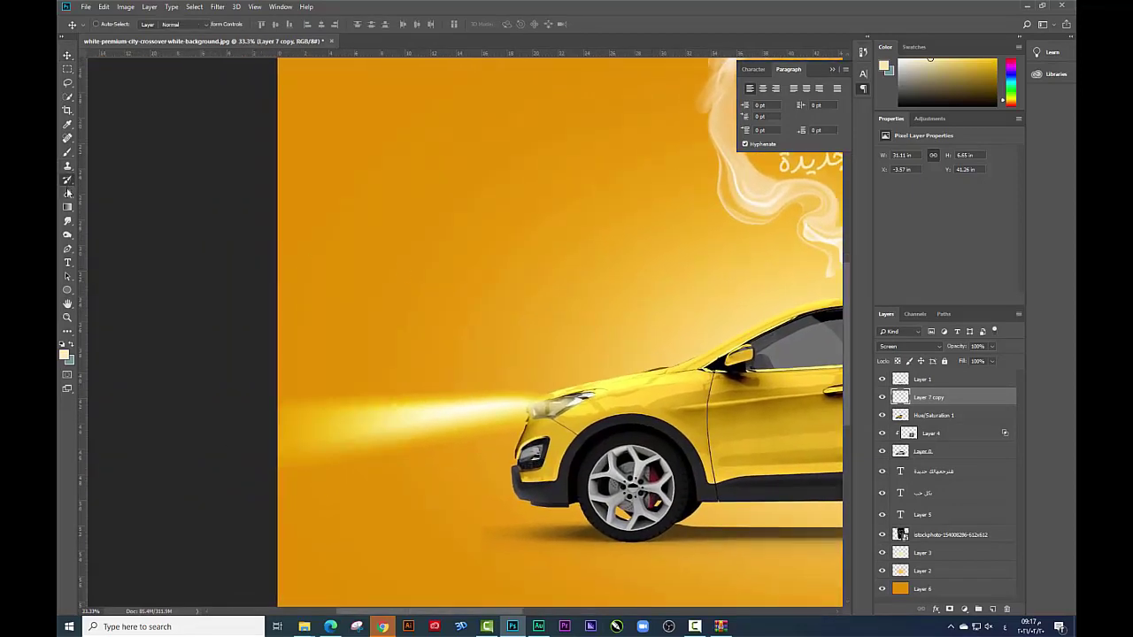
right_click(730, 403)
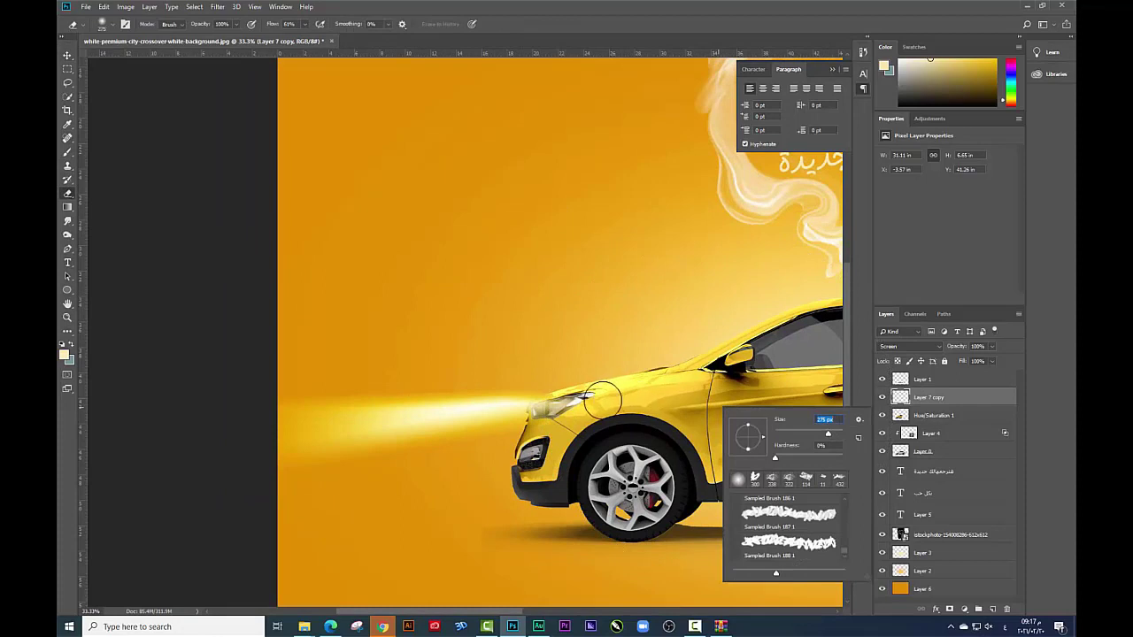
key(Return)
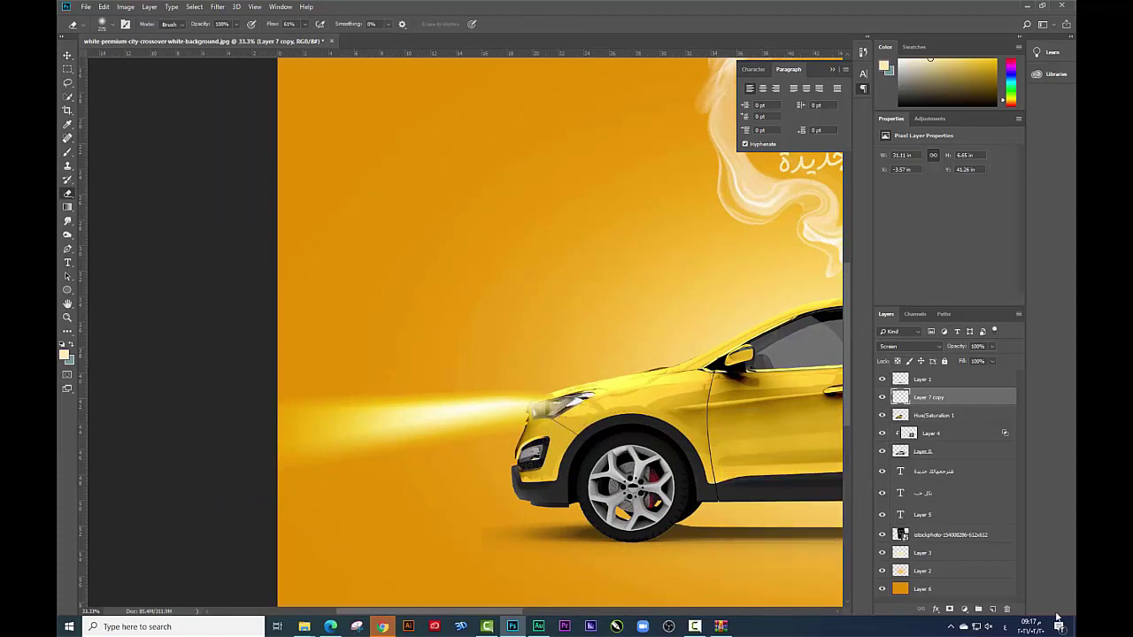
click(993, 610)
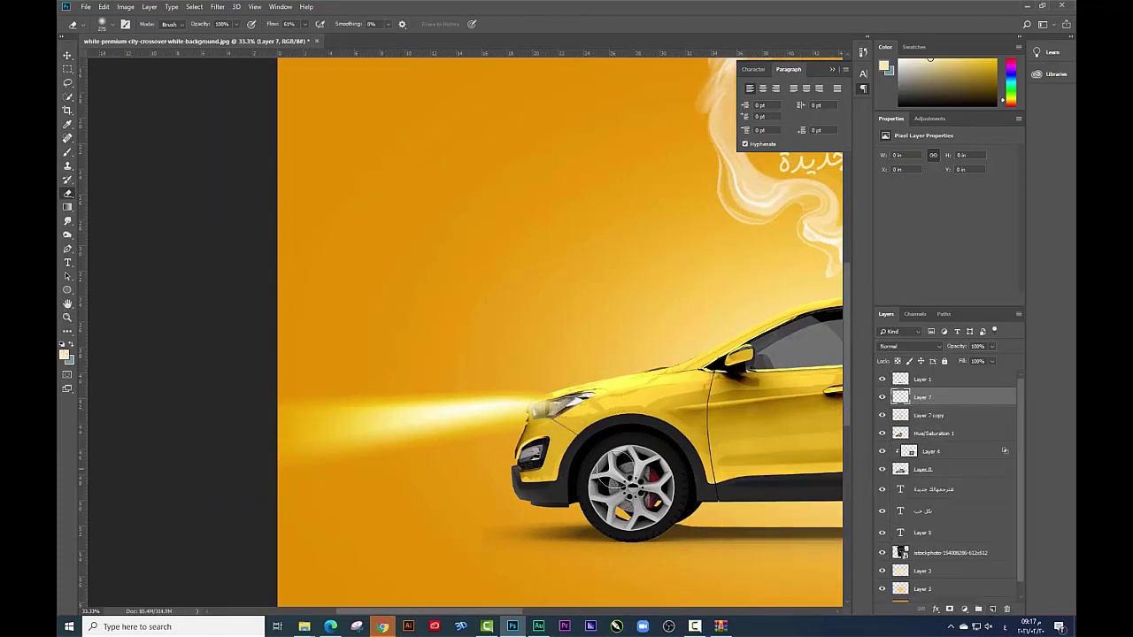
key(b)
right_click(643, 460)
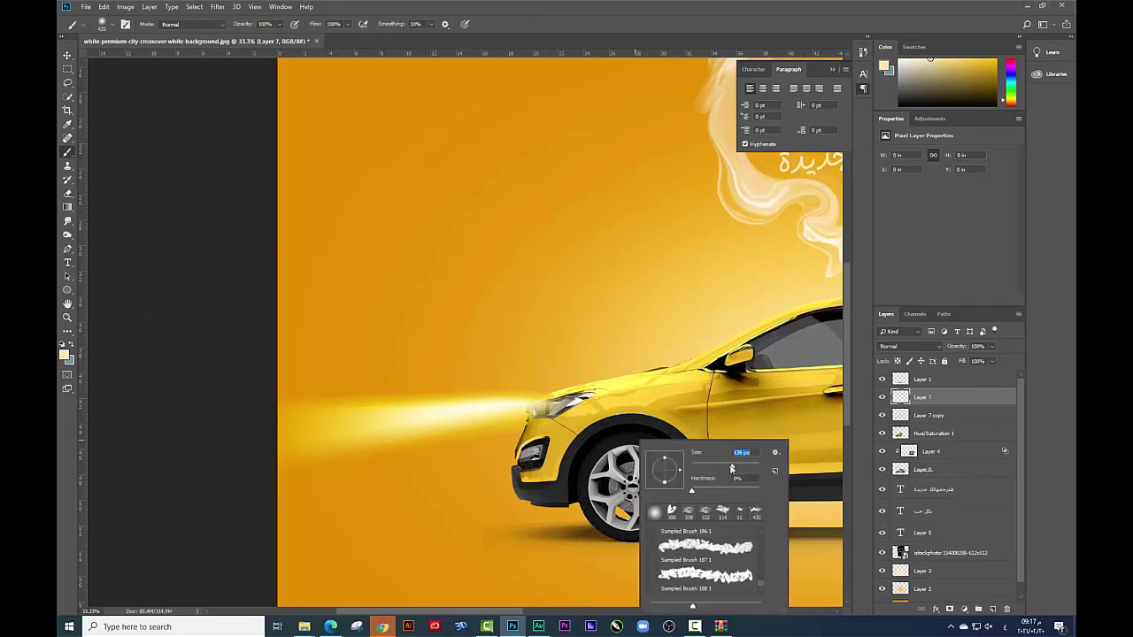
key(Return)
click(549, 408)
click(554, 406)
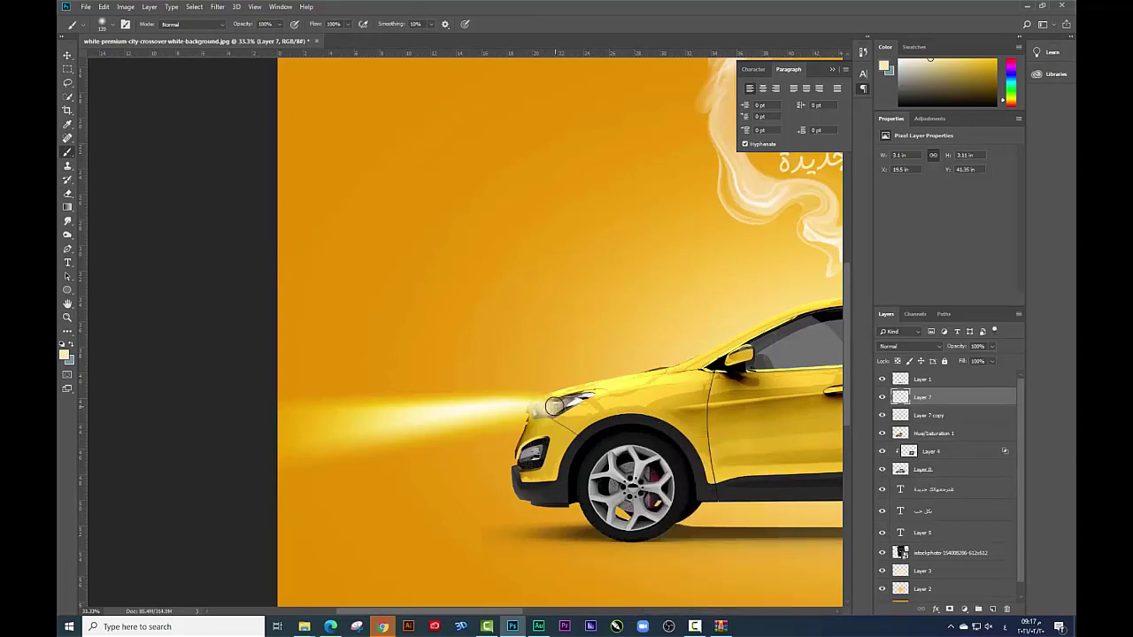
click(907, 346)
click(902, 412)
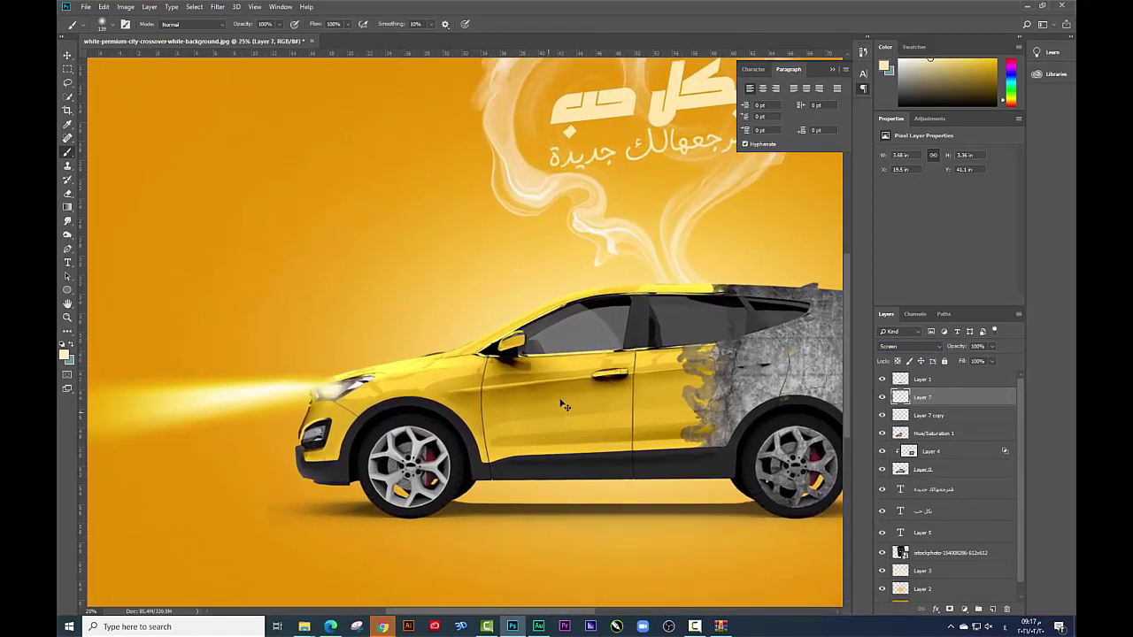
Pan over to the taillight and add a new empty layer for its glow.
drag(485, 351, 521, 399)
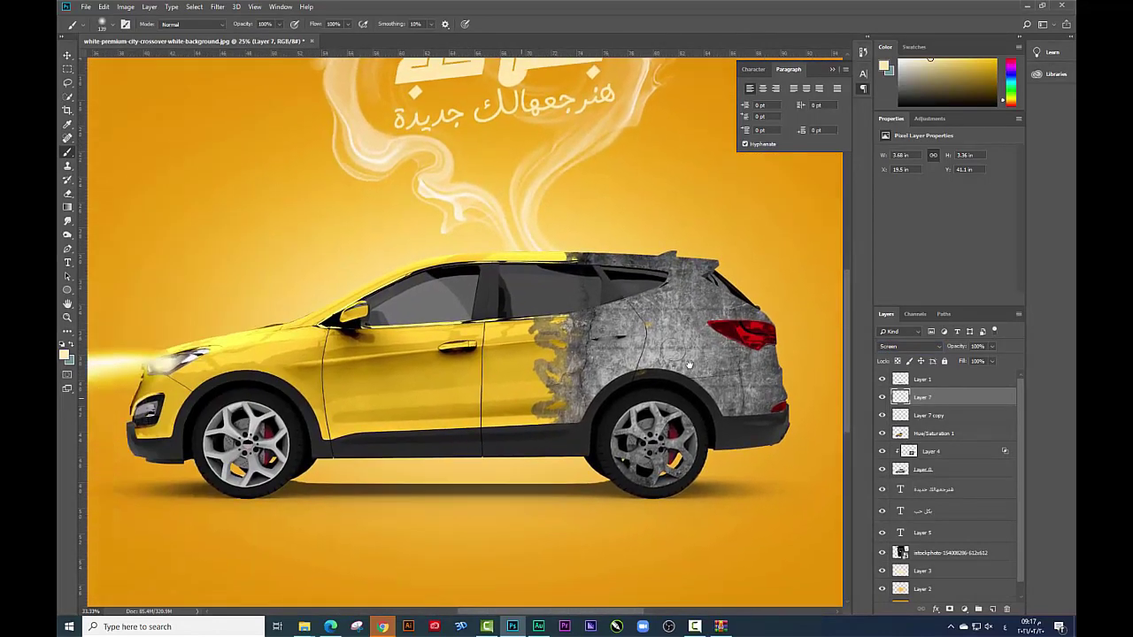
key(v)
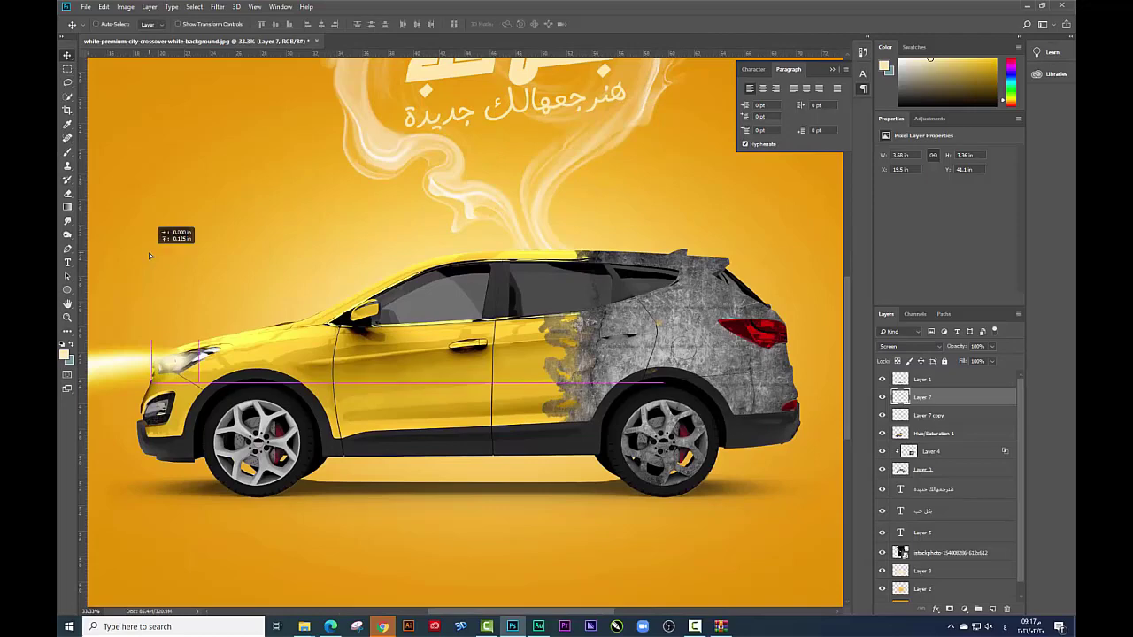
drag(530, 363, 382, 351)
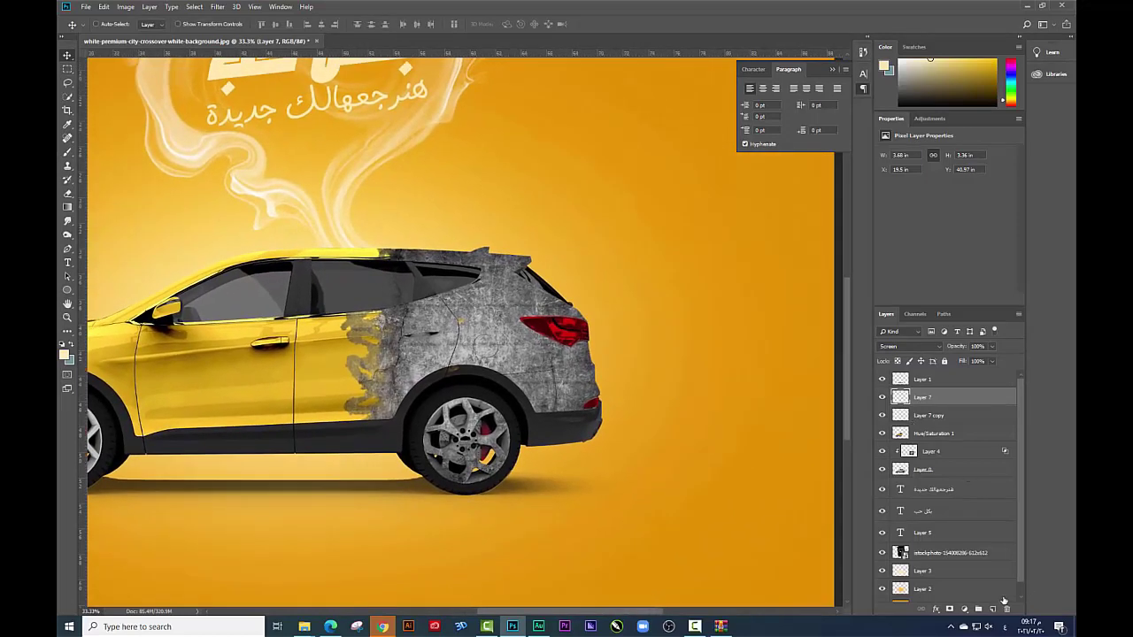
click(993, 609)
Paint a soft dot in the taillight's sampled red and enlarge it around the taillight.
click(69, 152)
alt+click(551, 343)
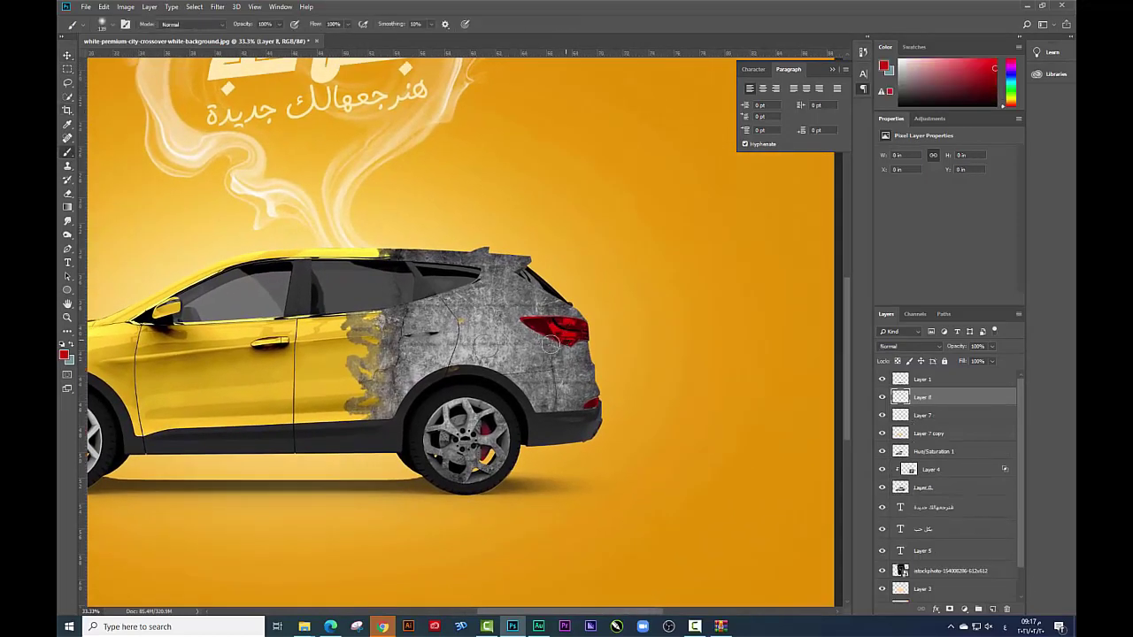
click(64, 353)
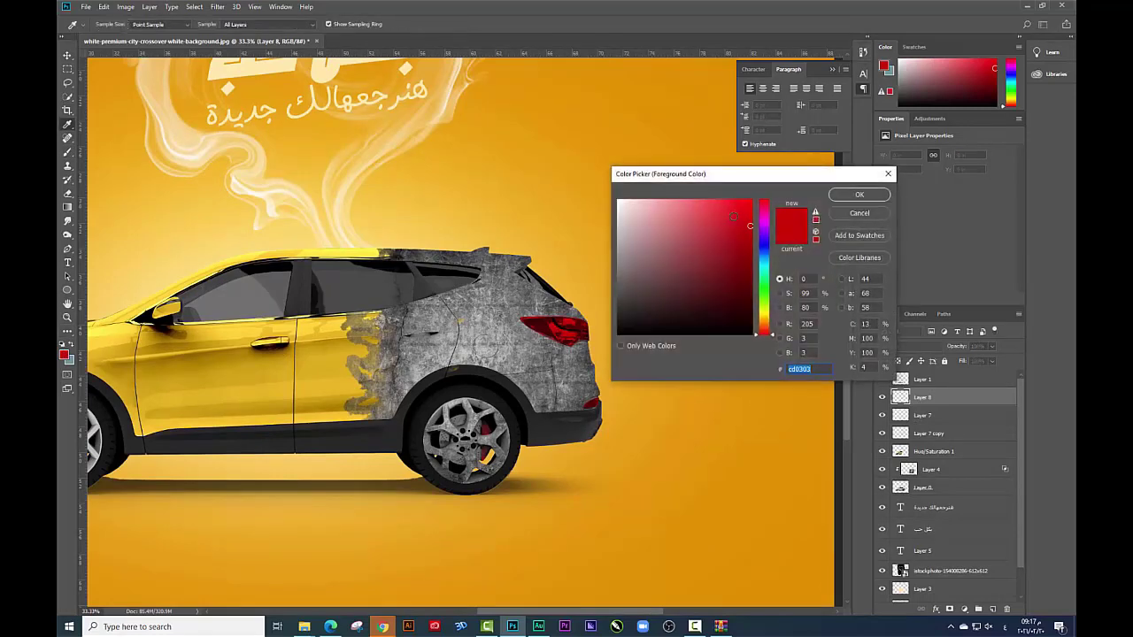
click(860, 195)
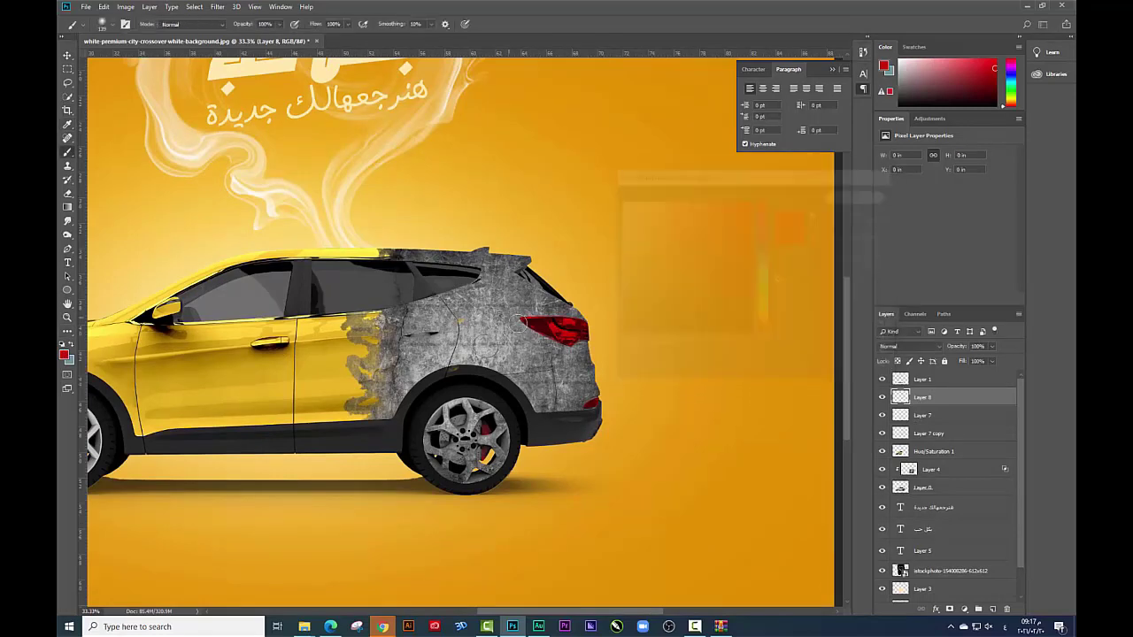
click(591, 348)
key(ctrl+t)
drag(598, 359, 636, 370)
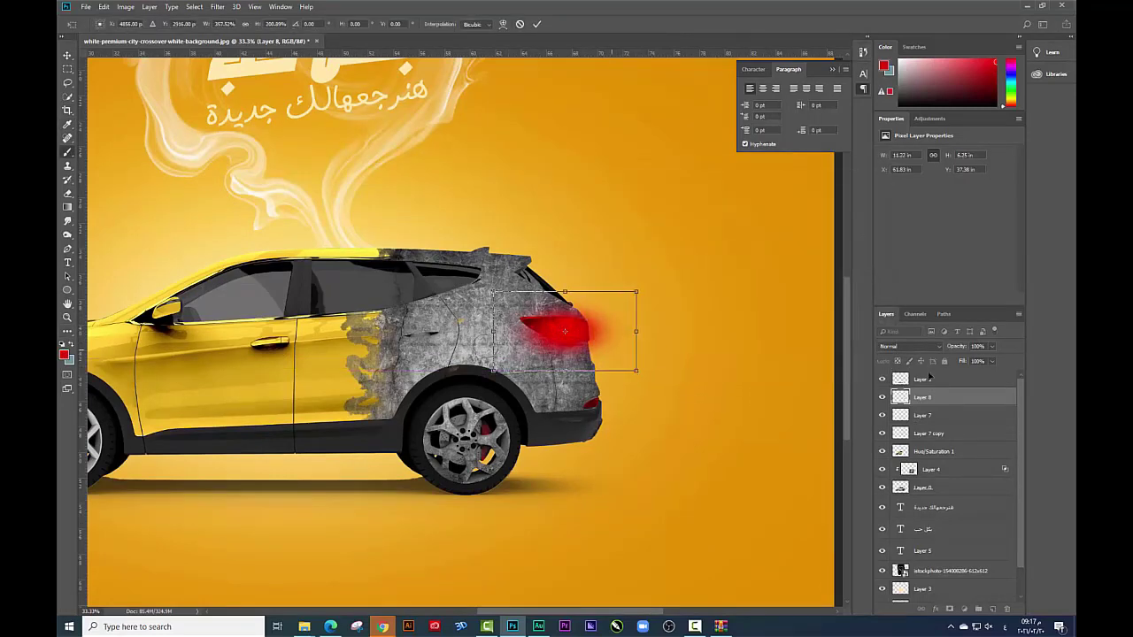
key(Return)
Set the red glow to Linear Dodge (Add) and adjust its Blend If sliders.
click(909, 346)
click(898, 432)
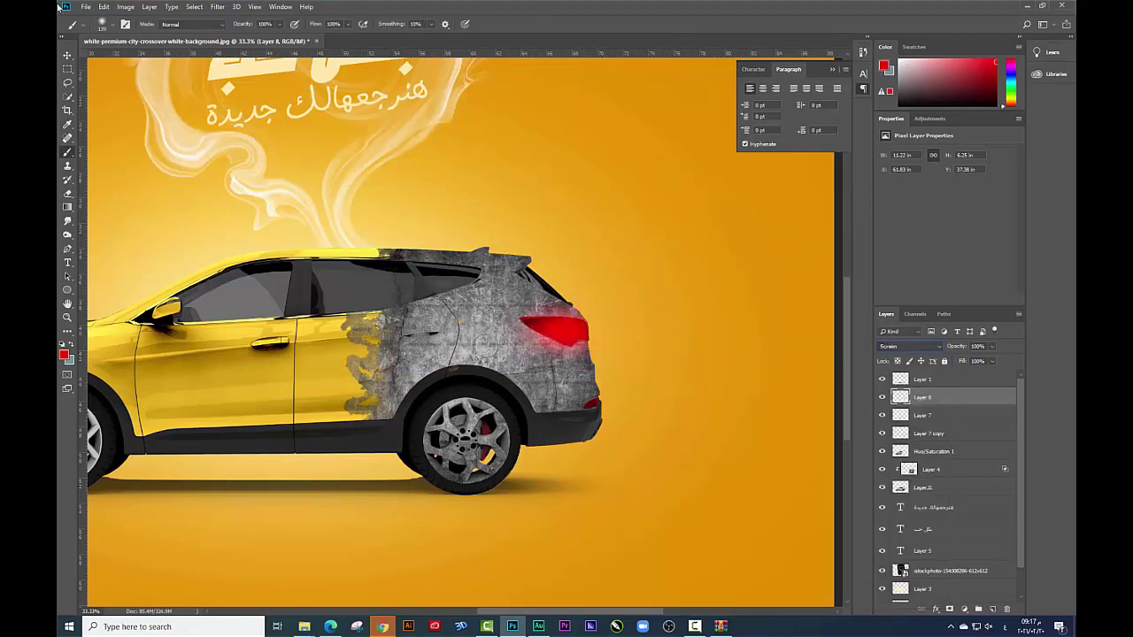
click(68, 56)
click(909, 346)
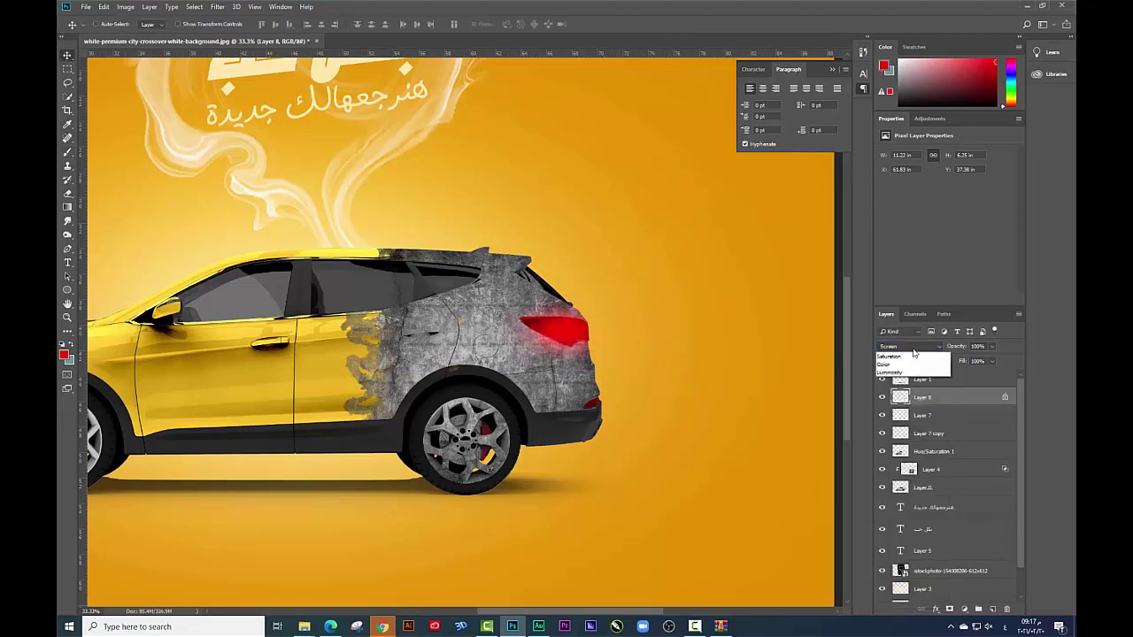
click(907, 454)
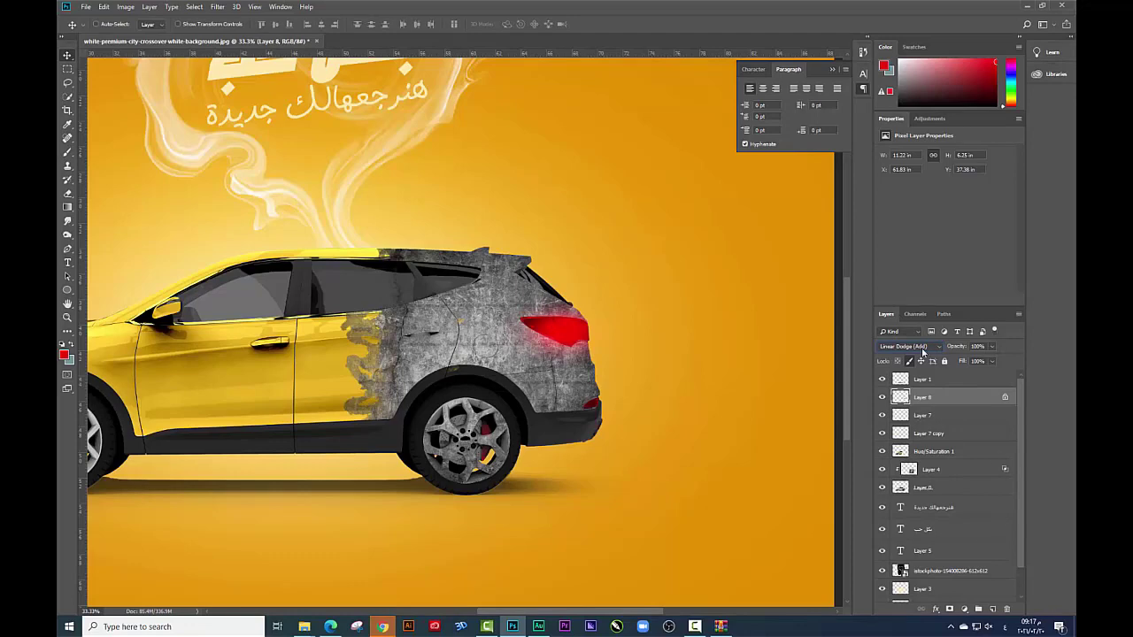
right_click(934, 399)
click(953, 190)
drag(815, 346, 830, 349)
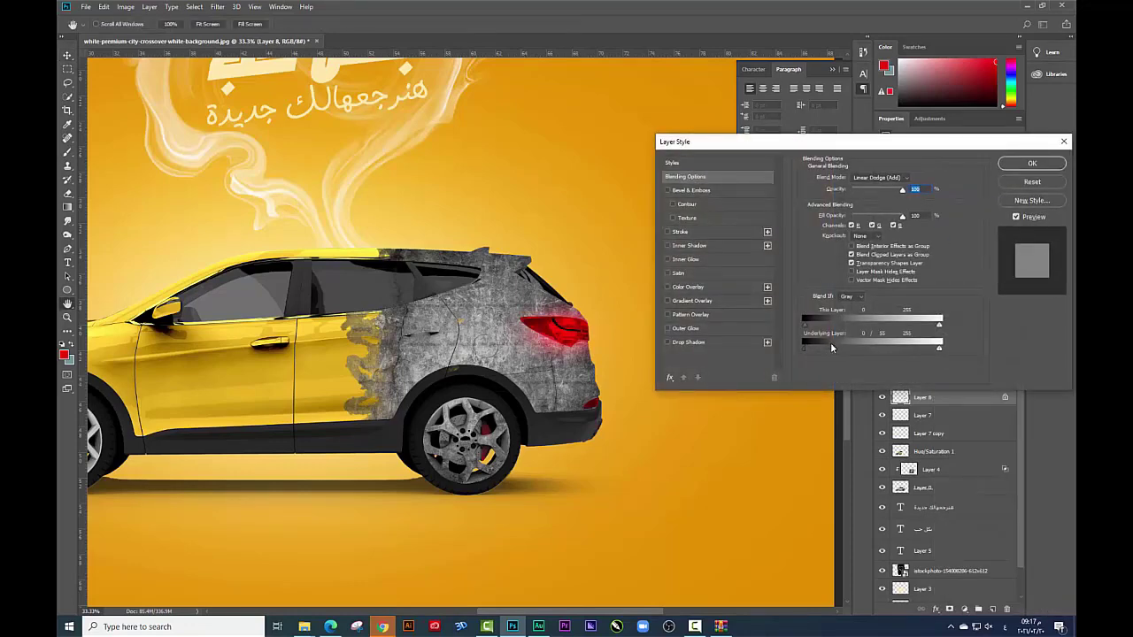
key(Return)
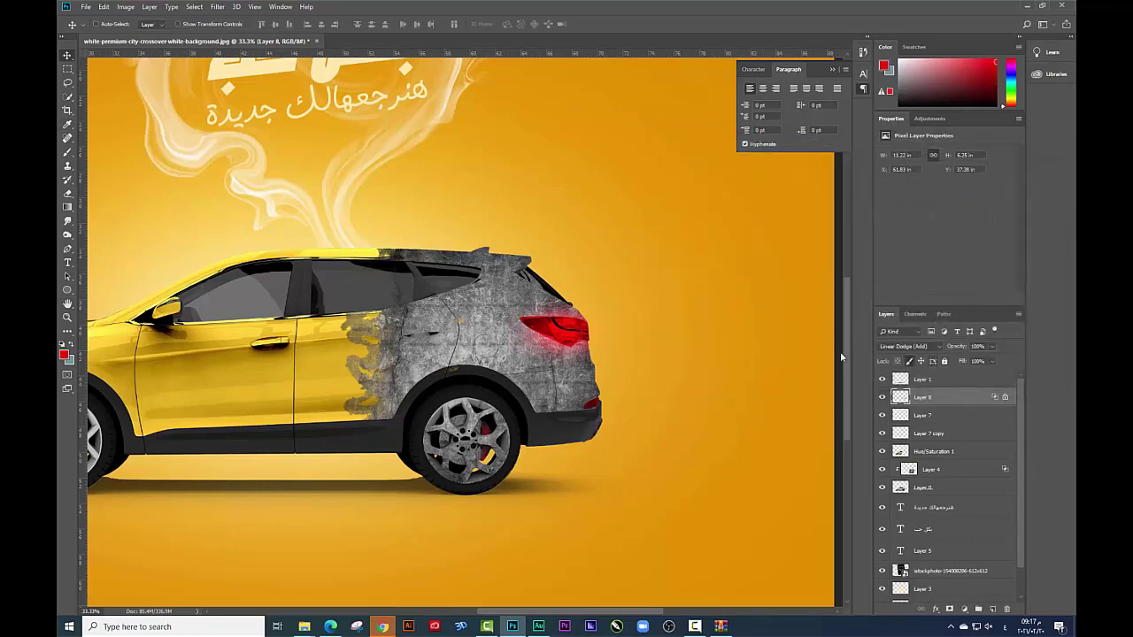
Resize and reposition the red glow over the taillight.
key(ctrl+t)
drag(645, 290, 649, 301)
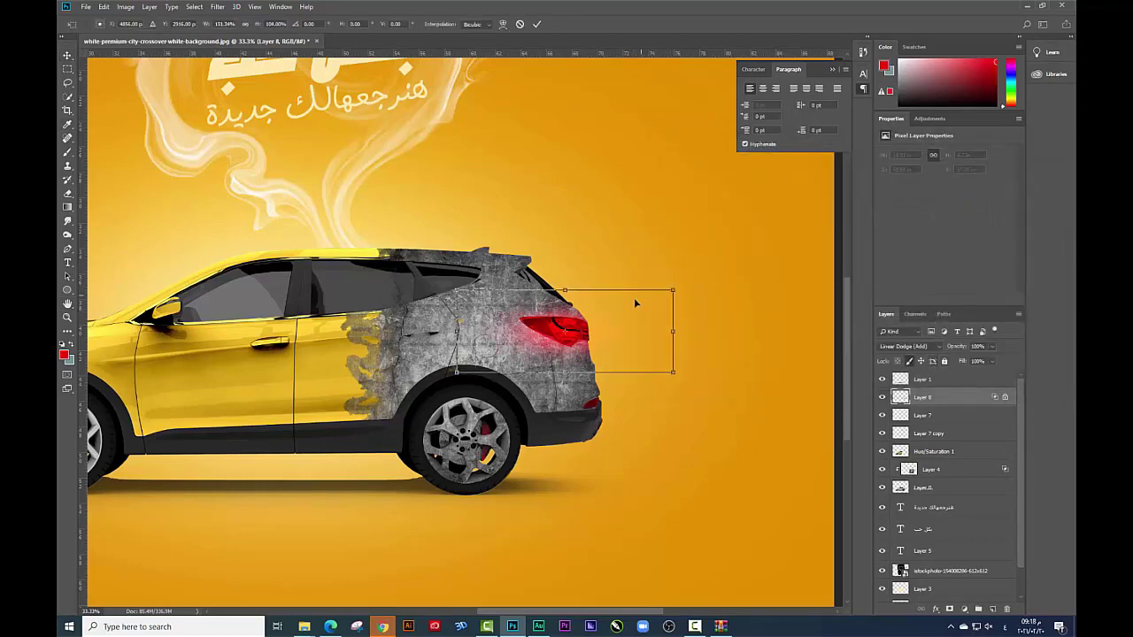
key(Return)
key(ctrl+minus)
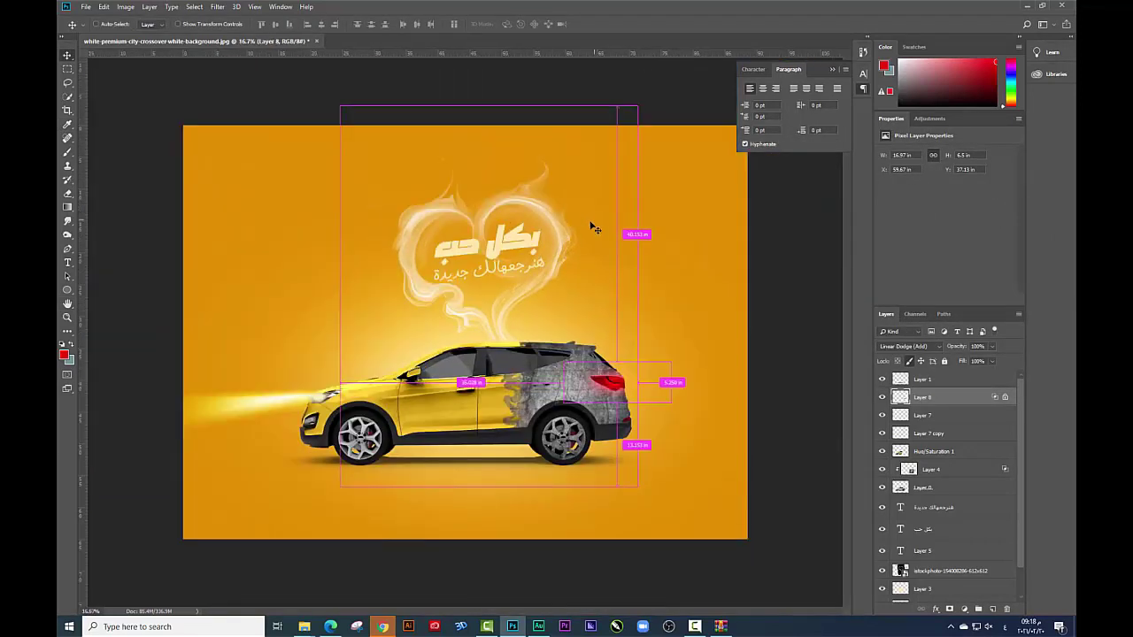
Merge the orange backdrop layers Layer 6 and Layer 2 into one.
right_click(629, 291)
click(649, 305)
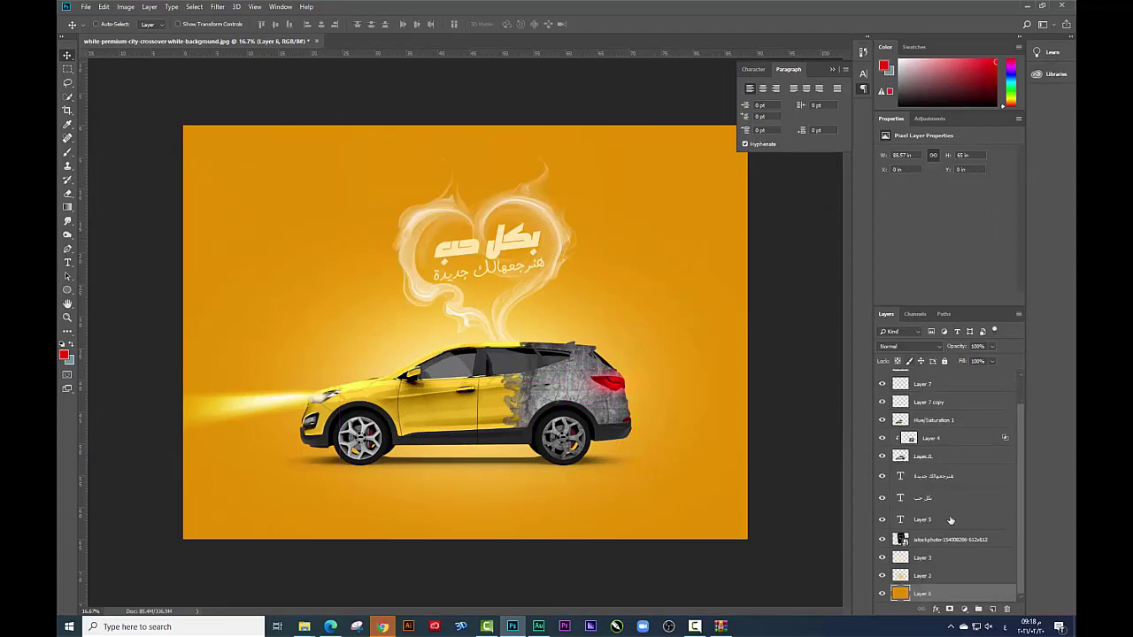
shift+click(945, 558)
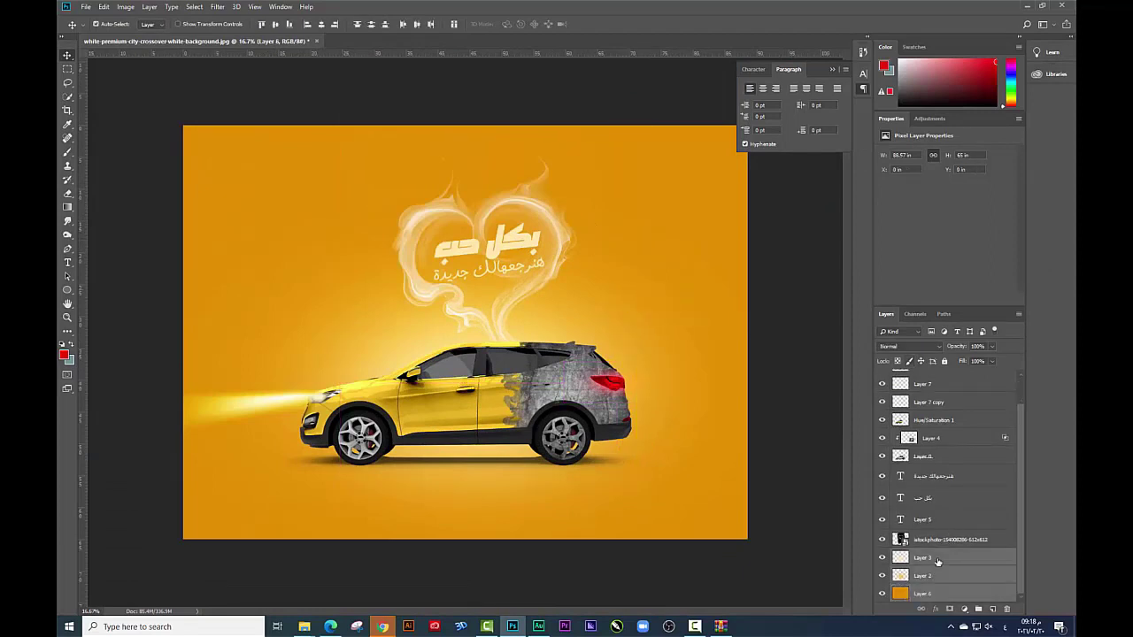
key(ctrl+e)
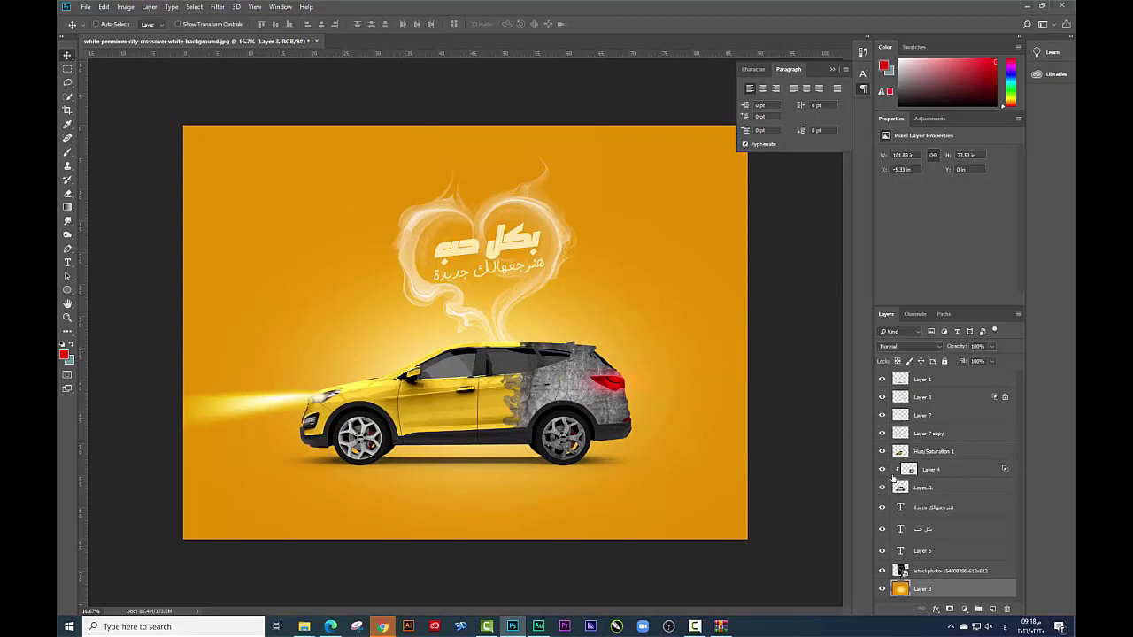
Add a Color Burn dotted Pattern Overlay to the merged backdrop and tune its scale.
right_click(934, 590)
click(952, 170)
click(690, 314)
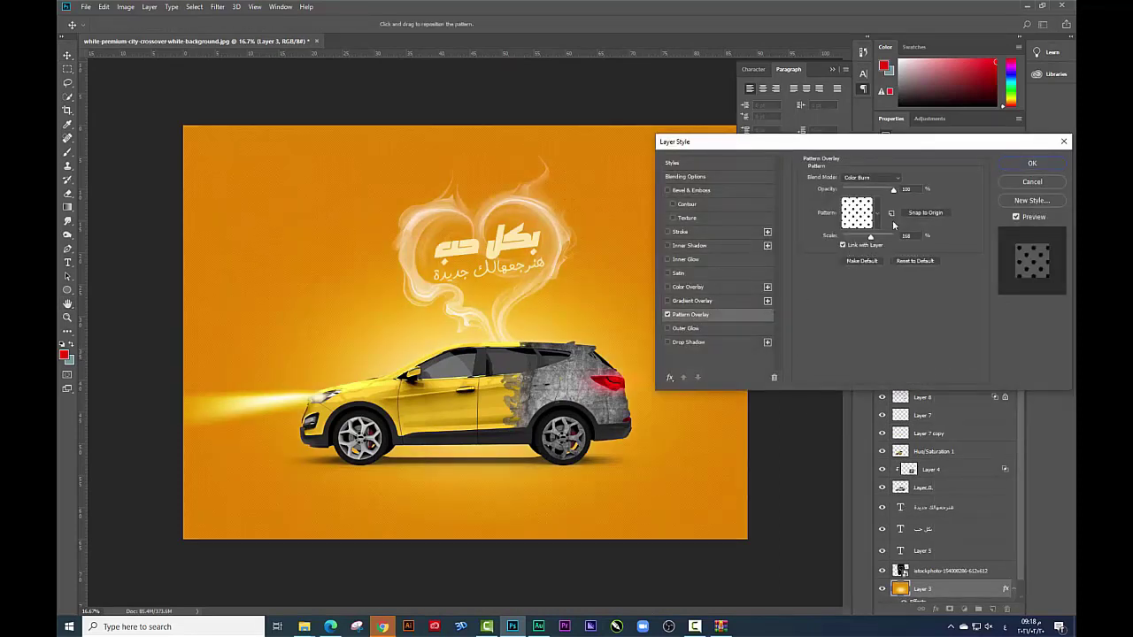
drag(871, 237, 872, 237)
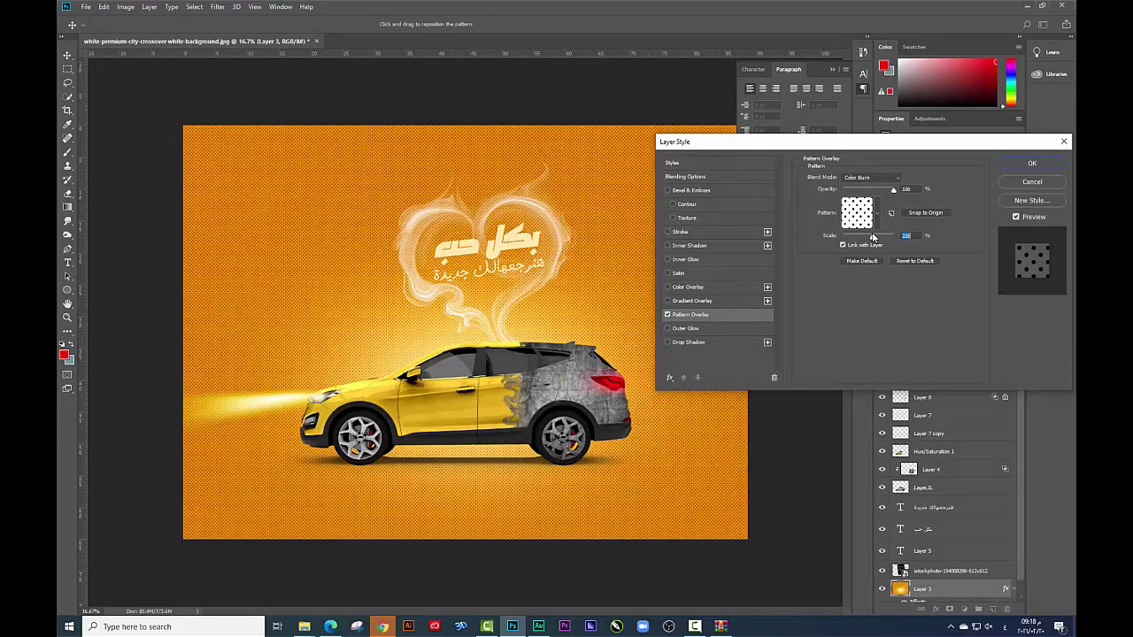
drag(872, 236, 870, 236)
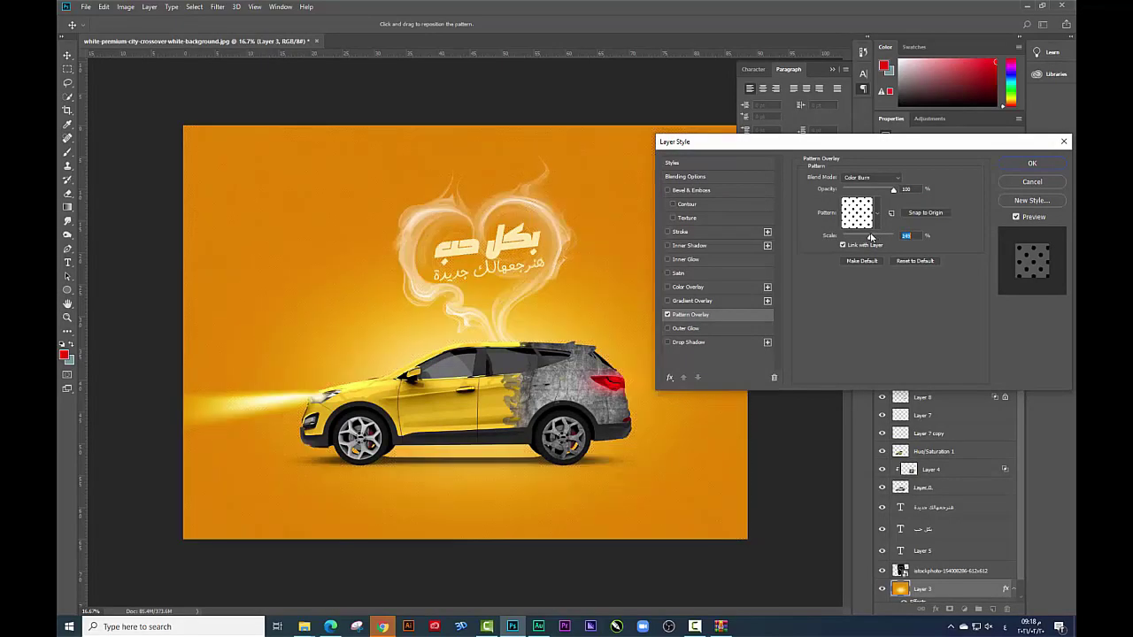
key(Return)
key(ctrl+minus)
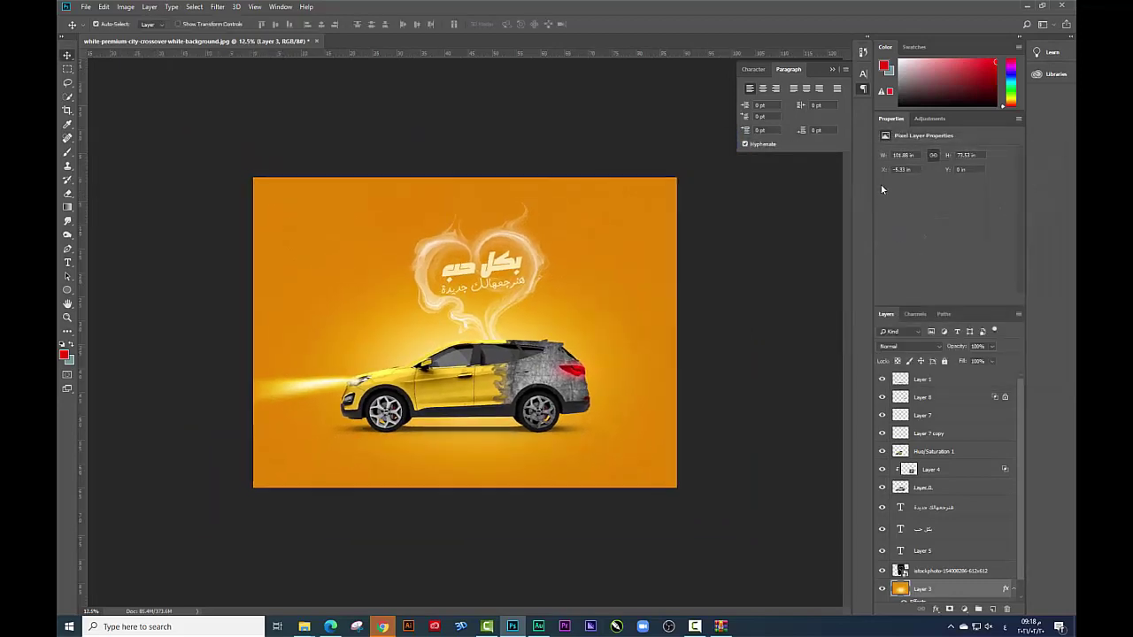
On a new layer, paint an orange-brown soft stroke along the poster's bottom.
click(993, 610)
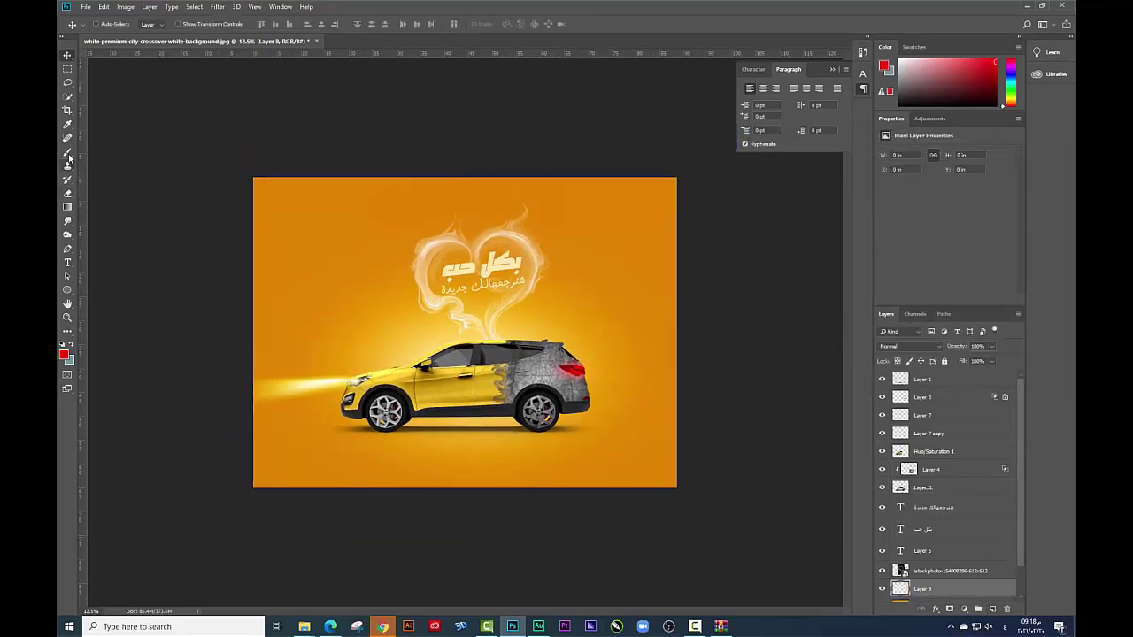
click(68, 154)
click(64, 355)
click(759, 324)
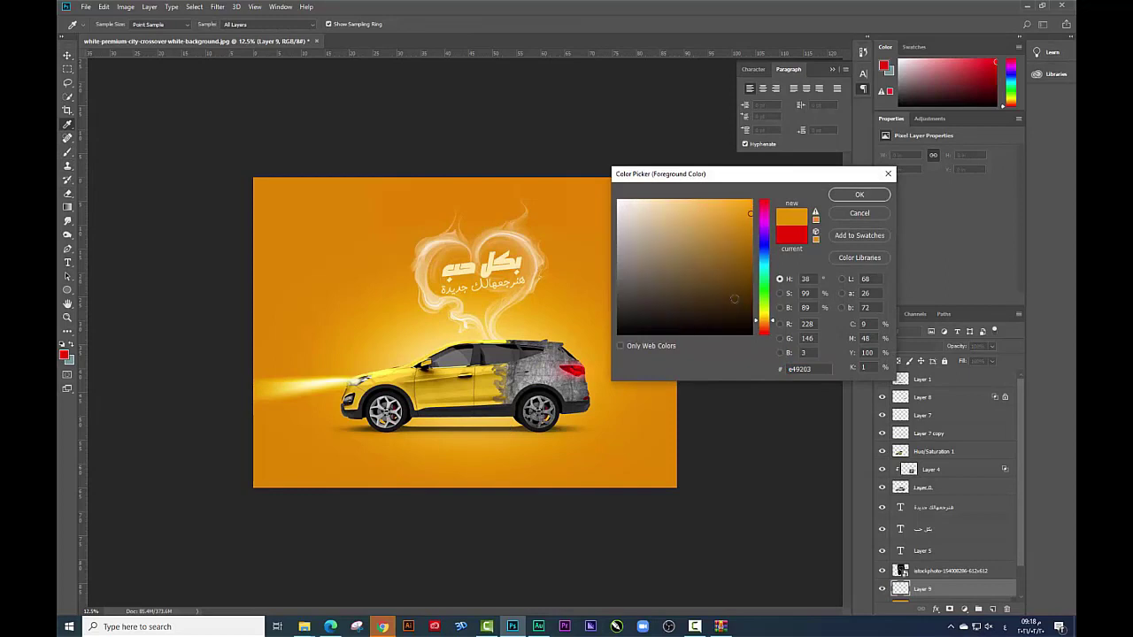
click(735, 266)
click(859, 192)
right_click(584, 456)
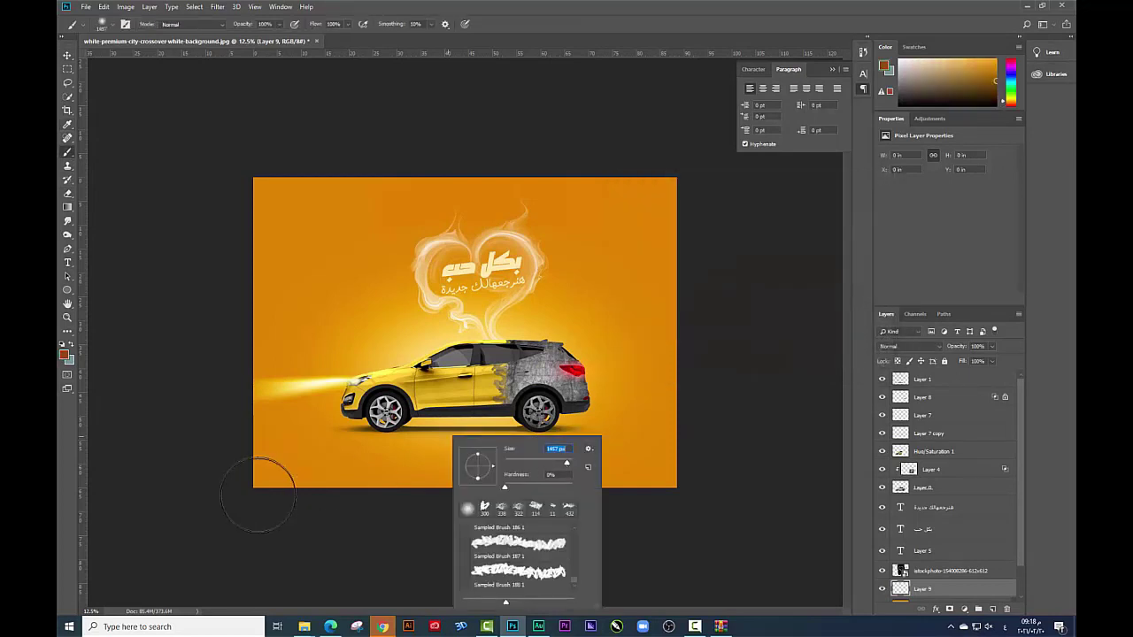
drag(253, 480, 1049, 505)
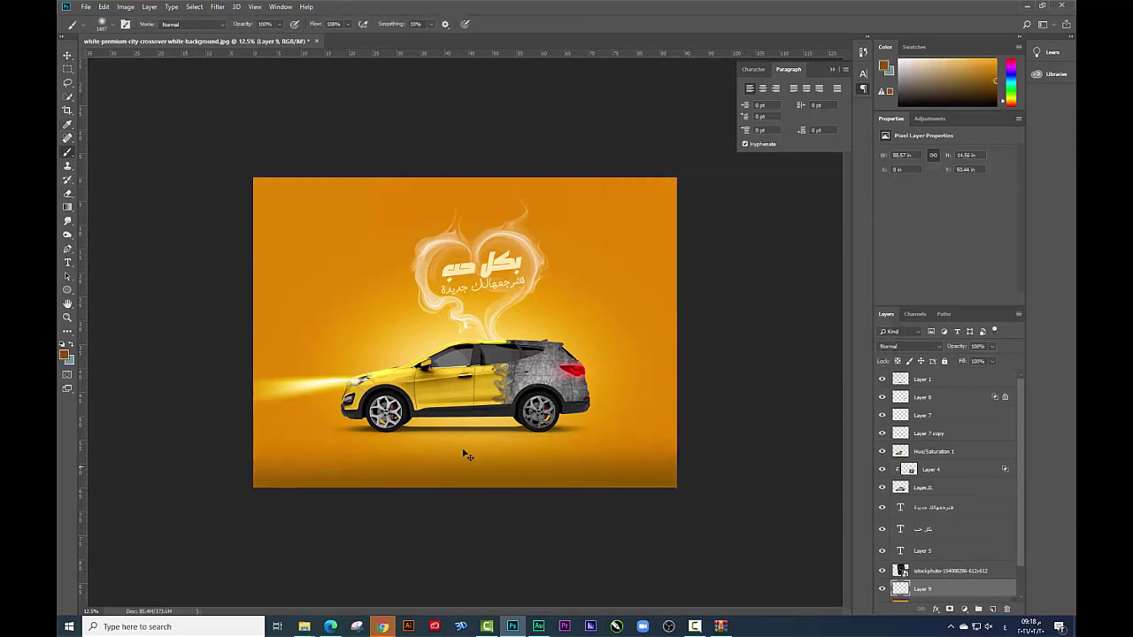
Stretch the brown shade to span the poster's bottom edge.
key(ctrl+t)
mouse_move(464, 414)
mouse_down()
mouse_move(488, 327)
mouse_move(465, 404)
mouse_up()
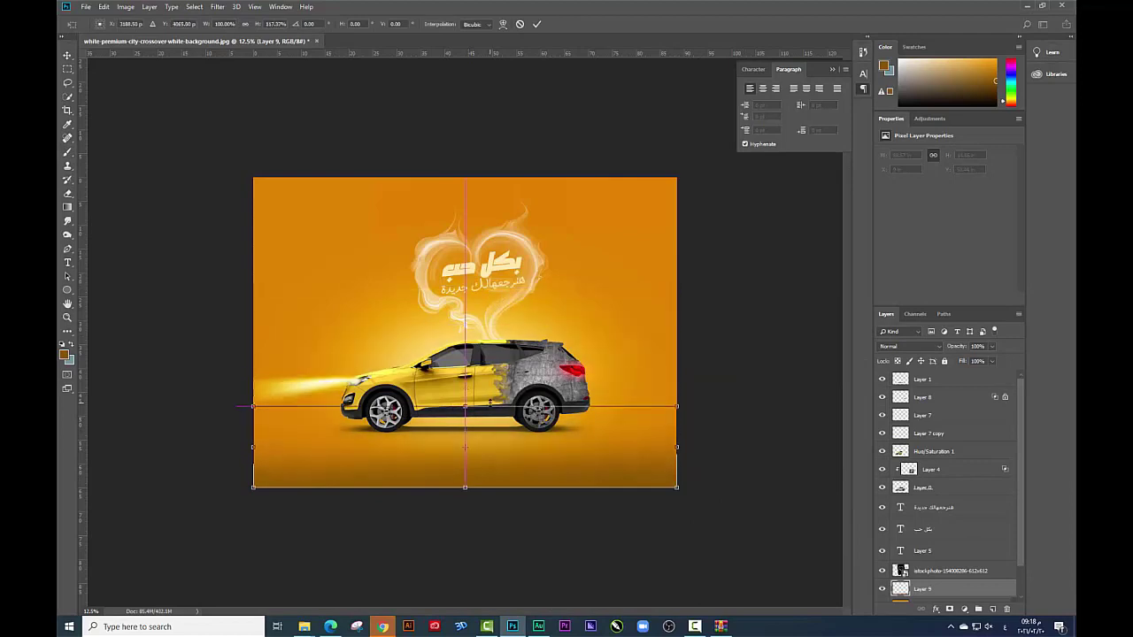
drag(465, 487, 466, 523)
key(Return)
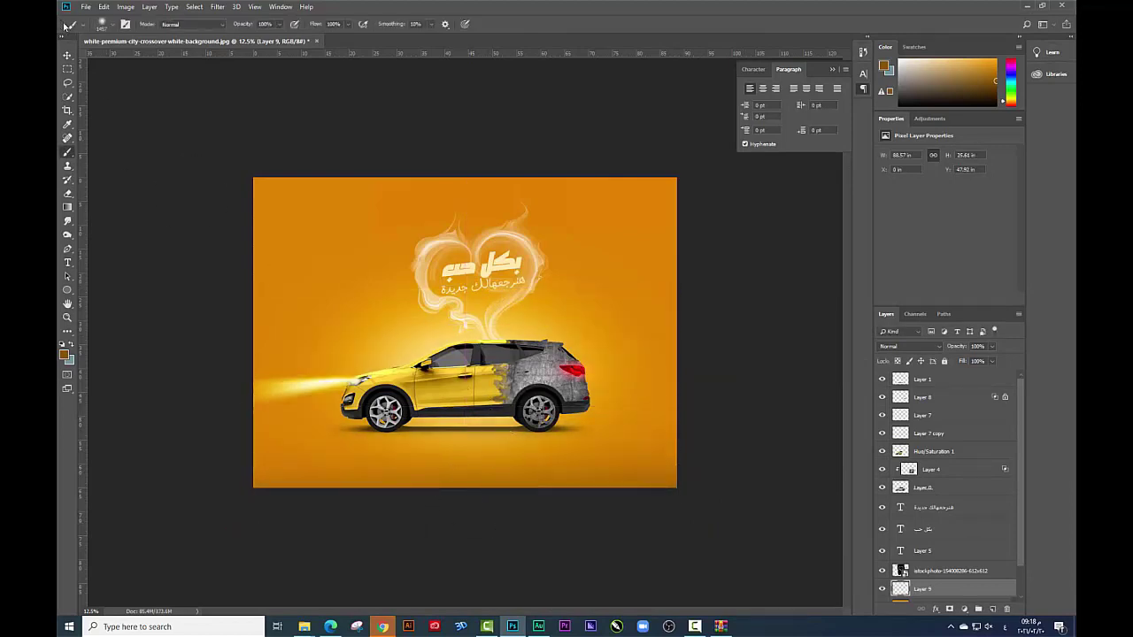
click(67, 55)
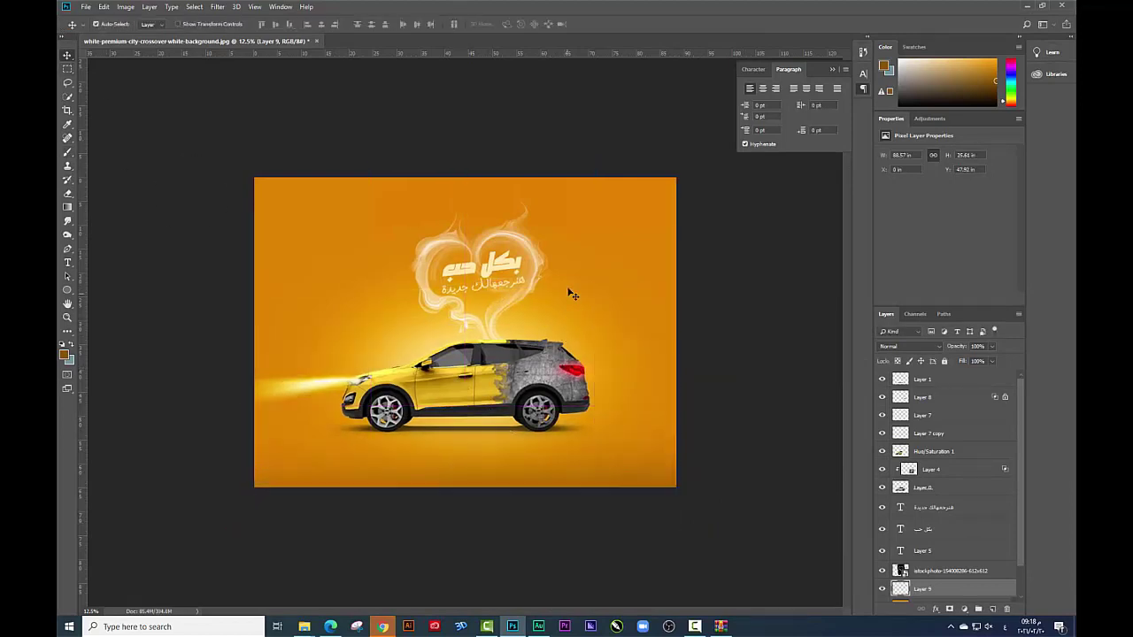
key(ctrl+minus)
key(ctrl+plus)
key(ctrl+plus)
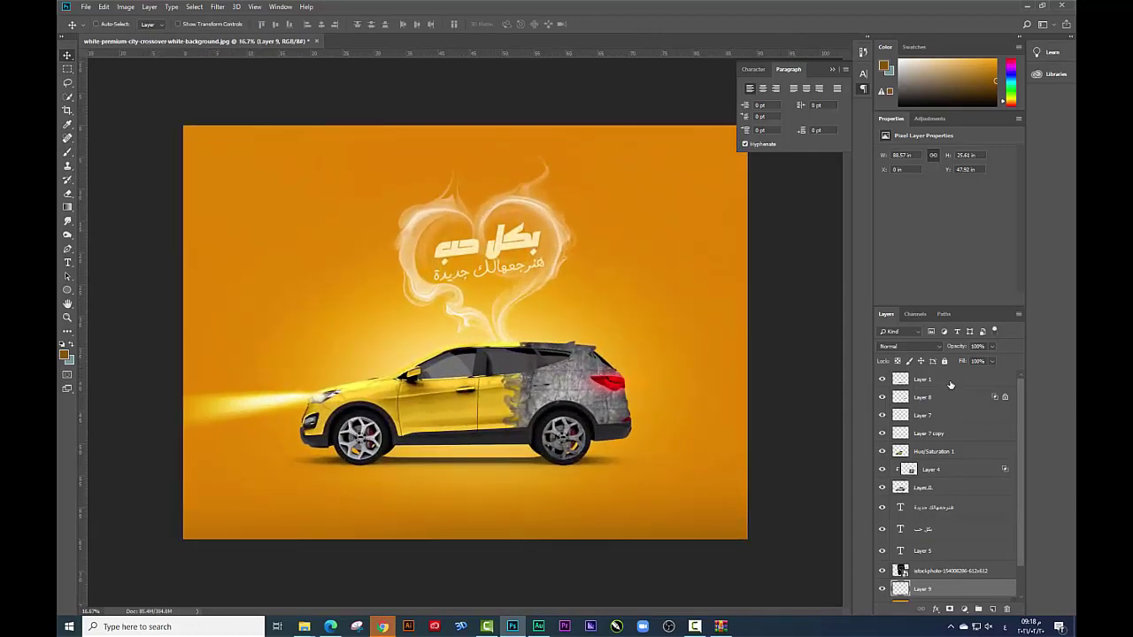
click(950, 381)
Add a Color Lookup adjustment and try grades from DC1_01_bleach_neutral_v2 to DC1_08_mr_bold_v2.
click(964, 609)
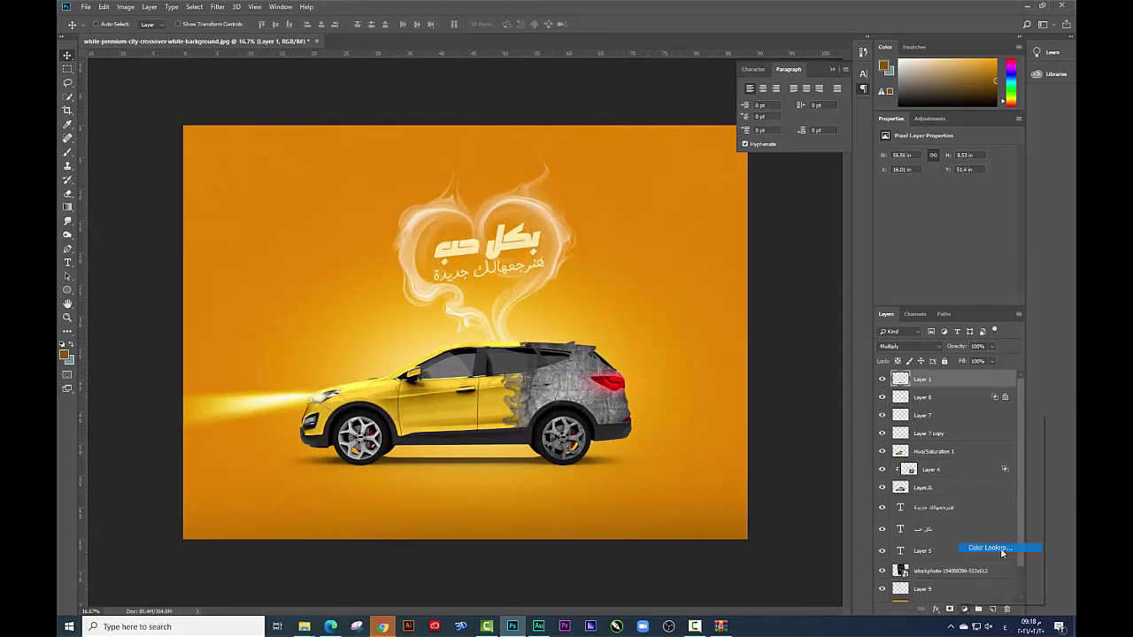
click(1000, 549)
click(974, 154)
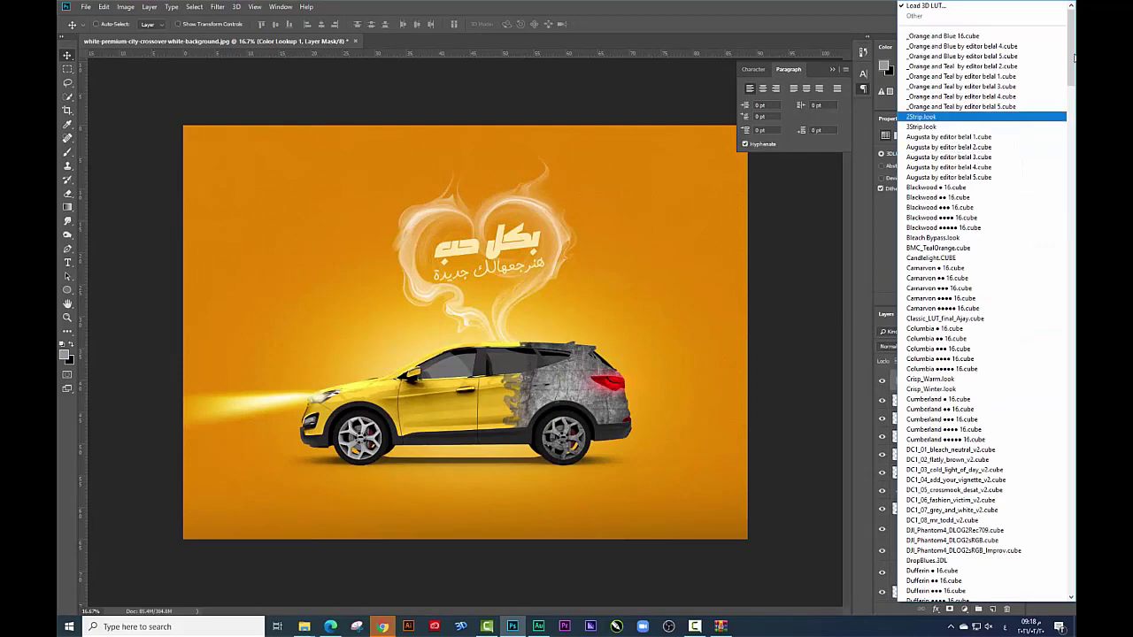
drag(1073, 57, 1073, 77)
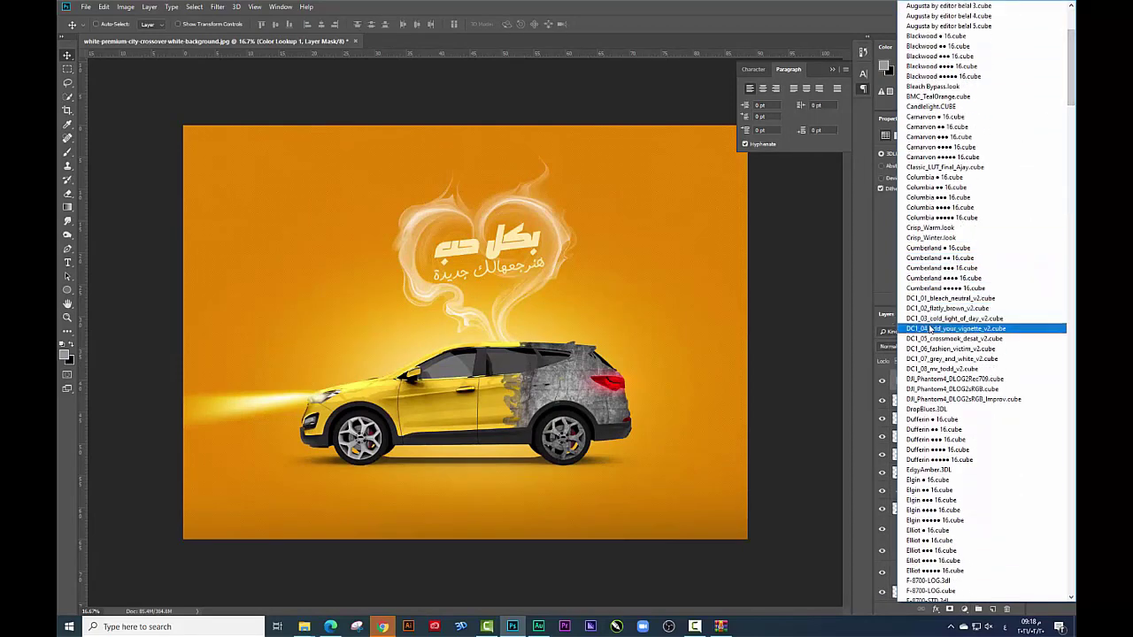
click(939, 298)
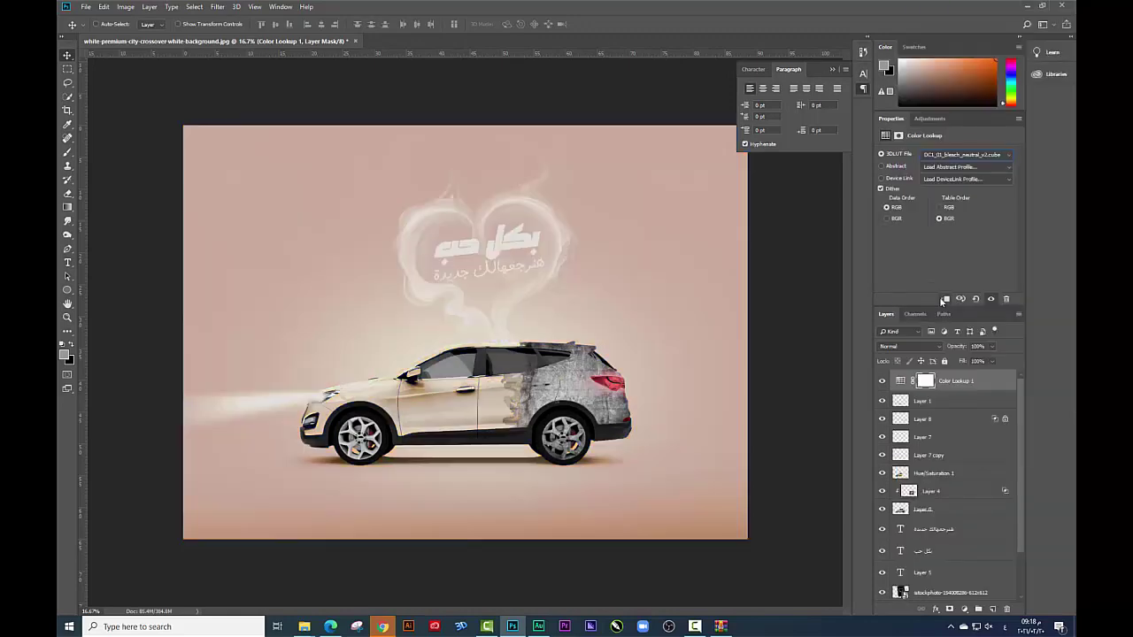
key(Down)
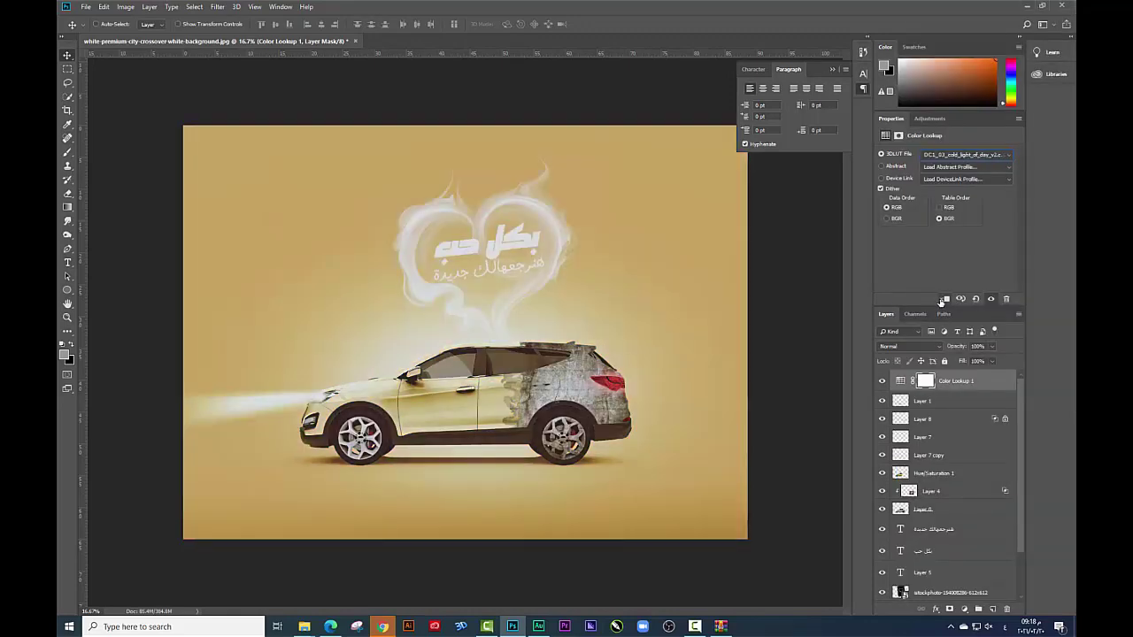
key(Down)
key(Down)
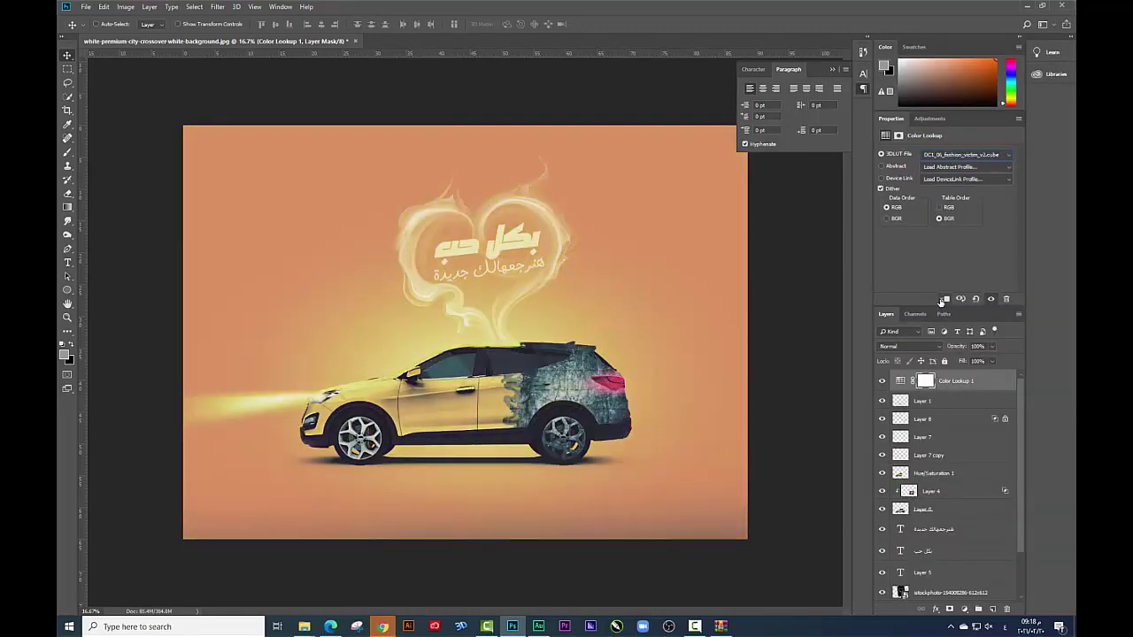
key(Down)
key(Down)
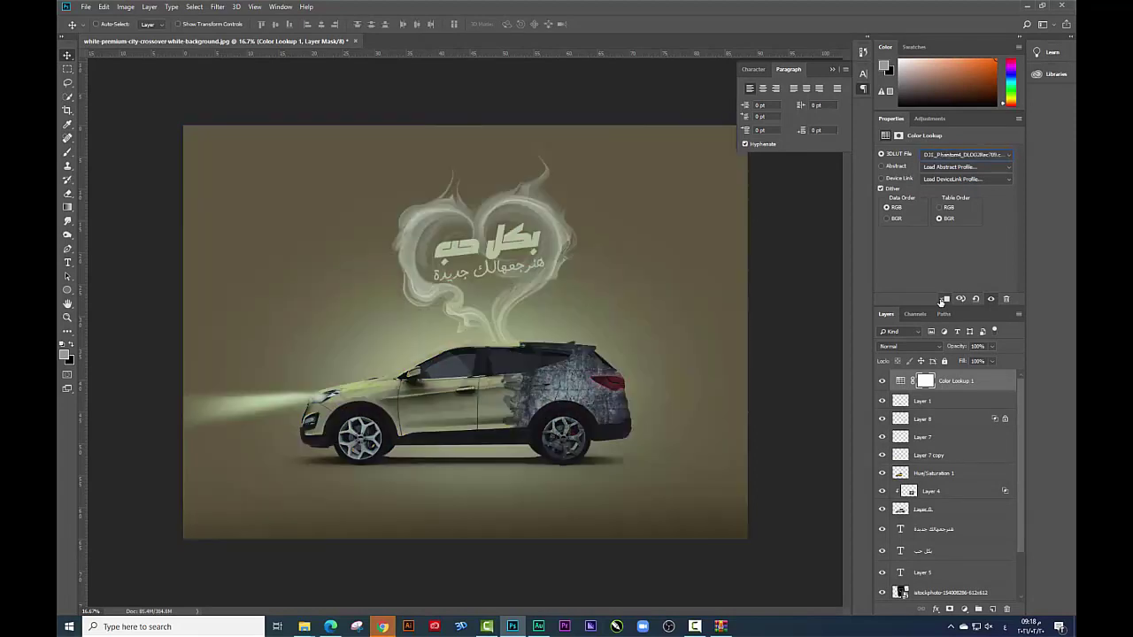
key(Down)
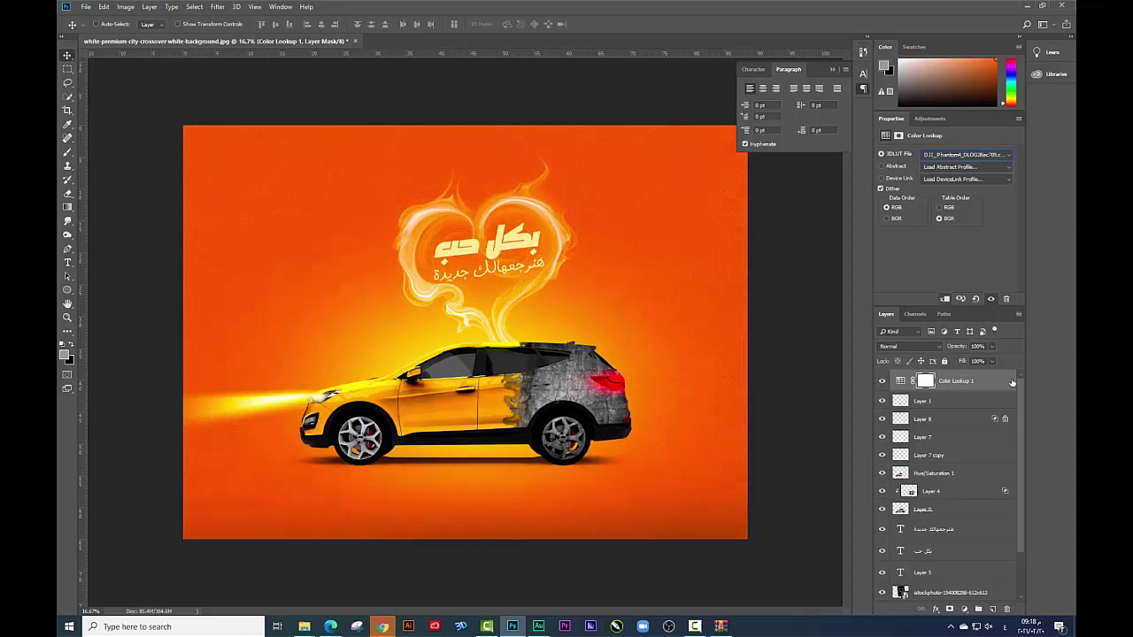
Lower the grade's opacity to about 28% and choose the F-8700-V2-LOG.3dl LUT.
click(991, 346)
drag(994, 360, 952, 361)
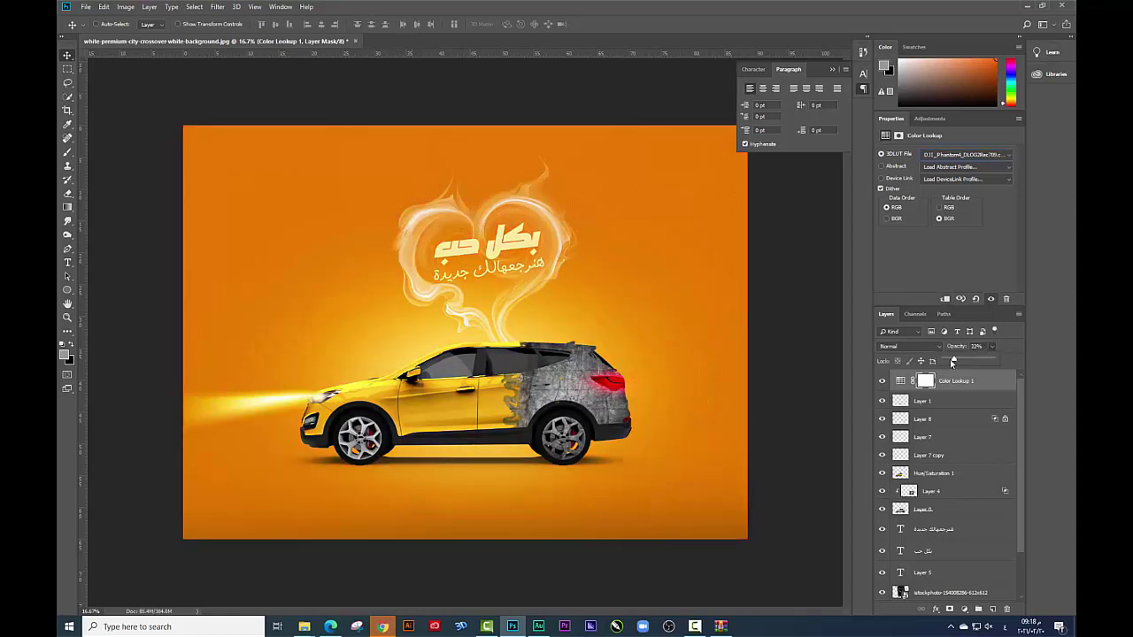
click(943, 155)
click(947, 250)
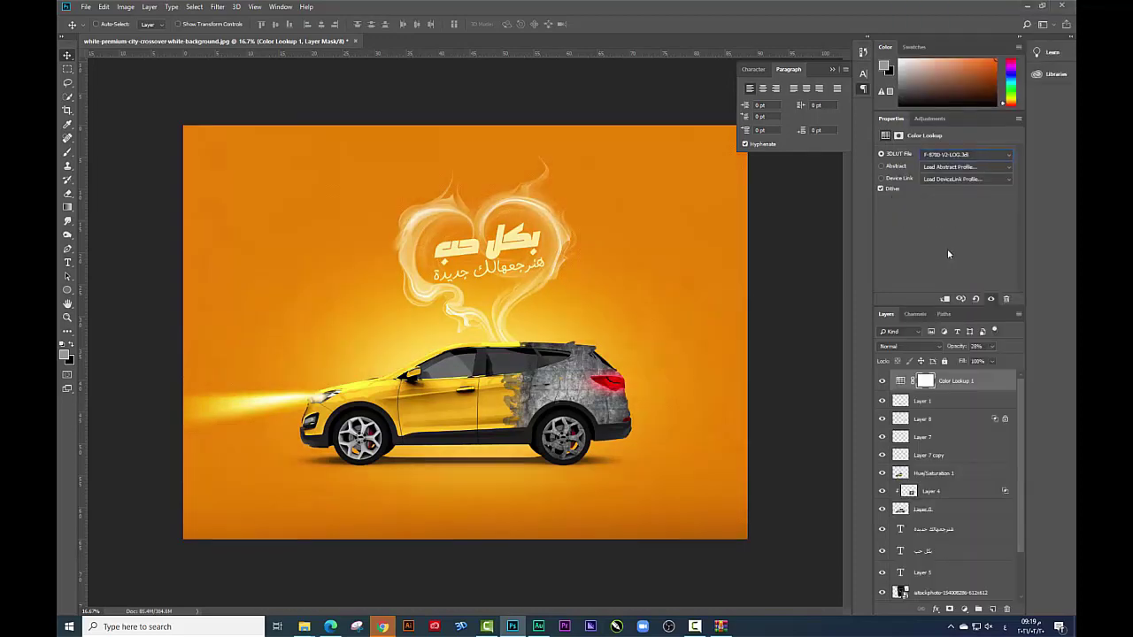
key(Down)
Dismiss the lookup errors, select the poster layers under the grade, and apply a filter to Layer 1.
key(Return)
key(Return)
drag(1019, 394, 1025, 444)
shift+click(956, 570)
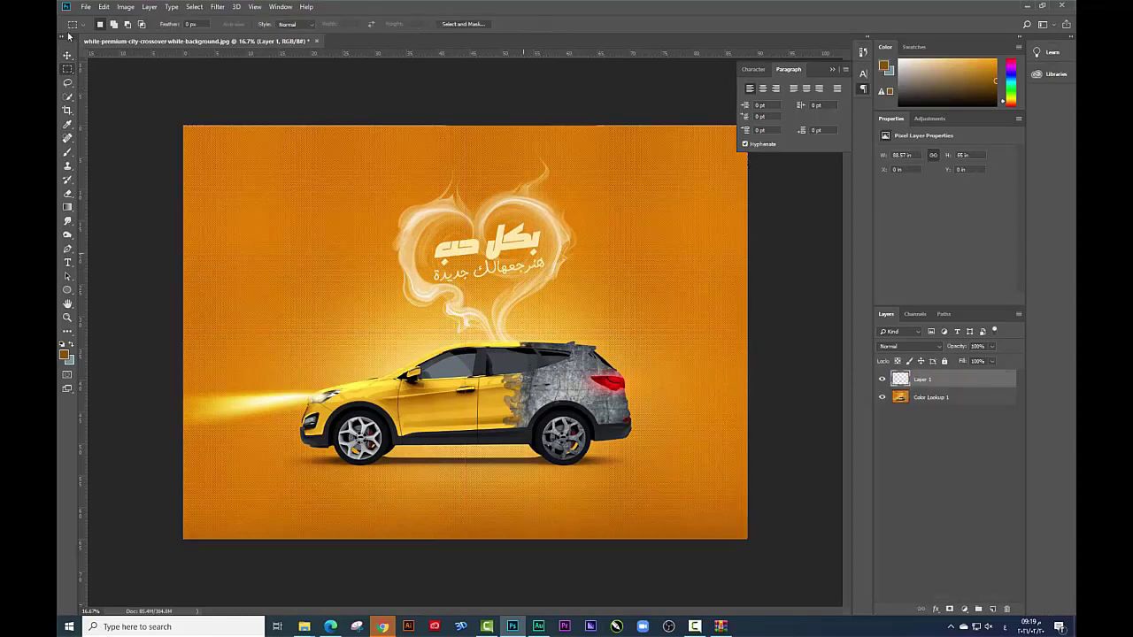
click(217, 6)
click(239, 61)
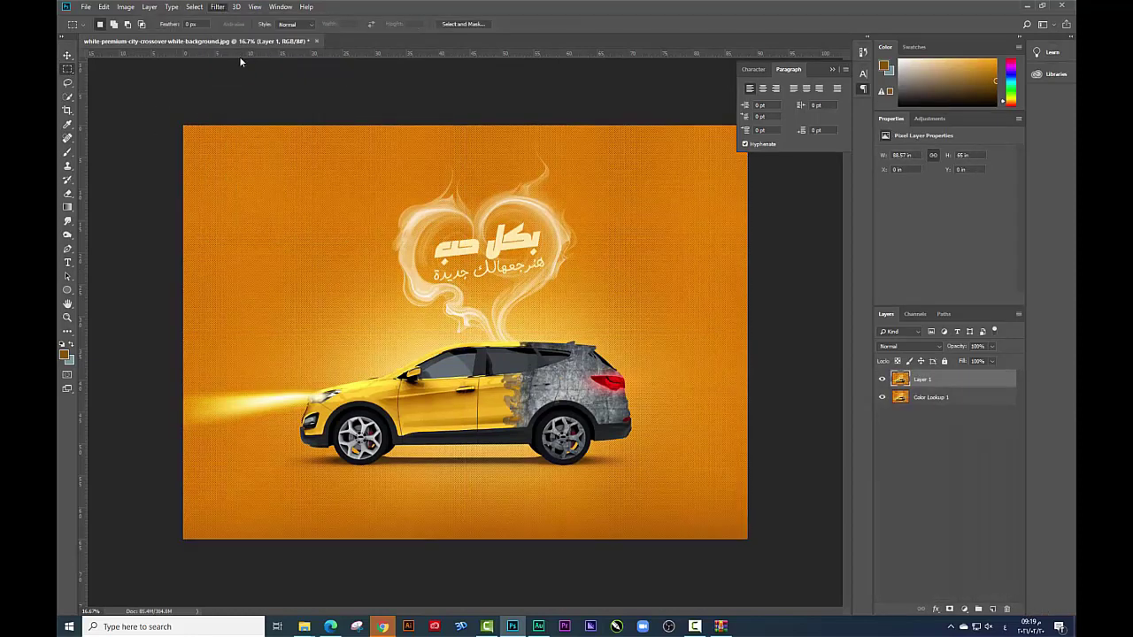
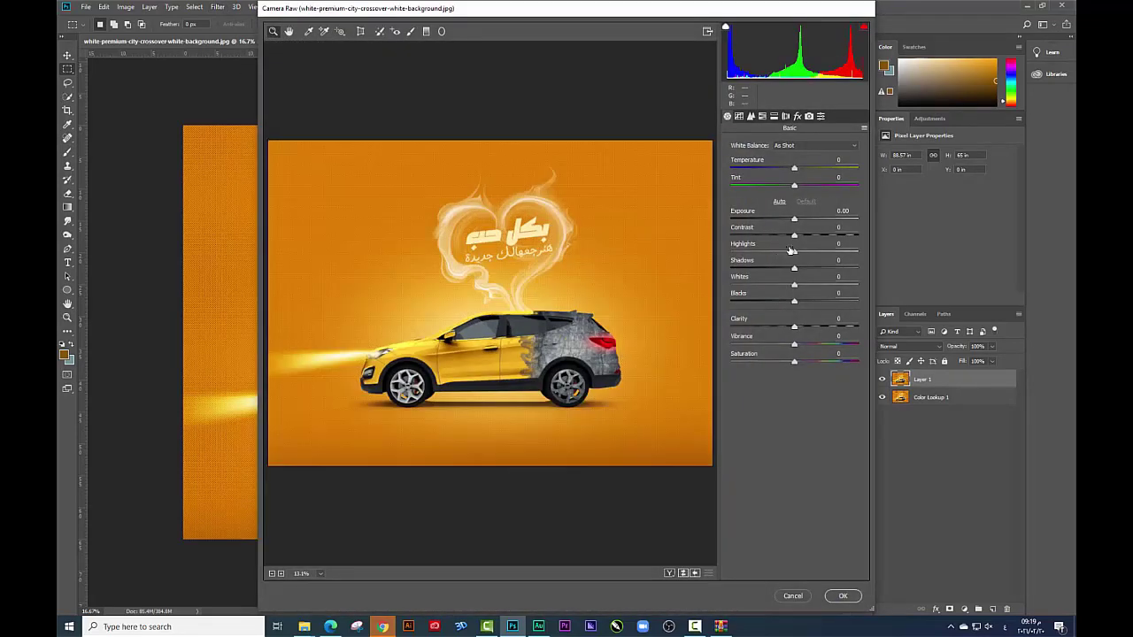
In Camera Raw Basic, set Contrast +25, Temperature -3, Tint -4, Clarity +34, and lift Shadows and Vibrance.
drag(794, 235, 810, 236)
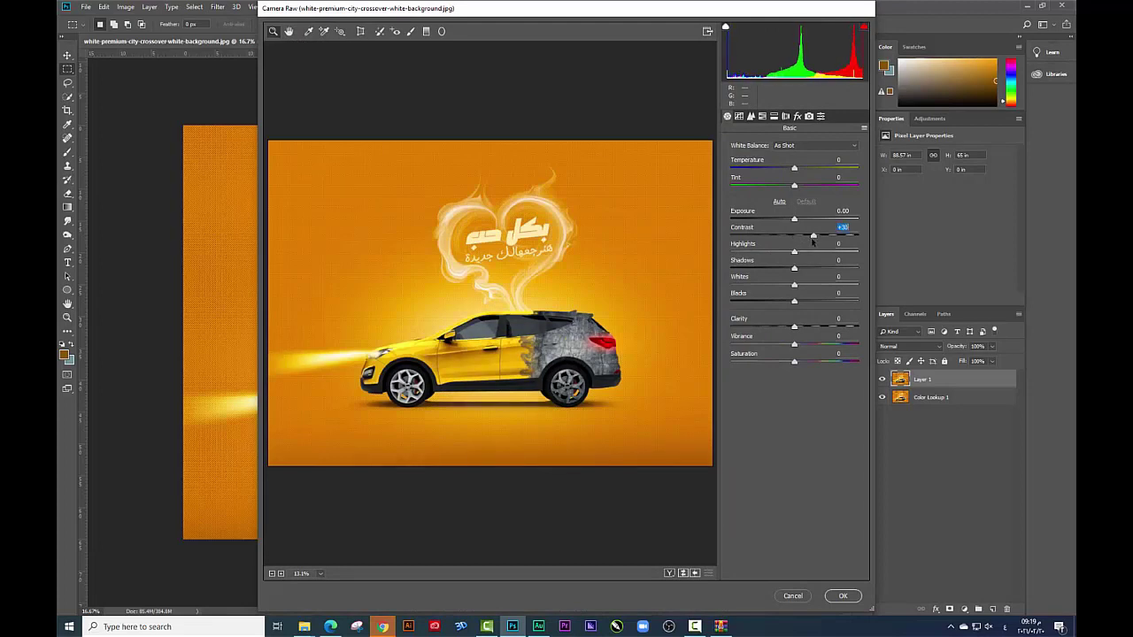
drag(794, 169, 791, 186)
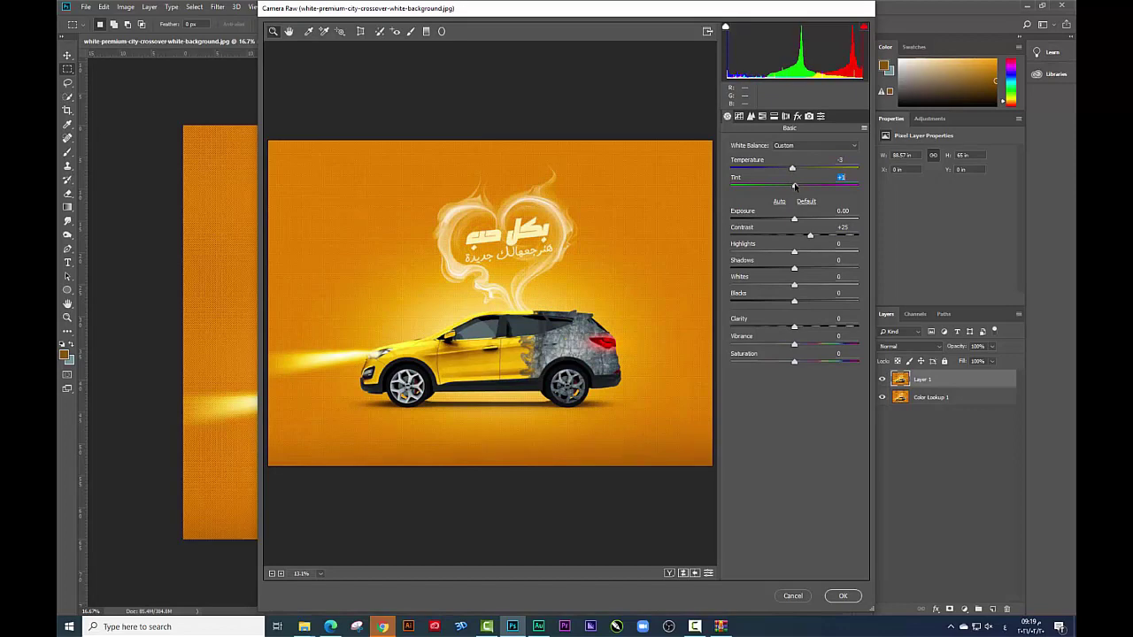
drag(793, 269, 795, 268)
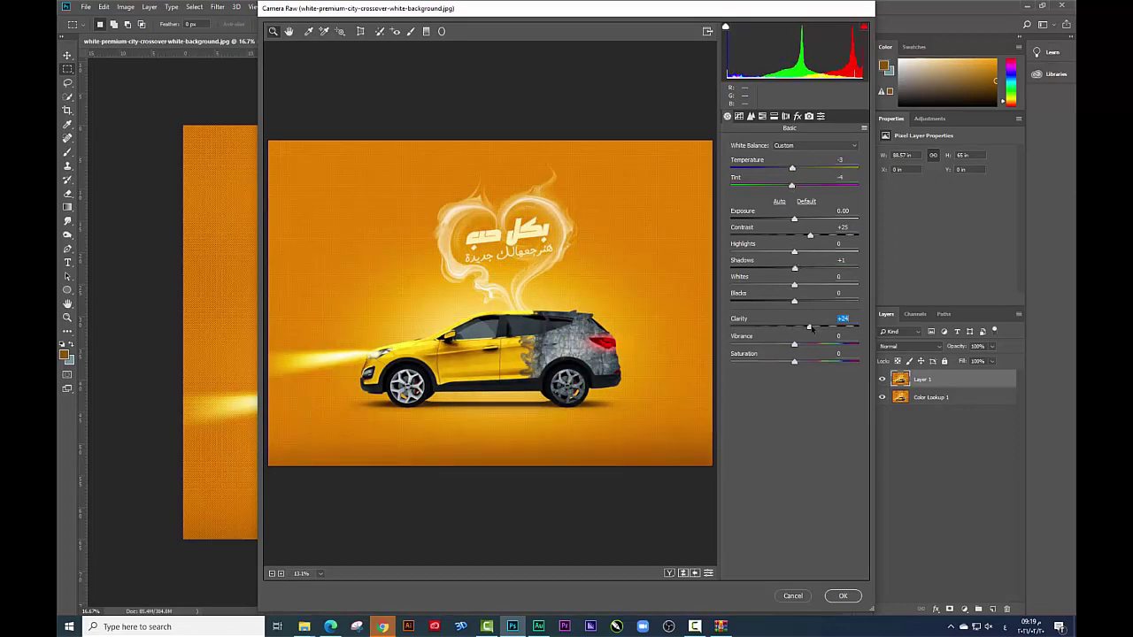
mouse_move(801, 327)
mouse_down()
mouse_move(816, 327)
mouse_move(802, 302)
mouse_up()
drag(793, 345, 798, 344)
Lift the tone curve's highlights and darks, and shift the yellow and orange hues.
click(750, 117)
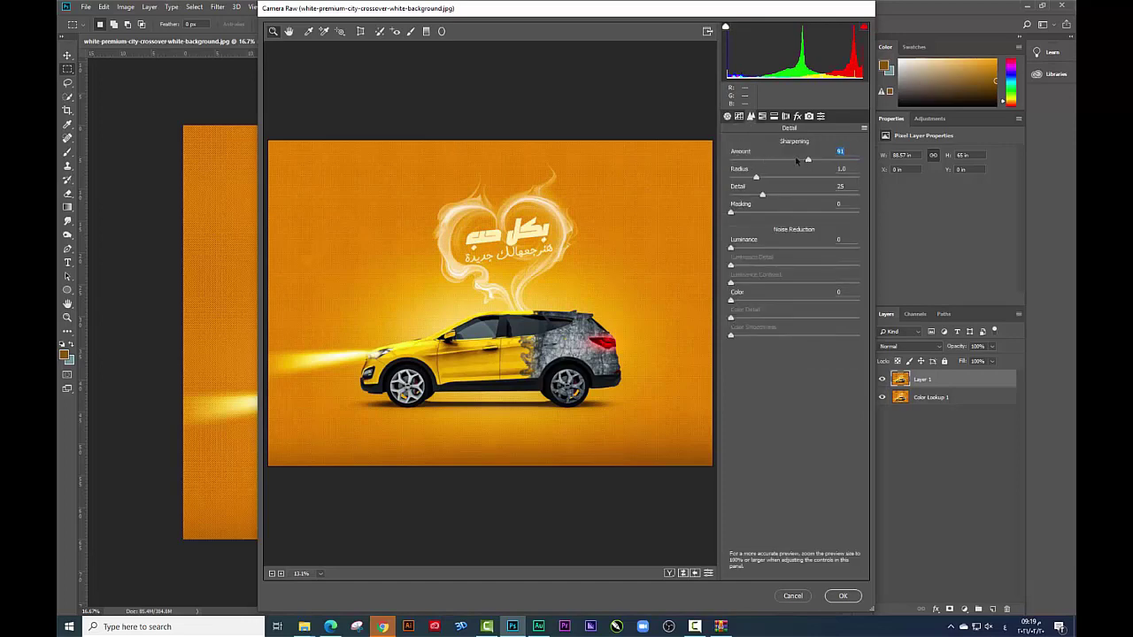
click(739, 116)
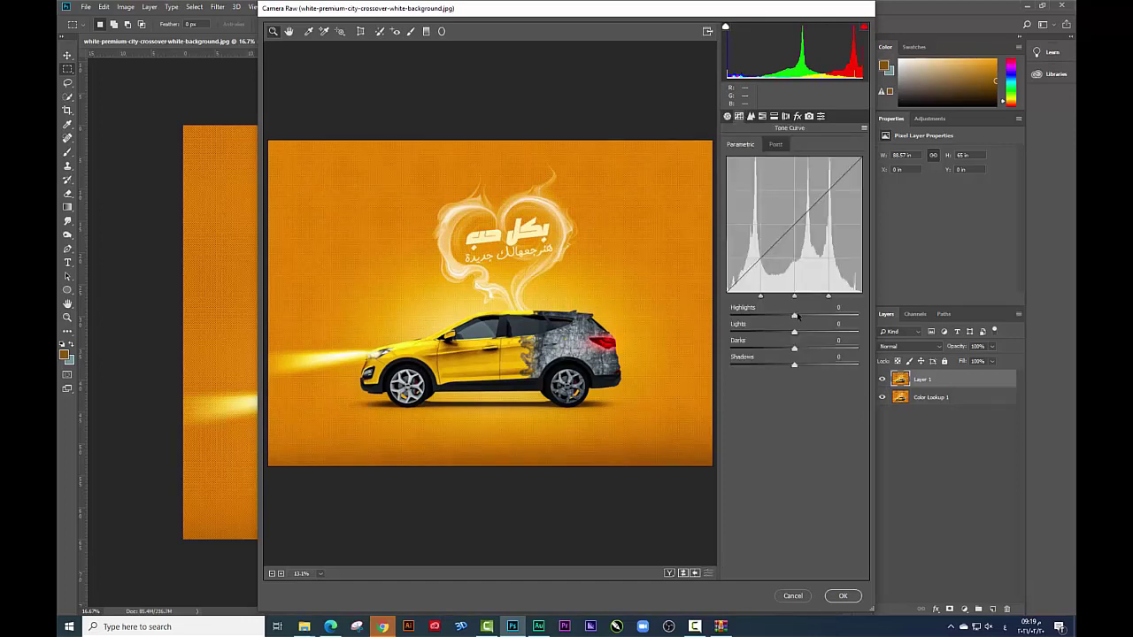
mouse_move(795, 316)
mouse_down()
mouse_move(803, 334)
mouse_move(789, 365)
mouse_up()
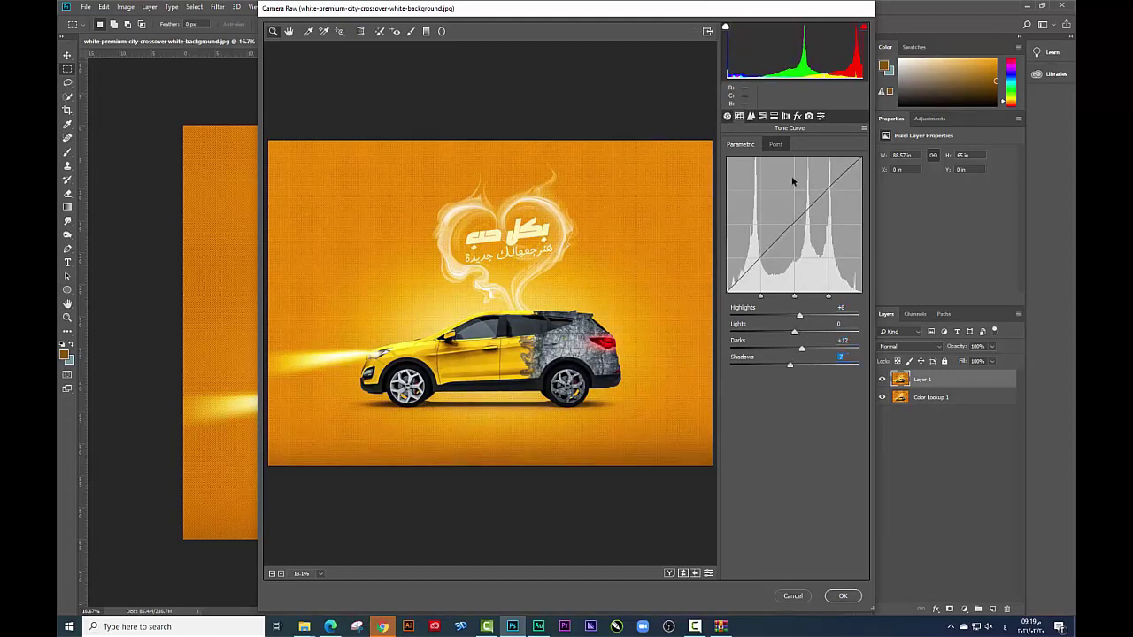
click(762, 116)
mouse_move(794, 234)
mouse_down()
mouse_move(776, 236)
mouse_move(785, 217)
mouse_up()
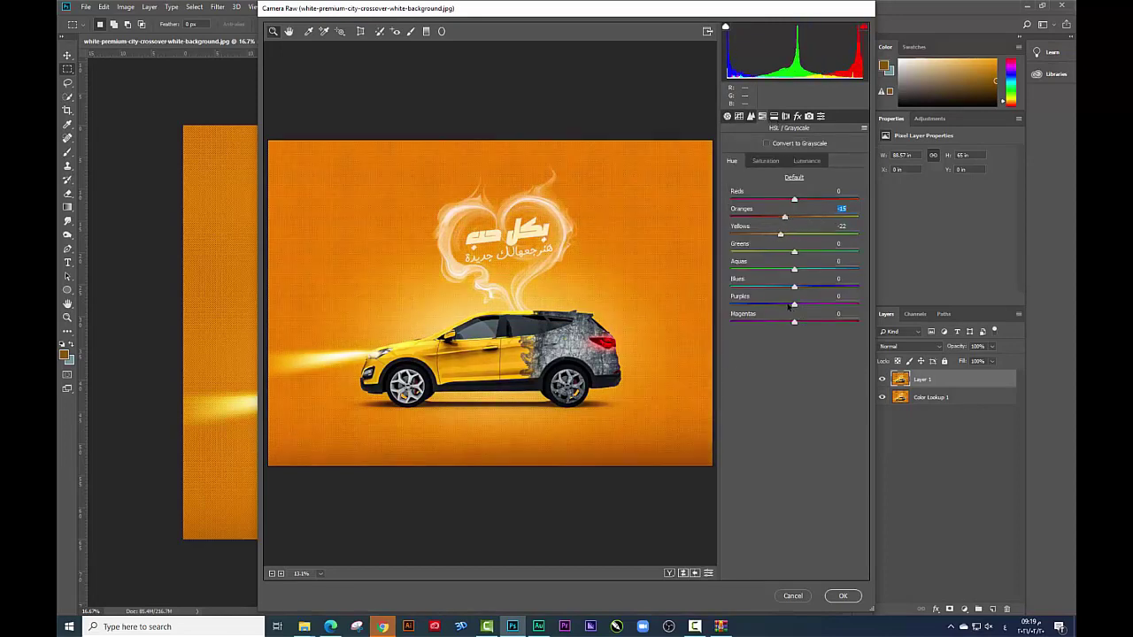
mouse_move(794, 286)
mouse_down()
mouse_move(813, 288)
mouse_move(757, 291)
mouse_up()
Darken the poster's edges with a post-crop vignette.
click(773, 116)
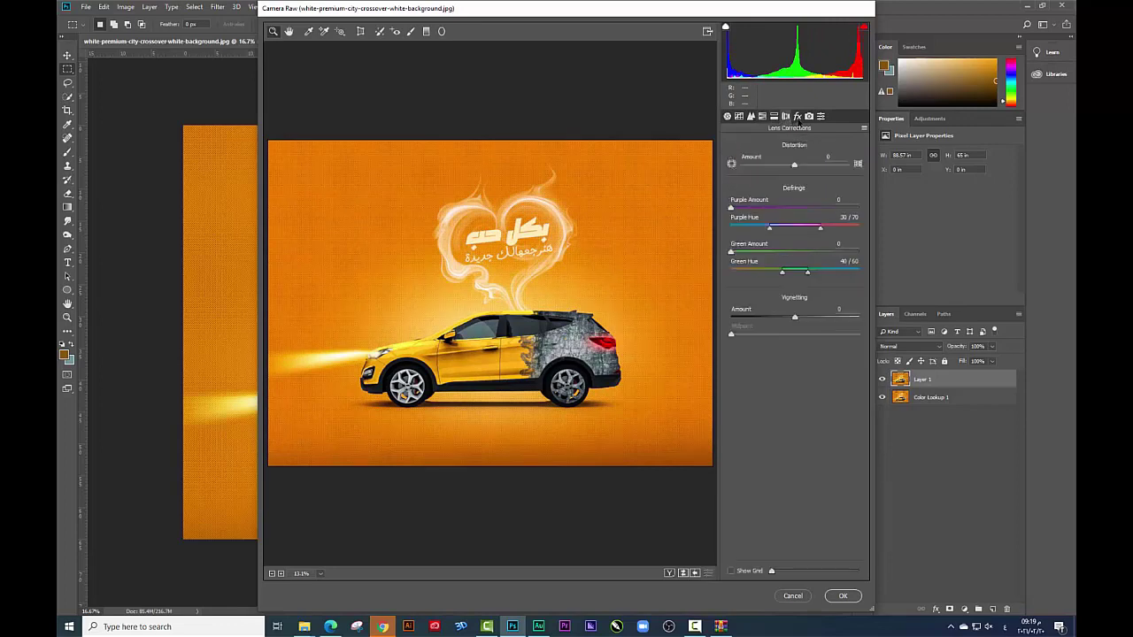
click(796, 116)
drag(793, 292, 780, 294)
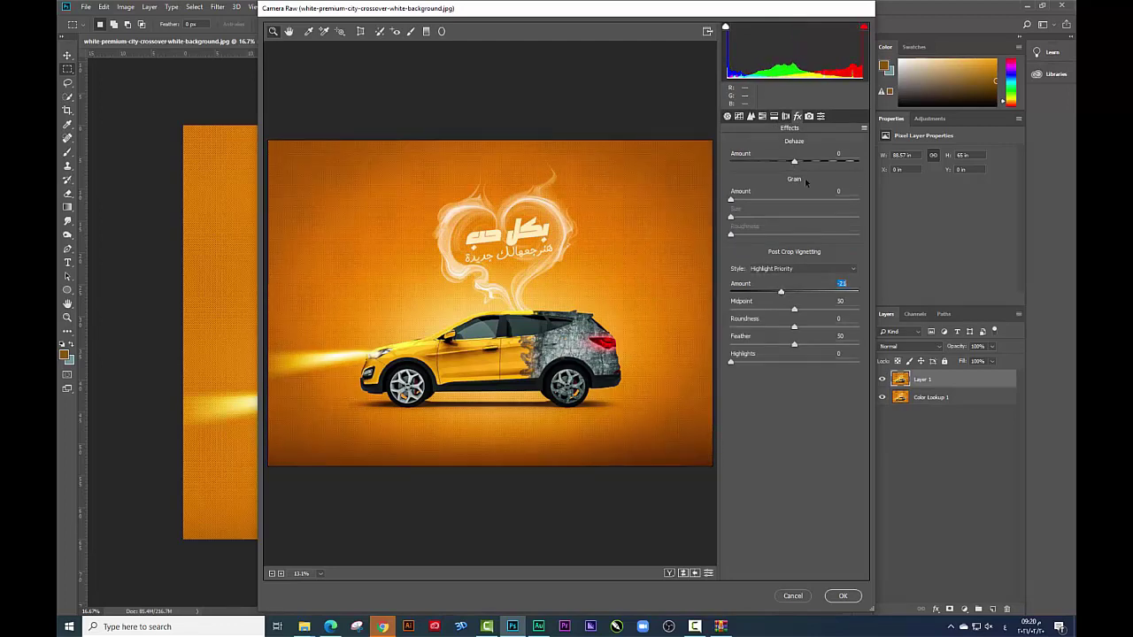
Set calibration Shadows Tint -100, Red Hue -3, Green Hue +8, Saturation +12, Blue Hue +8.
click(808, 116)
drag(794, 186, 730, 186)
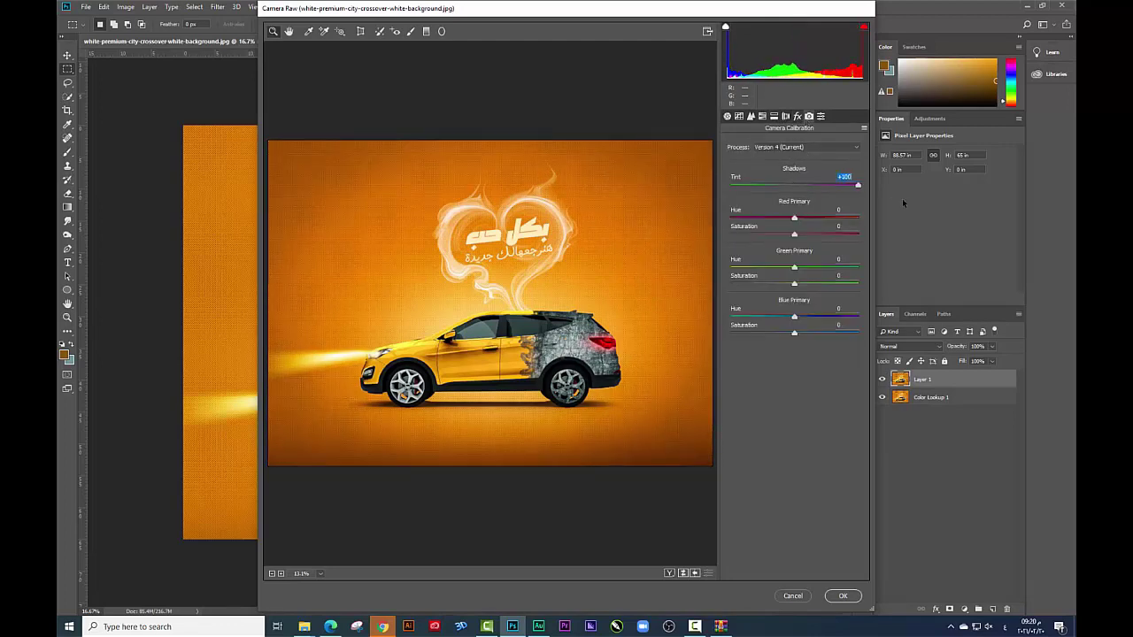
mouse_move(794, 218)
mouse_down()
mouse_move(820, 219)
mouse_move(794, 219)
mouse_move(799, 267)
mouse_up()
mouse_move(794, 283)
mouse_down()
mouse_move(783, 317)
mouse_move(806, 317)
mouse_move(797, 332)
mouse_up()
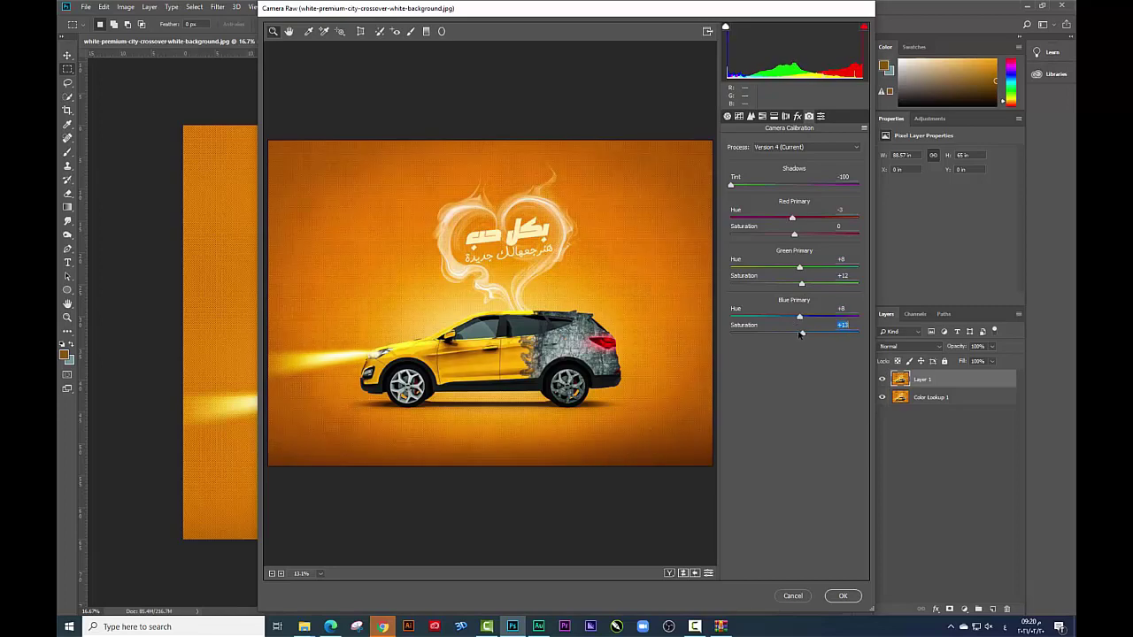
click(842, 596)
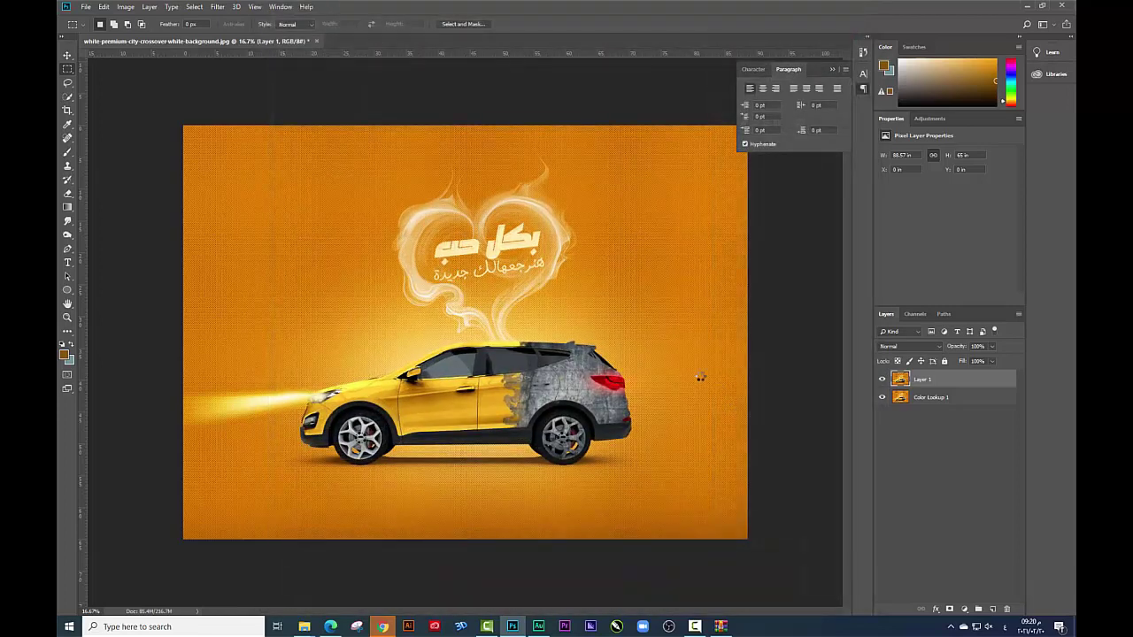
key(Tab)
scroll(746, 190, up, 1)
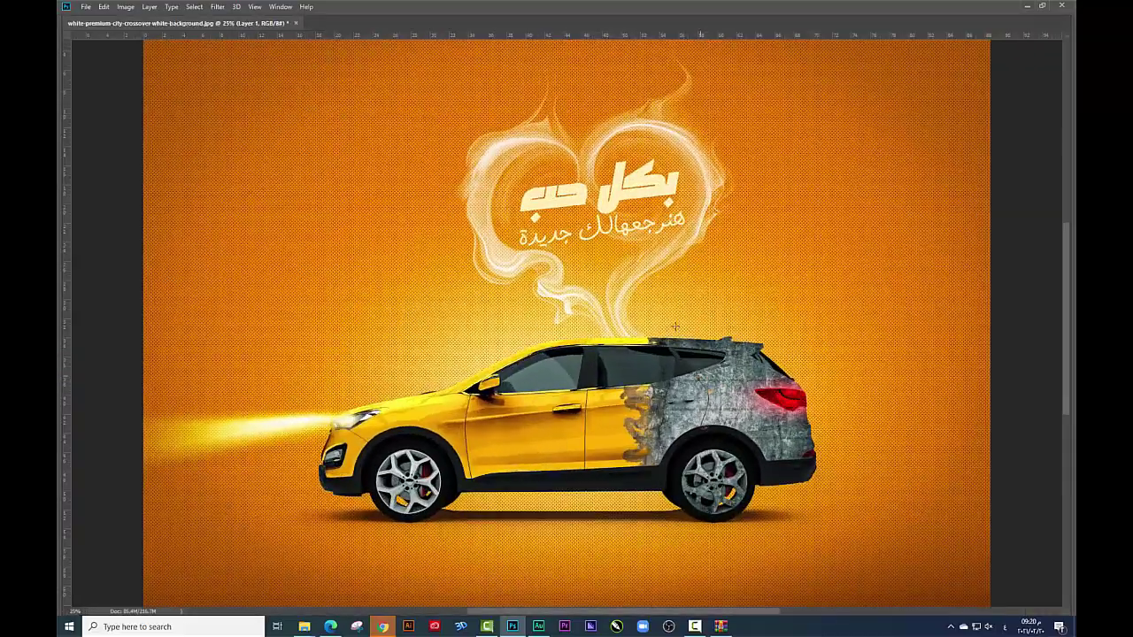
scroll(746, 190, up, 1)
scroll(745, 190, up, 1)
key(Tab)
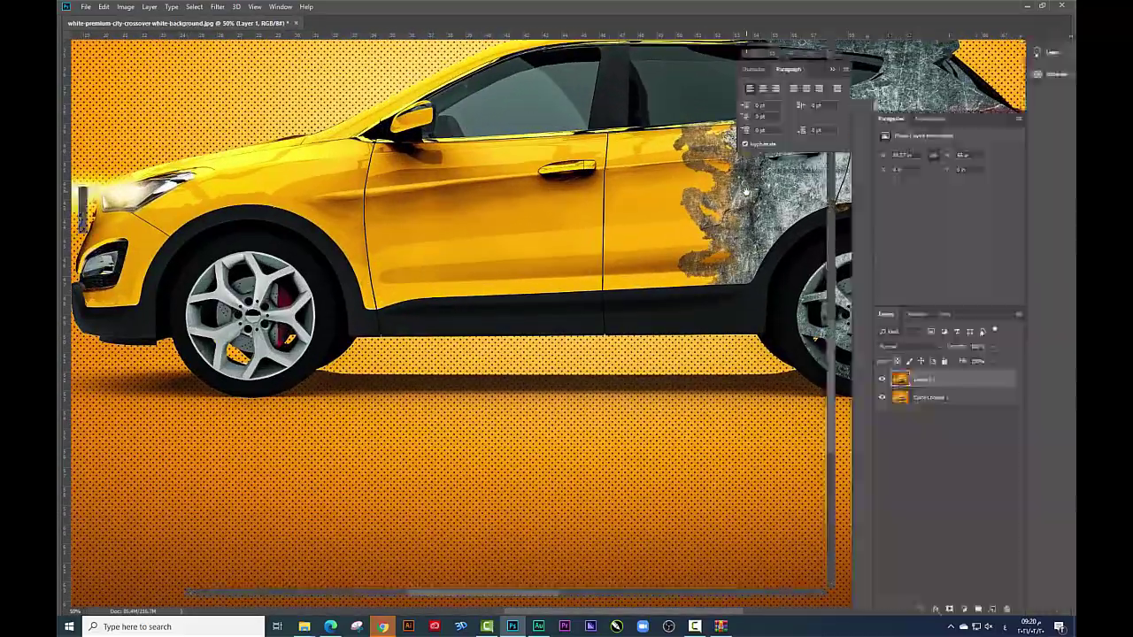
scroll(528, 294, up, 1)
scroll(528, 294, up, 1)
drag(527, 294, 772, 235)
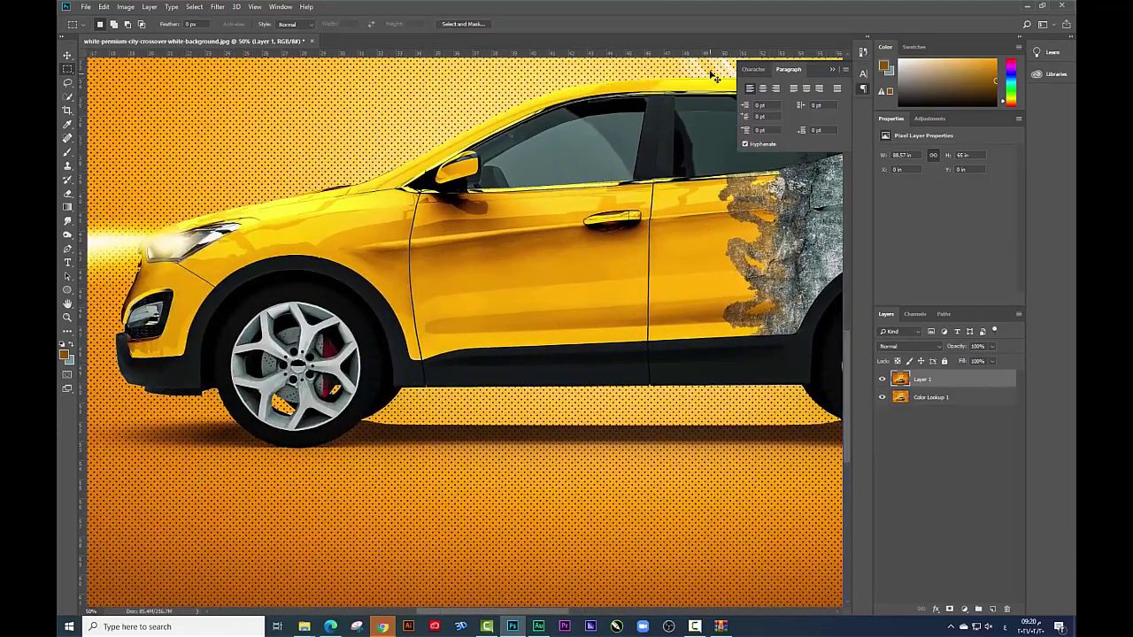
scroll(772, 234, down, 1)
scroll(761, 177, down, 1)
scroll(748, 120, down, 1)
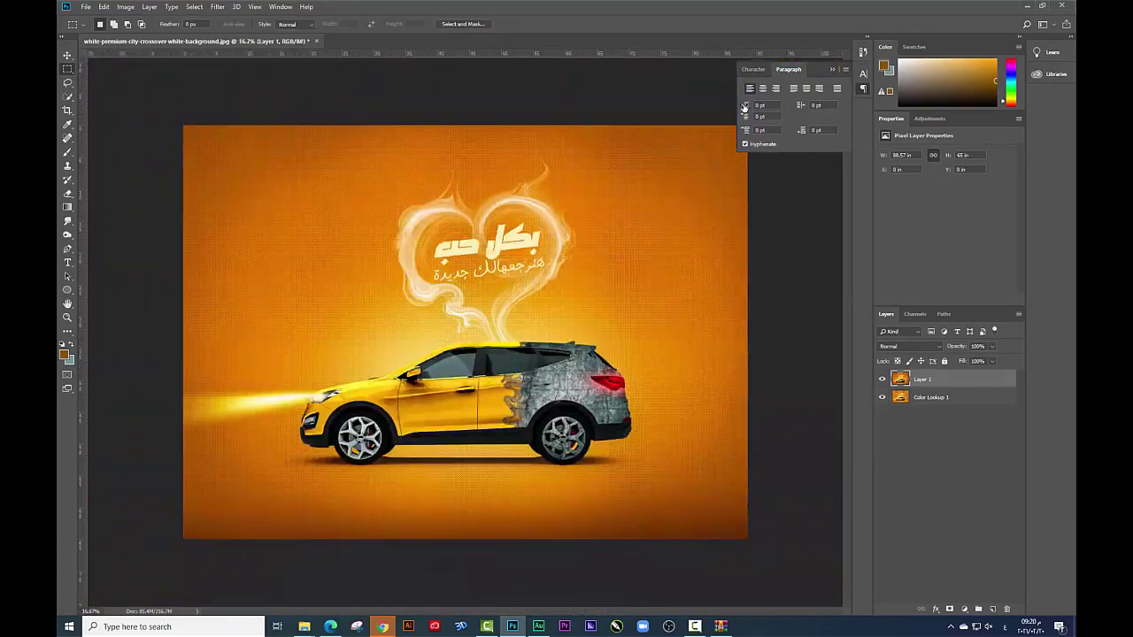